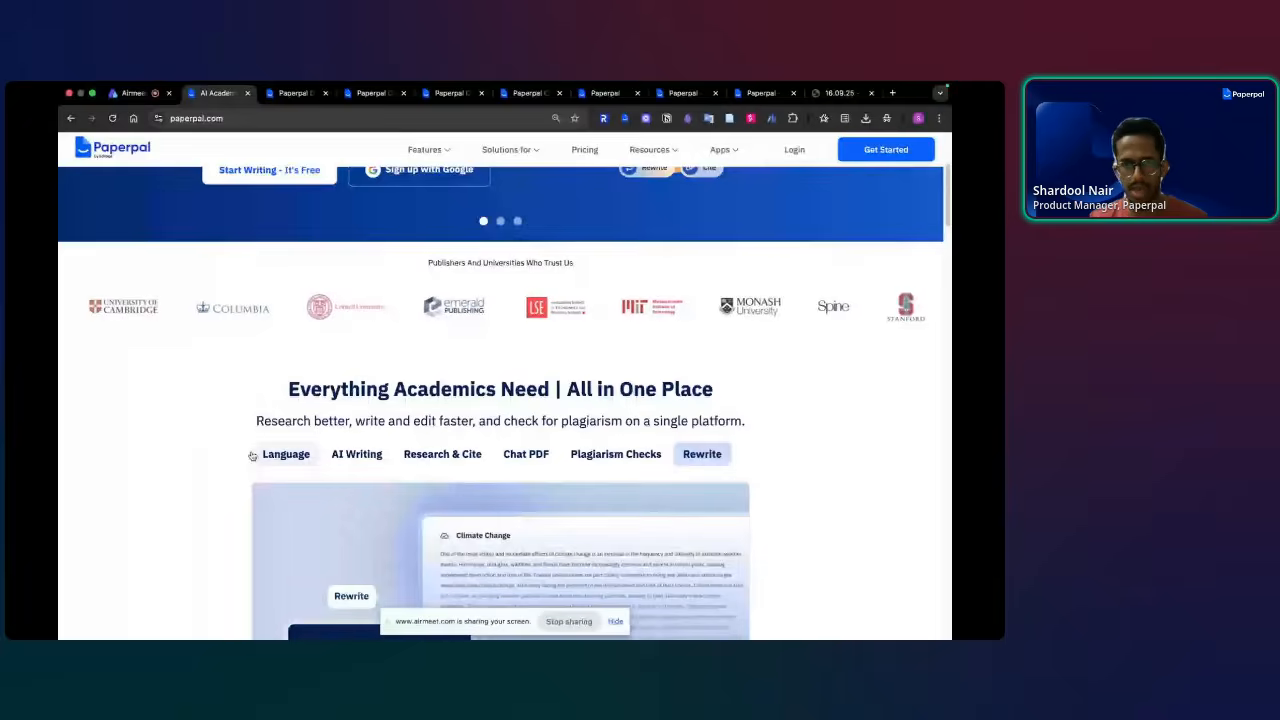
- Switch from the Paperpal homepage to the empty LUYR draft and open its outline generator
click(256, 455)
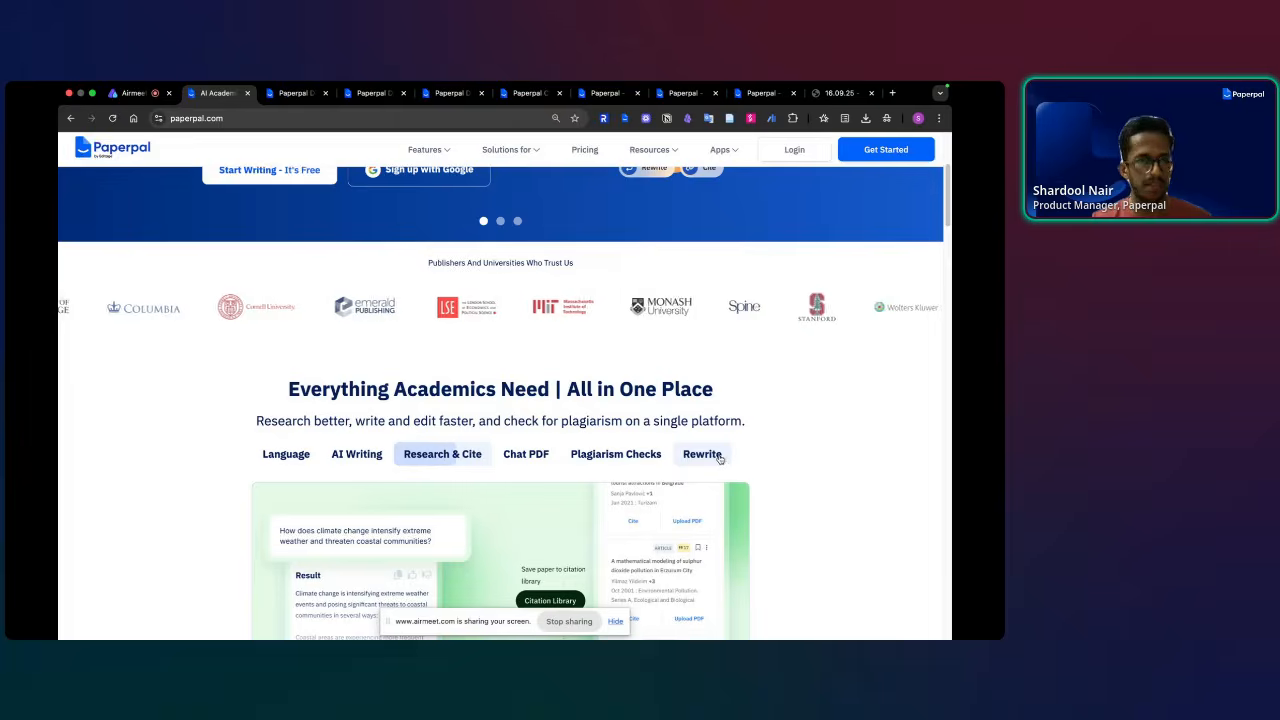
click(290, 93)
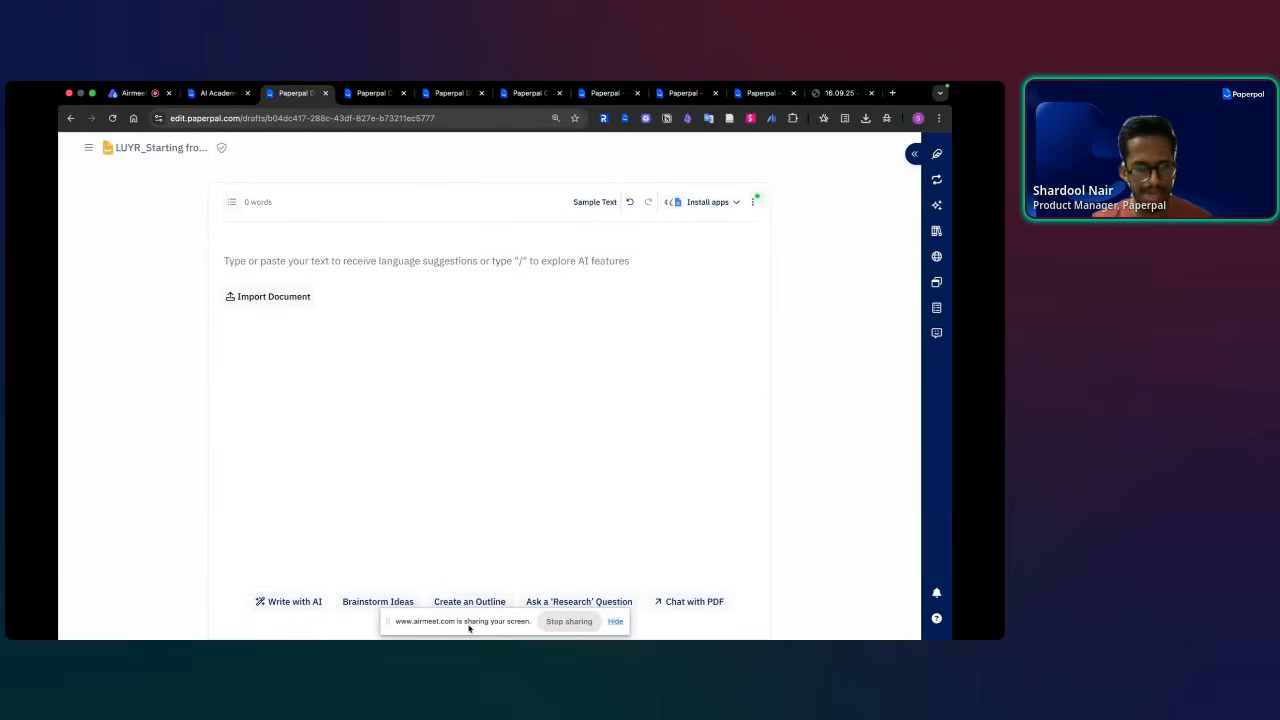
drag(470, 621, 476, 642)
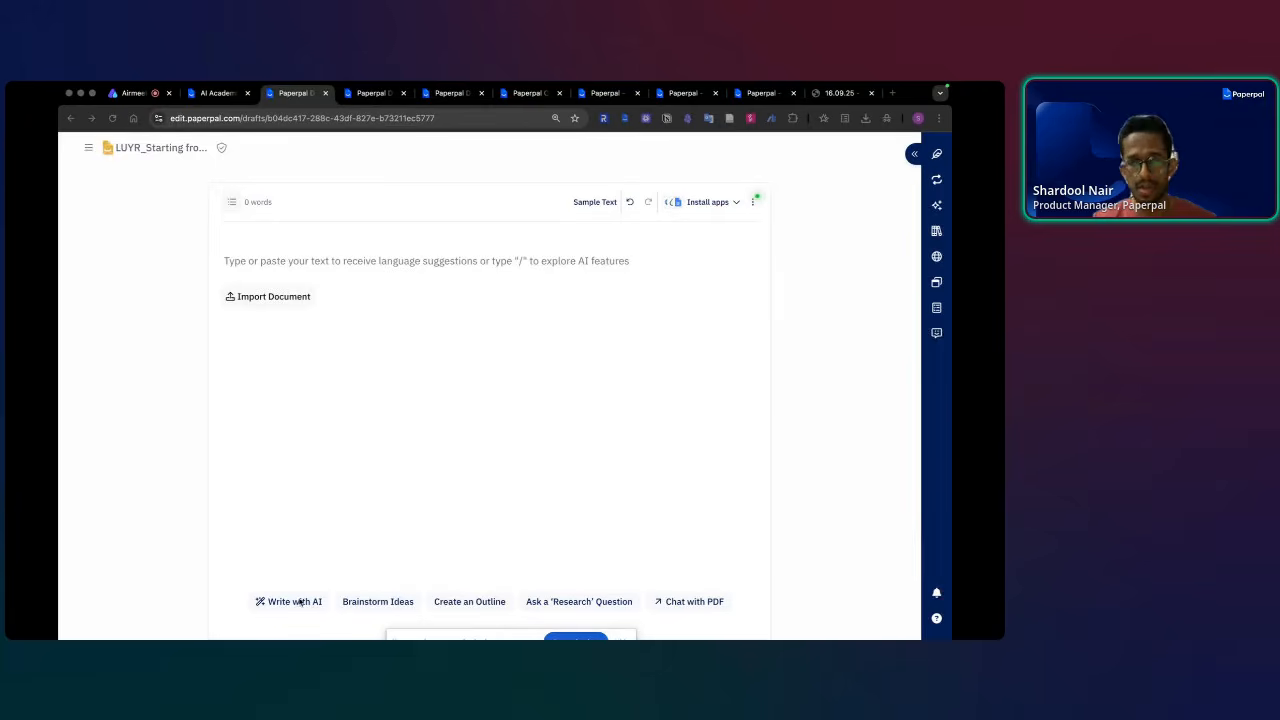
click(456, 602)
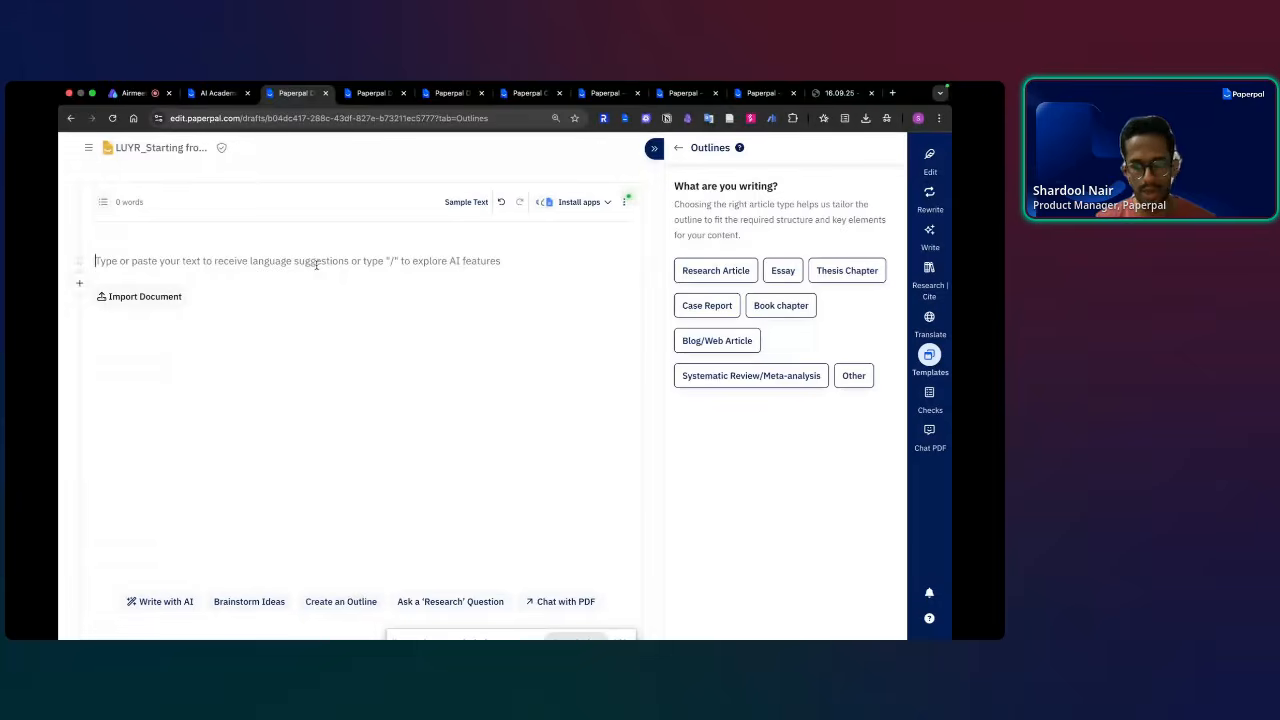
- Clear the leftover nejmoa2407001_f0.jpg attachment and old outline request from the draft's inline AI prompt, and dismiss the prompt
text(/)
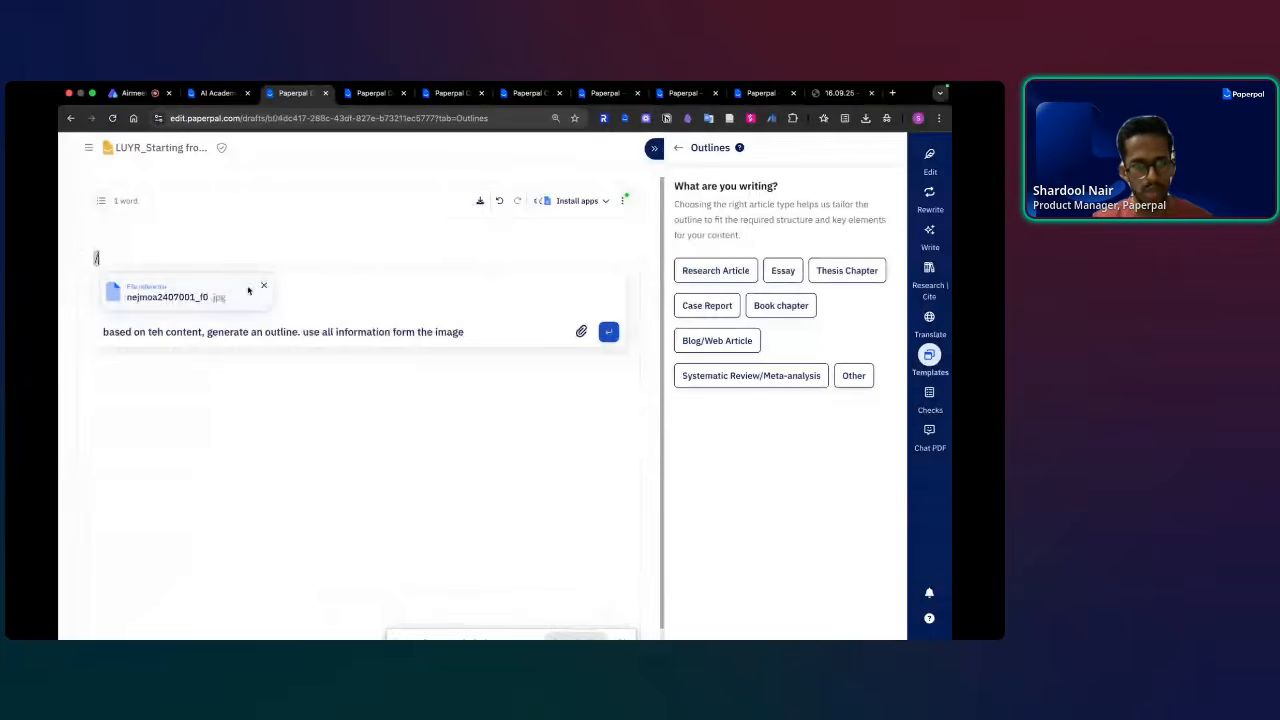
click(263, 286)
triple_click(350, 282)
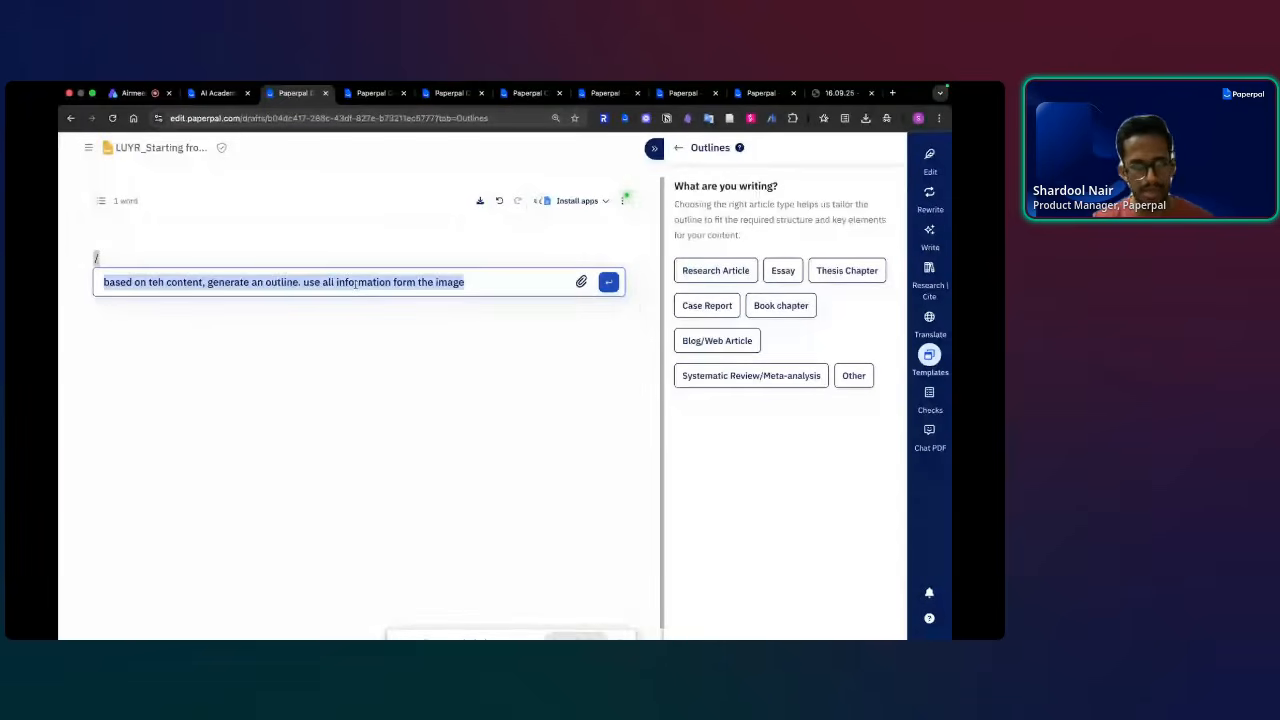
key(BackSpace)
scroll(194, 380, down, 3)
scroll(194, 380, up, 3)
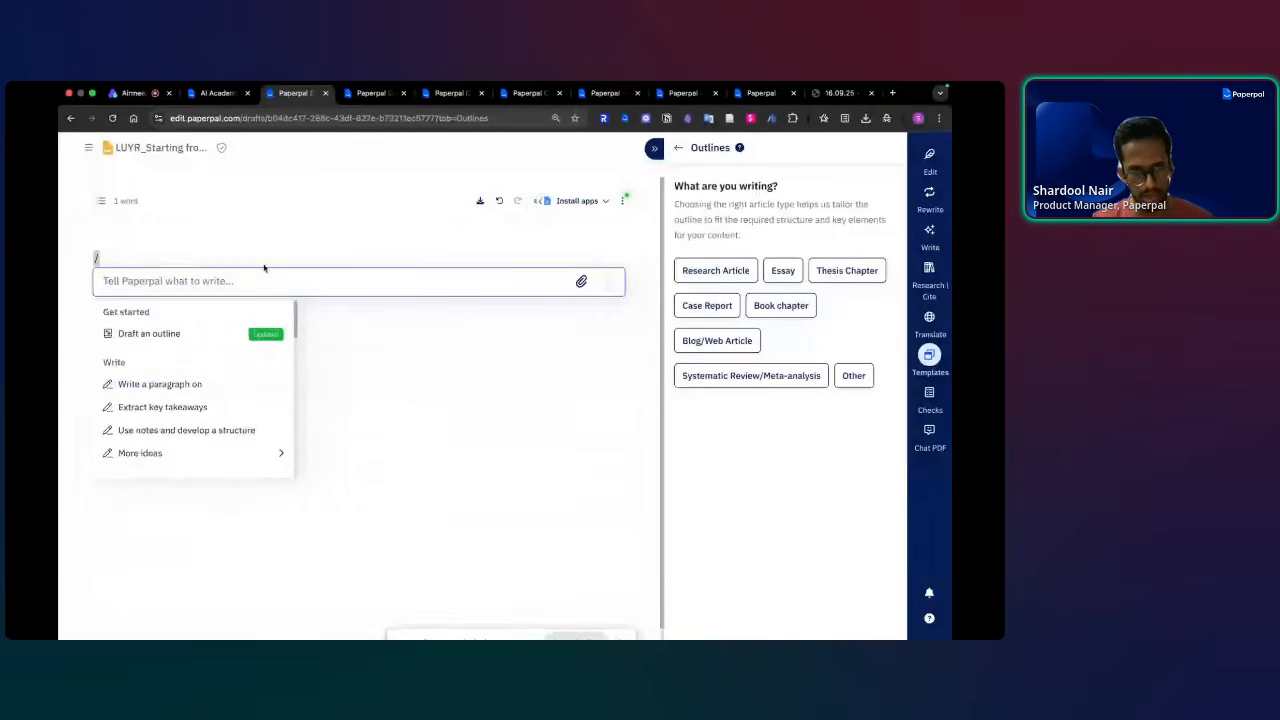
key(BackSpace)
key(BackSpace)
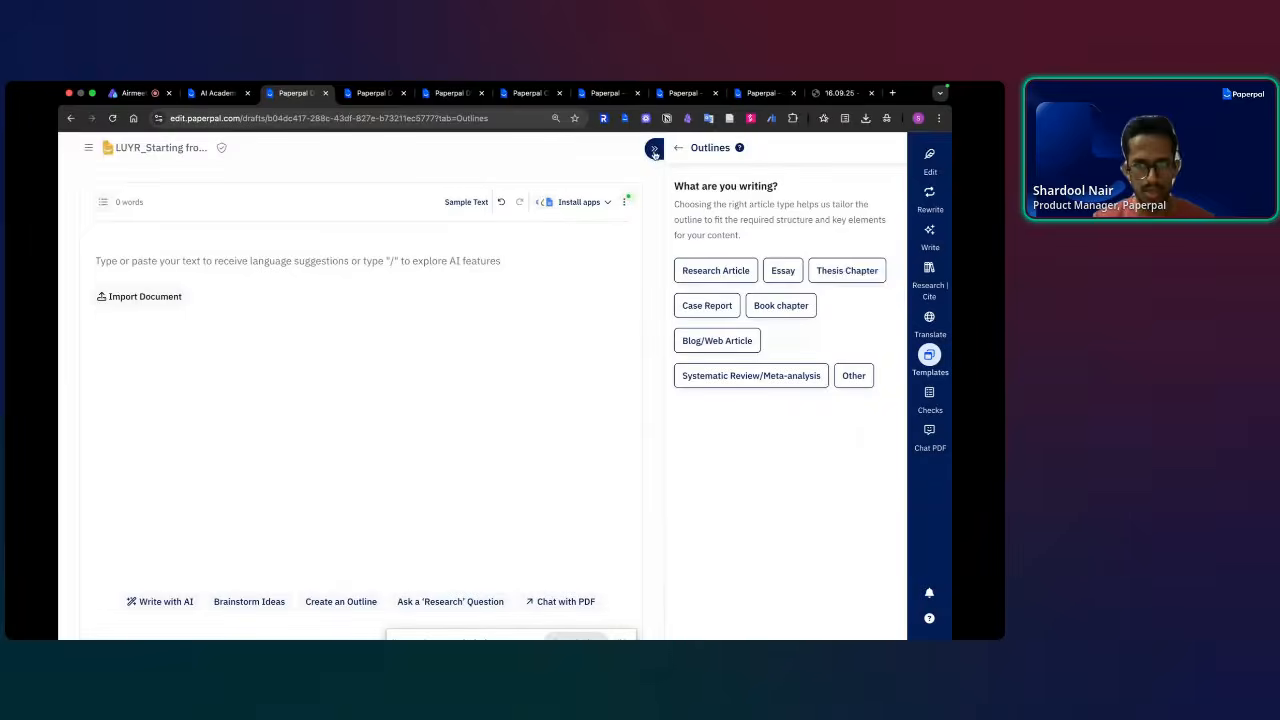
- Collapse the outline generator, view the Paperpal add-in on the sample paper in Microsoft Word, and return to the browser draft
click(655, 152)
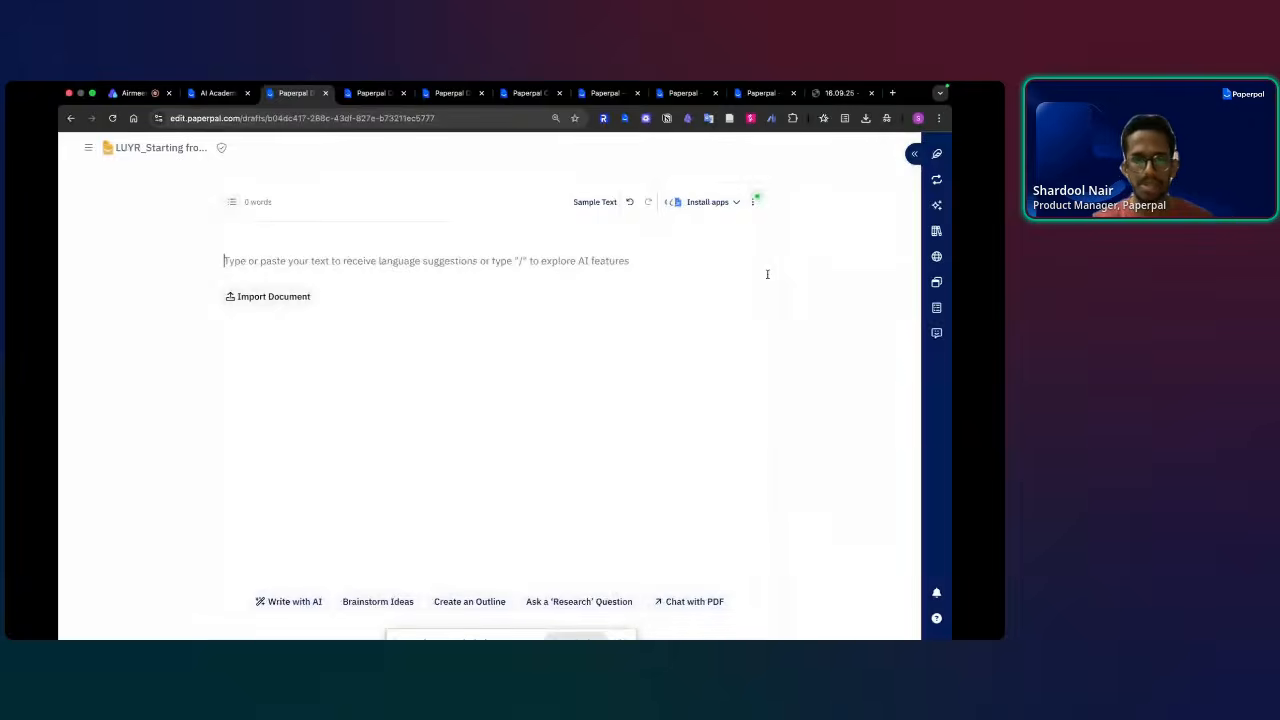
mouse_move(936, 235)
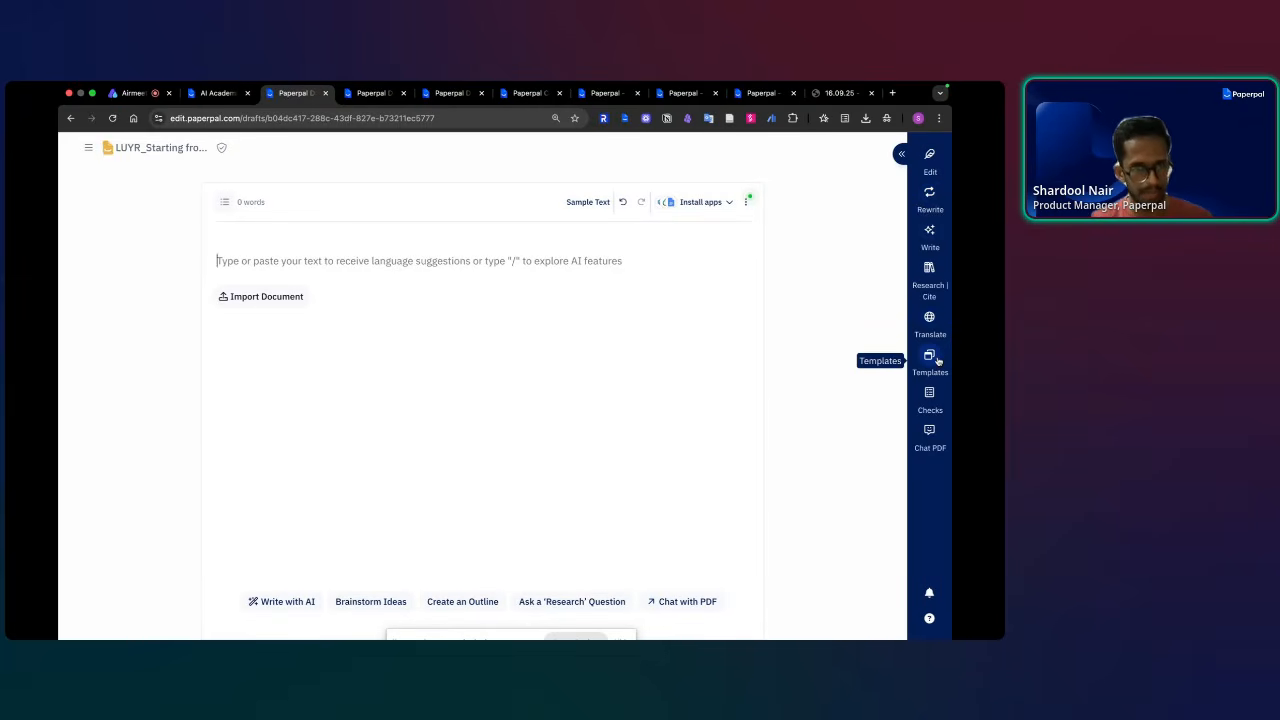
key(super+Tab)
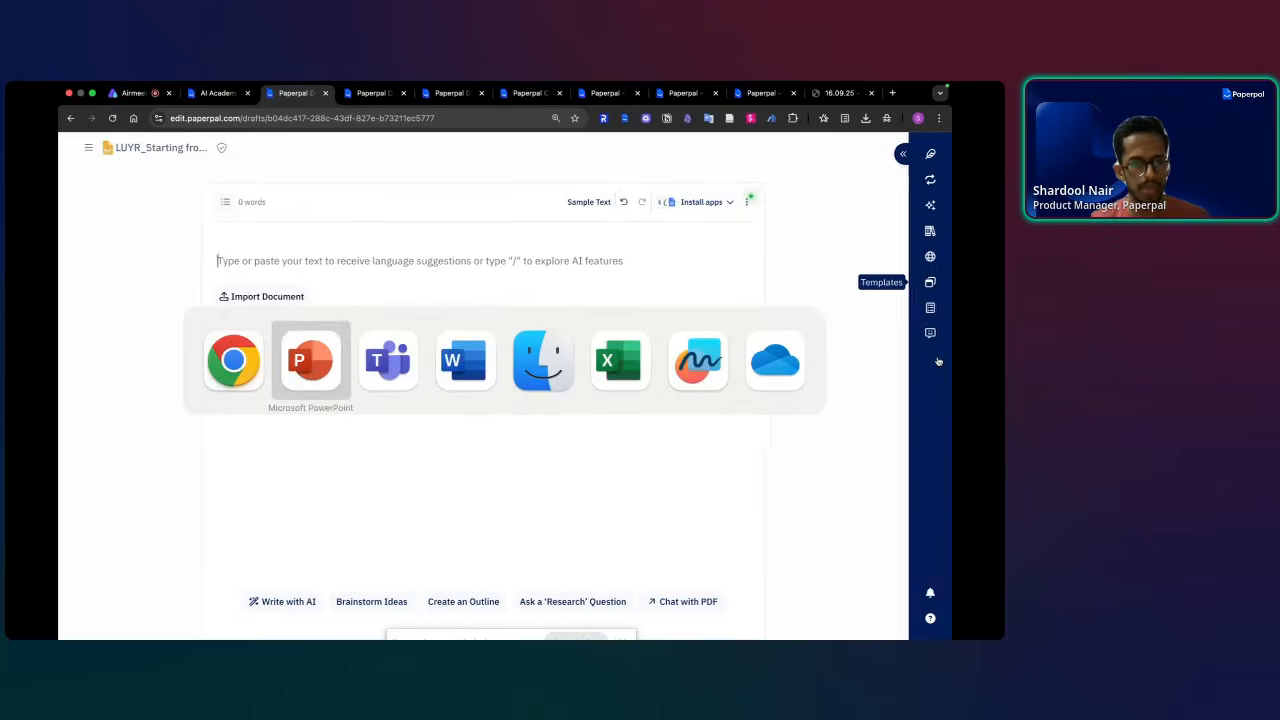
key(super+Tab)
key(super+Tab)
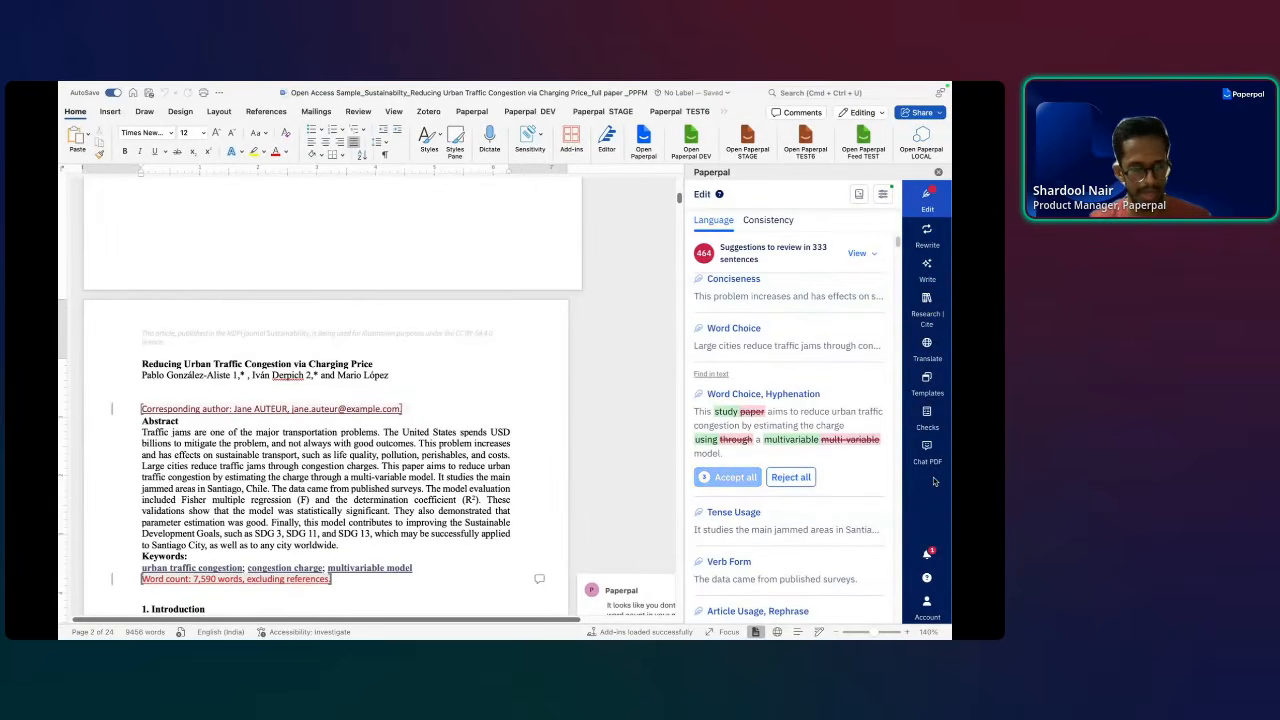
key(super+Tab)
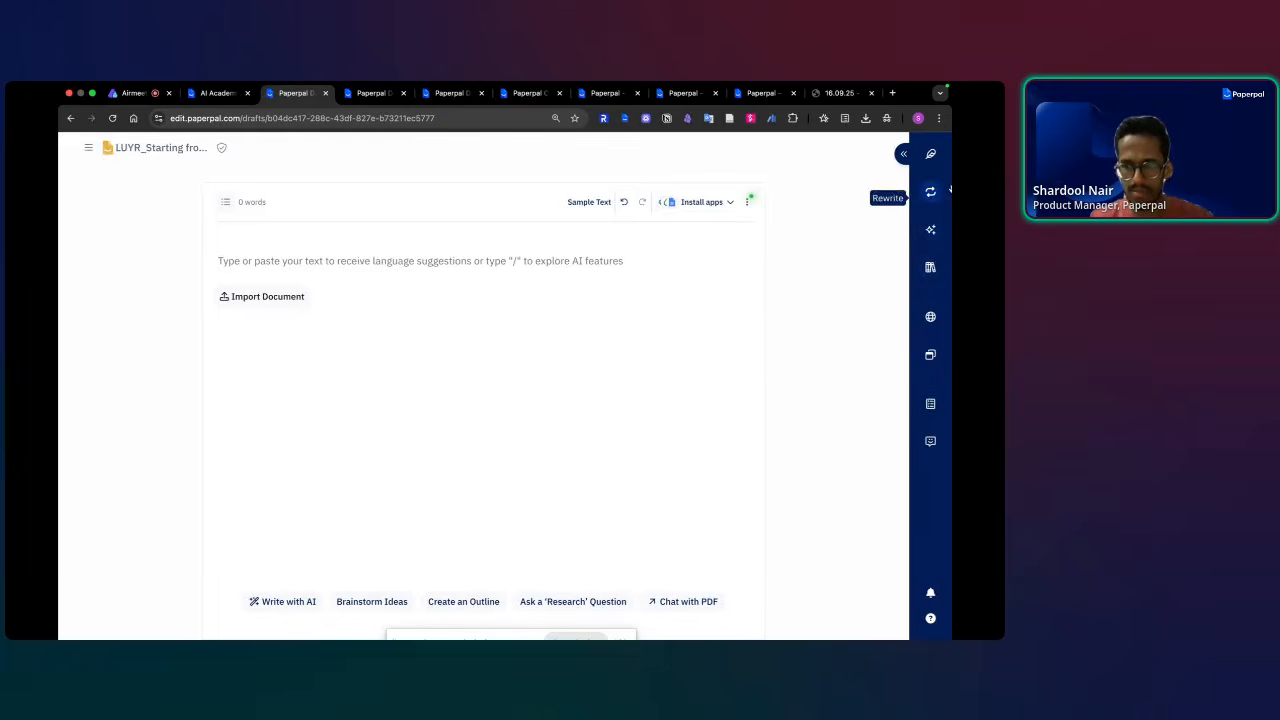
- Open the Outlines template, widen its pane, and choose Research Article as the type of writing
click(929, 357)
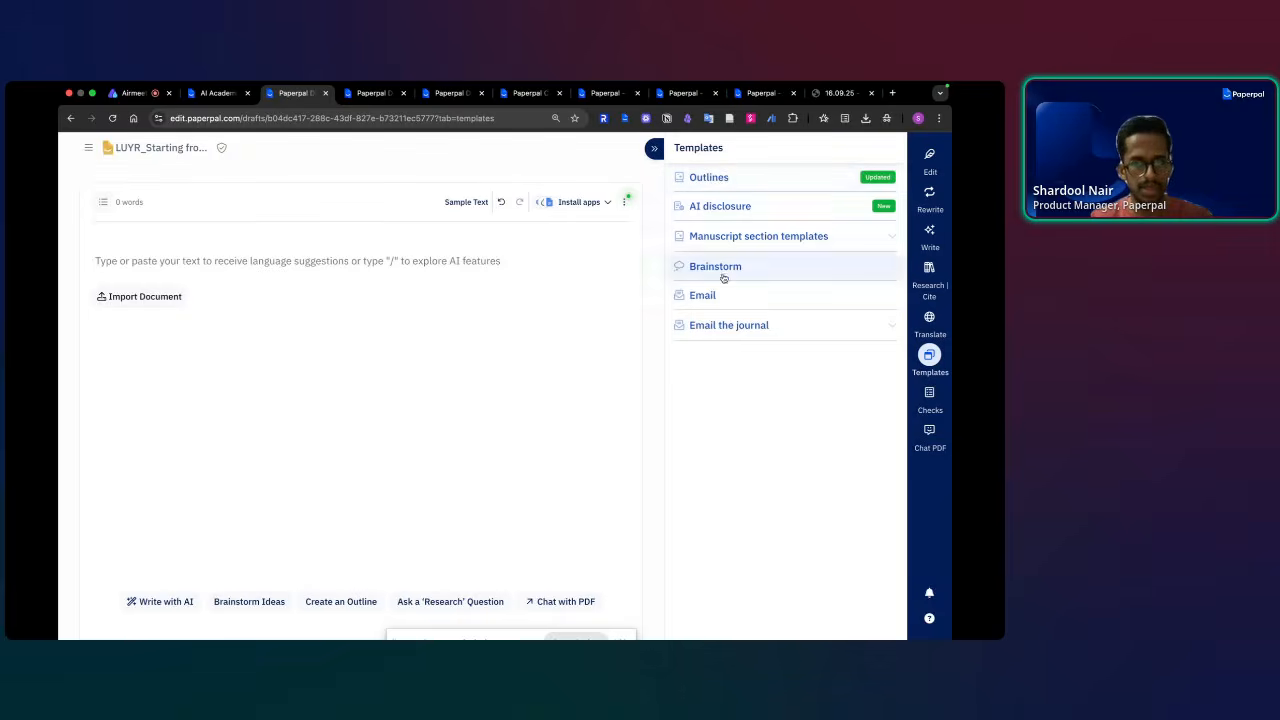
click(724, 178)
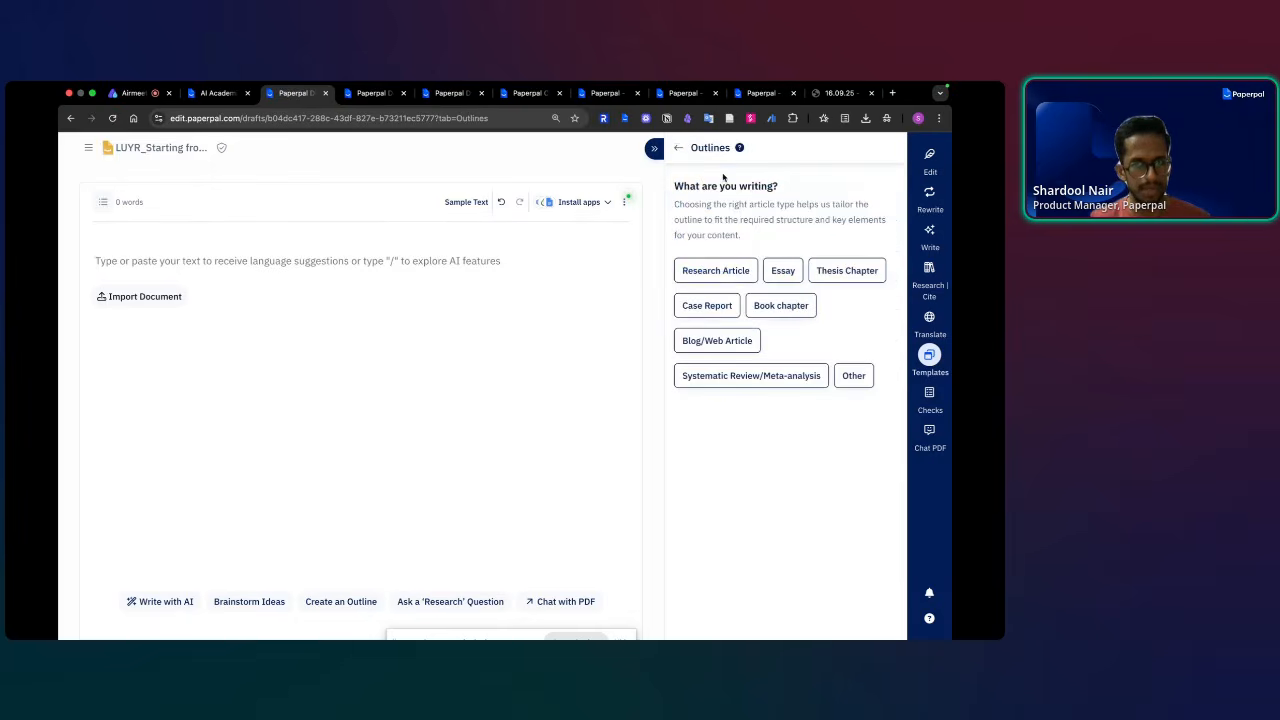
drag(665, 222, 623, 224)
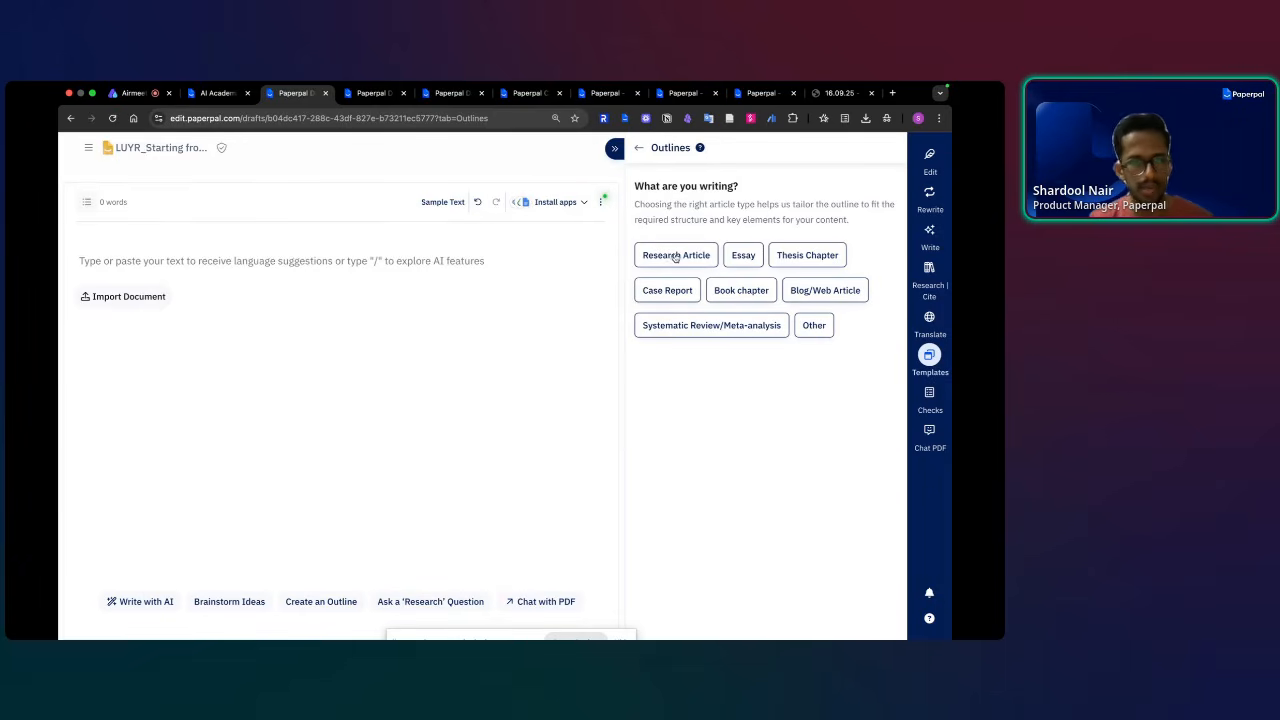
click(813, 330)
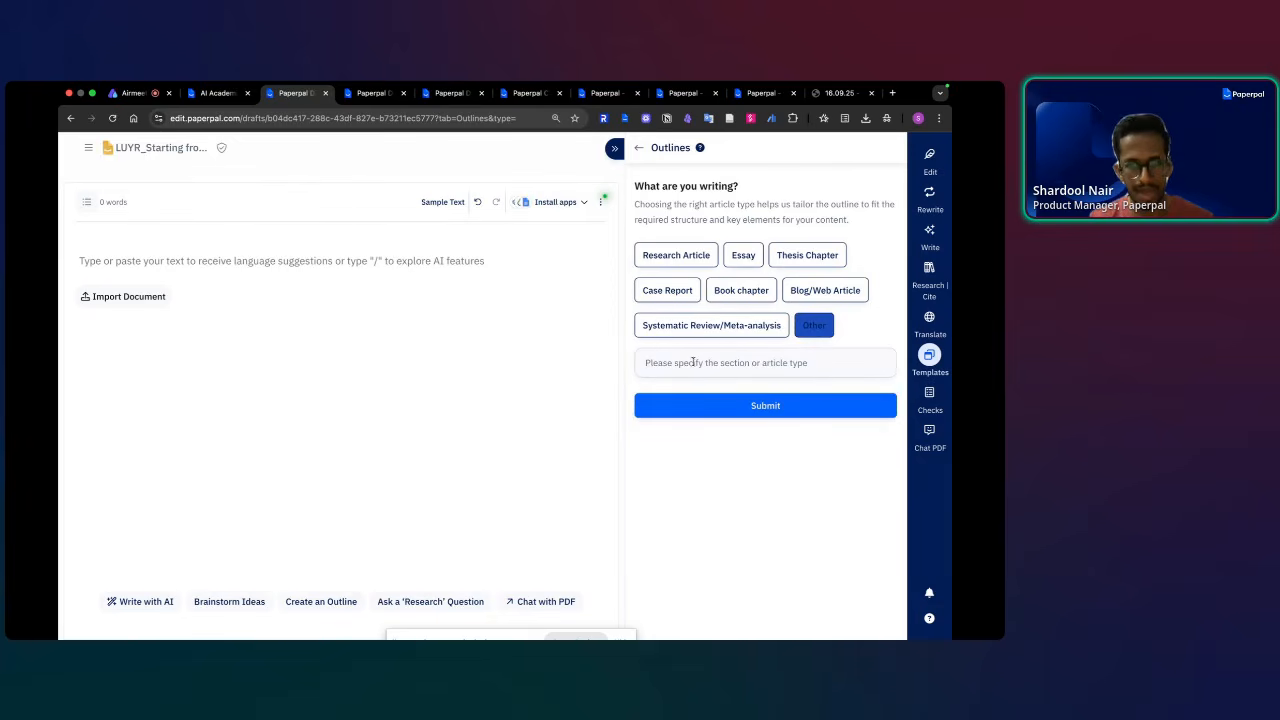
click(691, 263)
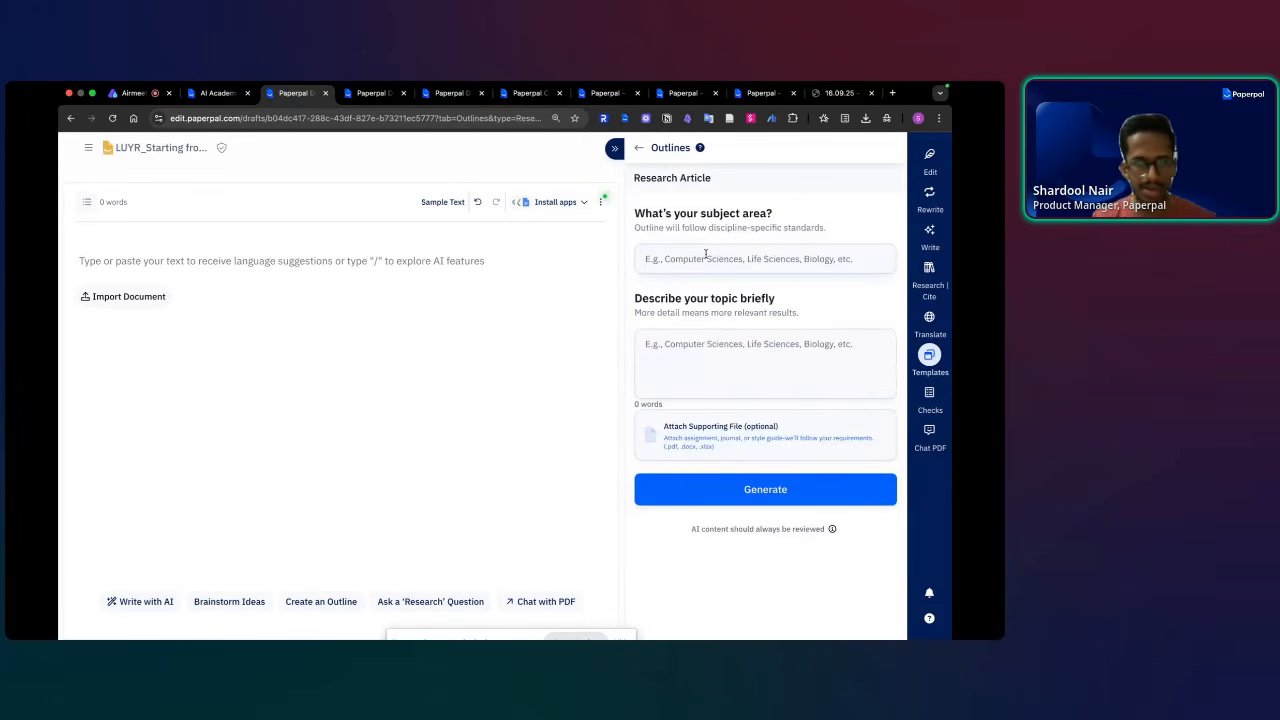
- Enter "Social science" as the subject area of the research article outline
click(706, 254)
text(Social s)
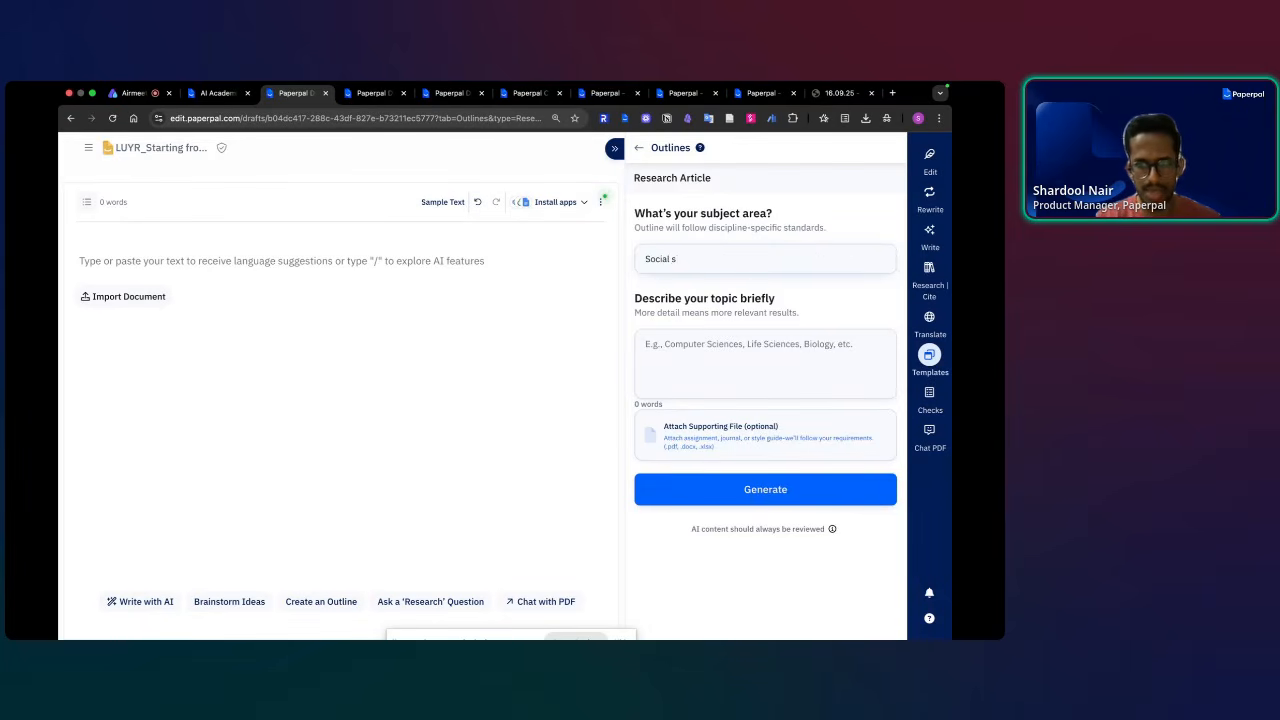
text(icencnce)
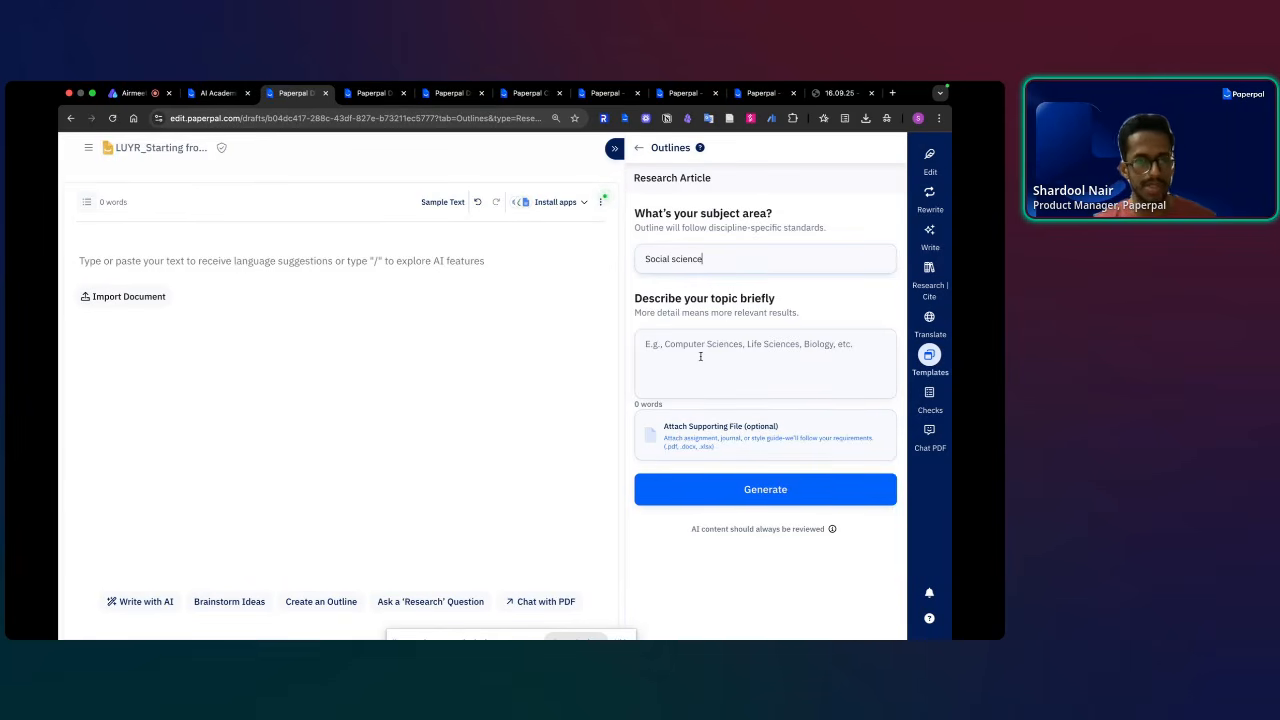
click(700, 352)
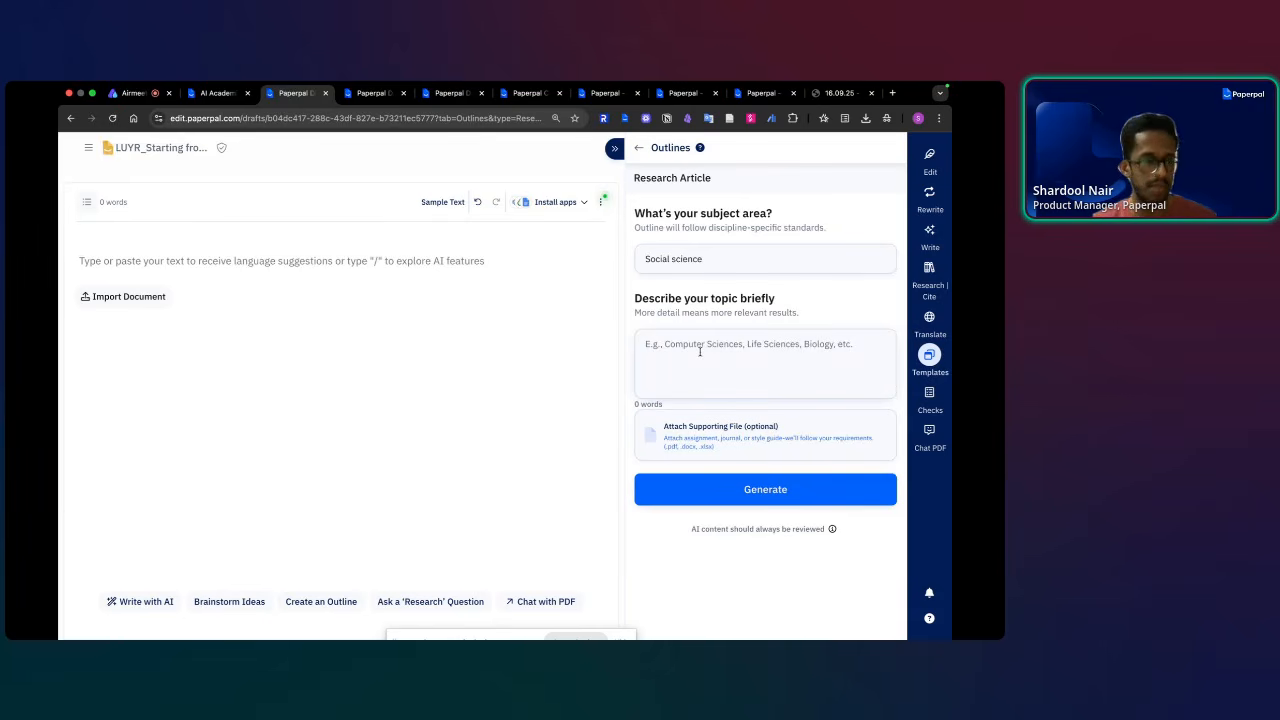
- Attach PRISMA_2020_checklist.docx as the supporting file, from the 16th September 2025 folder in OneDrive's CACTUS Labs > SPRINTS > Demos and Webinars
click(722, 430)
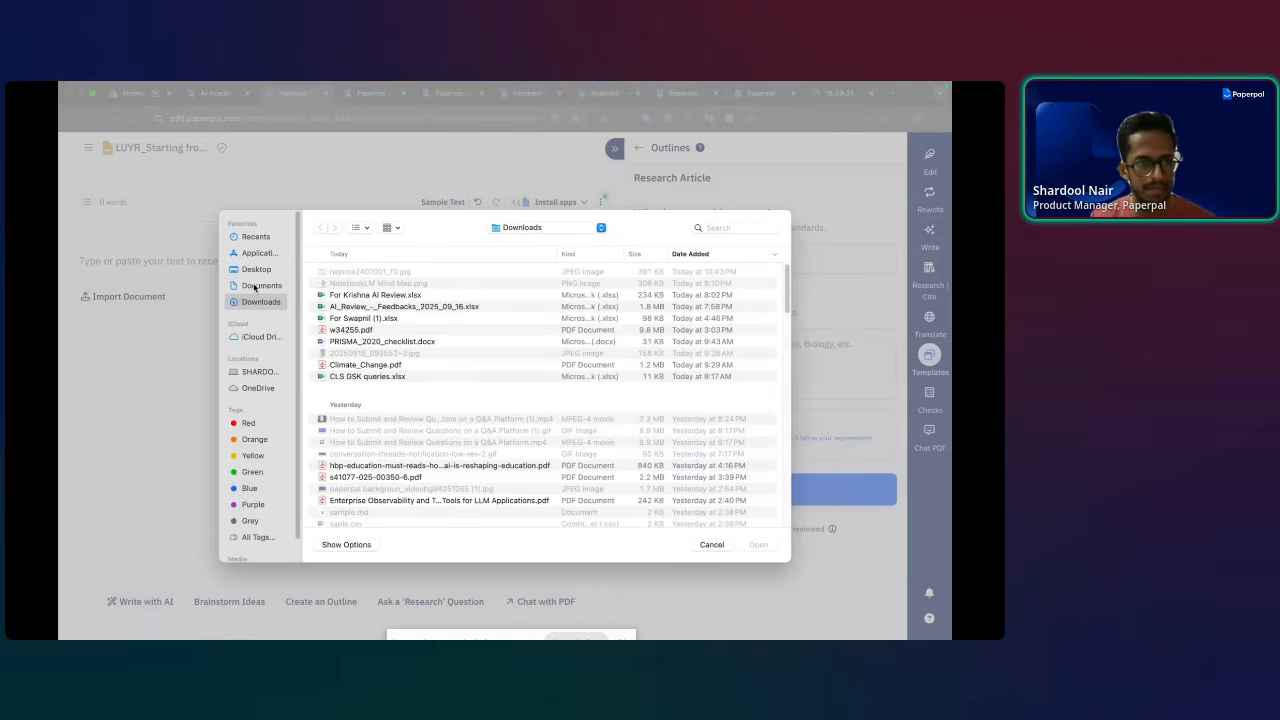
click(256, 388)
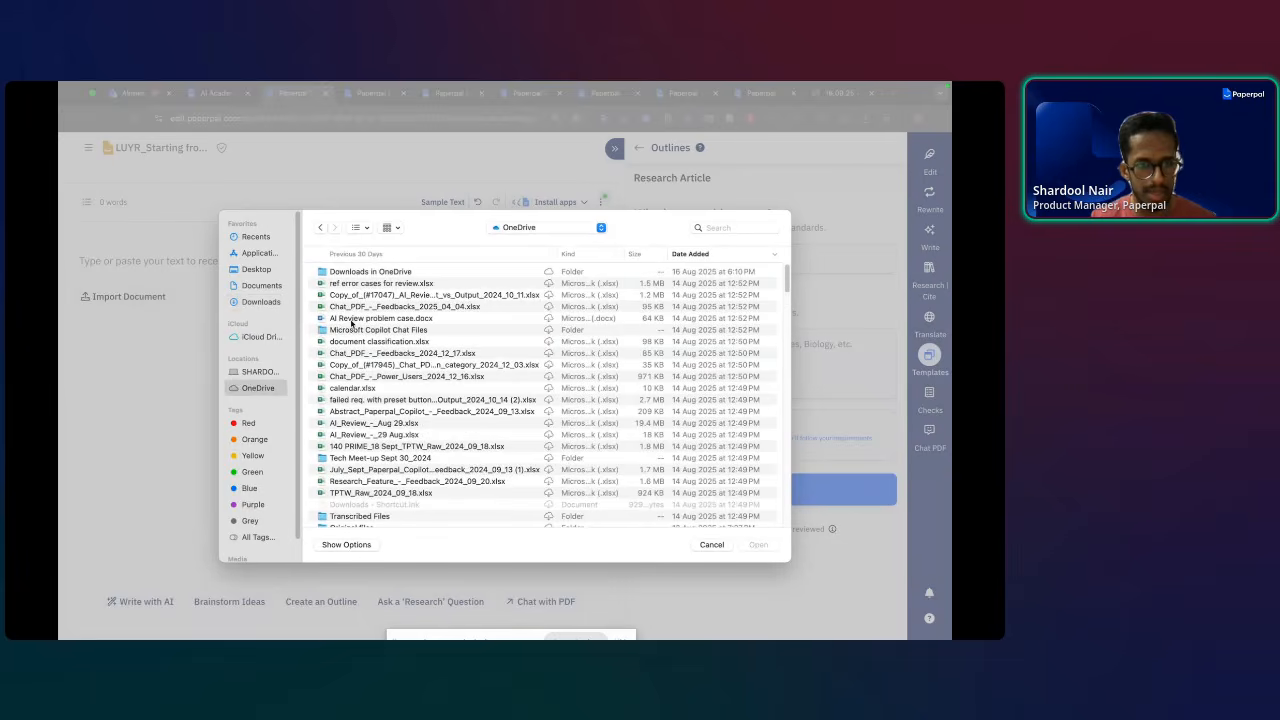
click(368, 257)
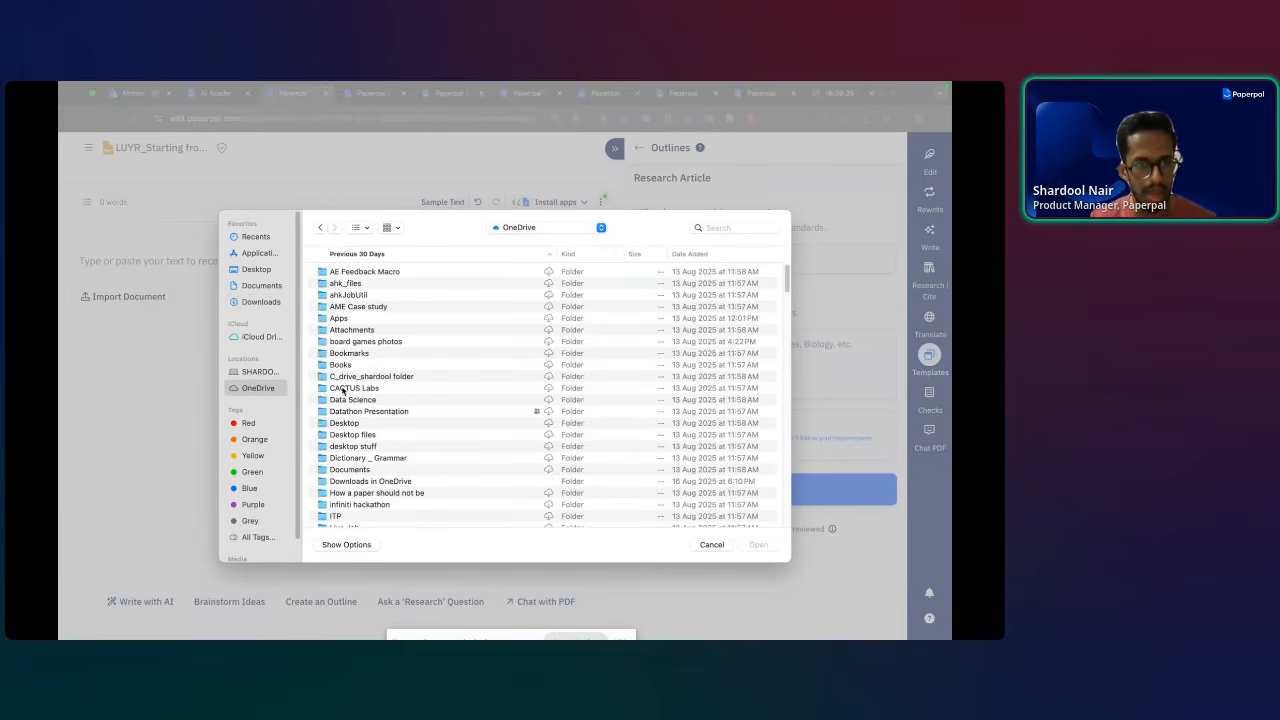
double_click(344, 388)
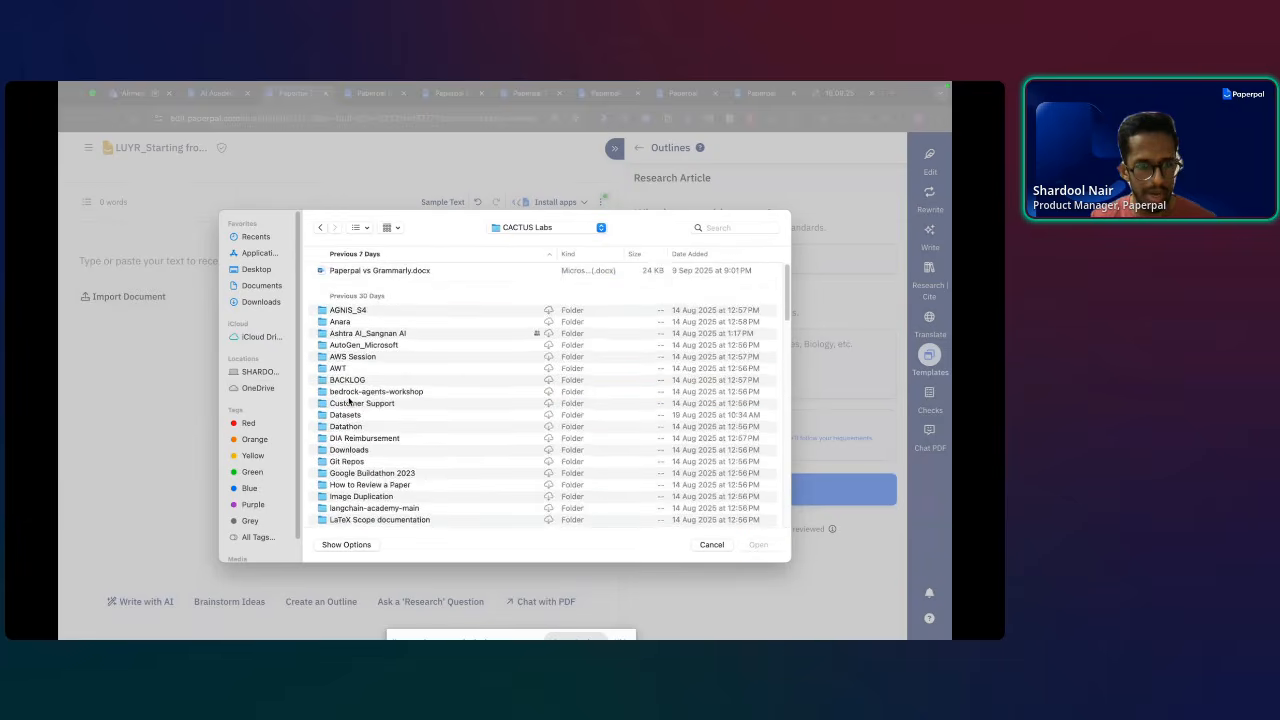
scroll(349, 400, down, 10)
click(354, 300)
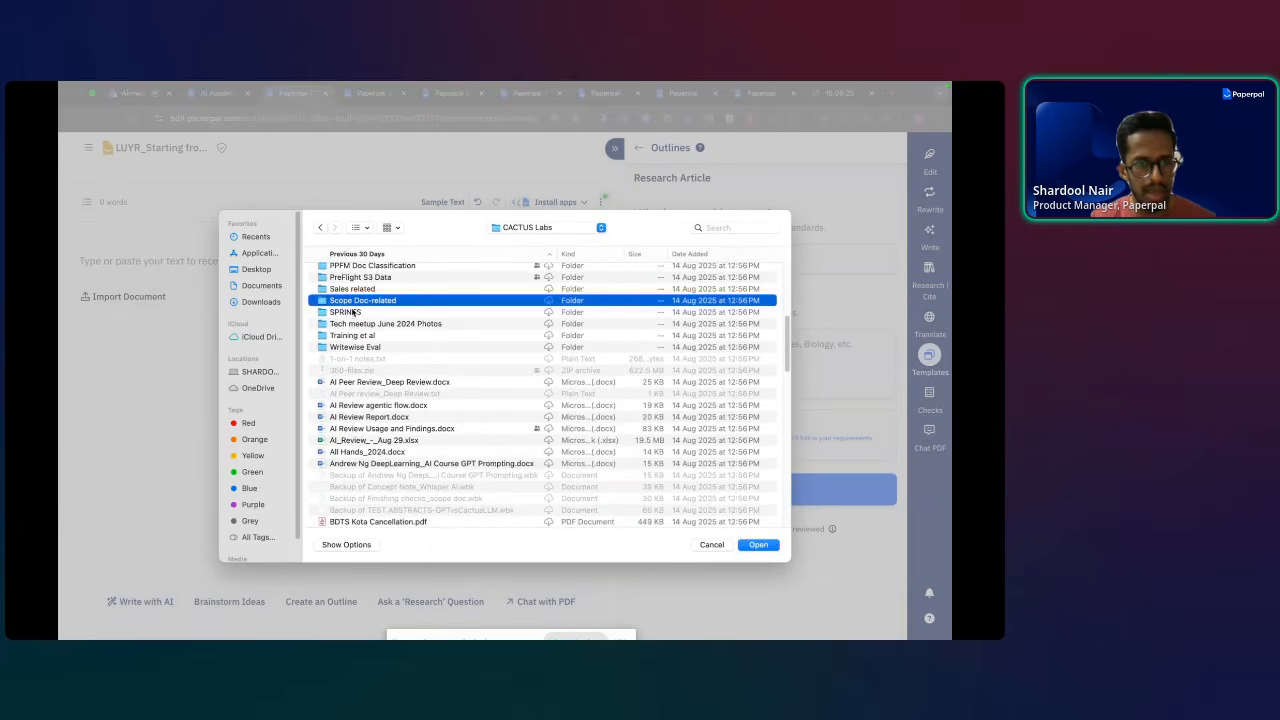
double_click(356, 311)
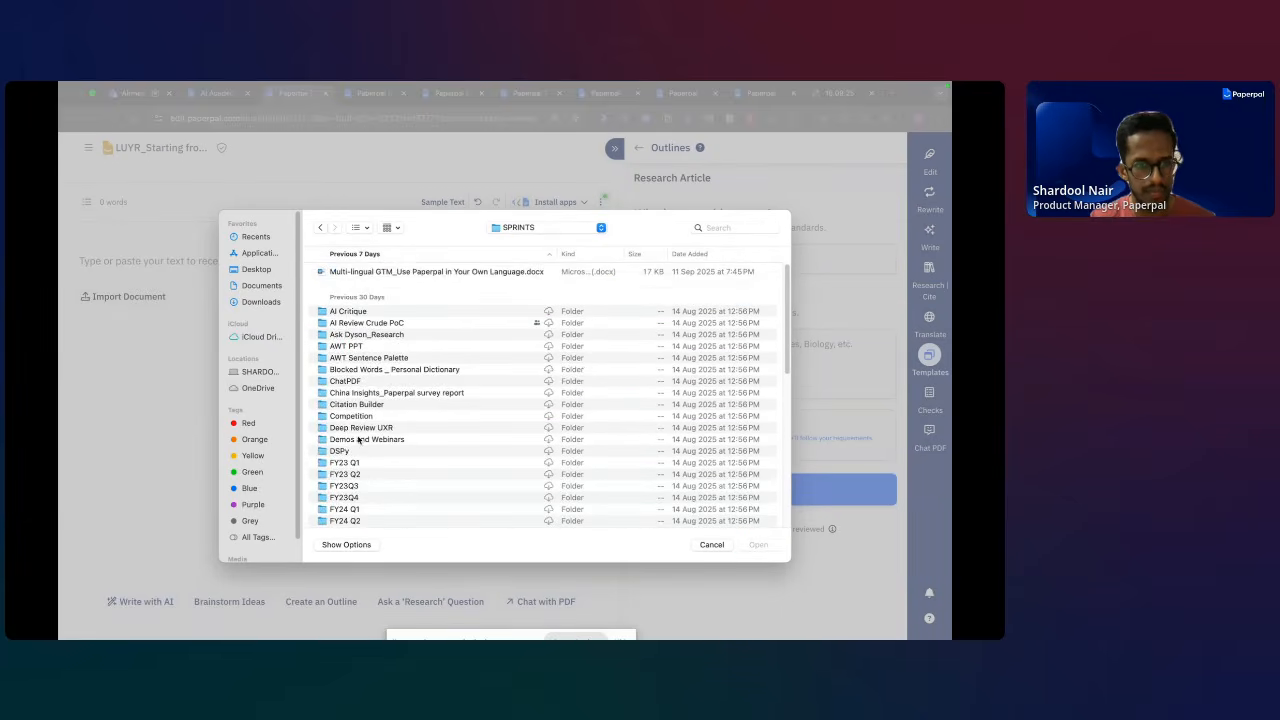
double_click(360, 439)
click(362, 272)
double_click(362, 273)
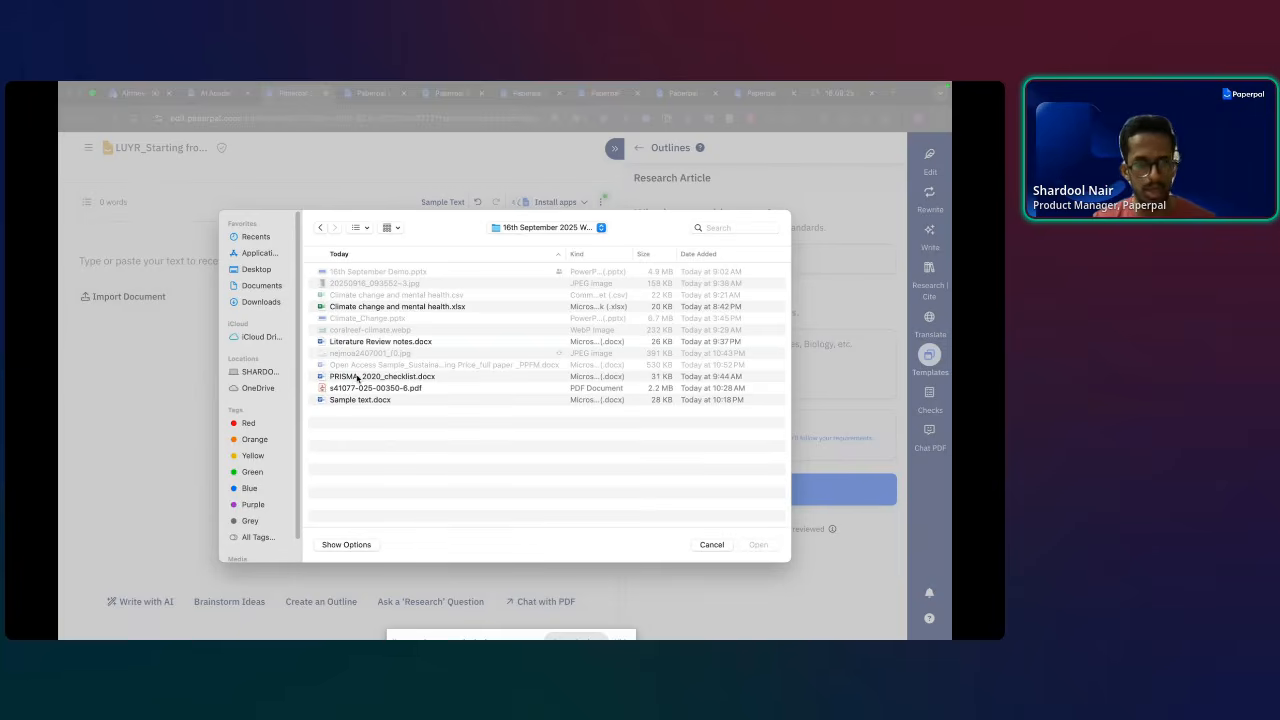
double_click(357, 377)
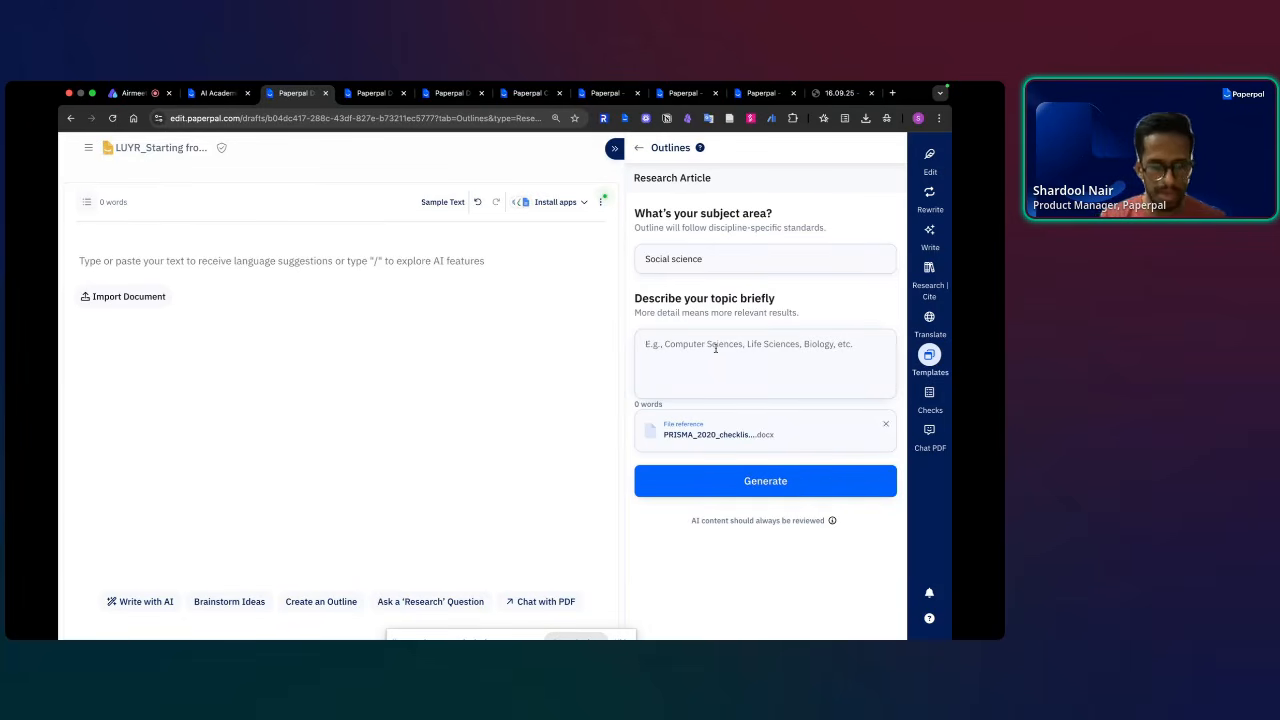
- Generate the outline from the topic "Give me an outline on climate change and mental health, esp. impact on children. adhere to prisma guidelines."
text(G)
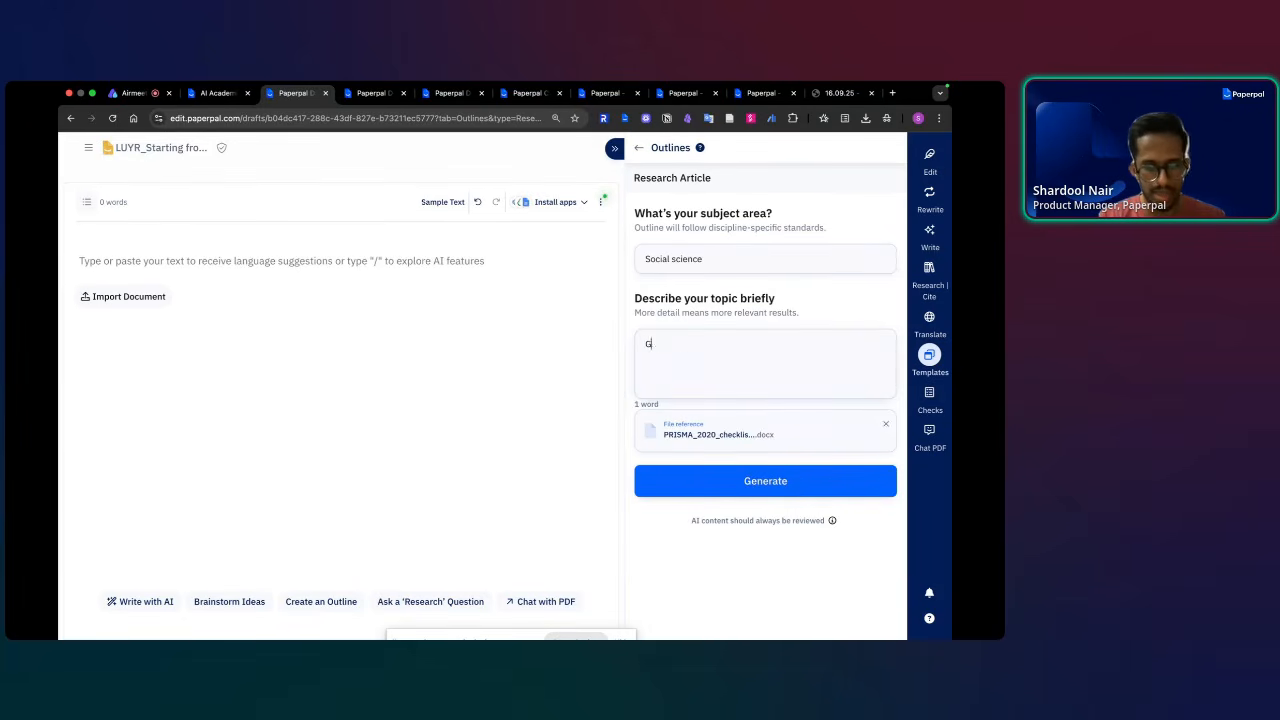
text(ive me an outline)
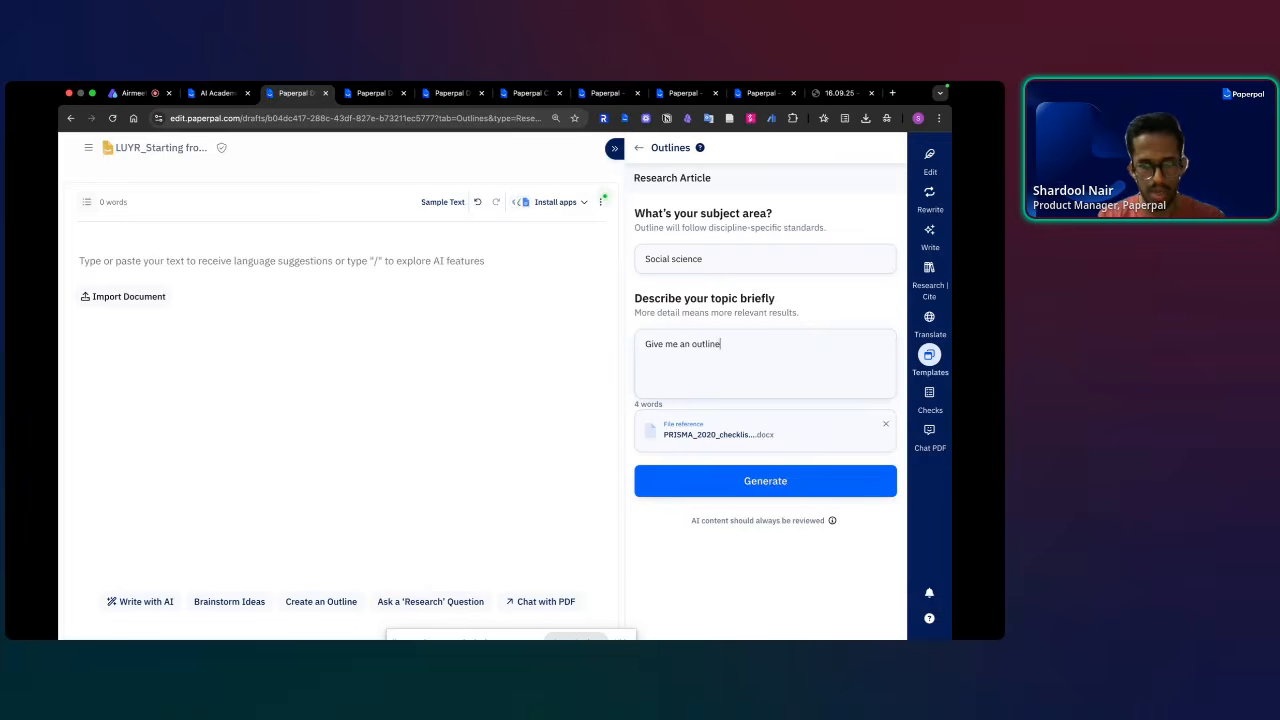
text( on climate change ajd)
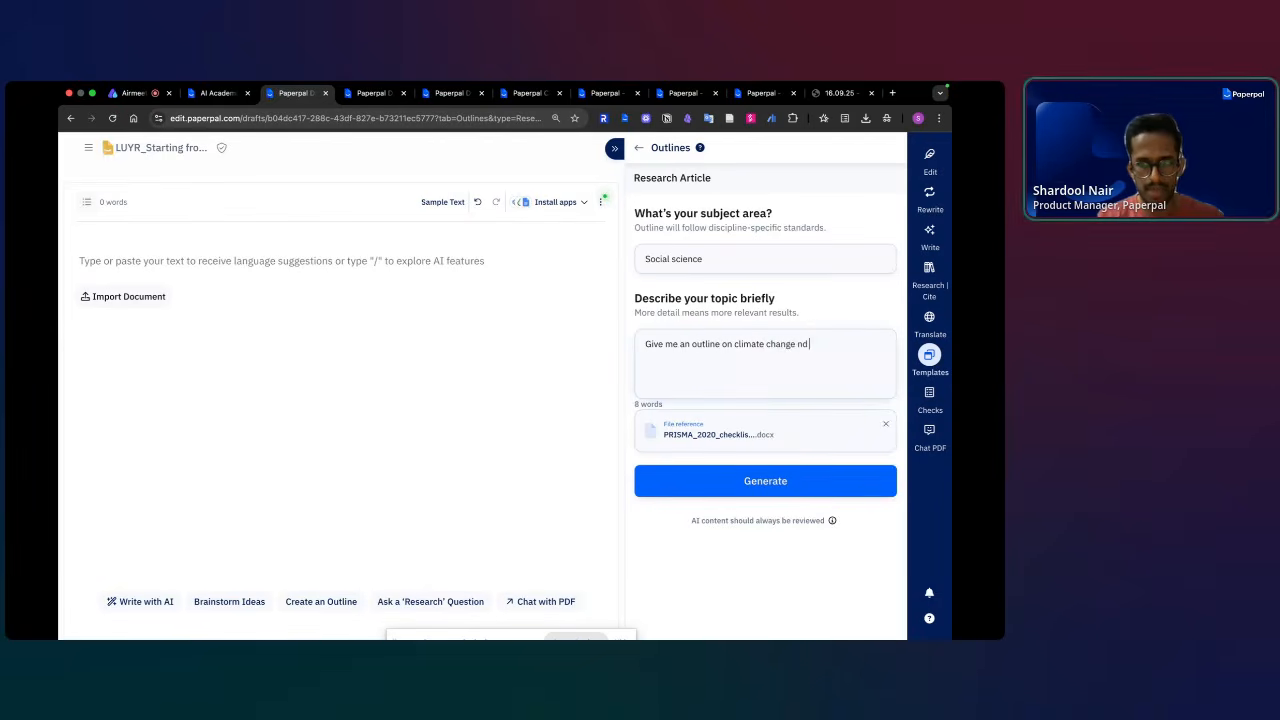
key(BackSpace)
key(BackSpace)
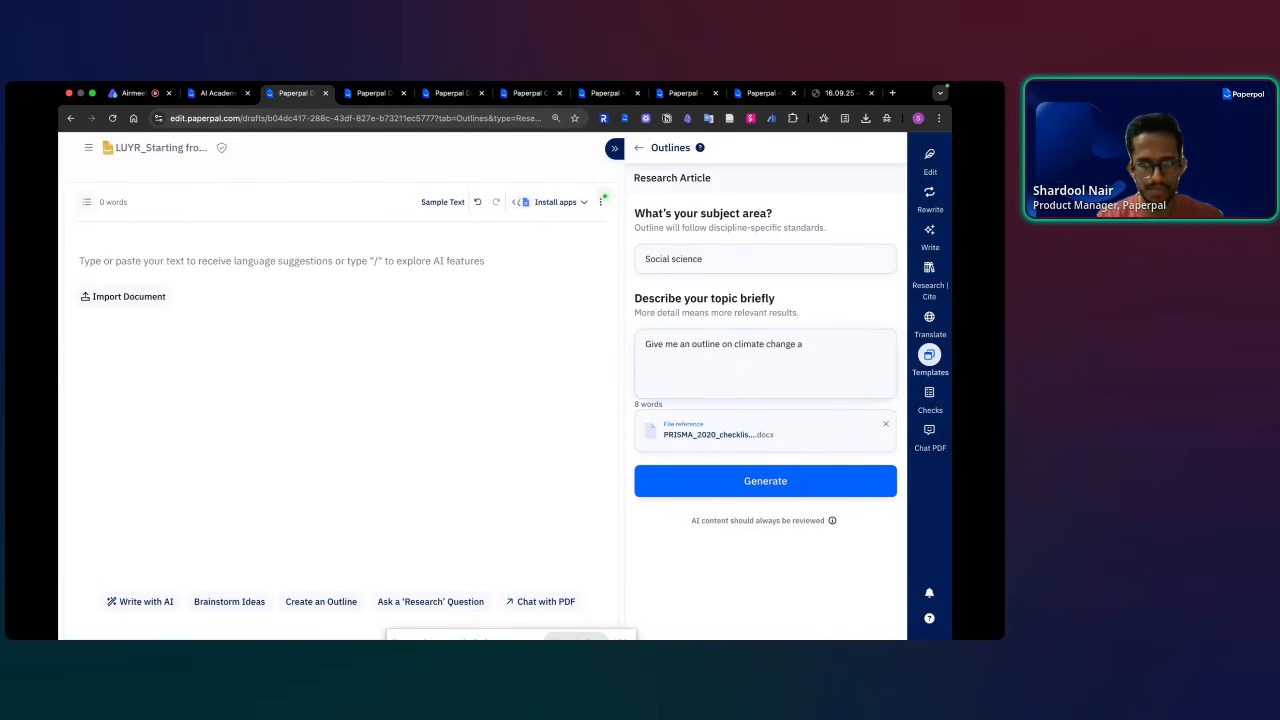
text(nd mental heal)
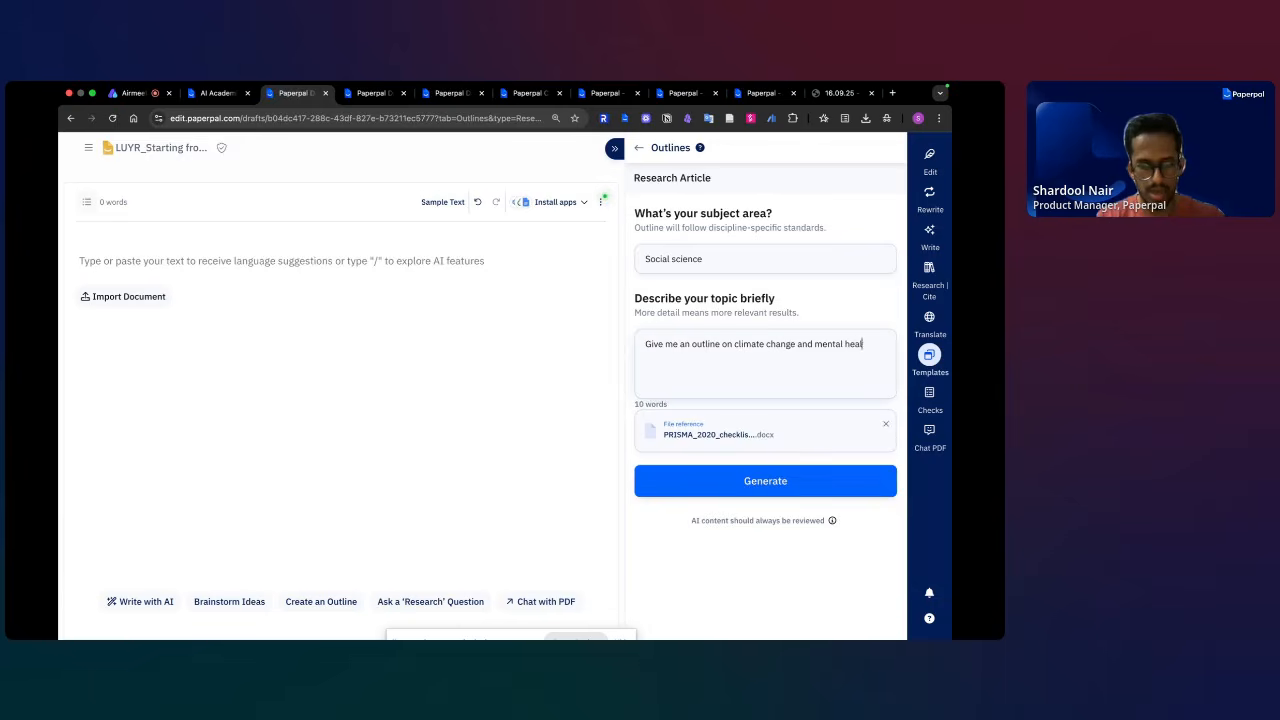
text(th. adhere to)
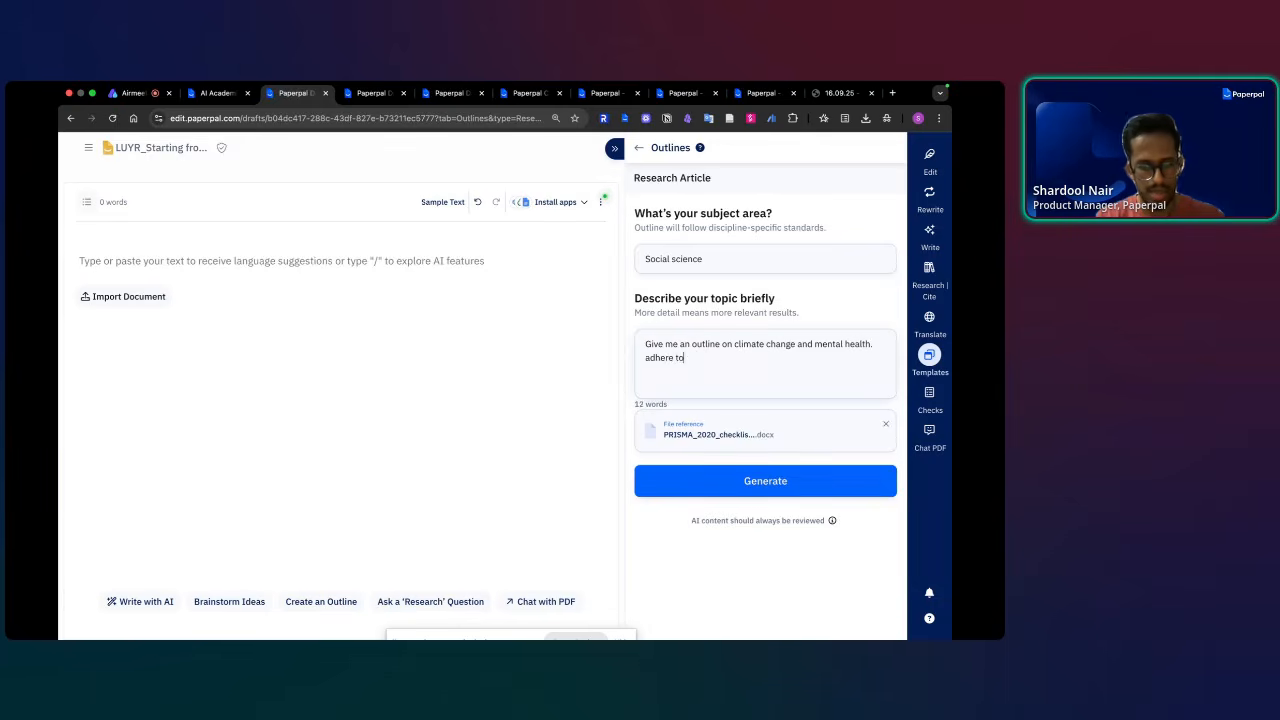
text( primasma guidelines)
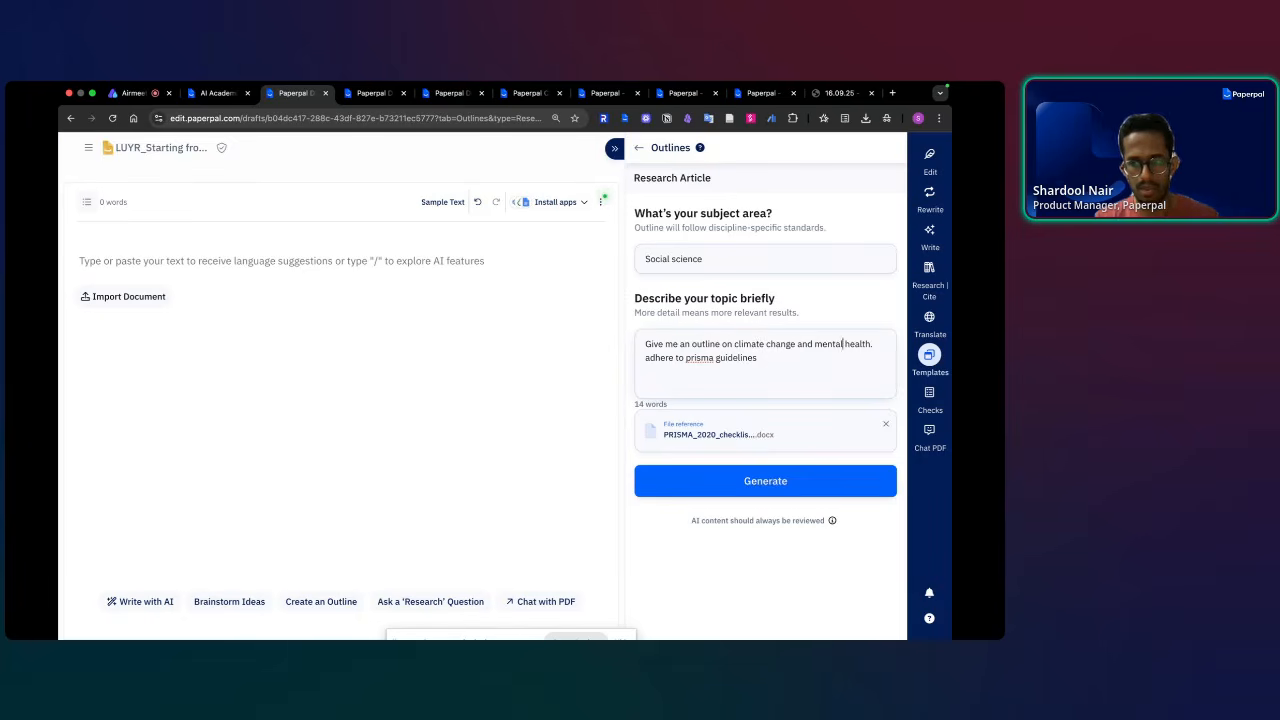
text(, esp. impact)
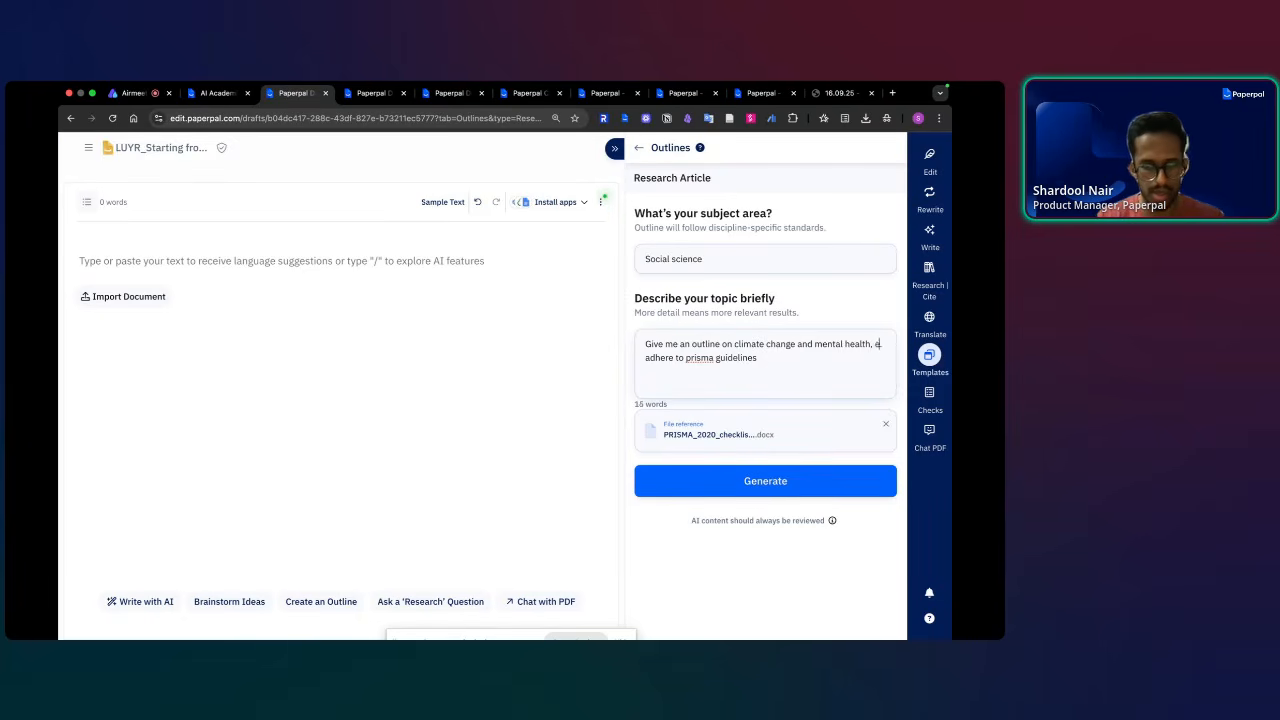
text( on children.)
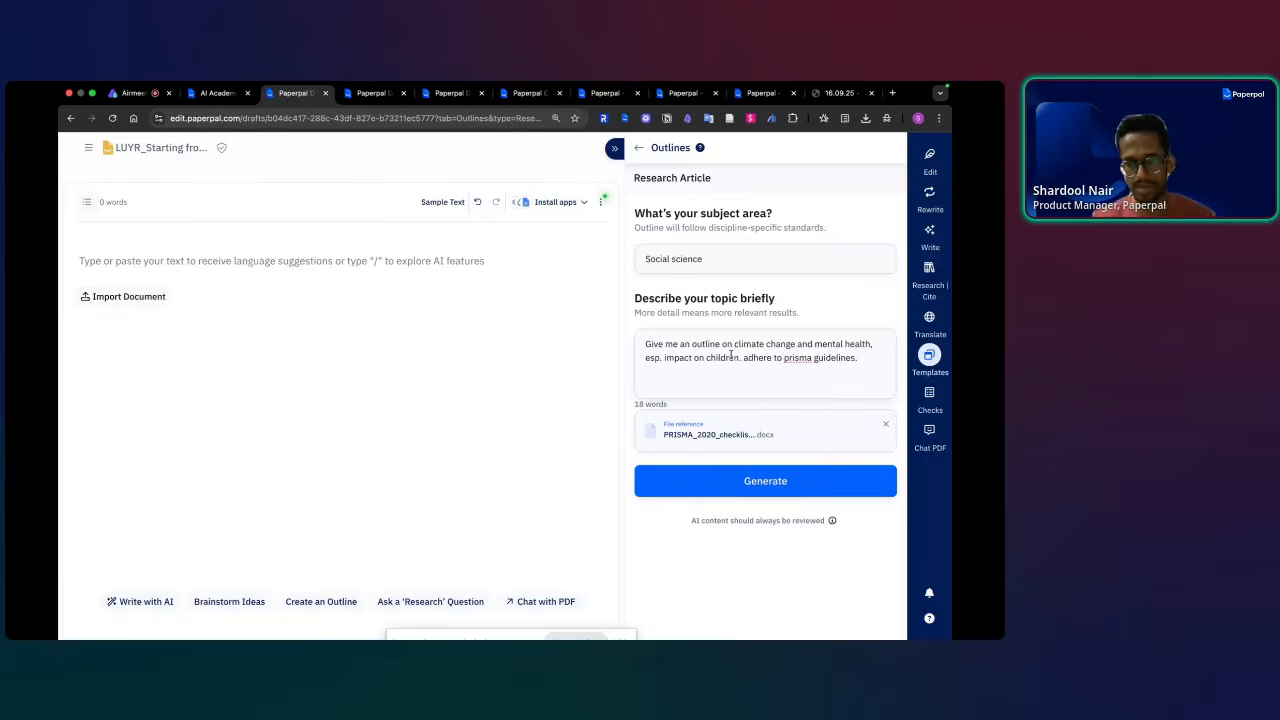
click(830, 480)
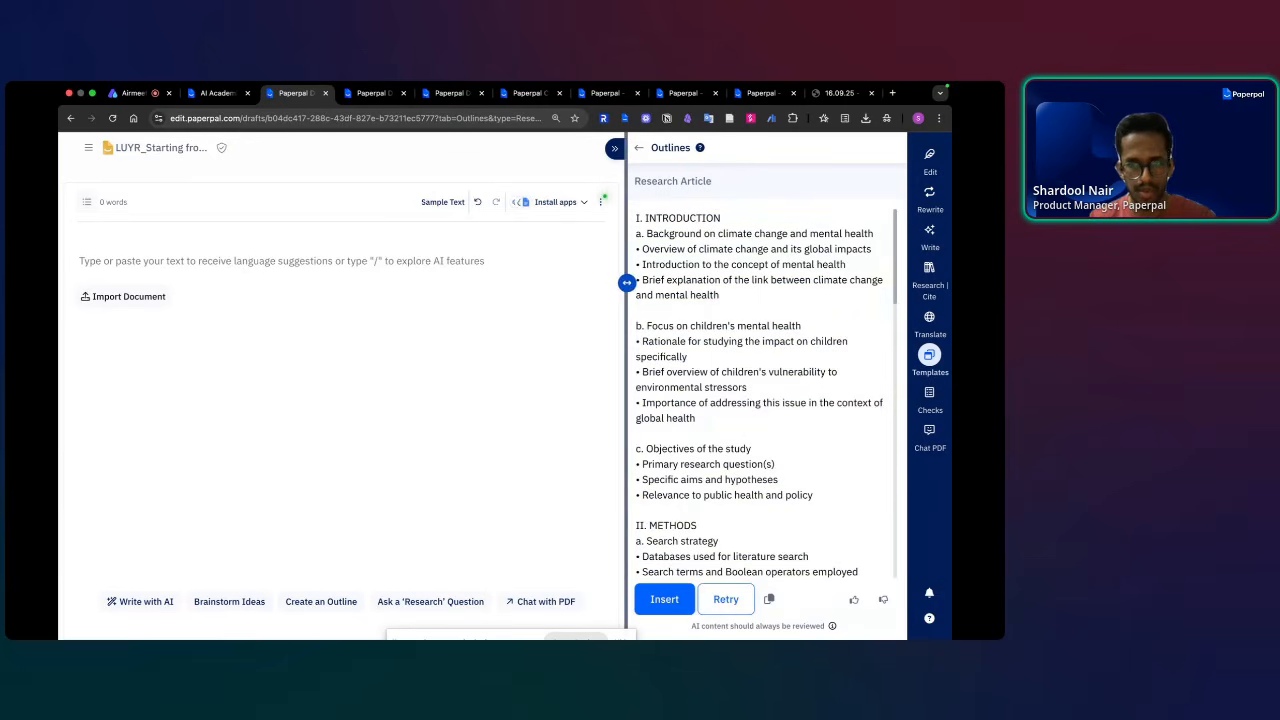
- Widen the Outlines pane slightly, review the generated research article outline, and insert it into the draft
drag(620, 276, 604, 278)
scroll(698, 248, down, 15)
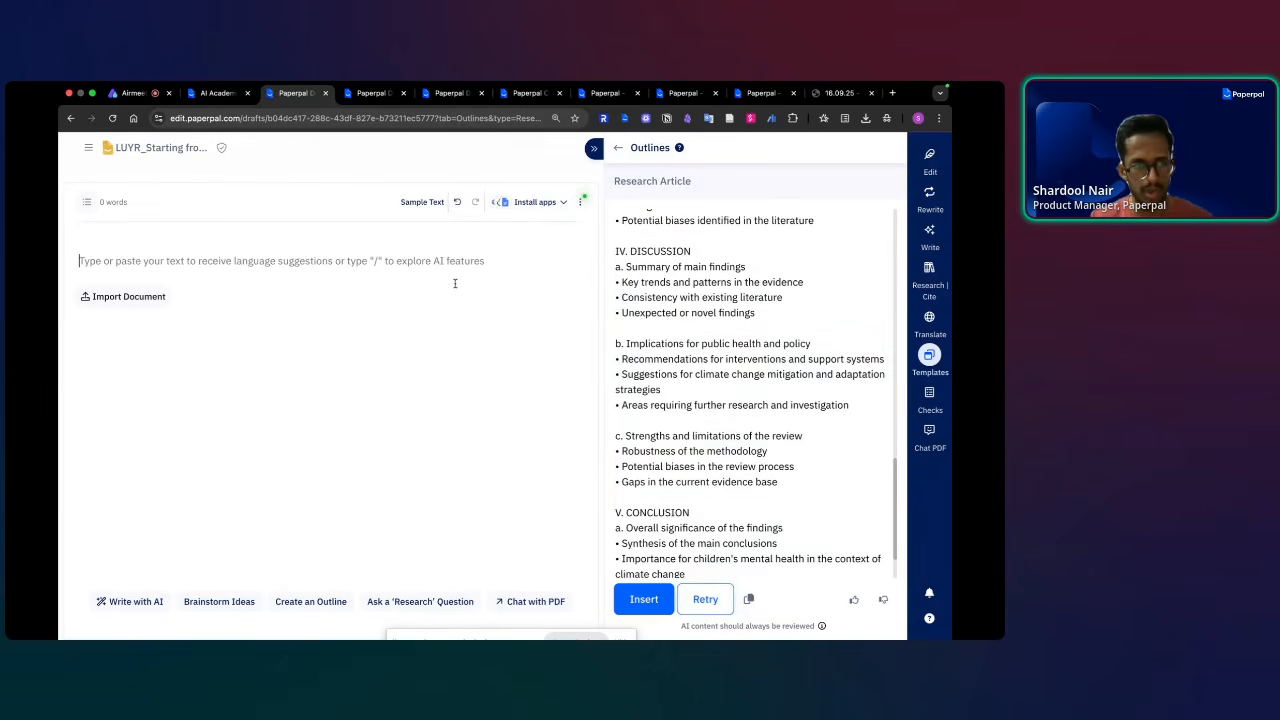
click(643, 599)
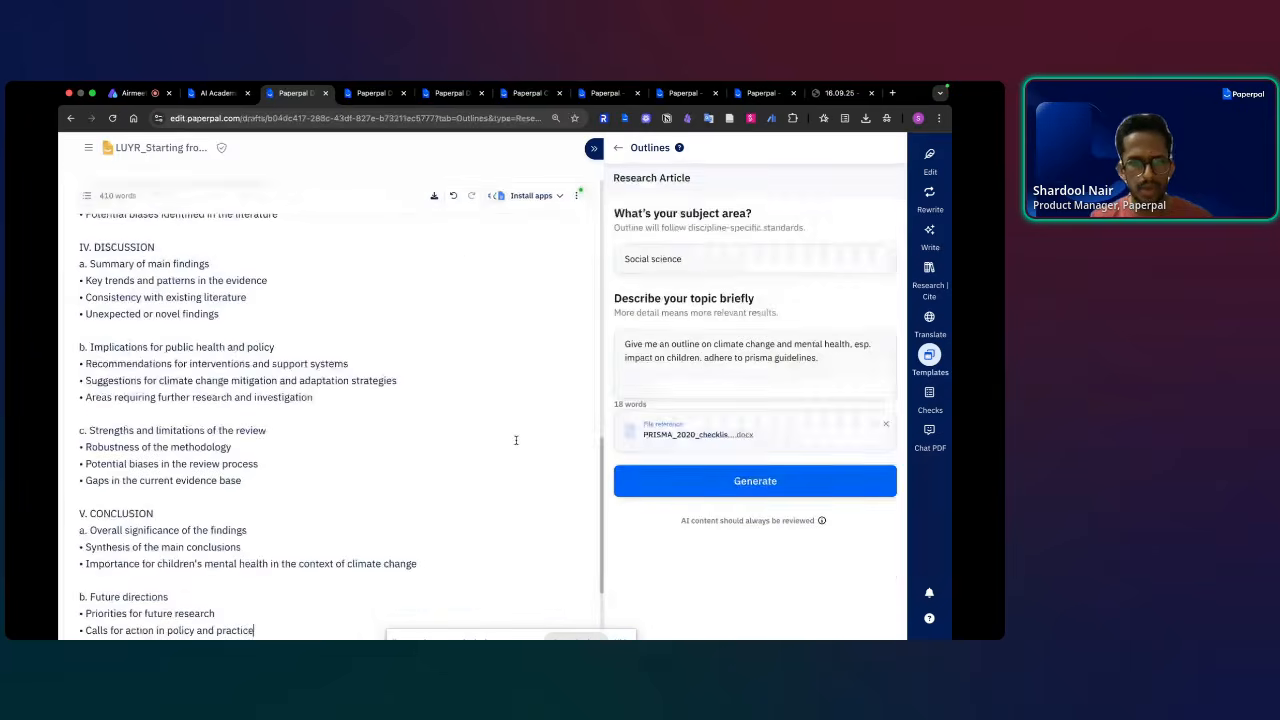
- Add five blank lines above the Introduction heading at the start of the draft and collapse the Outlines pane
scroll(372, 432, up, 6)
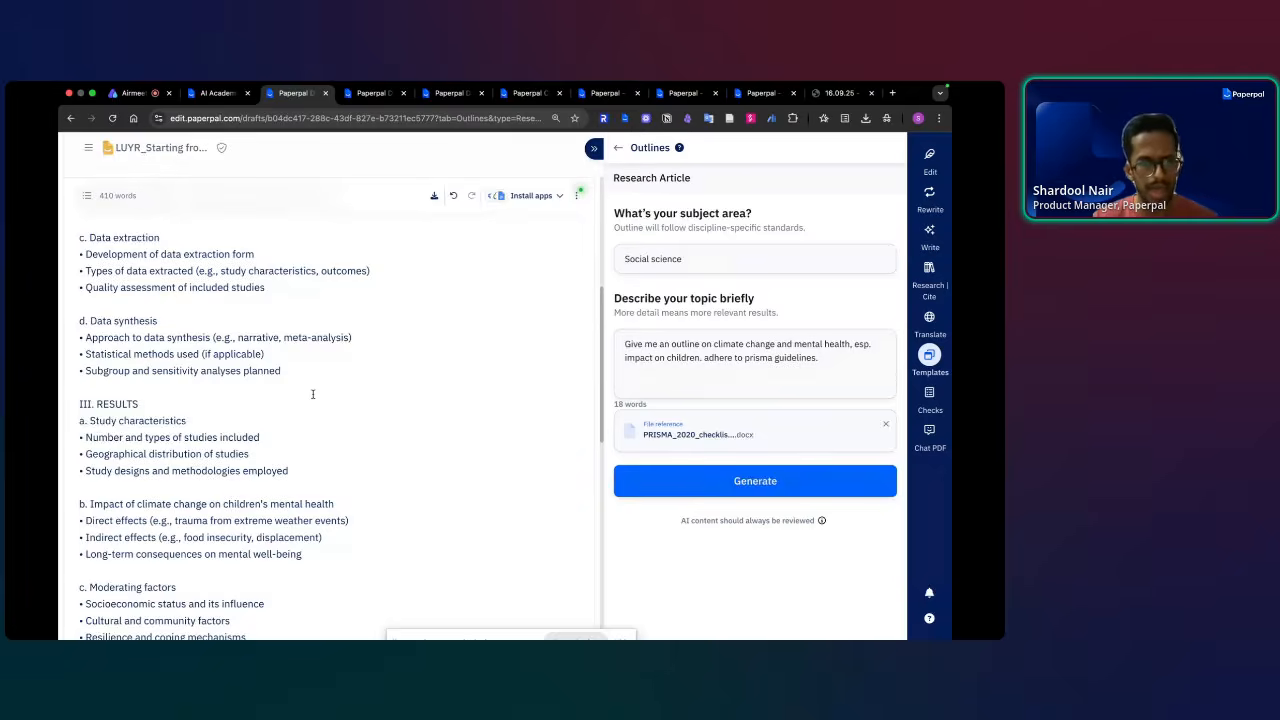
scroll(312, 394, up, 5)
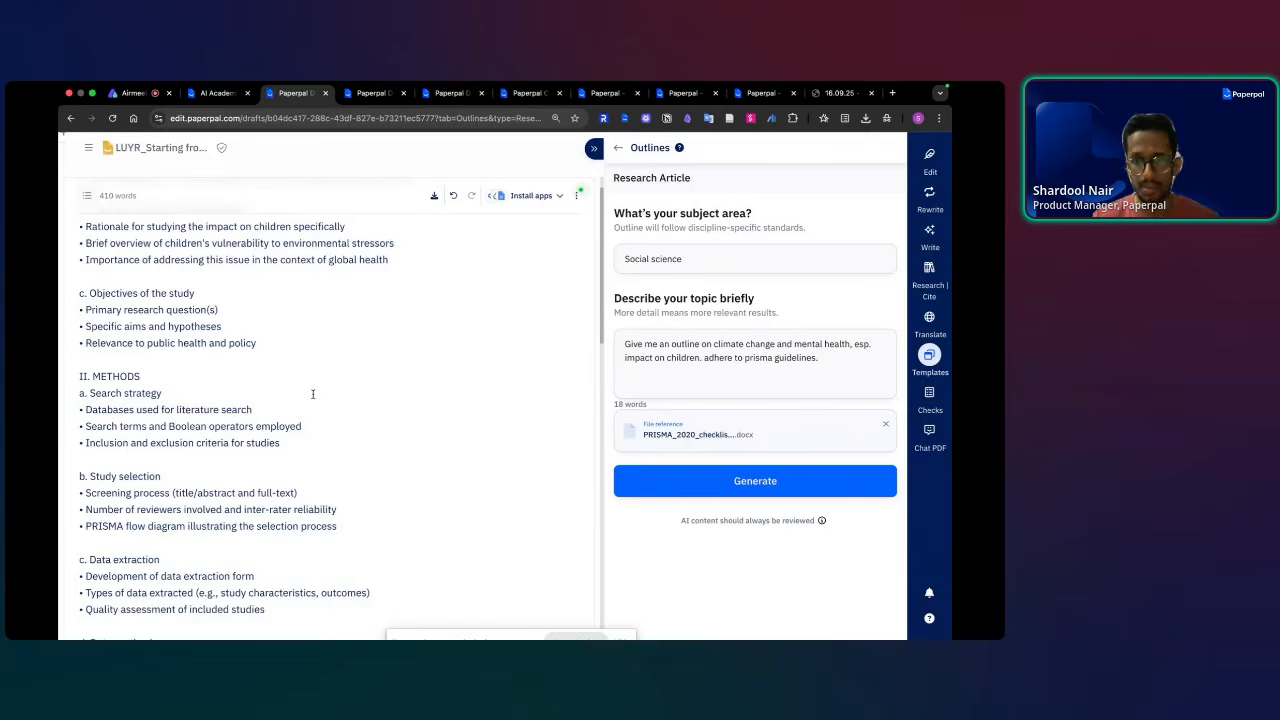
scroll(312, 394, up, 3)
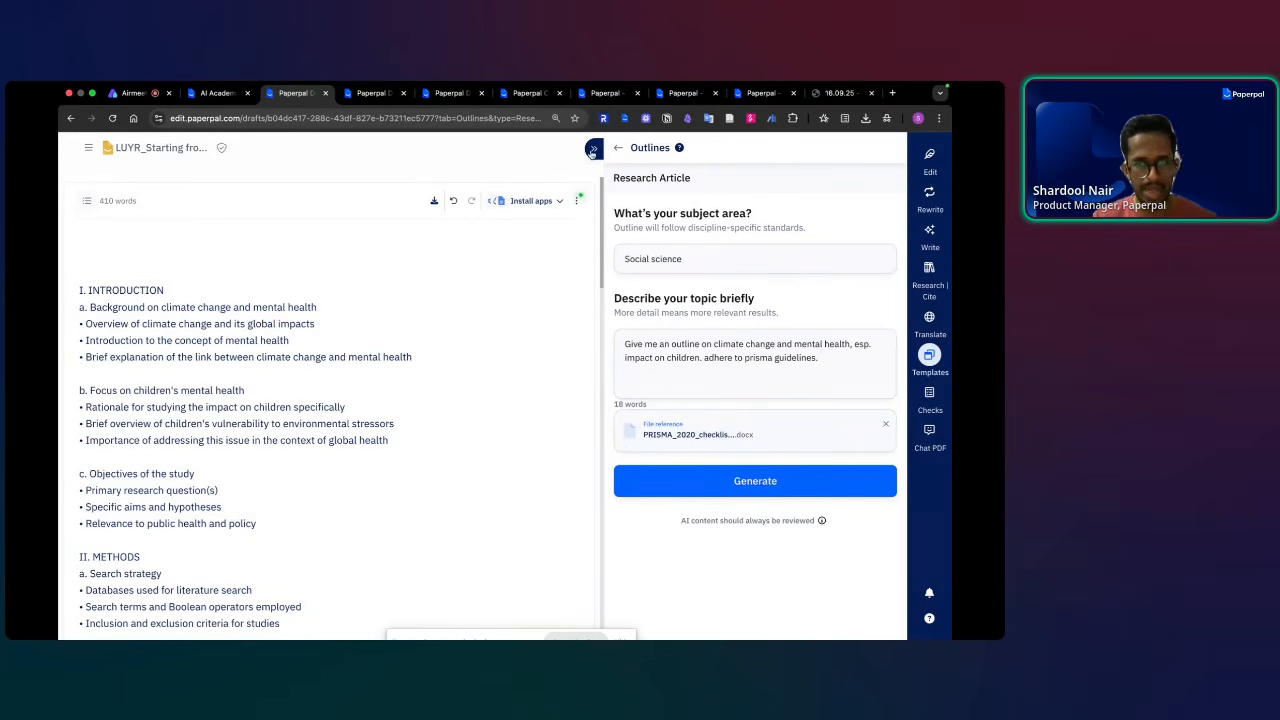
click(348, 258)
key(Return)
key(Return)
key(Return)
key(Return)
key(Return)
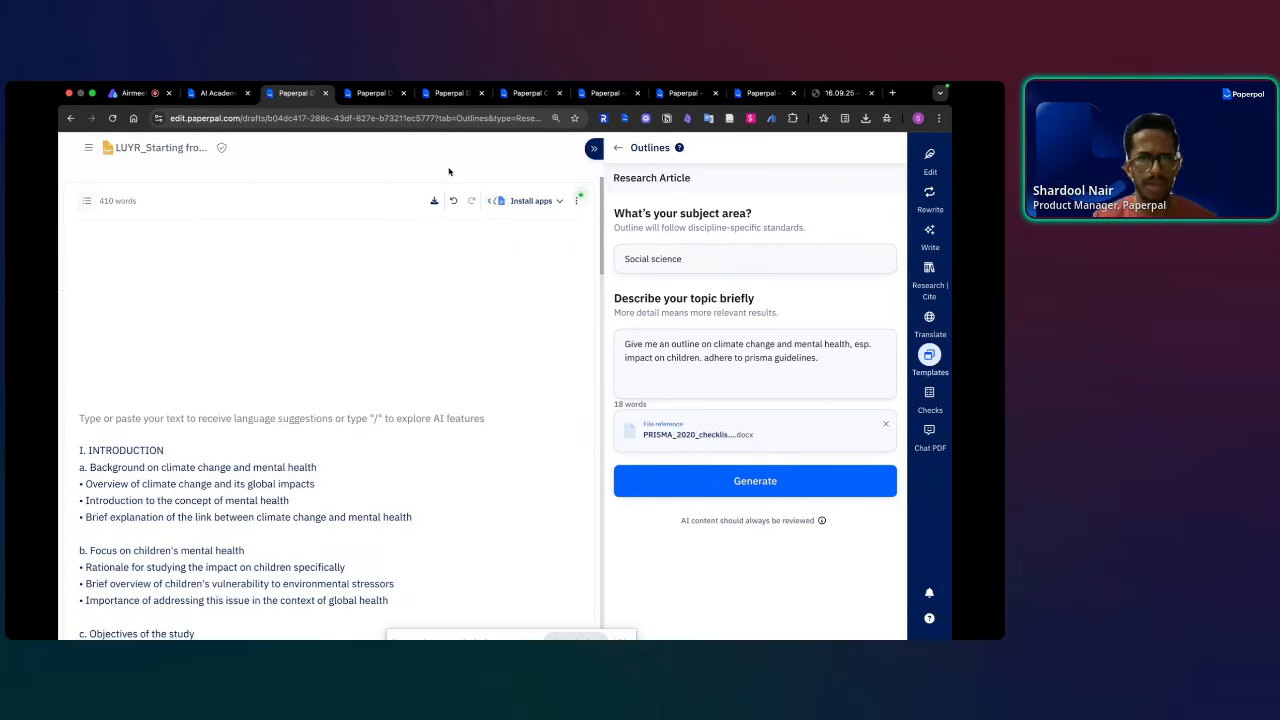
click(593, 151)
- Open the inline AI writing prompt on an empty line above the outline and attach Climate change and mental health.xlsx
mouse_move(932, 240)
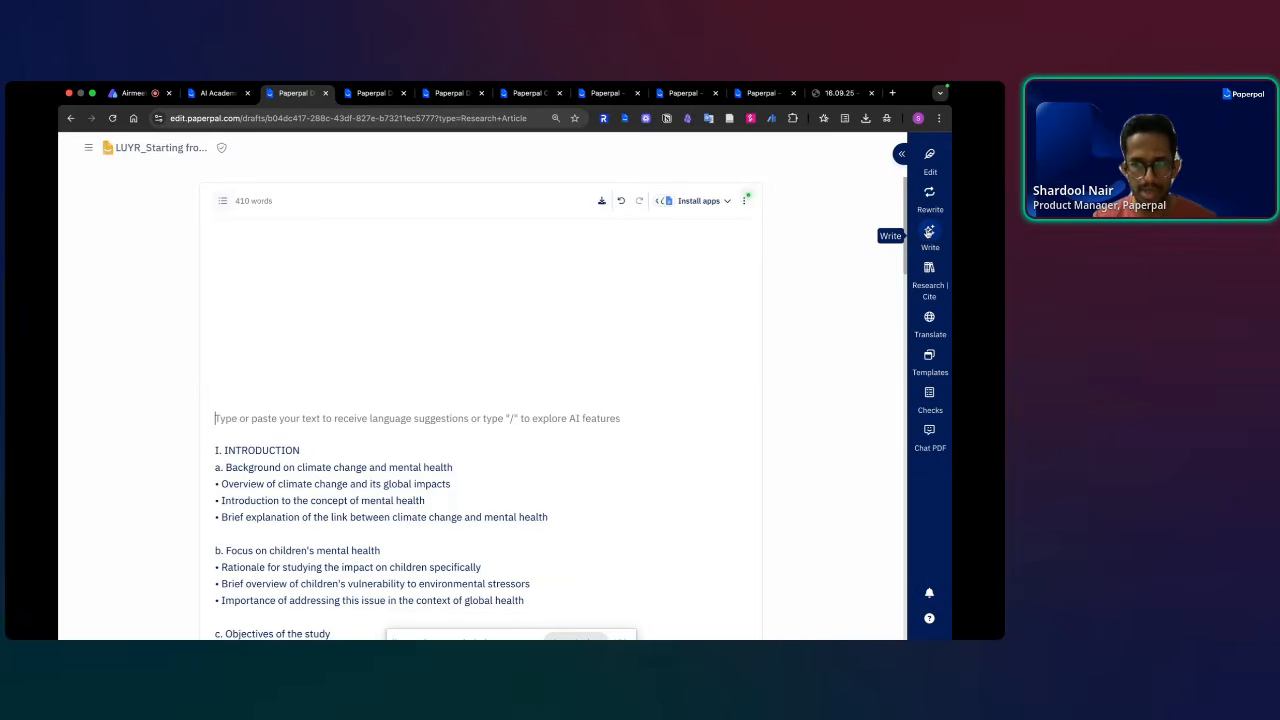
click(464, 282)
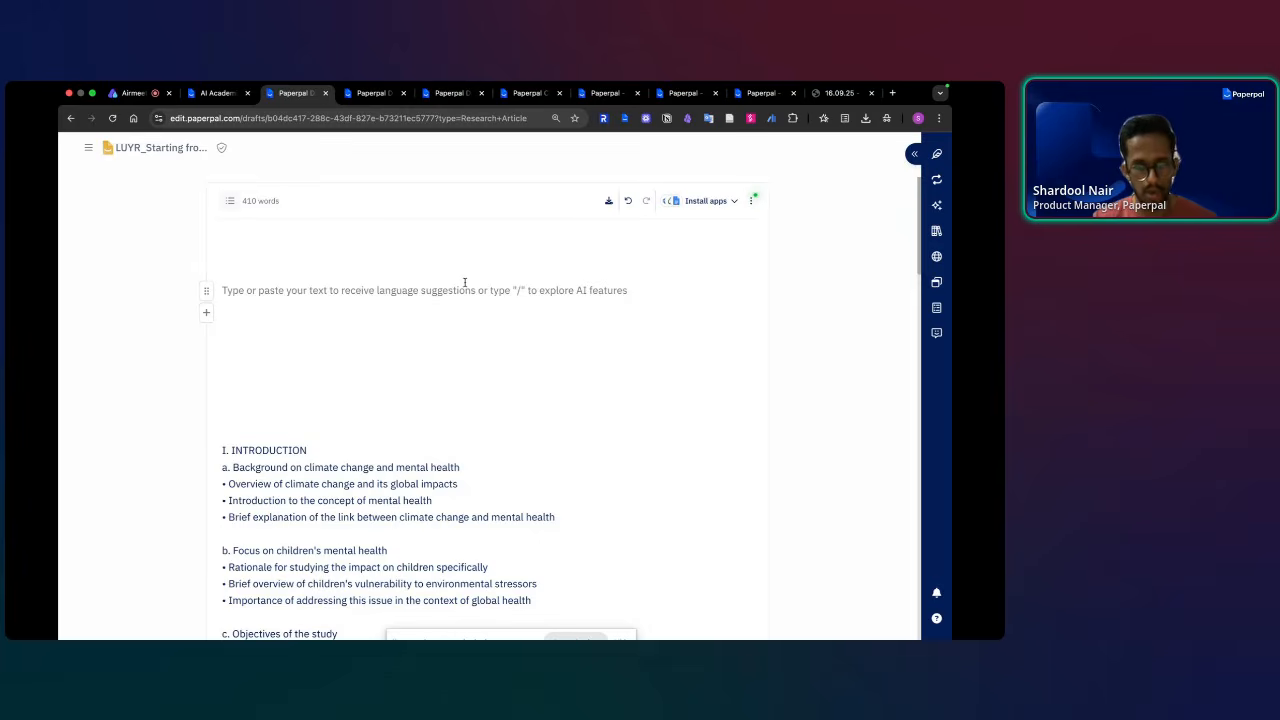
text(/)
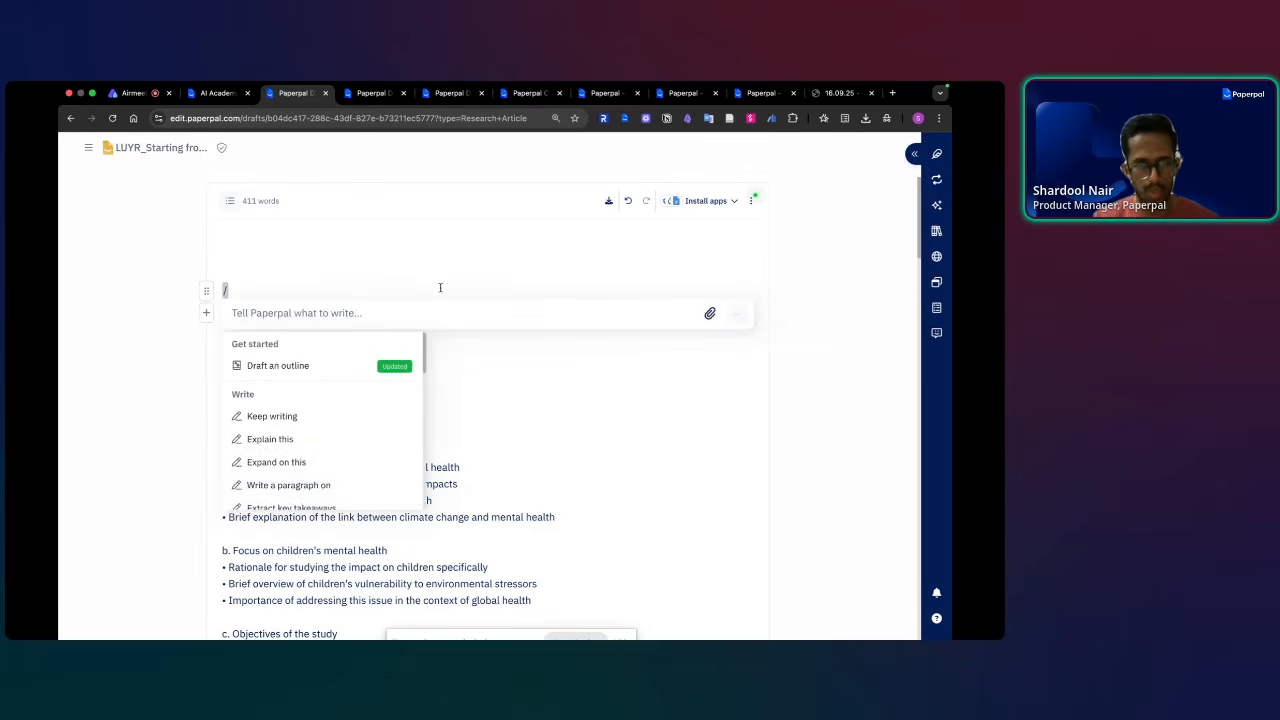
click(348, 314)
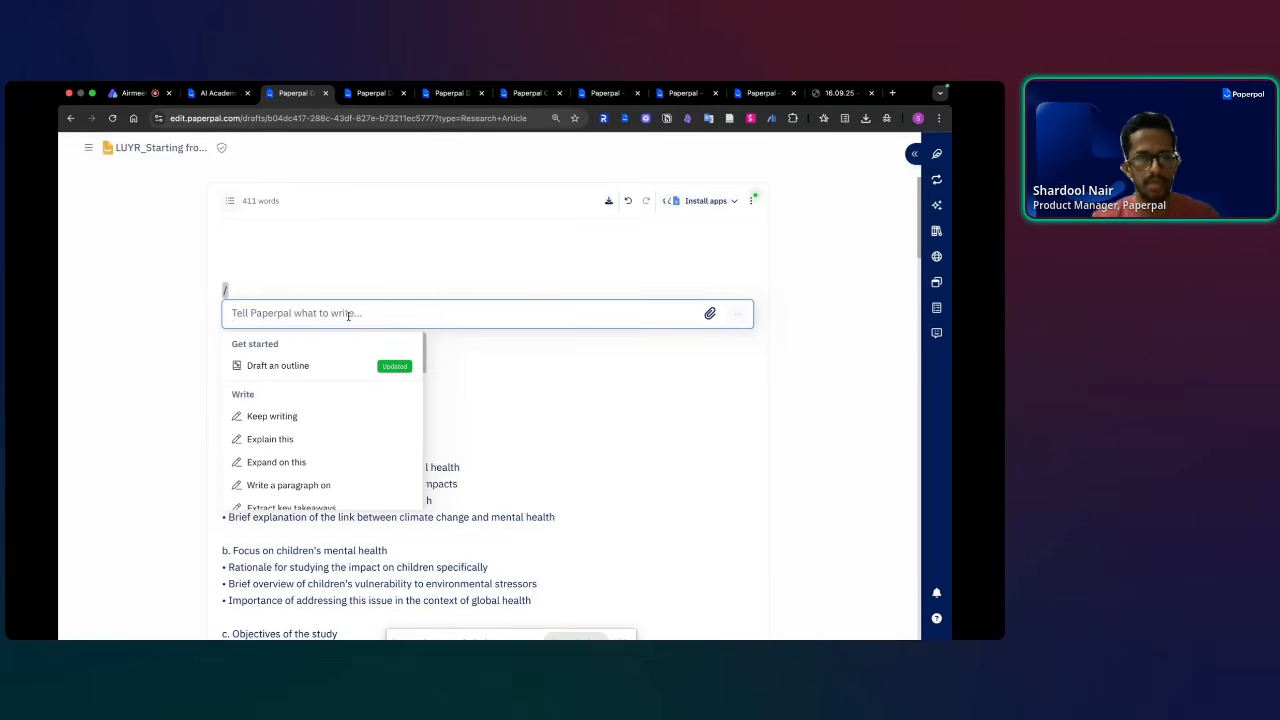
click(712, 317)
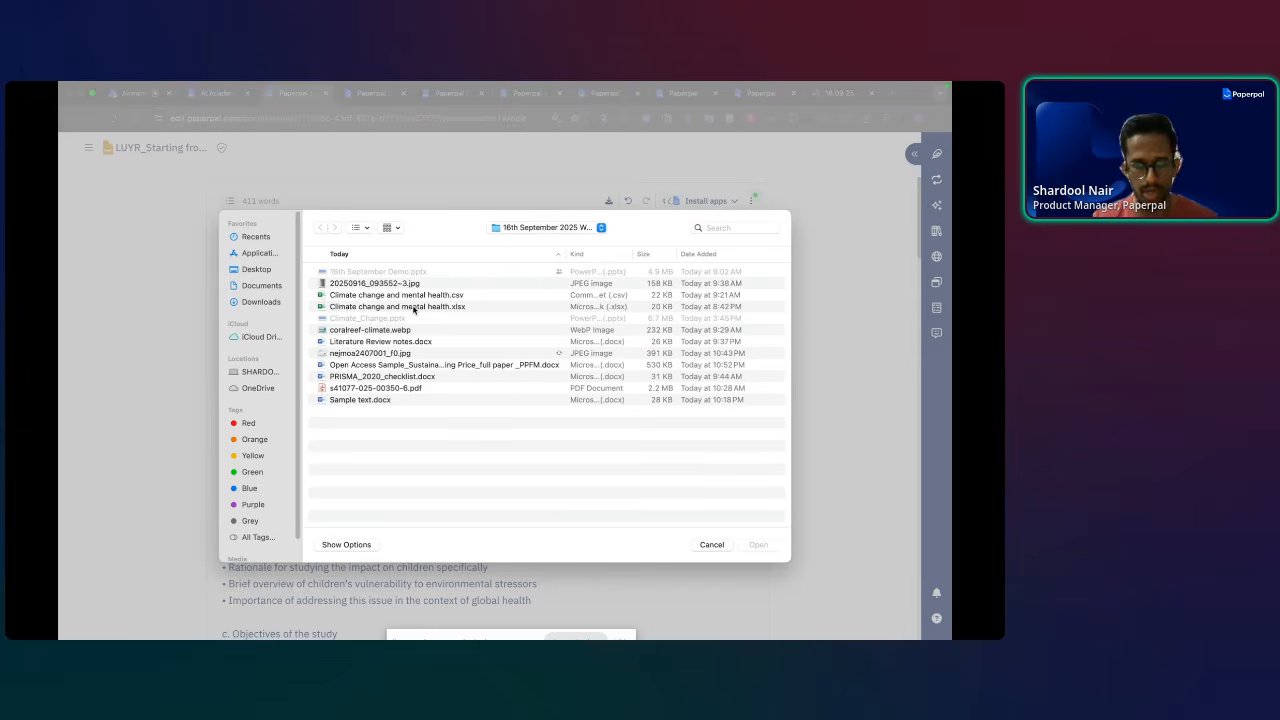
double_click(413, 307)
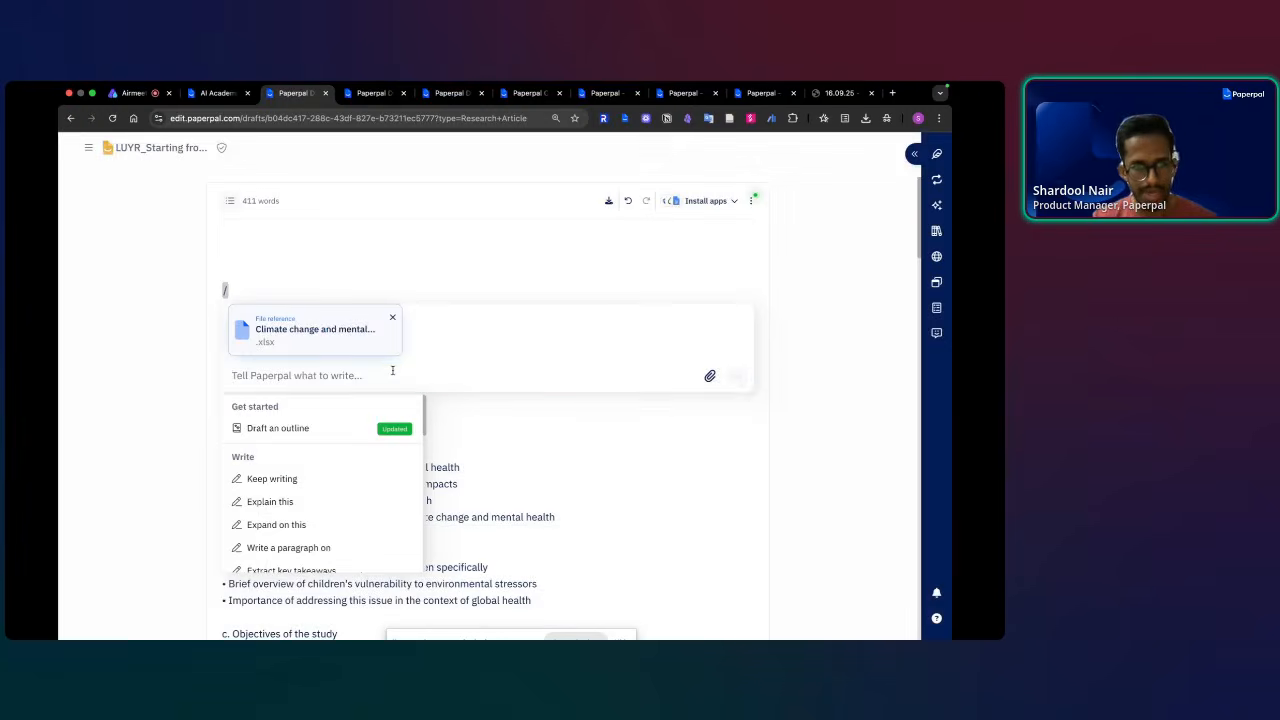
- Generate text from the prompt "give me outline for an introduction section for the topic mentioned in the file. use abstracts as needed"
click(393, 370)
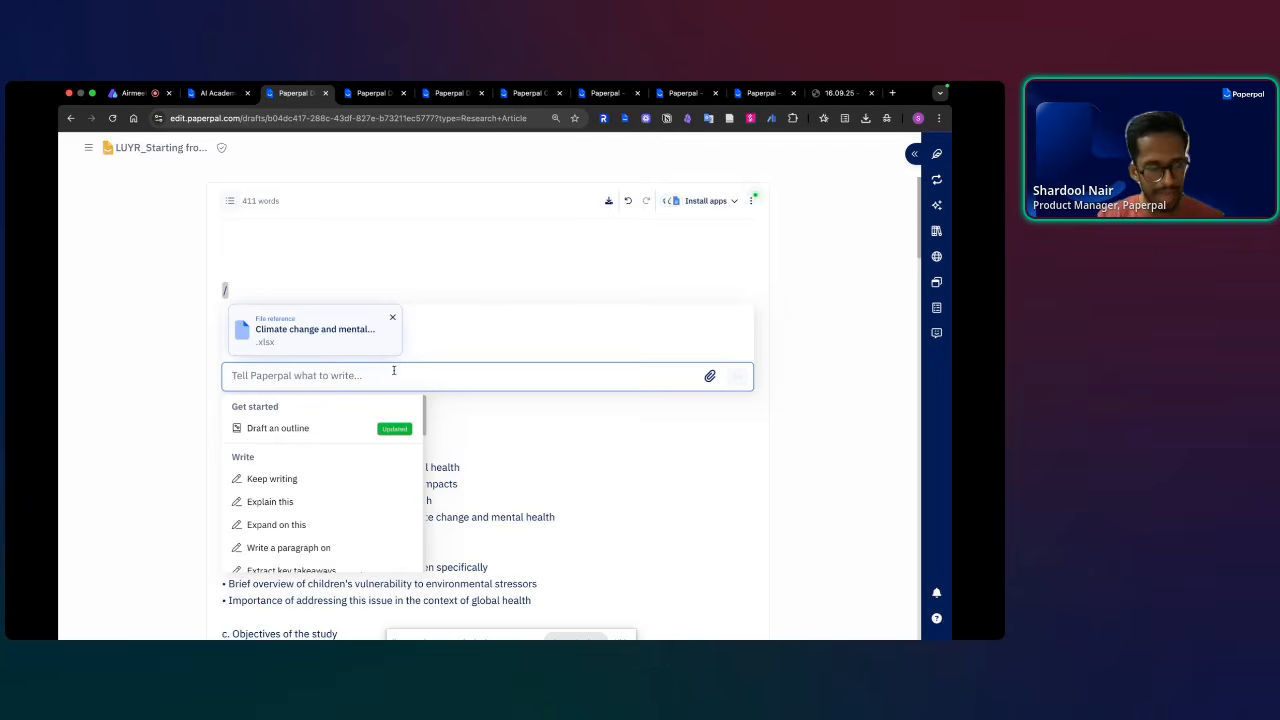
text(give m)
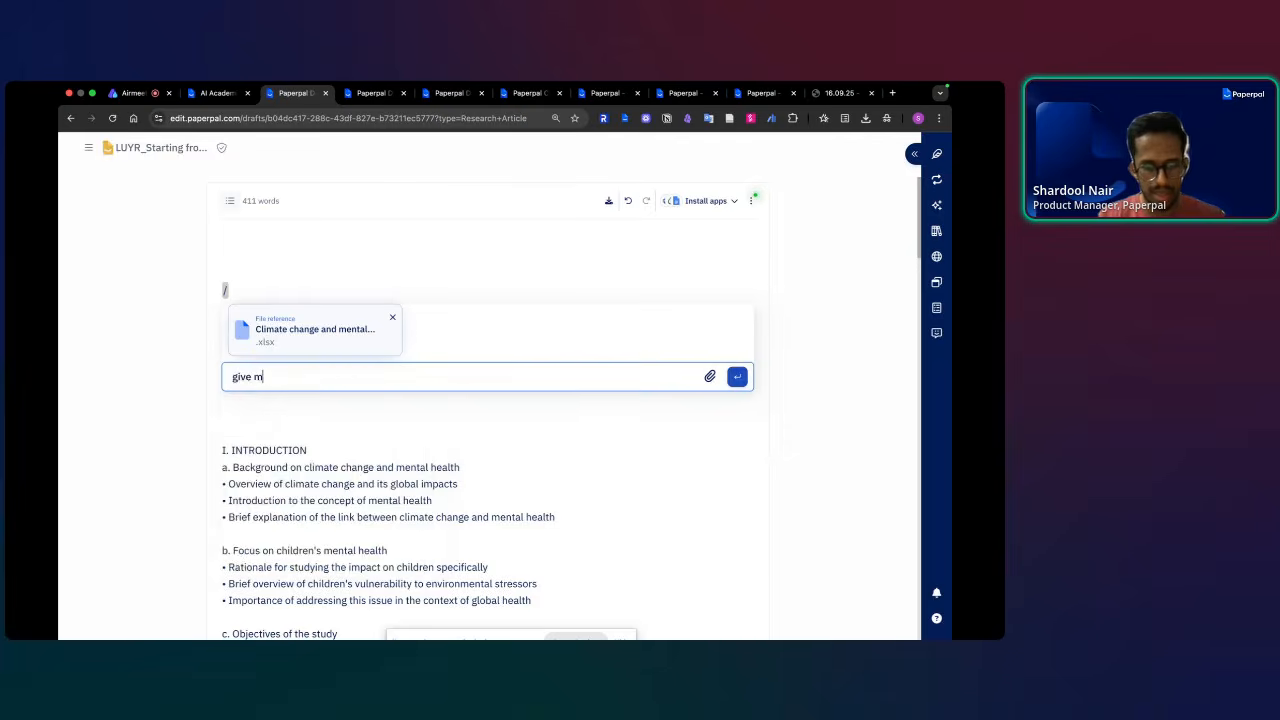
text(e outline for the topic)
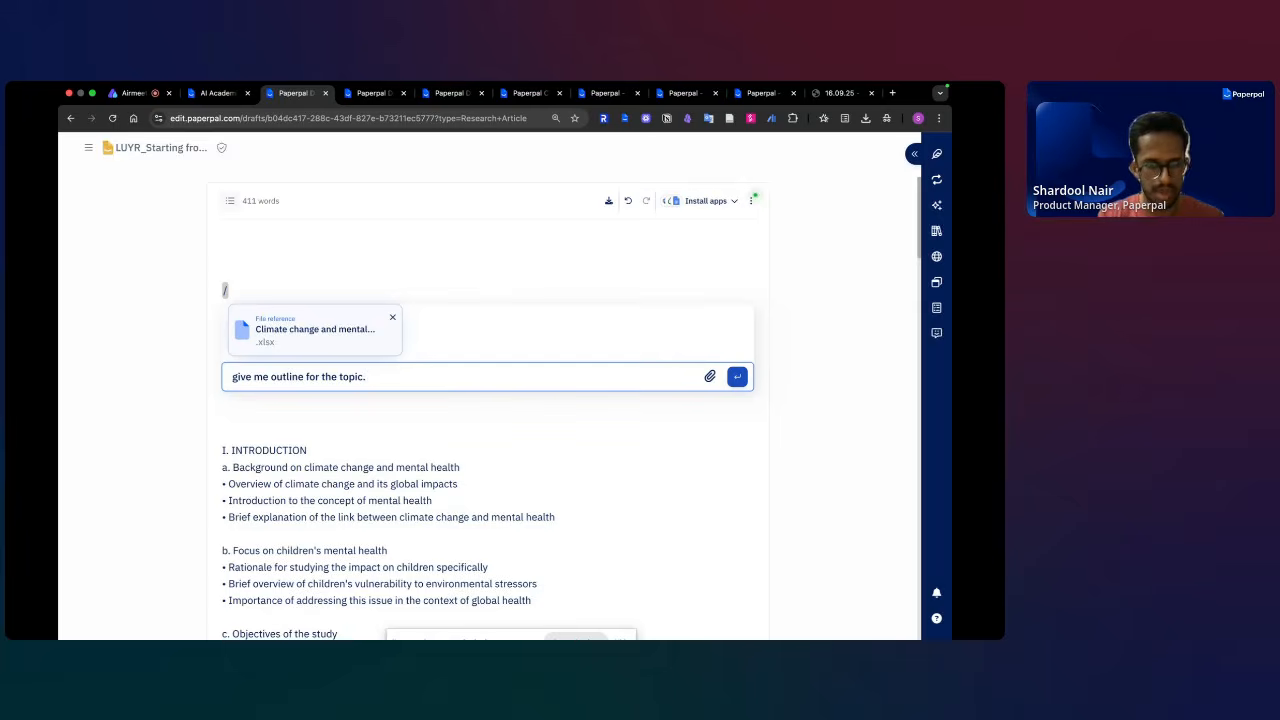
key(alt+Left)
key(alt+Left)
key(alt+Left)
text(for an i)
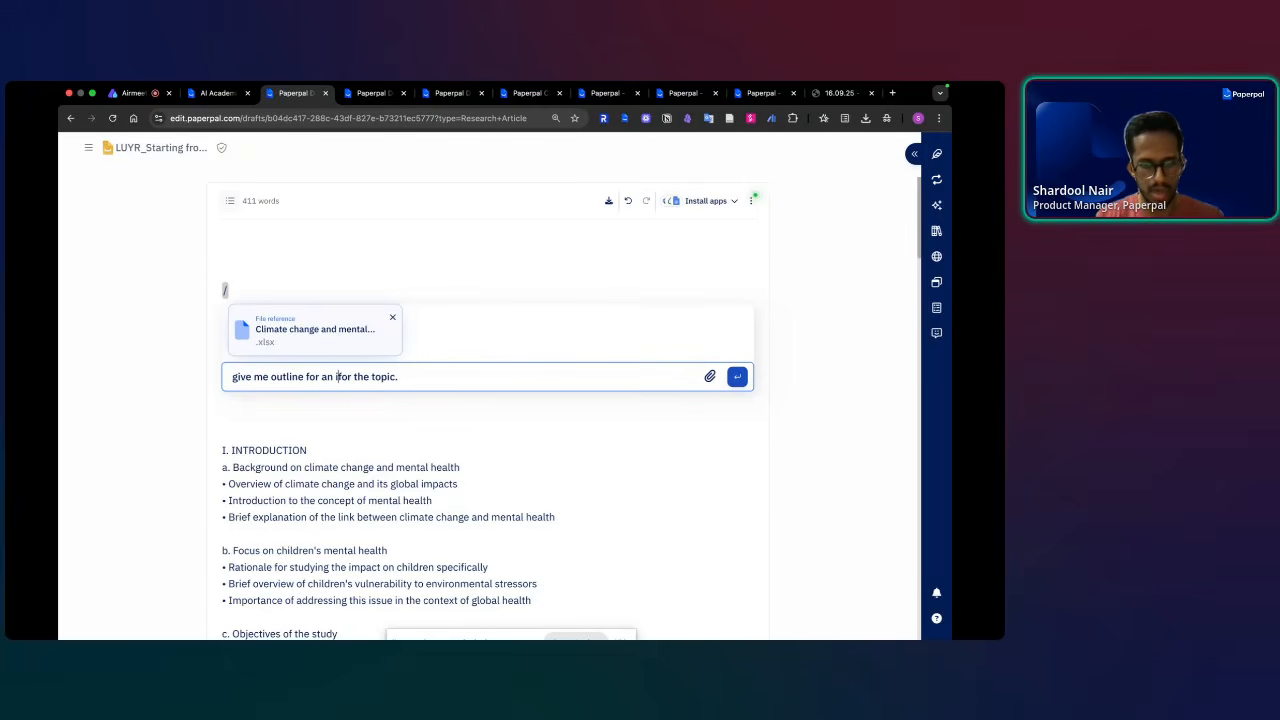
text(ntroduction section)
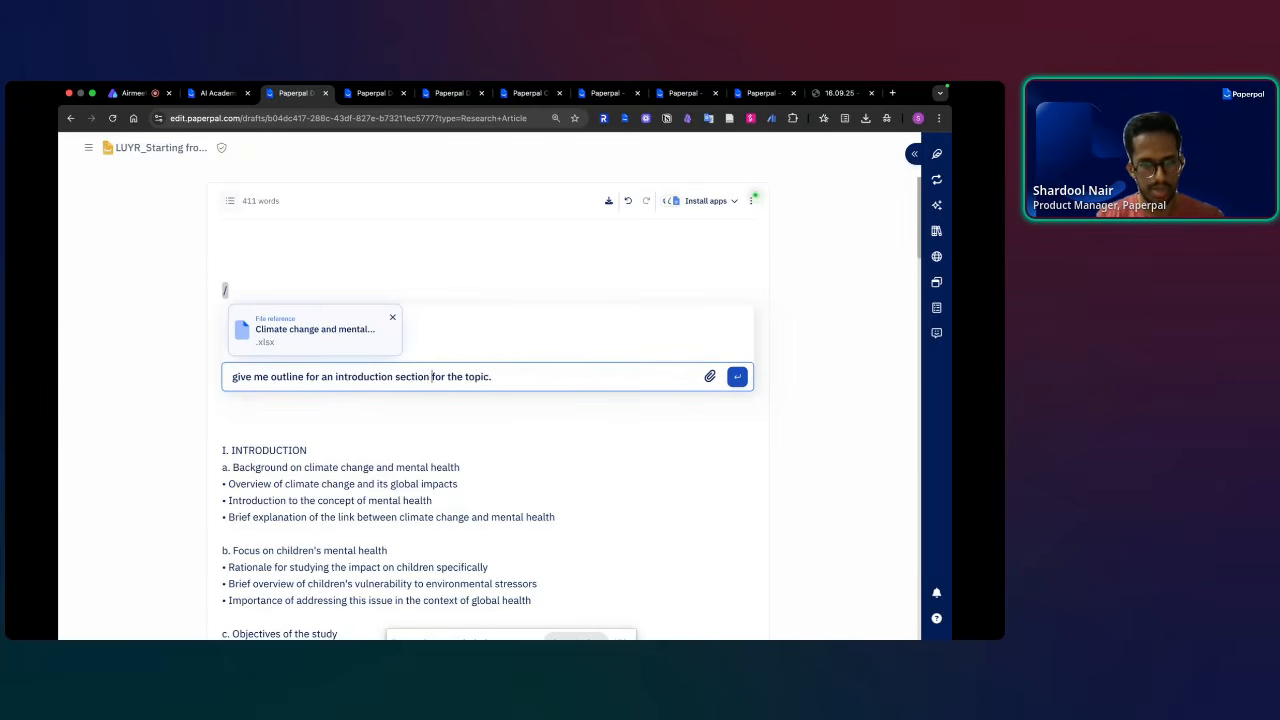
key(super+Right)
key(BackSpace)
text(mention)
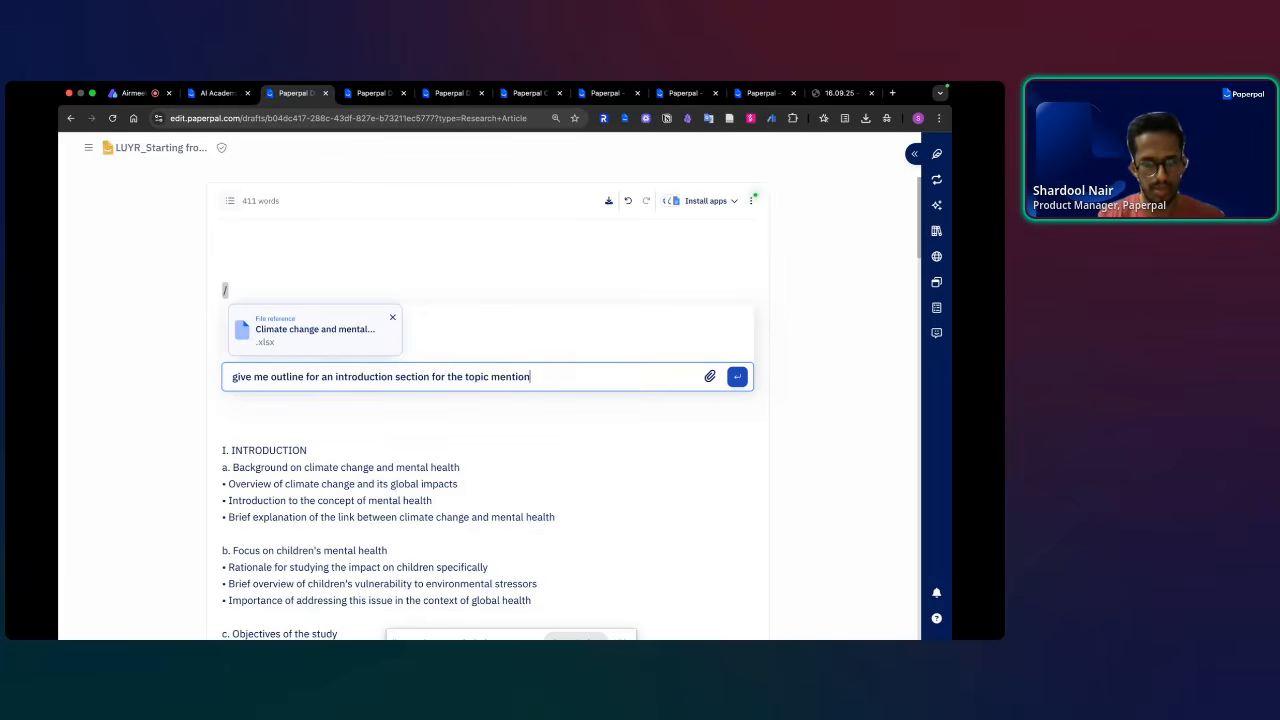
text(ed in the file.)
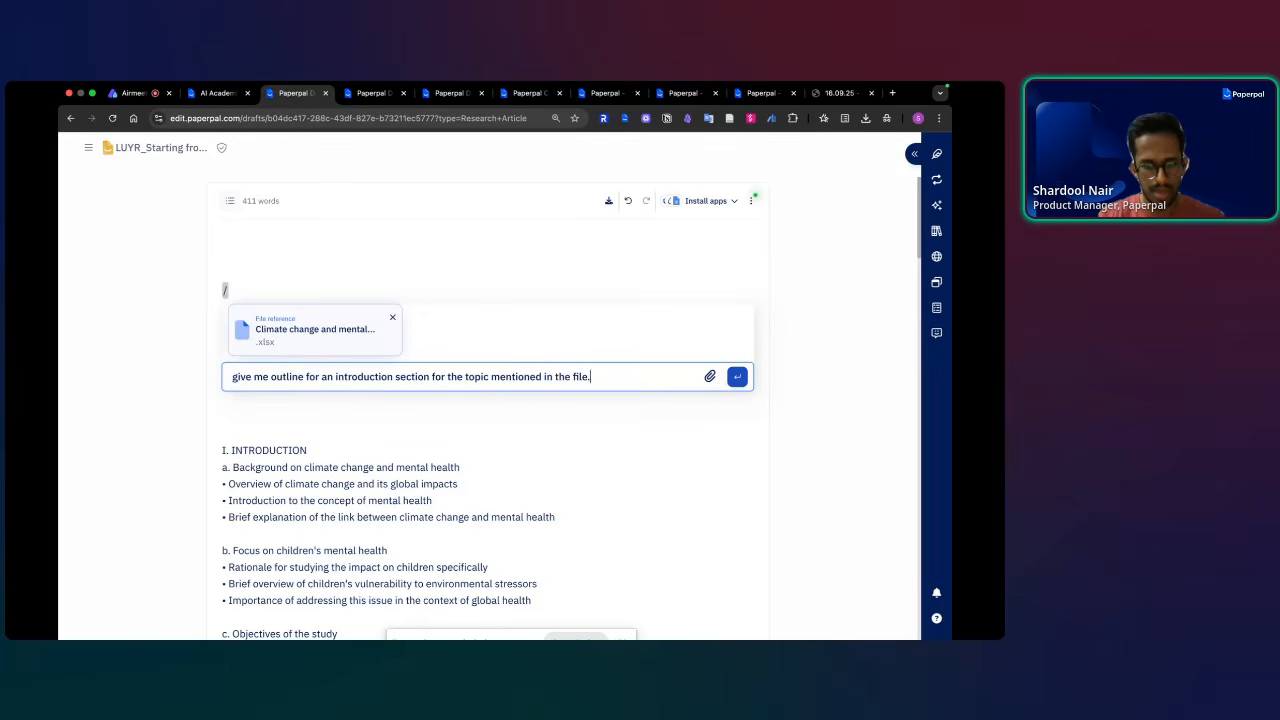
text( use abstract)
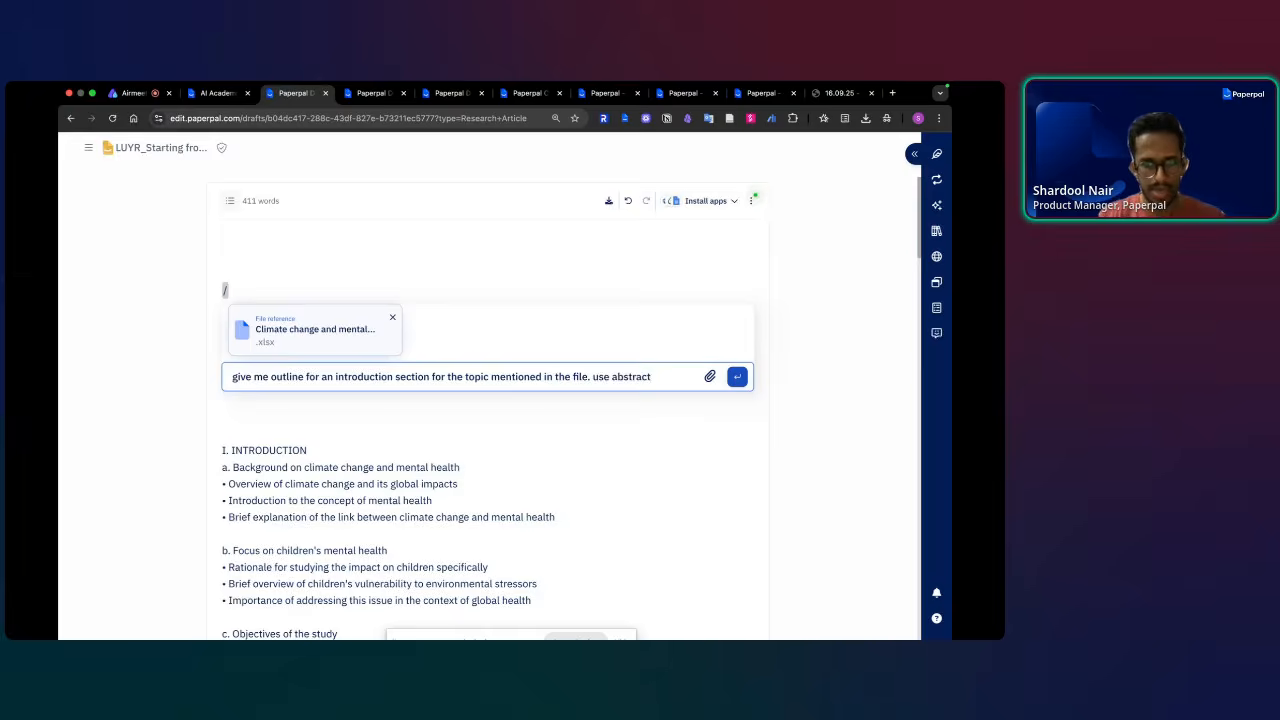
text(s as needed)
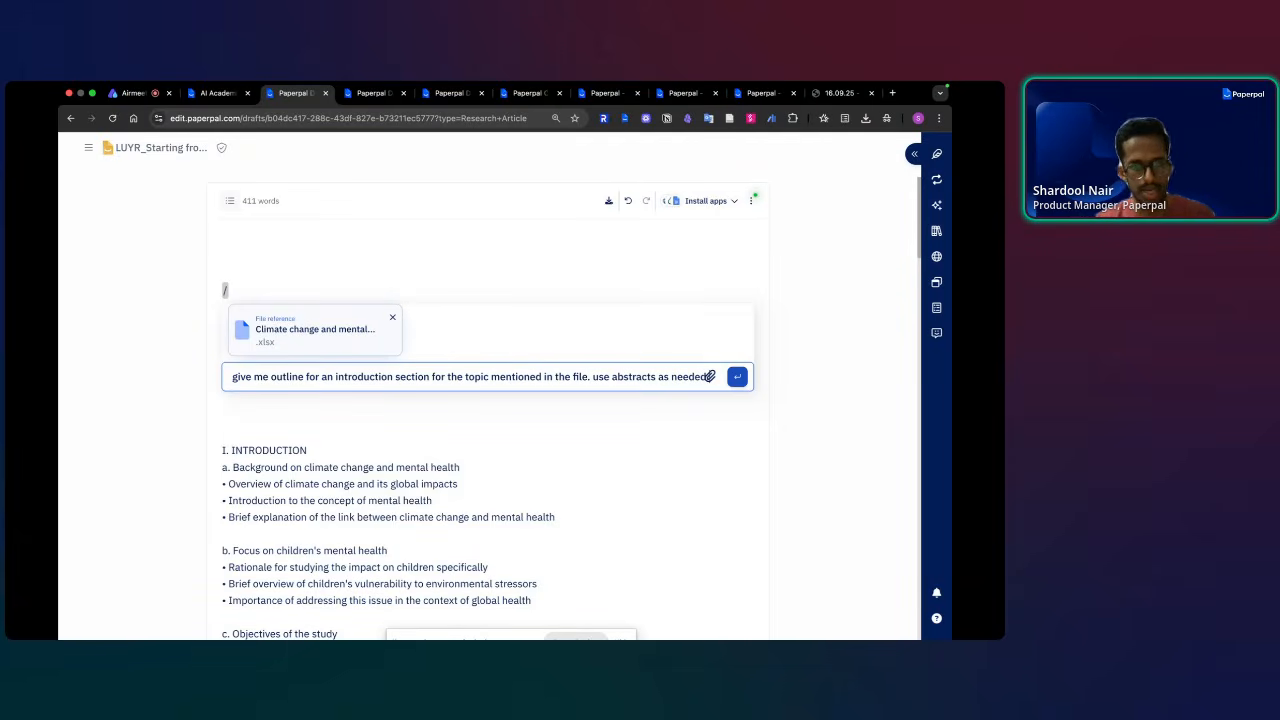
key(Return)
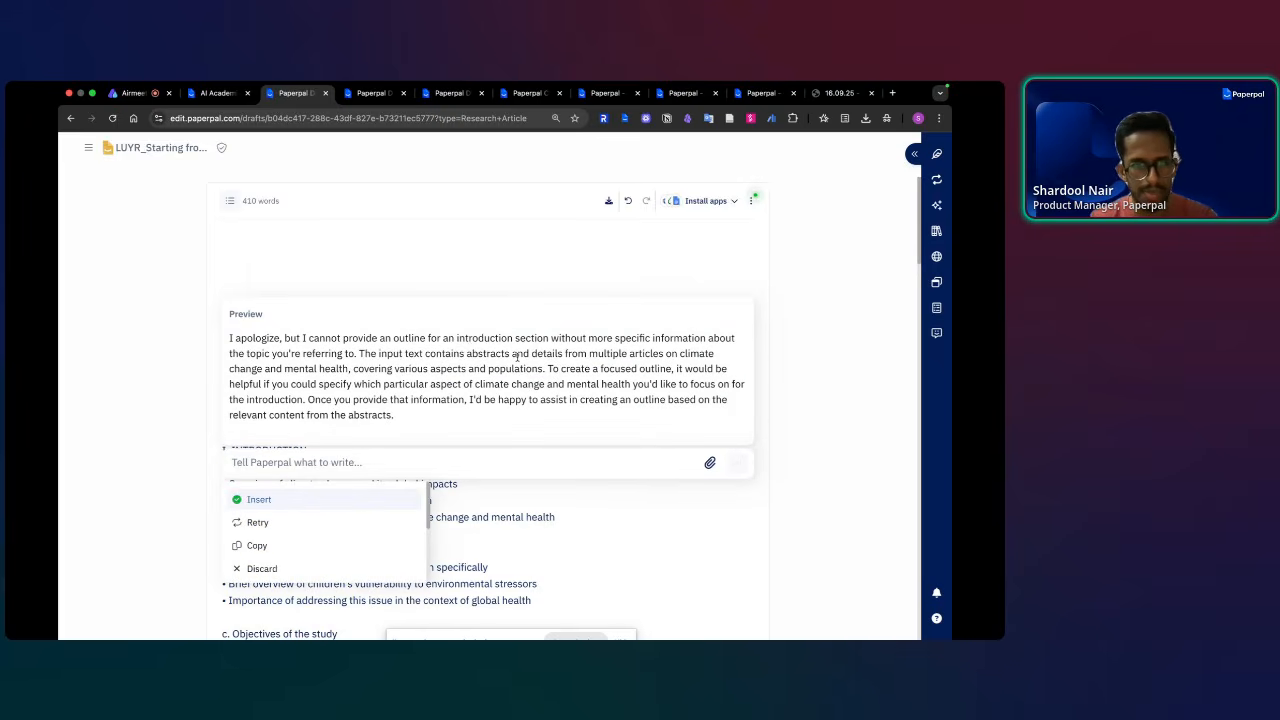
- Discard the generated text, reopen the inline AI writing prompt on the same empty line, and attach 20250916_093552~3.jpg
click(320, 570)
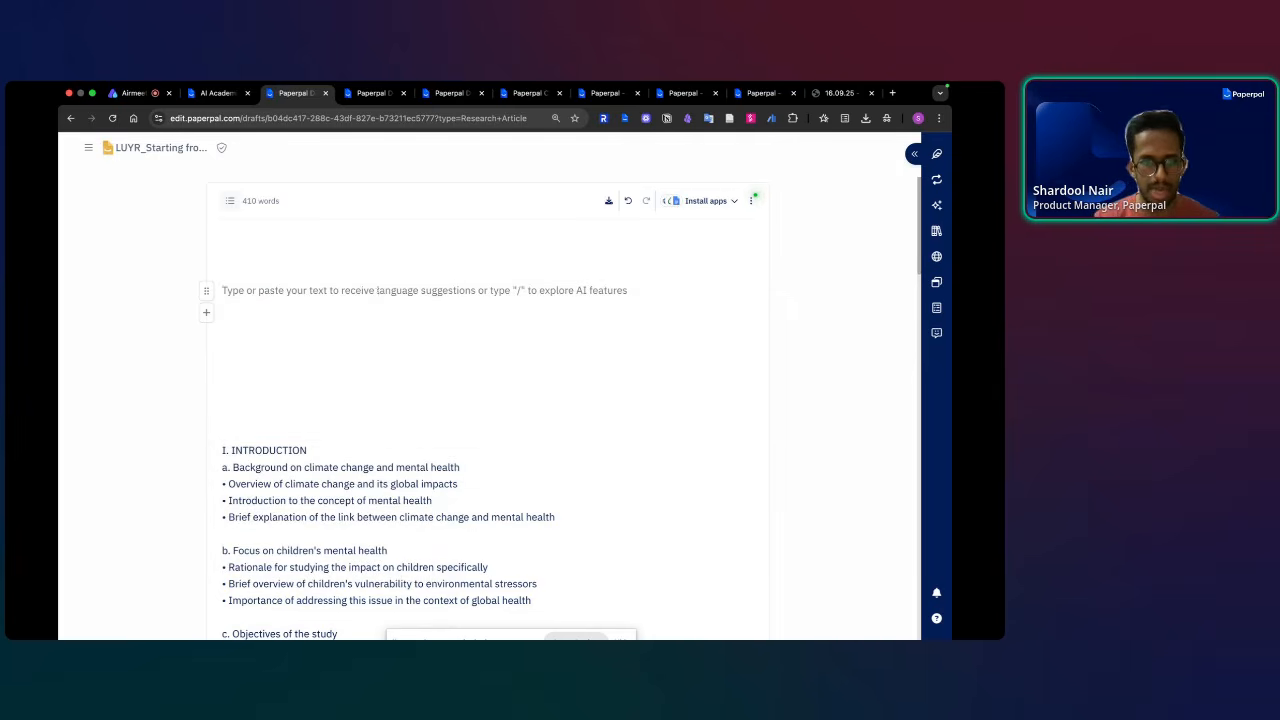
text(/)
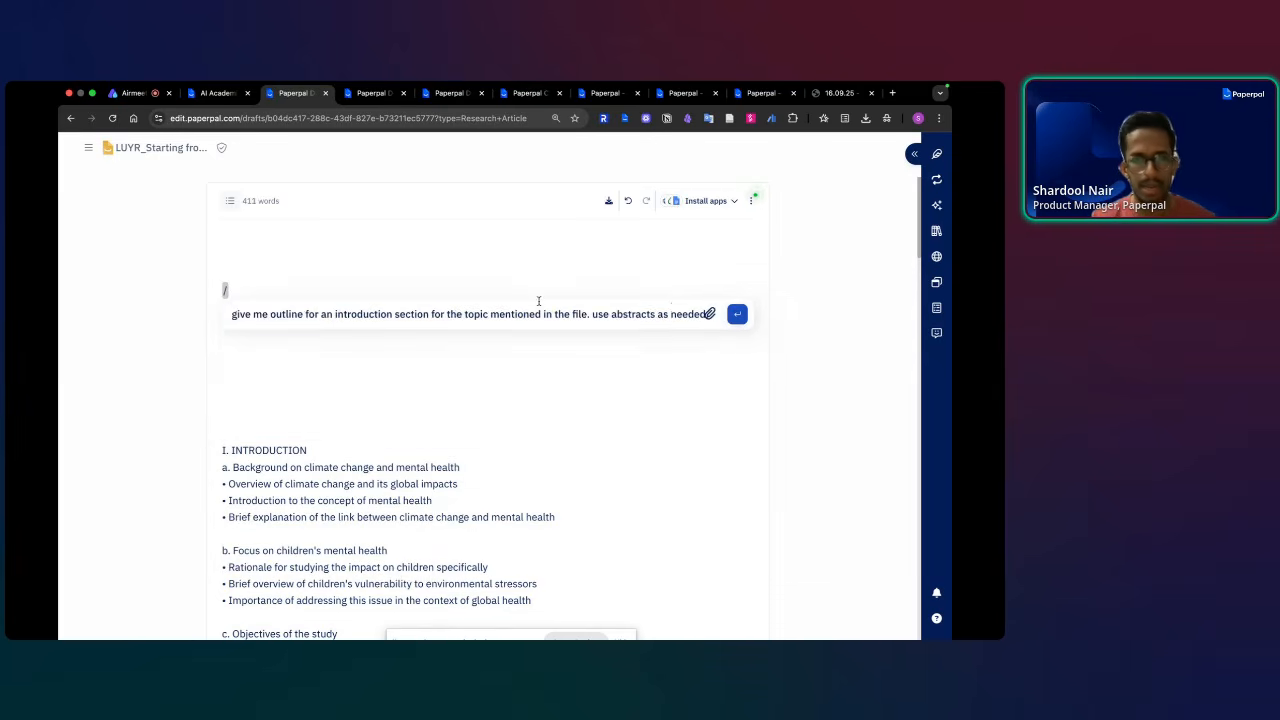
click(713, 316)
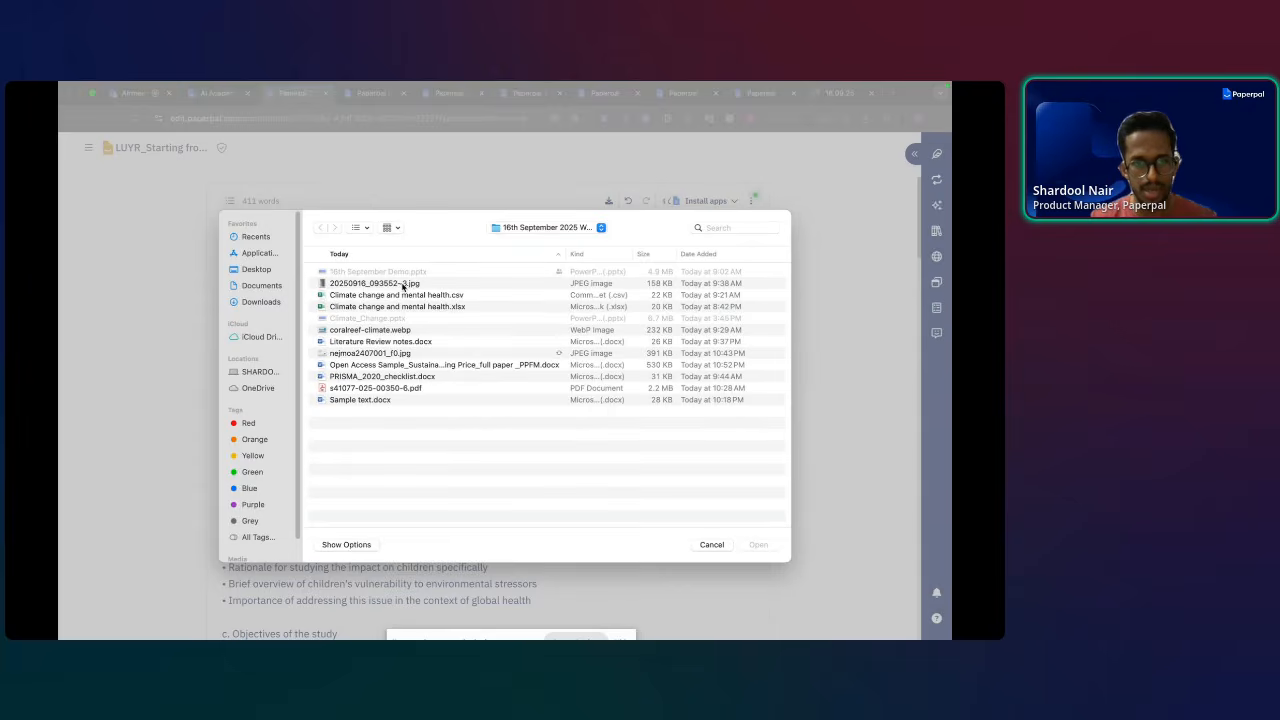
double_click(403, 284)
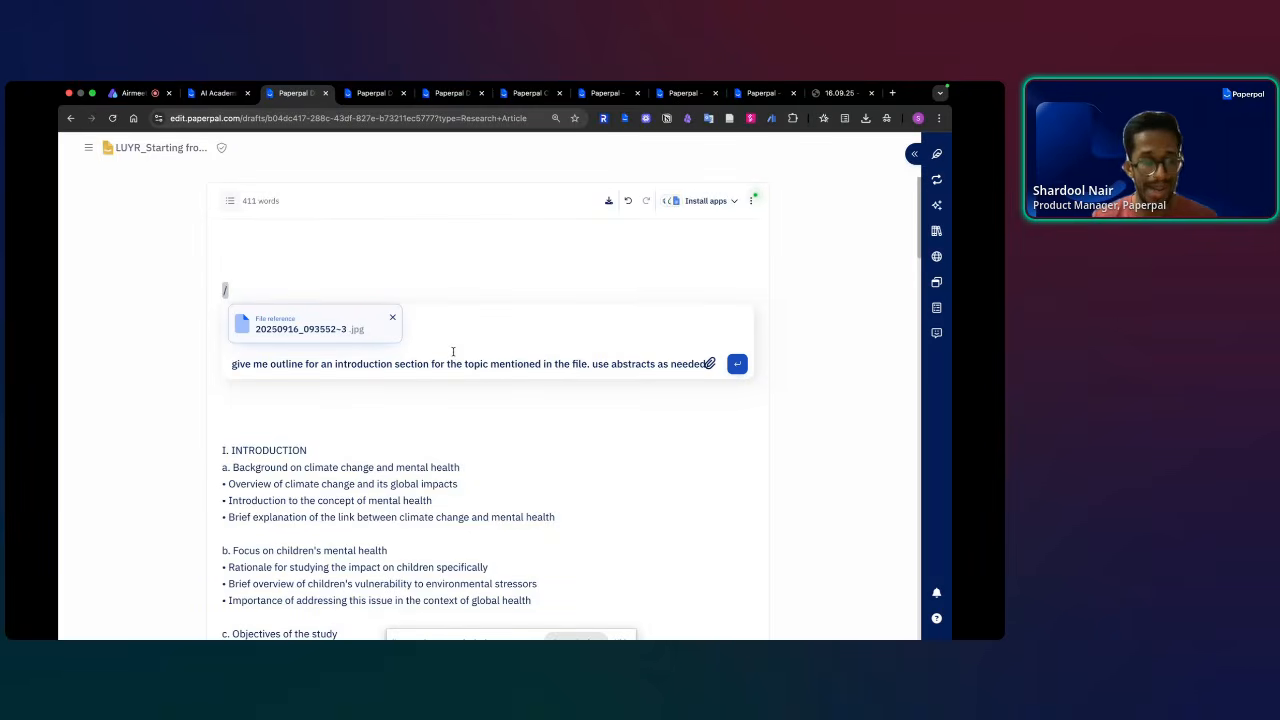
- Change the prompt to "give me outline for an introduction section based on teh text in the image" and generate the text
click(449, 362)
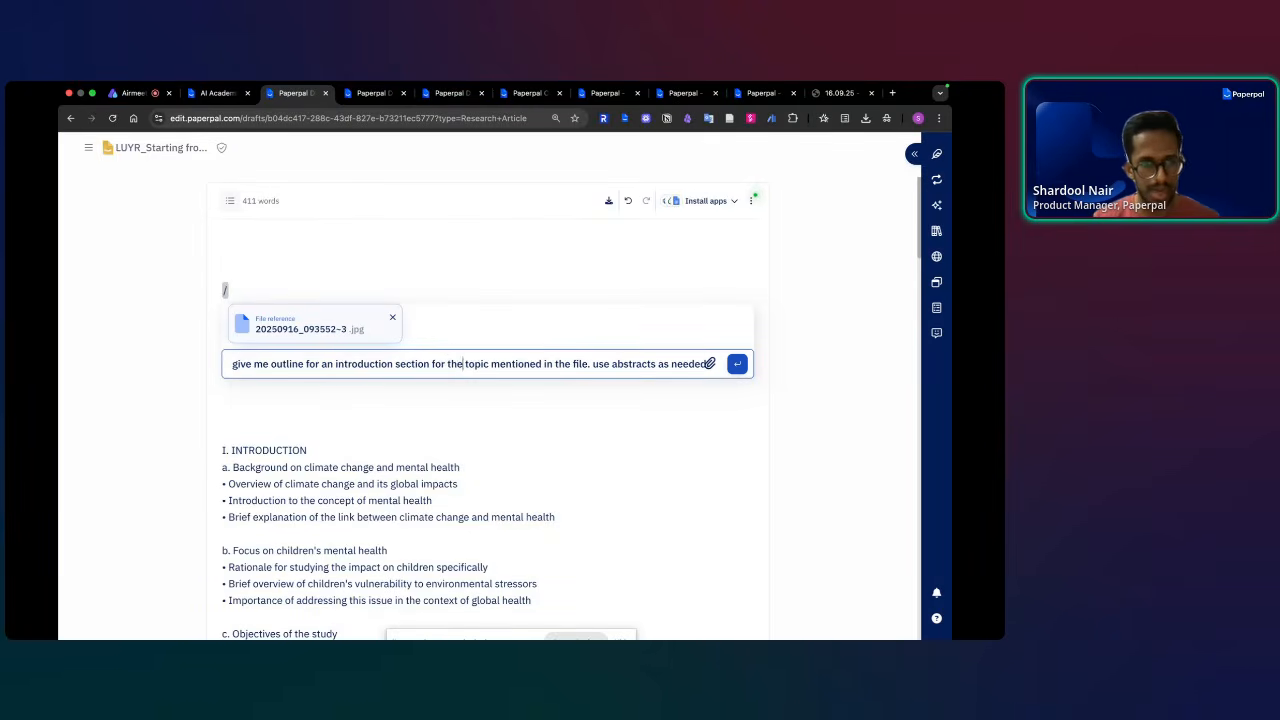
click(252, 364)
click(432, 364)
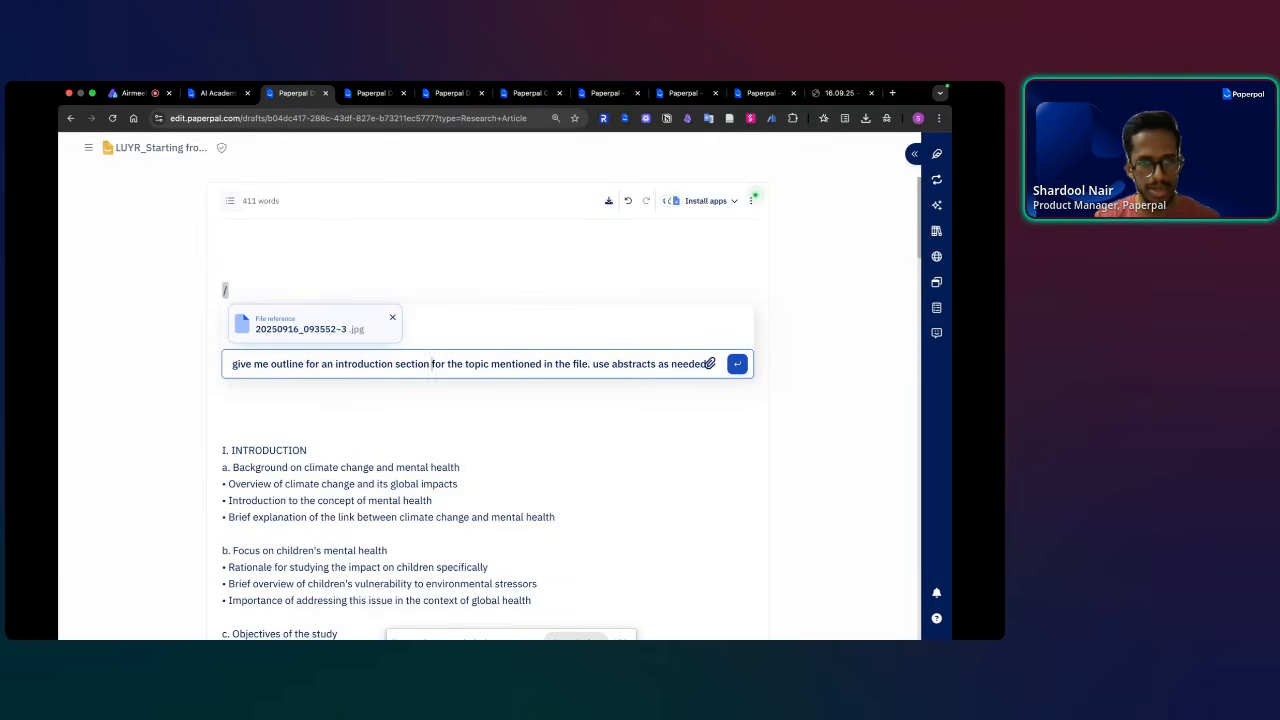
text(based on teh )
text(text in )
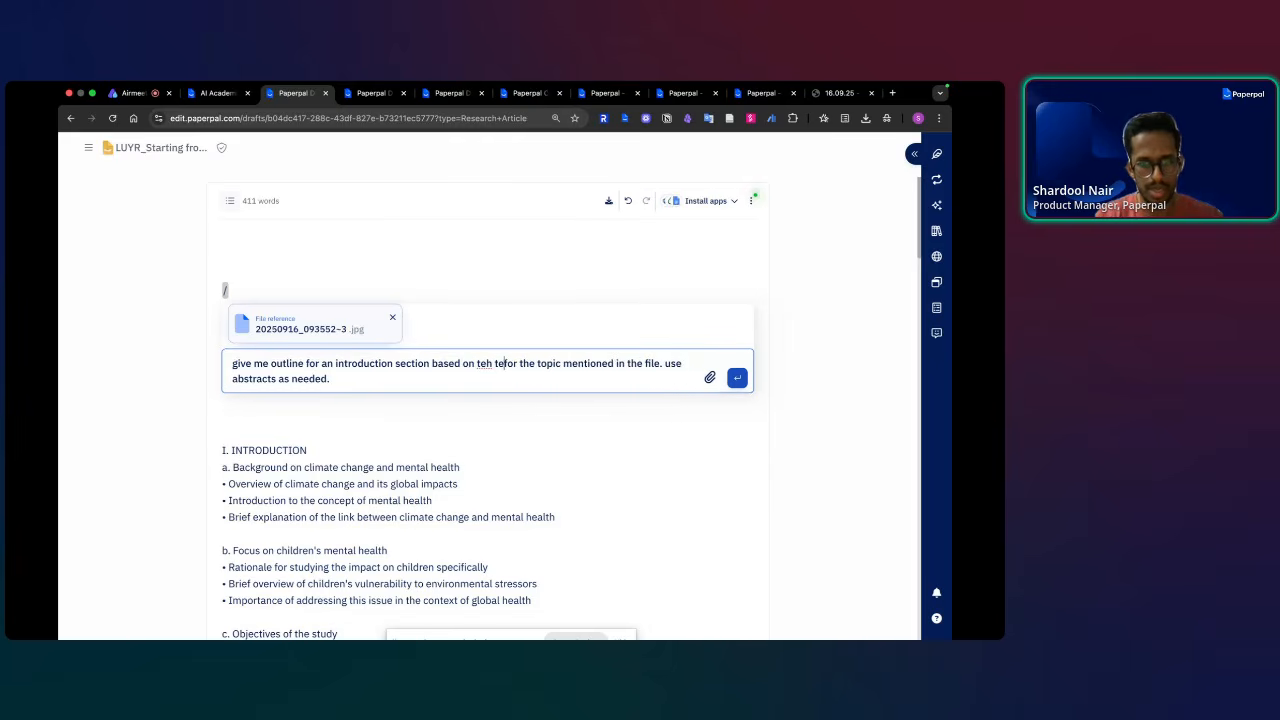
text(the image)
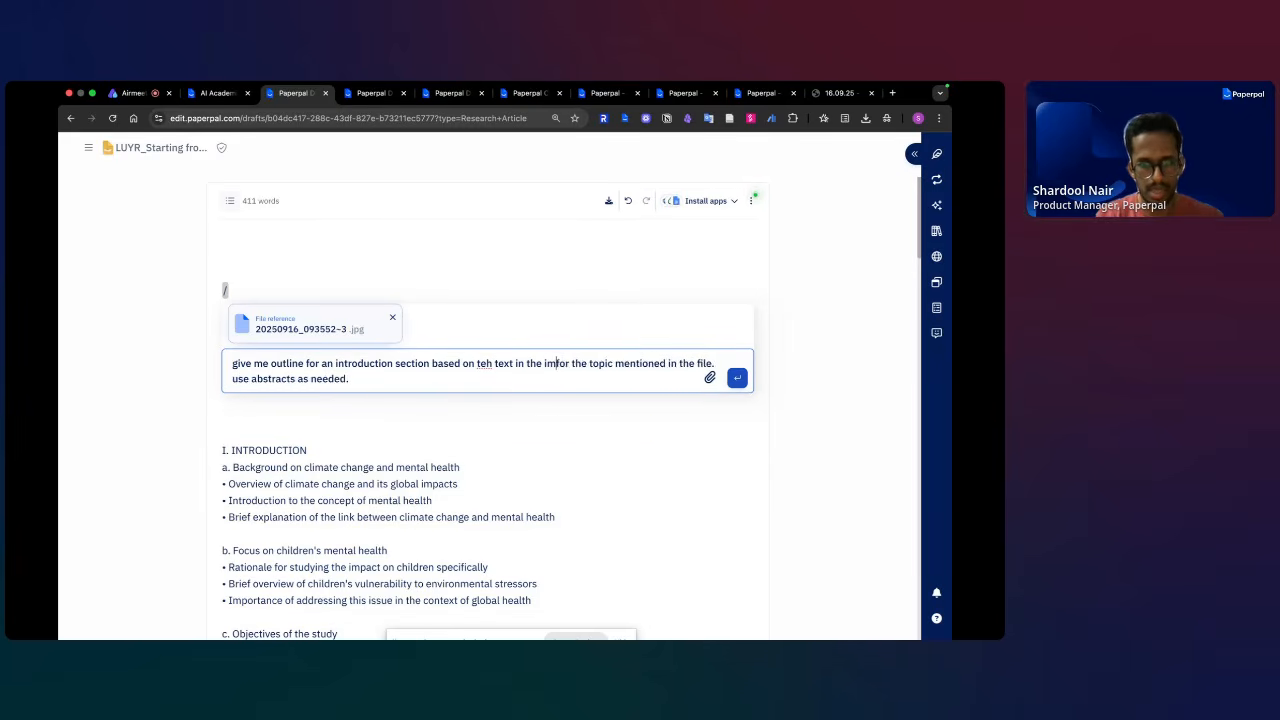
key(shift+super+Down)
key(BackSpace)
key(Return)
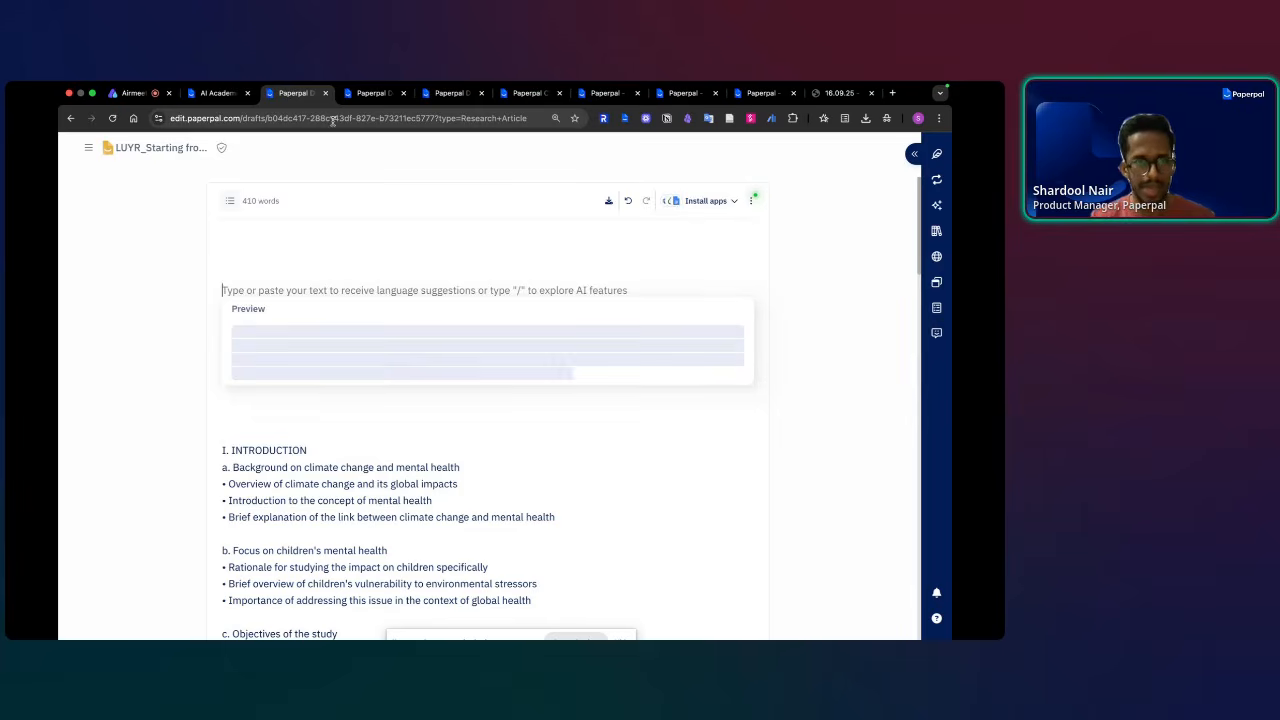
- Examine the handwritten climate change pyramid notes in the untitled document
click(372, 93)
scroll(441, 336, up, 5)
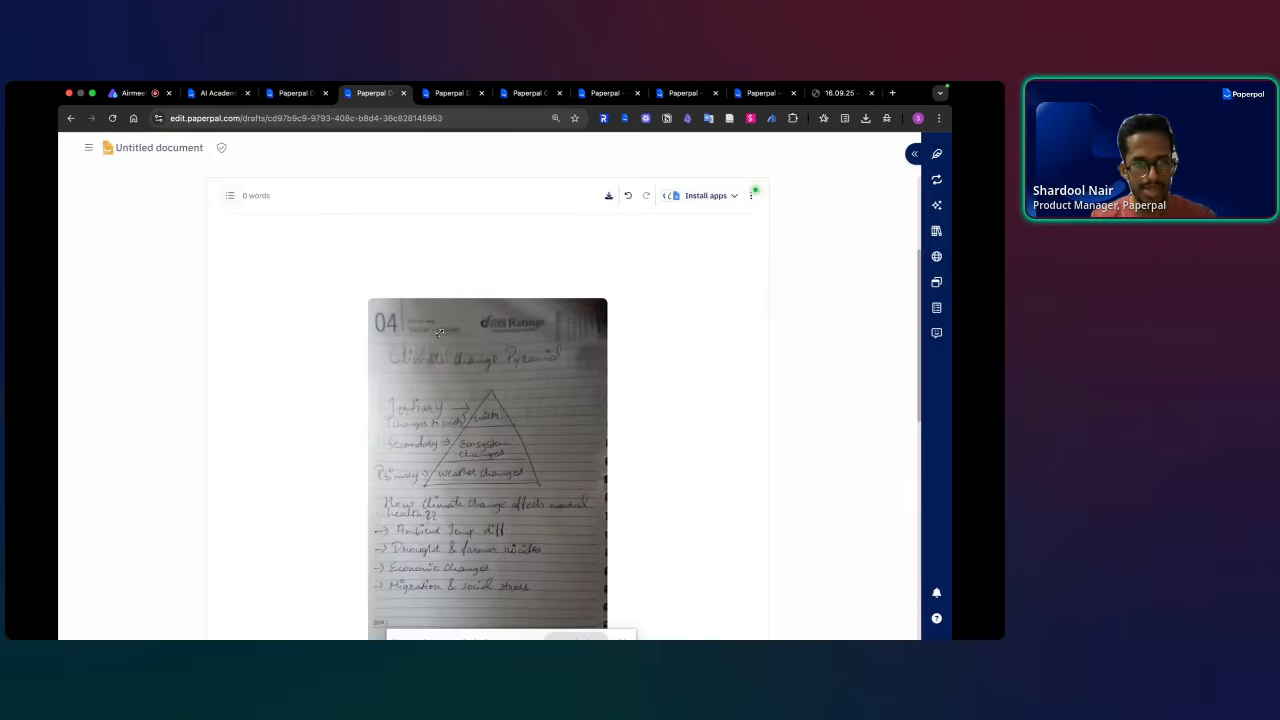
scroll(471, 392, down, 1)
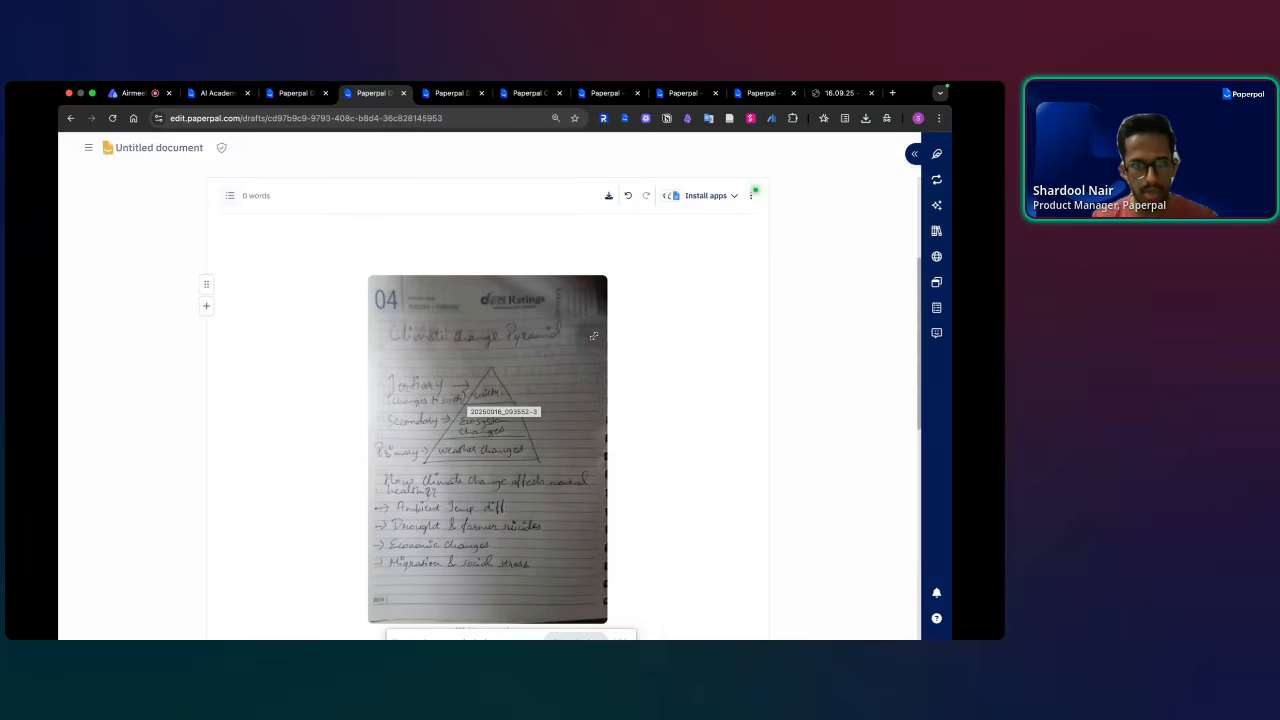
scroll(612, 349, down, 1)
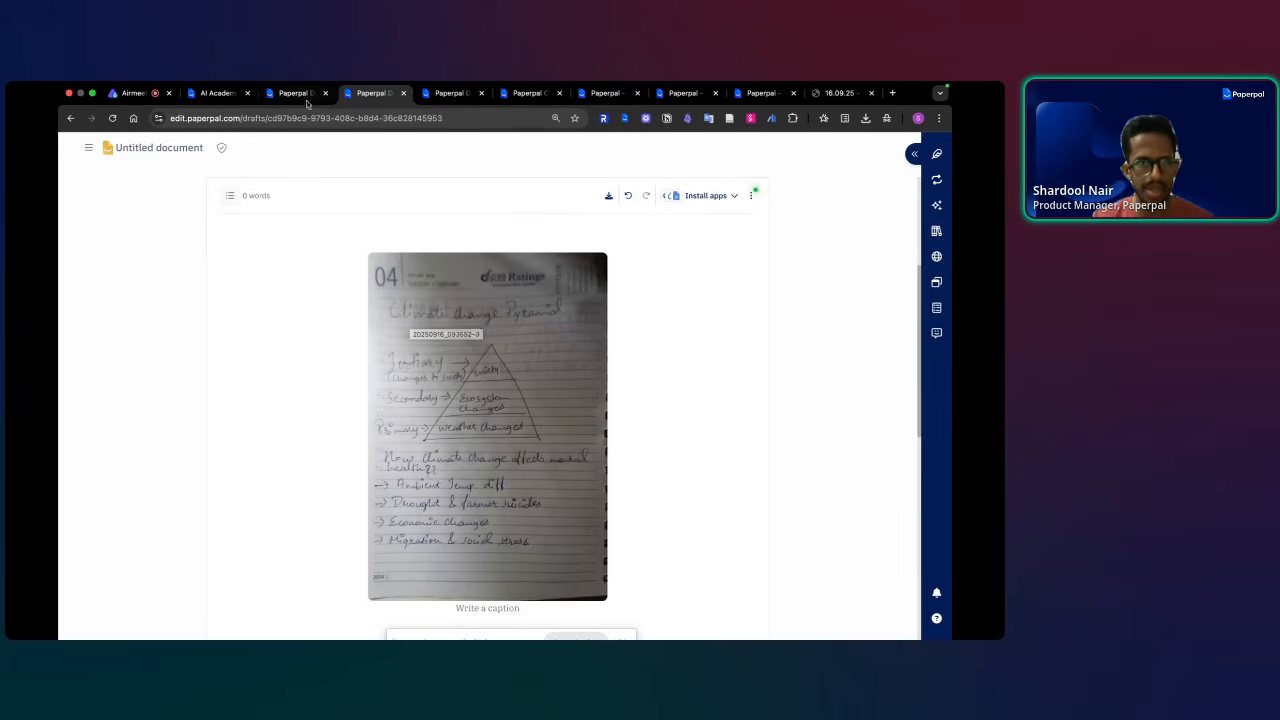
- Return to the research article draft and keep the newly generated introduction outline
key(ctrl+shift+Tab)
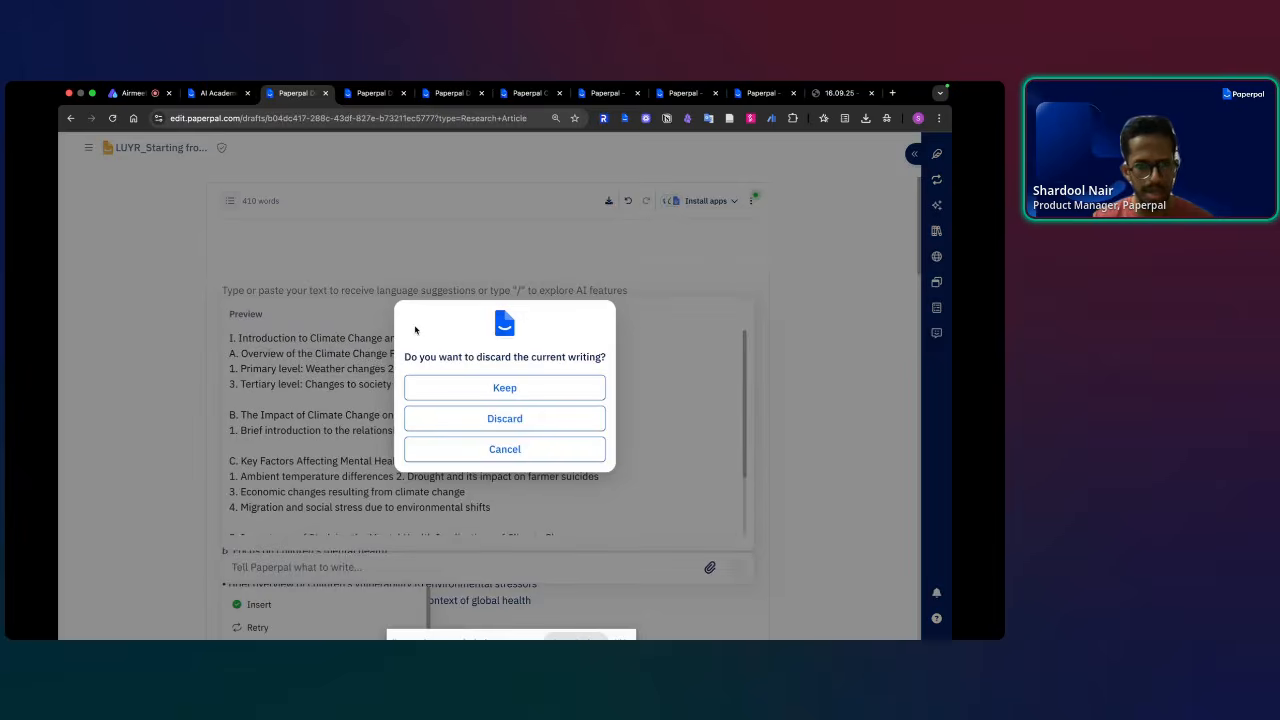
click(516, 394)
scroll(322, 330, down, 1)
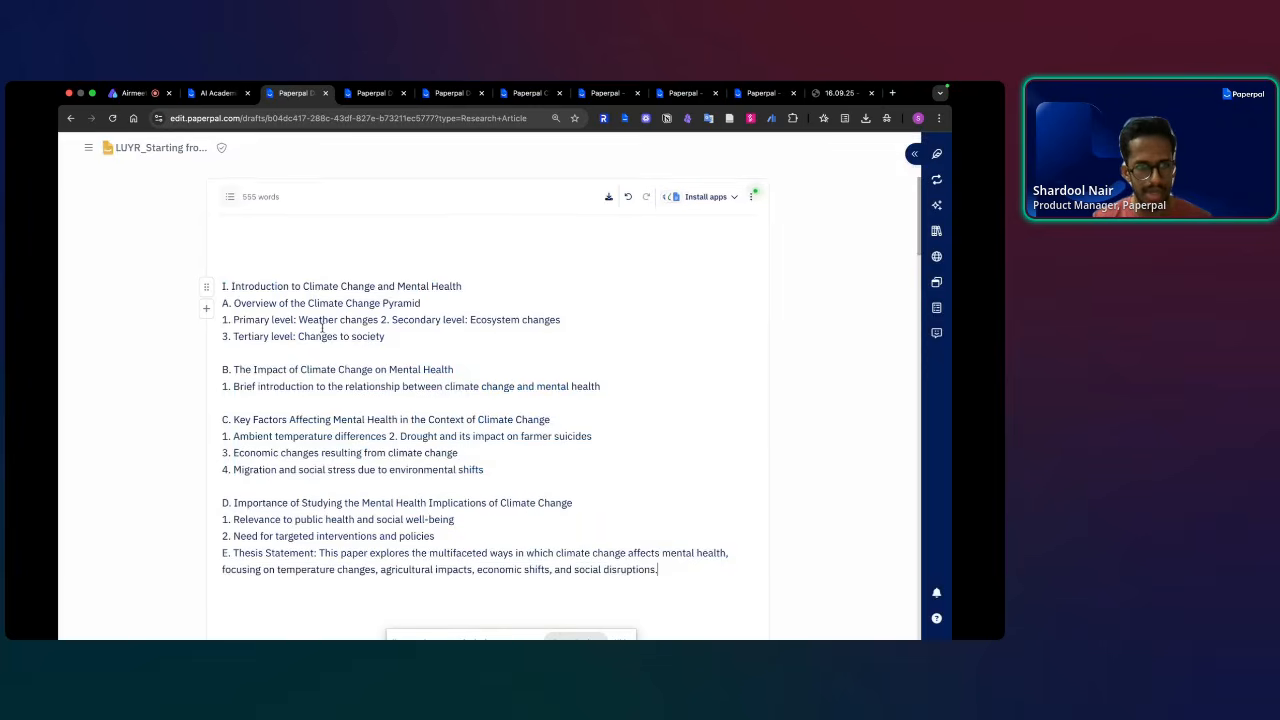
- Compare the inserted introduction outline with the handwritten notes image, and look at the HIV prevention infographic in the untitled document
drag(237, 266, 421, 284)
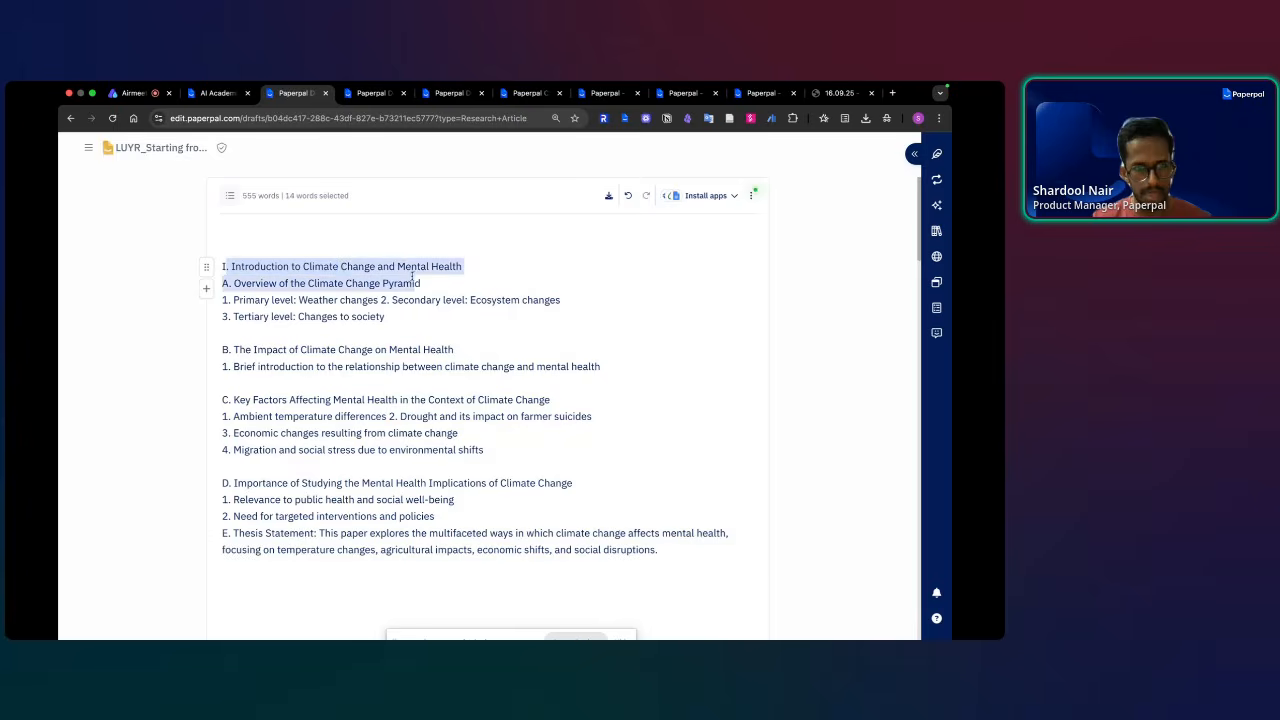
click(326, 281)
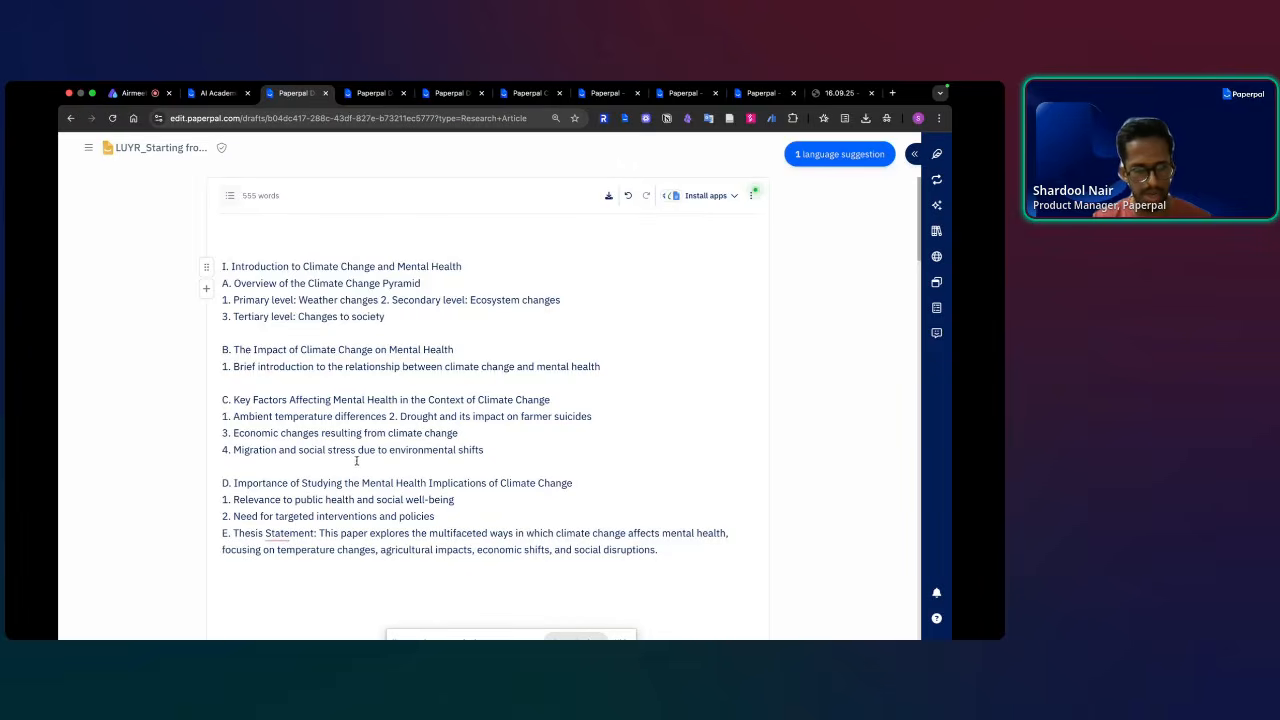
click(372, 93)
scroll(470, 418, down, 1)
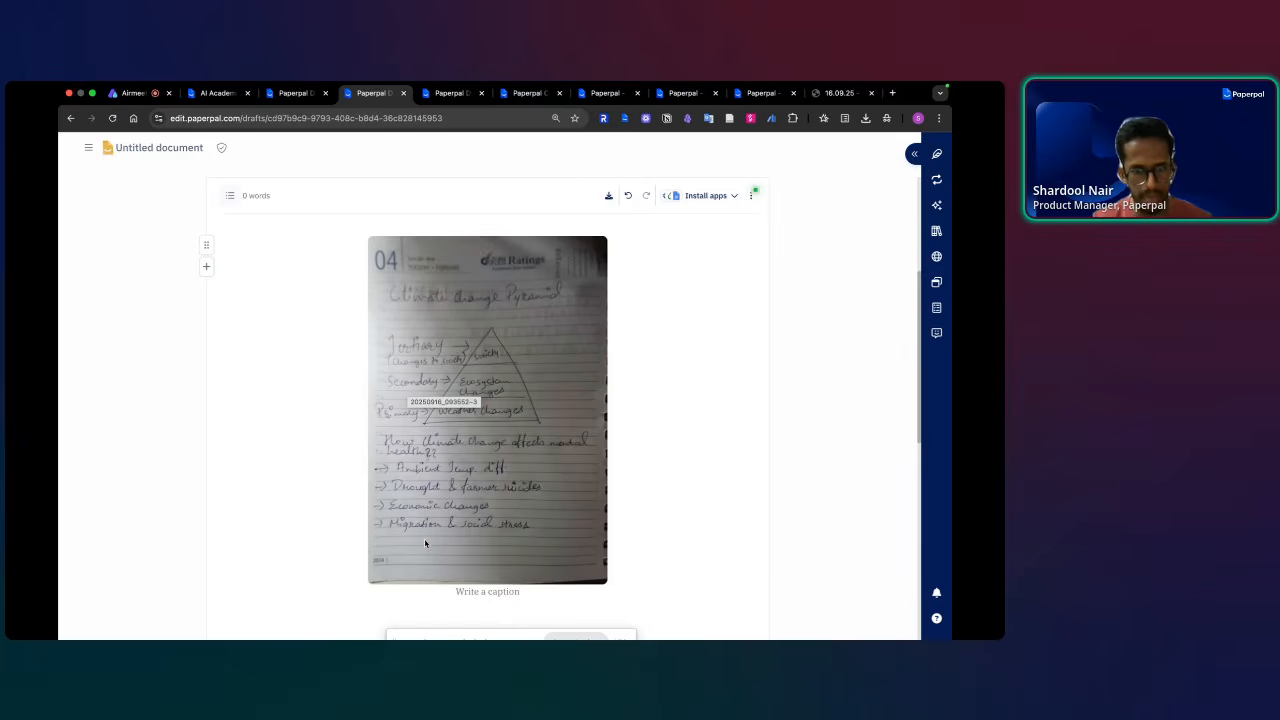
click(297, 93)
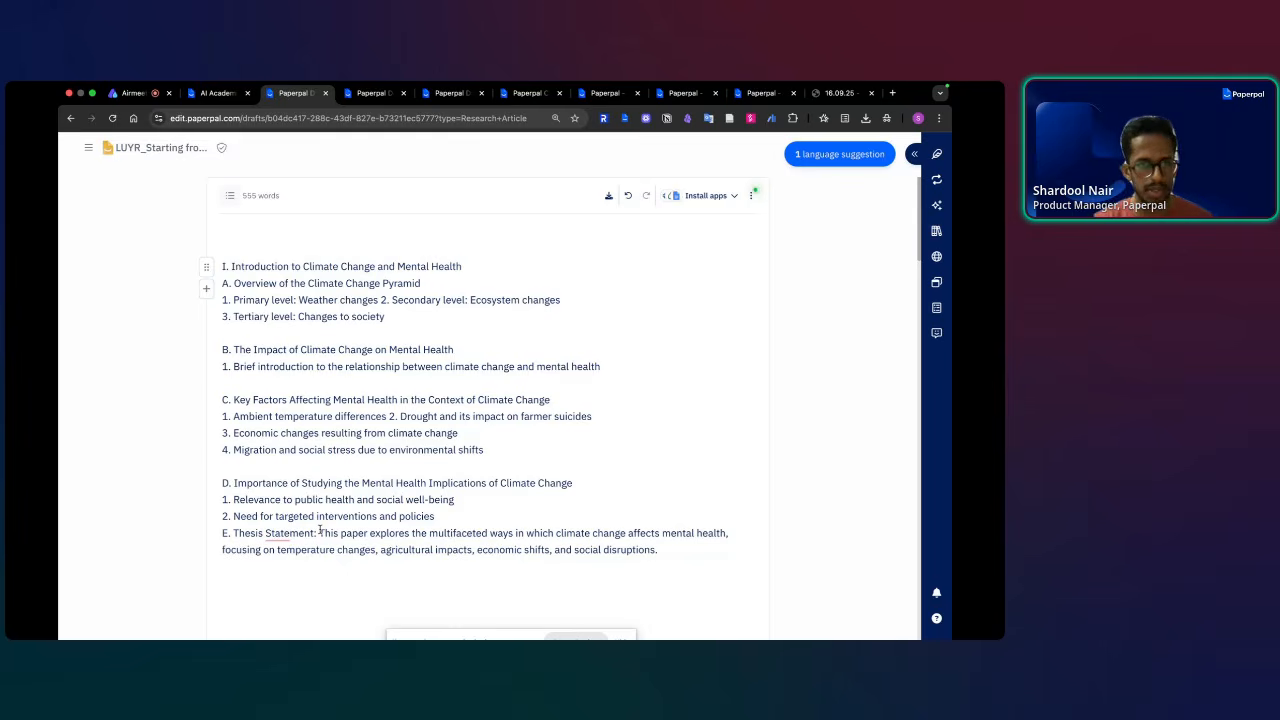
click(372, 93)
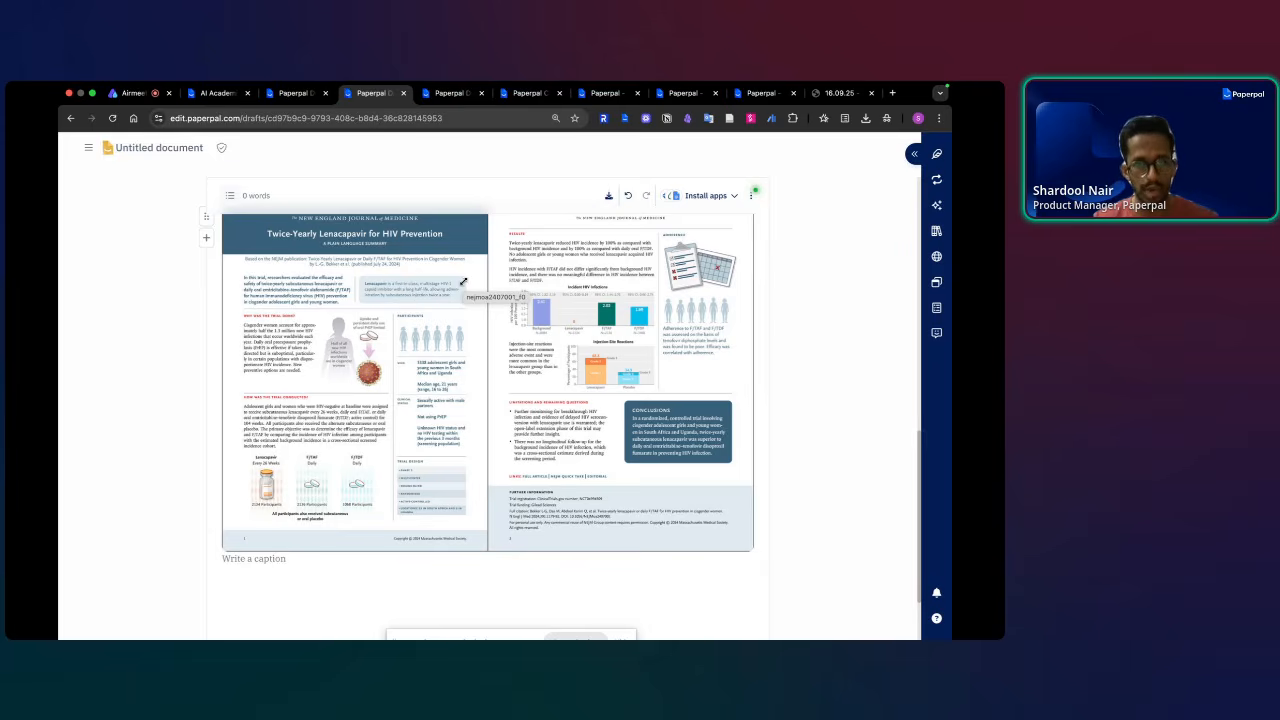
- Back in the research article draft, move "2. Secondary level: Ecosystem changes" onto its own line
click(298, 93)
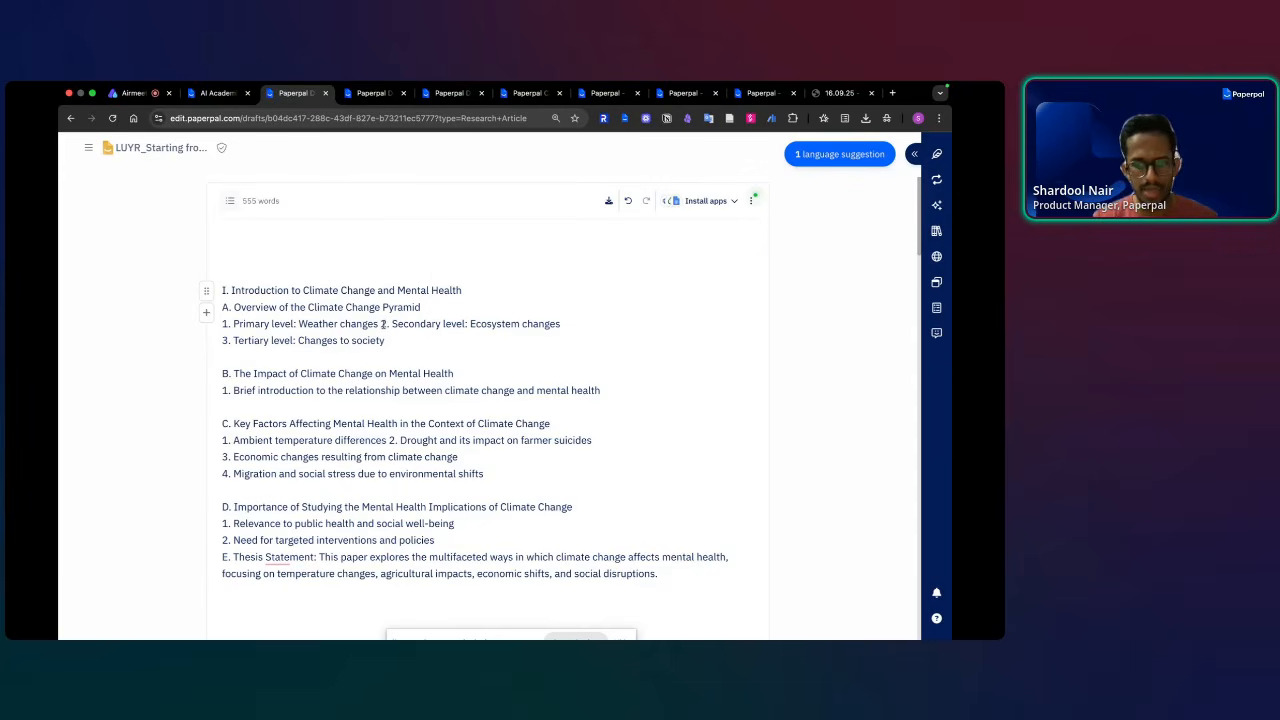
click(381, 324)
key(Return)
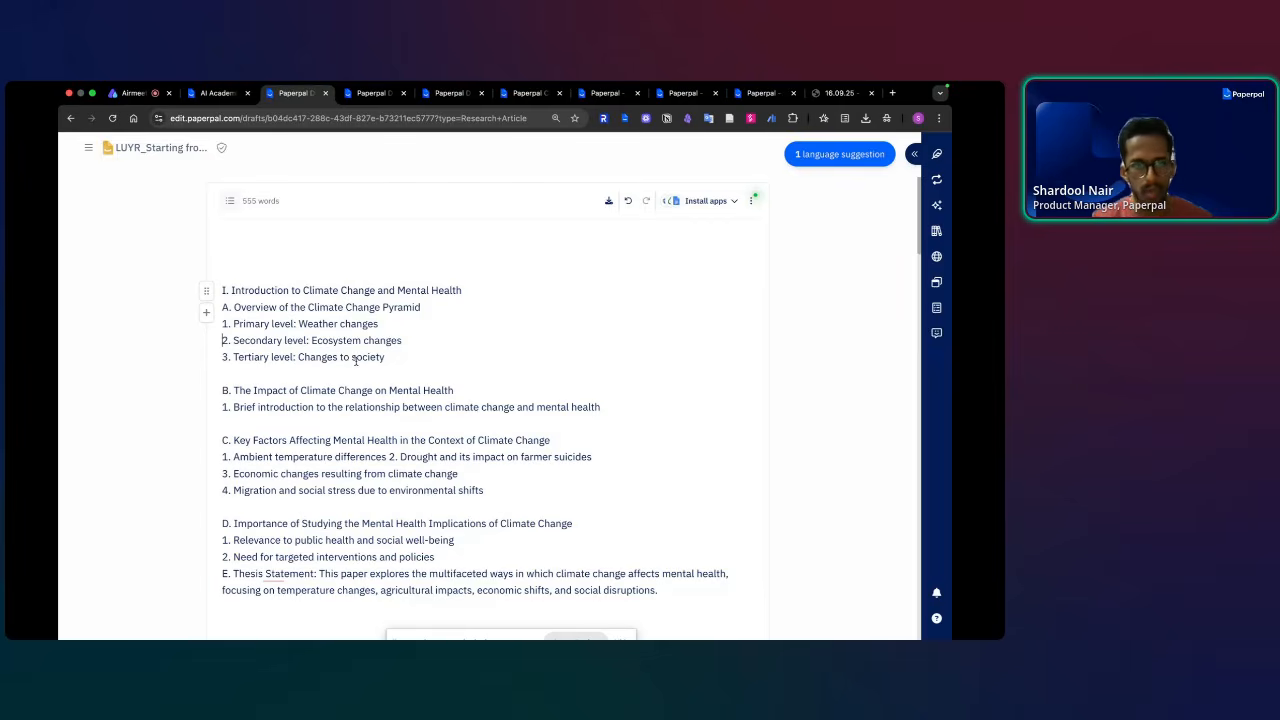
- Select the outline from the "Introduction to Climate Change and Mental Health" heading through the tertiary level line and open Write with it as reference
scroll(354, 358, down, 1)
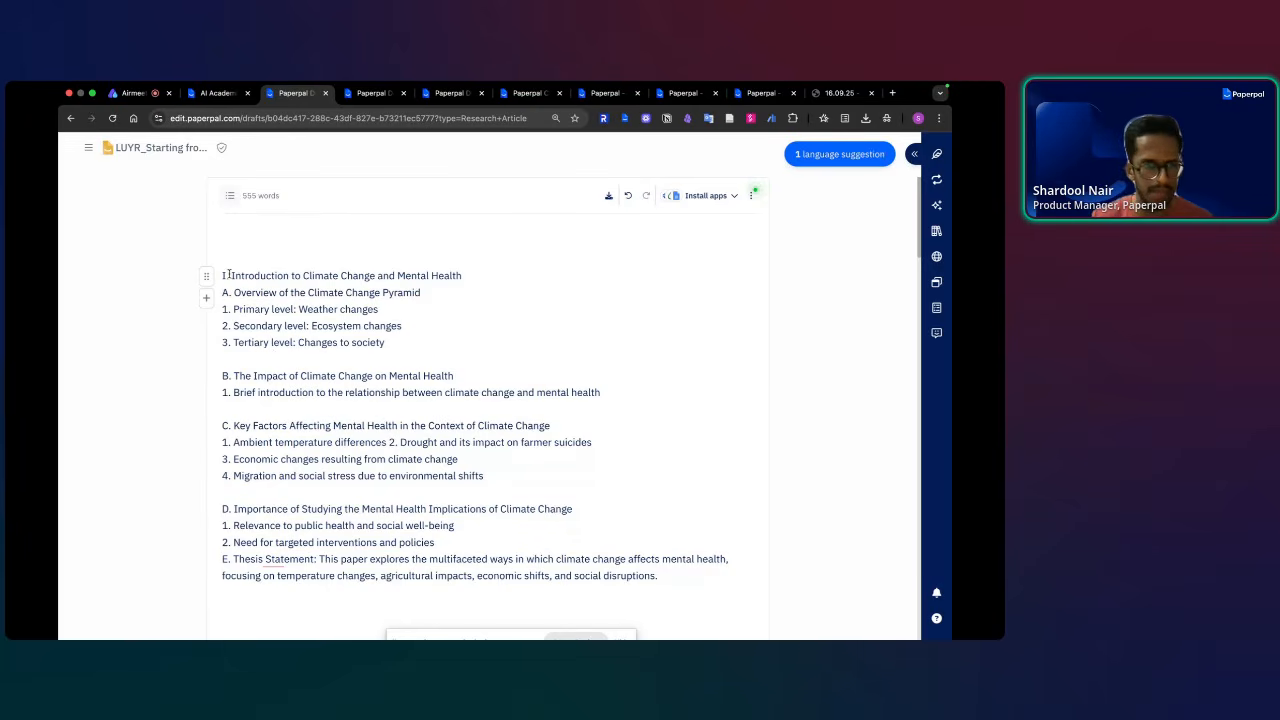
drag(221, 274, 390, 342)
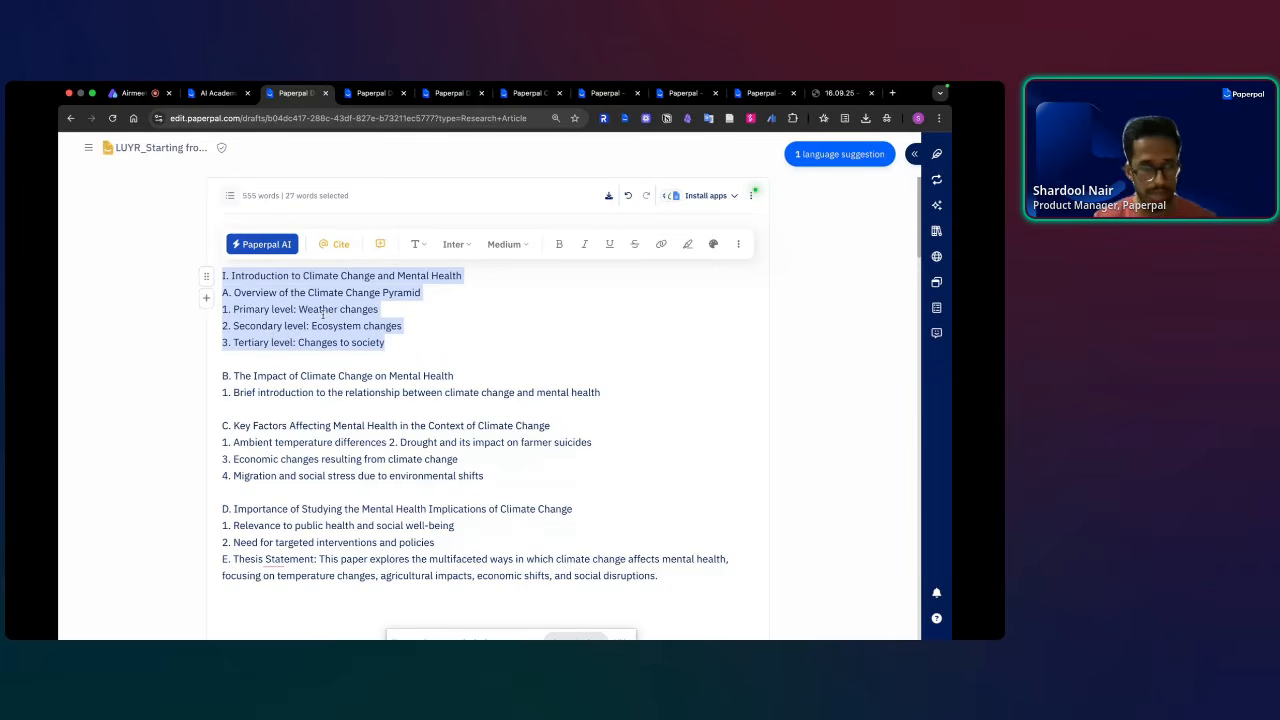
click(258, 244)
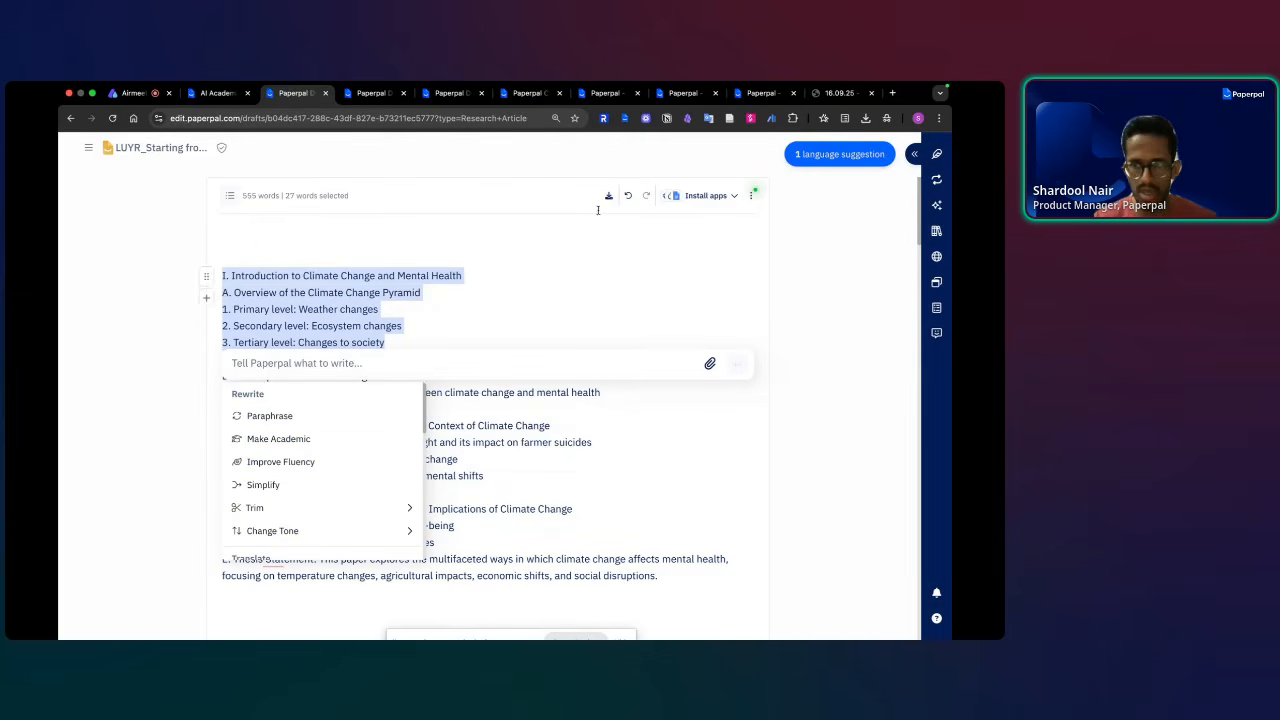
mouse_move(934, 233)
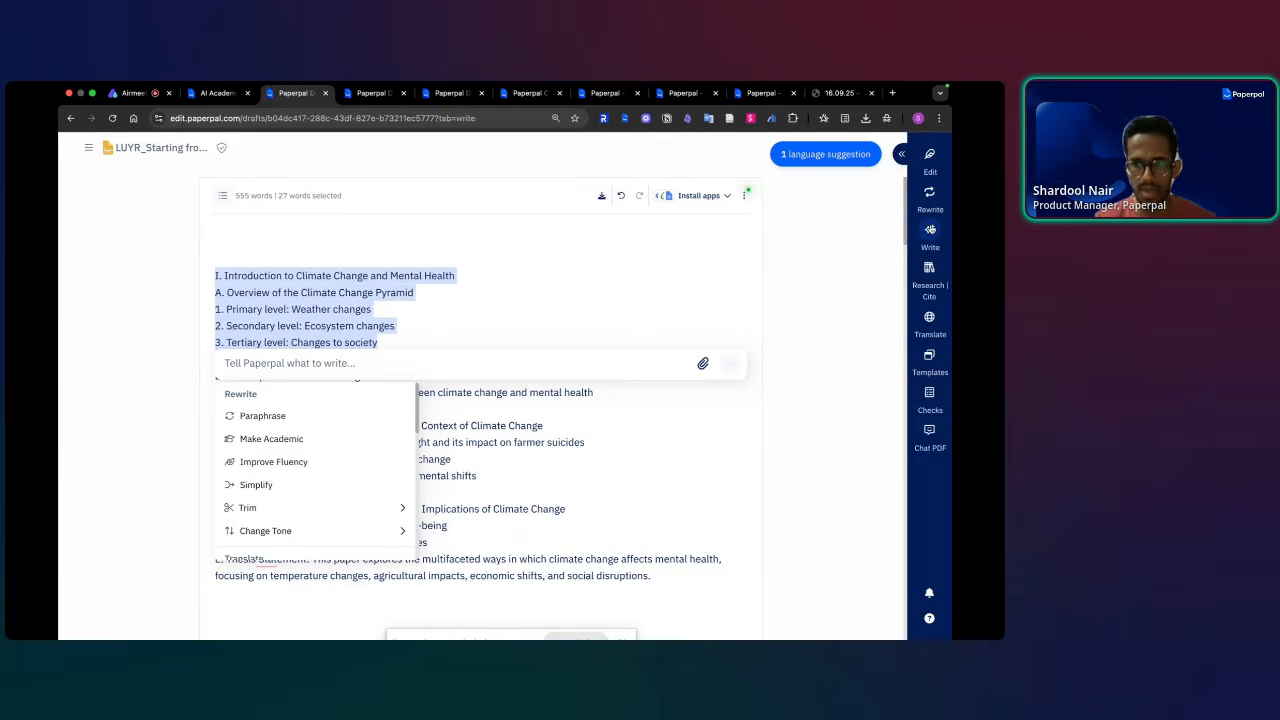
click(930, 230)
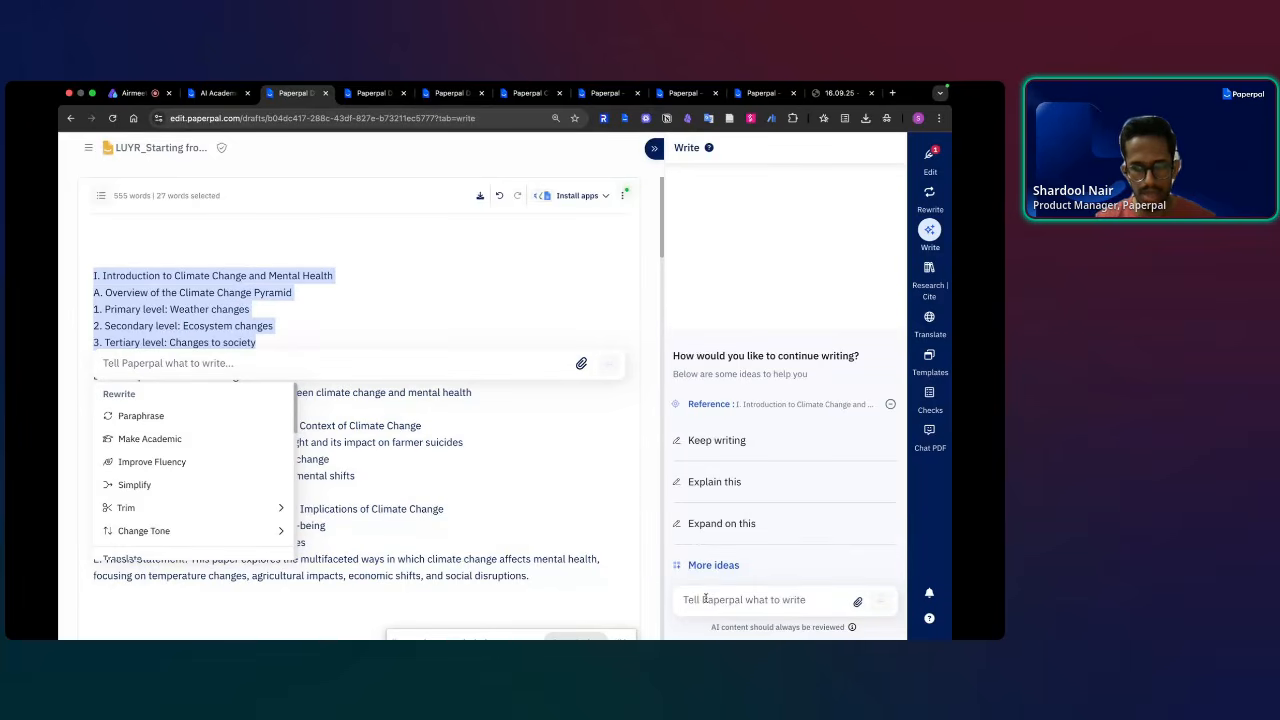
click(456, 299)
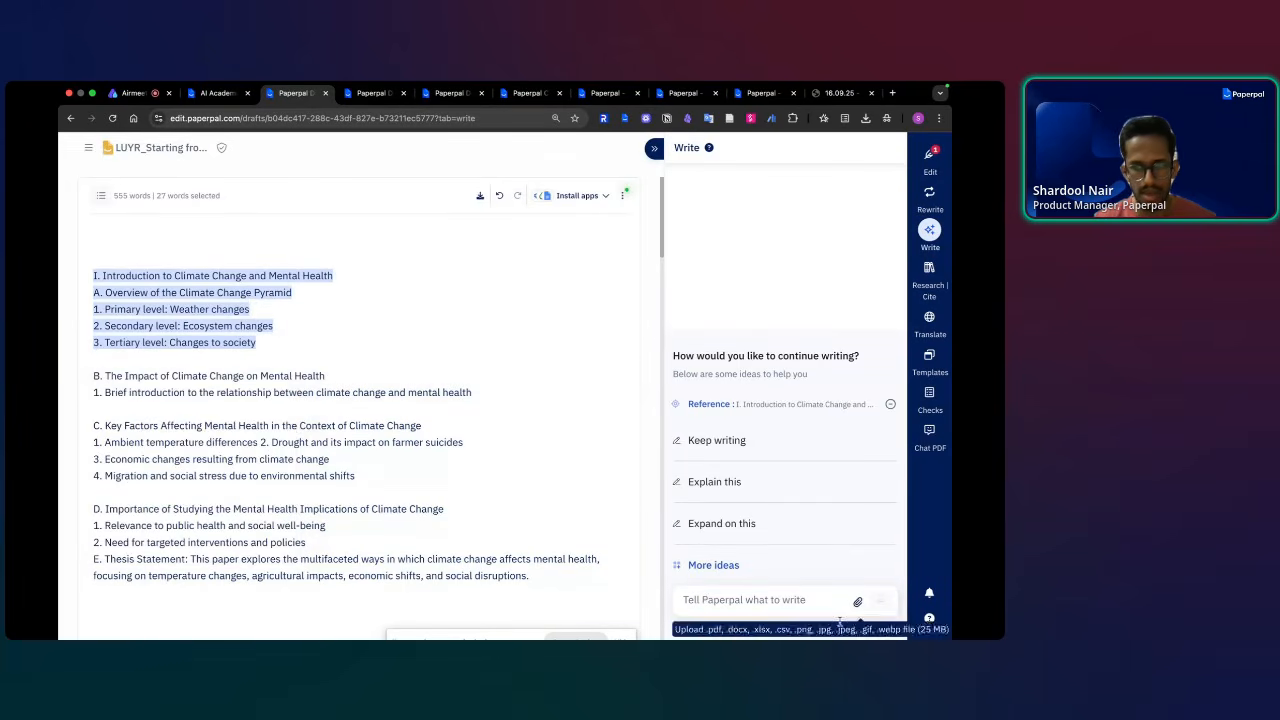
- Ask Write, with the selected outline as reference, "how do I make this outline more specific to talk about children and elderly?"
click(777, 598)
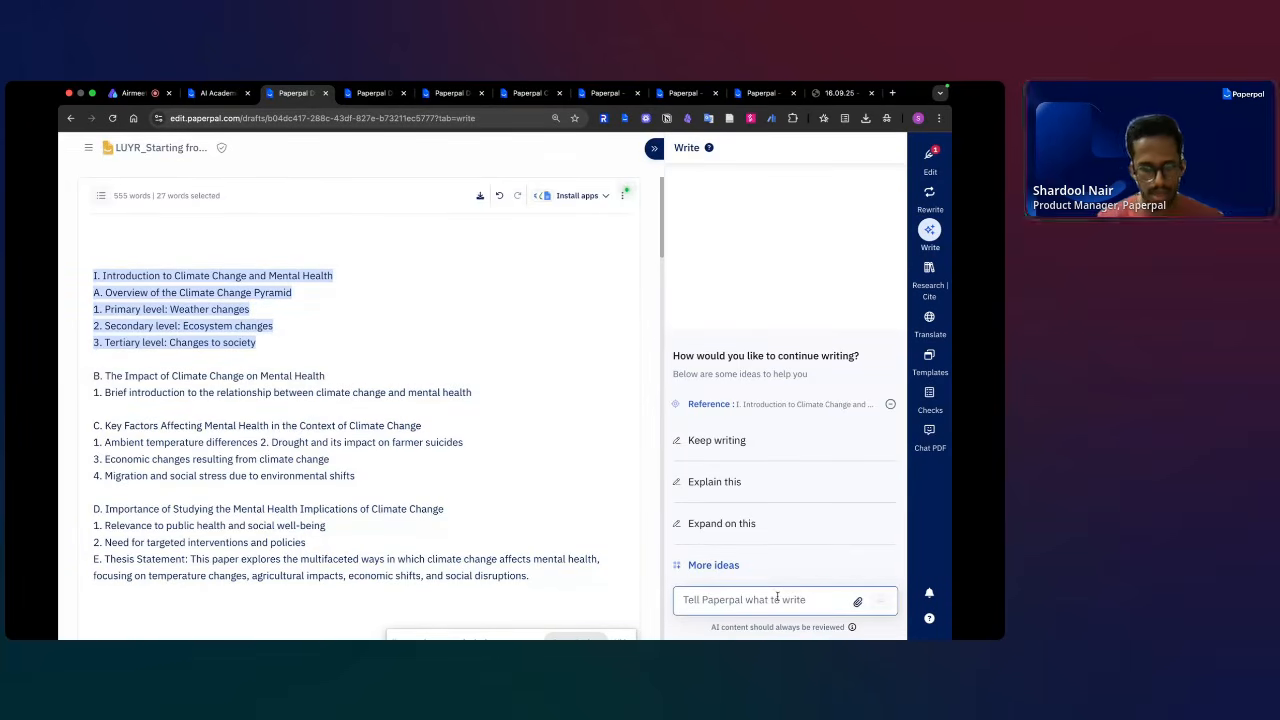
text(how do I )
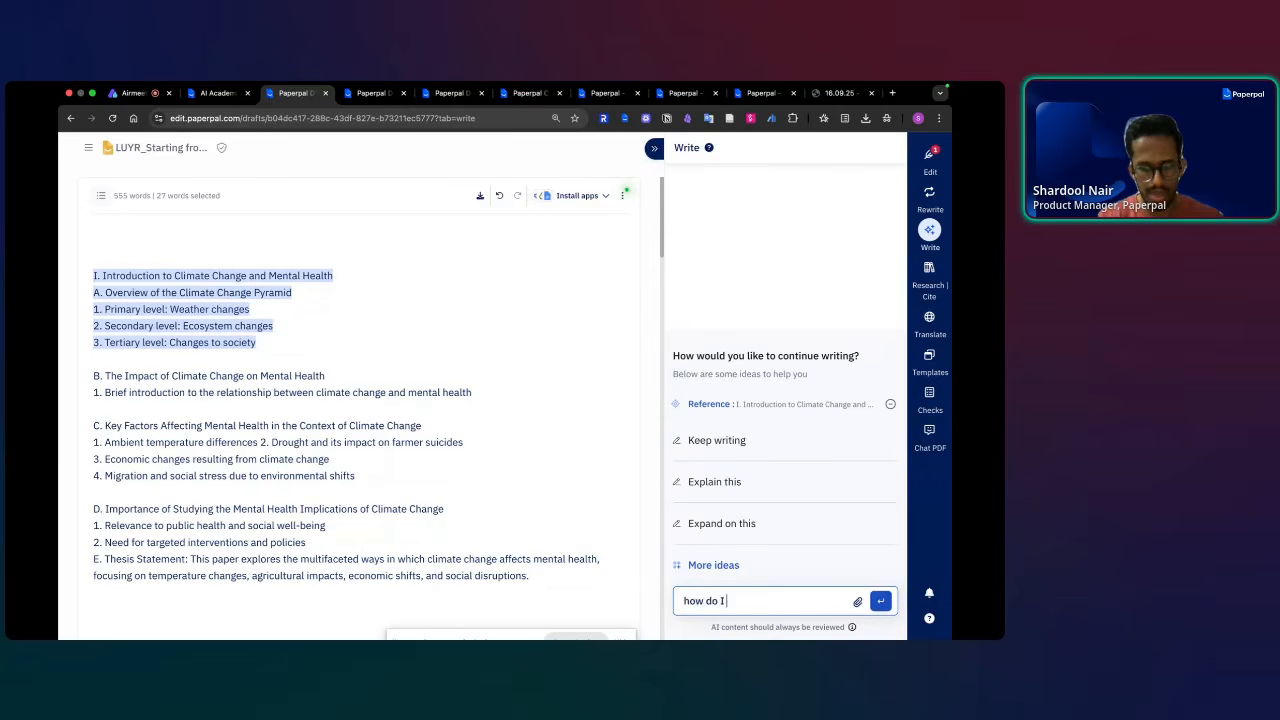
text(make this outline)
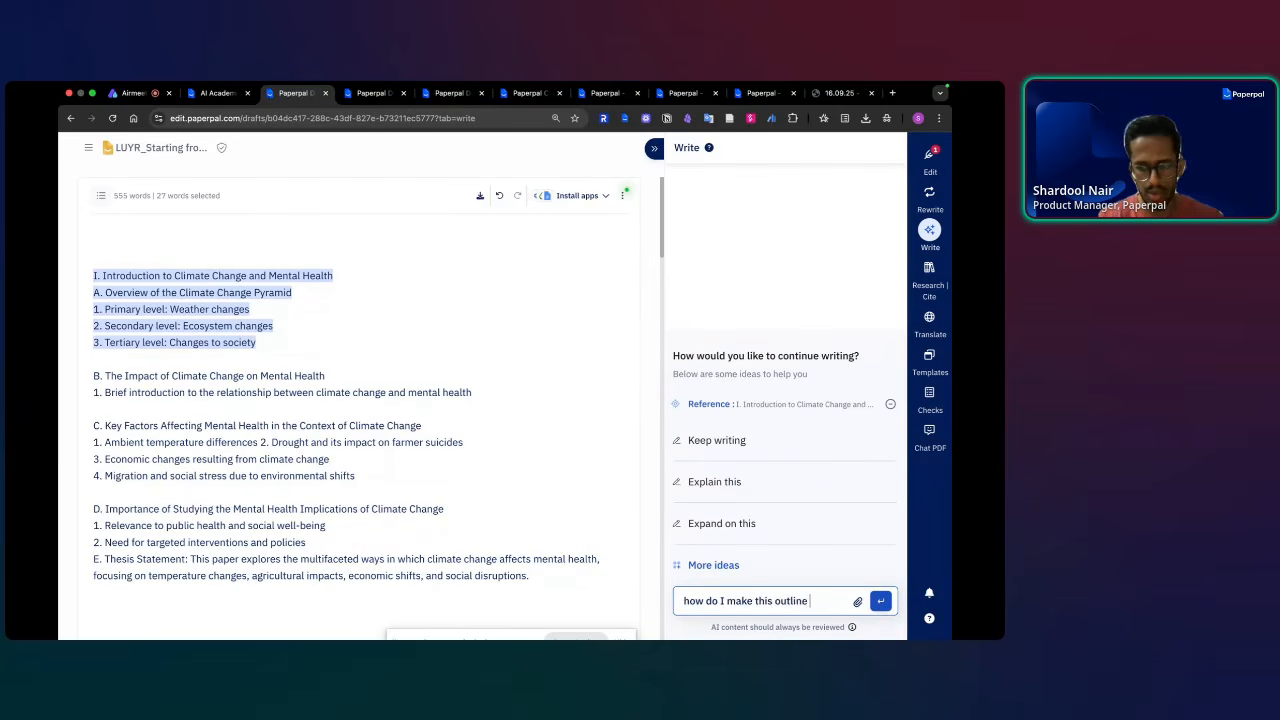
text( more specific to )
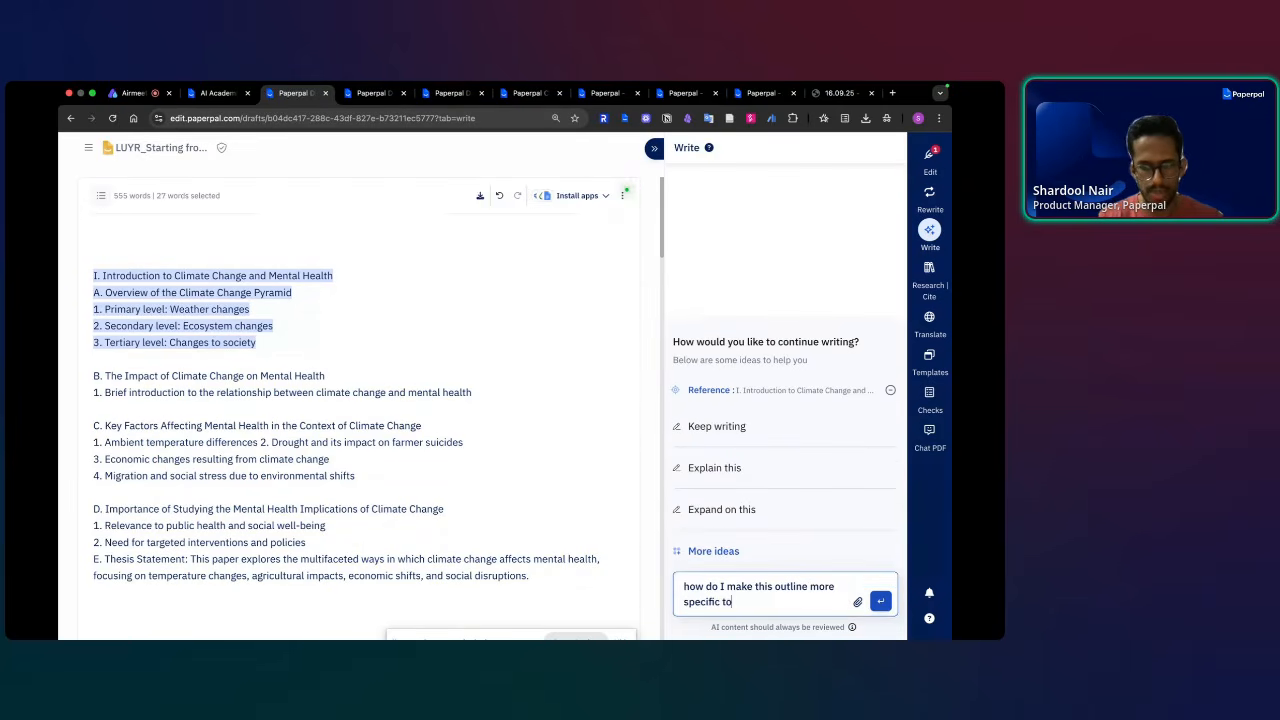
text(chilren)
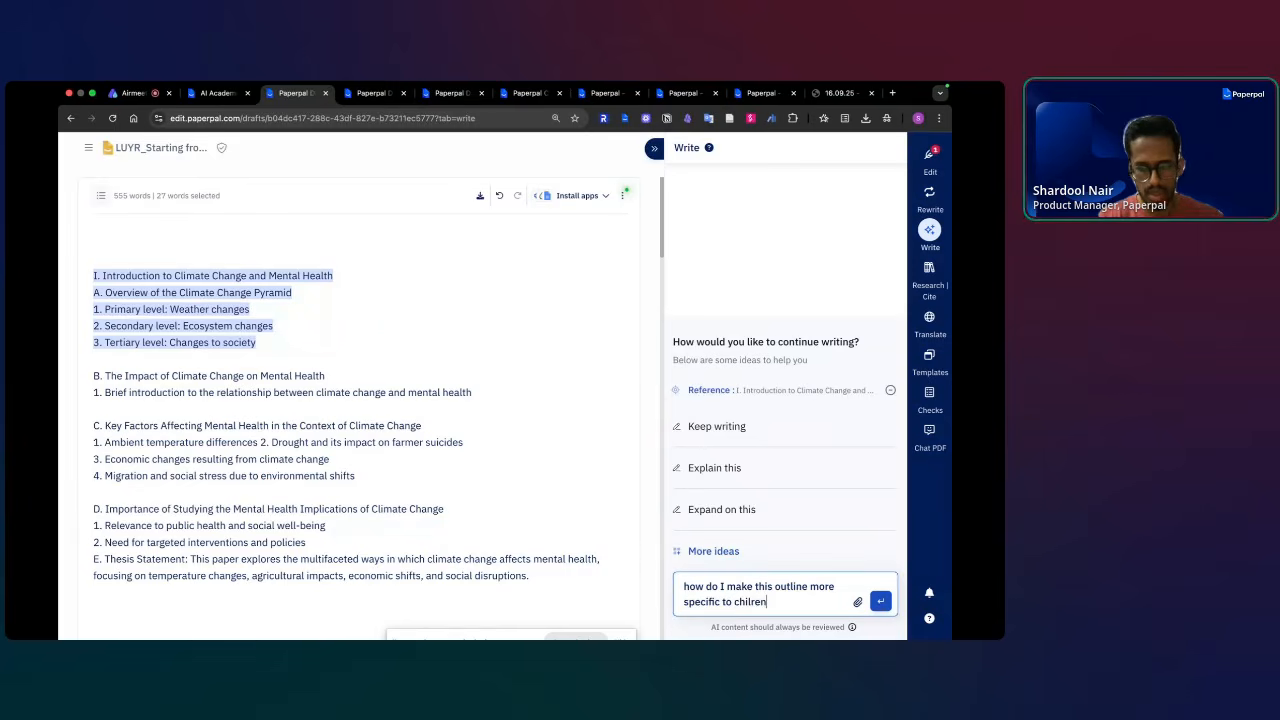
text(talk about)
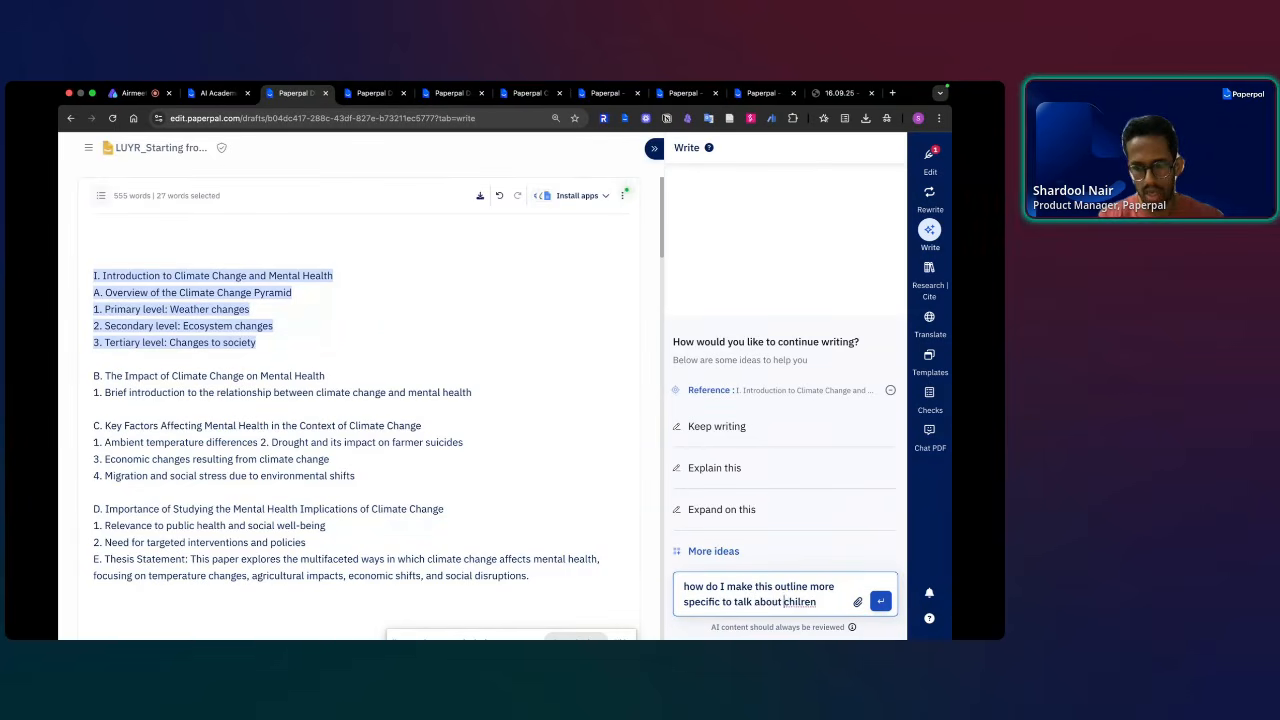
key(End)
key(BackSpace)
key(BackSpace)
text(dr)
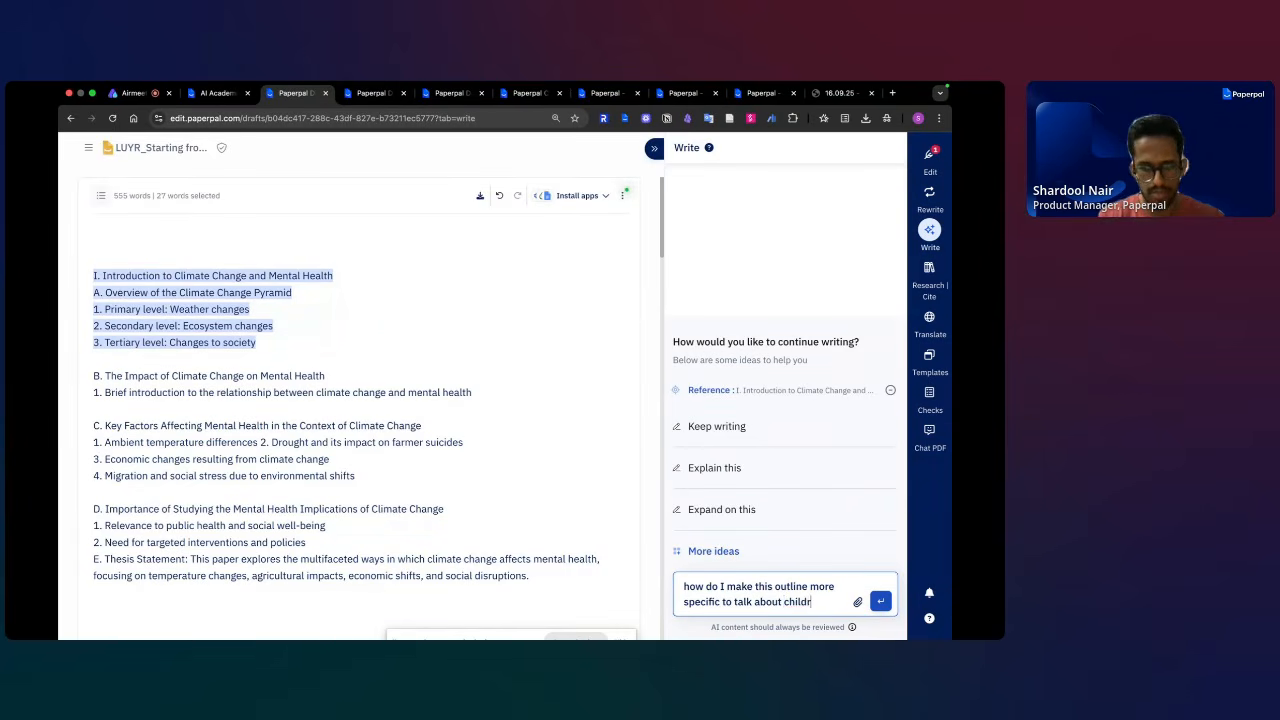
text(en and elderly)
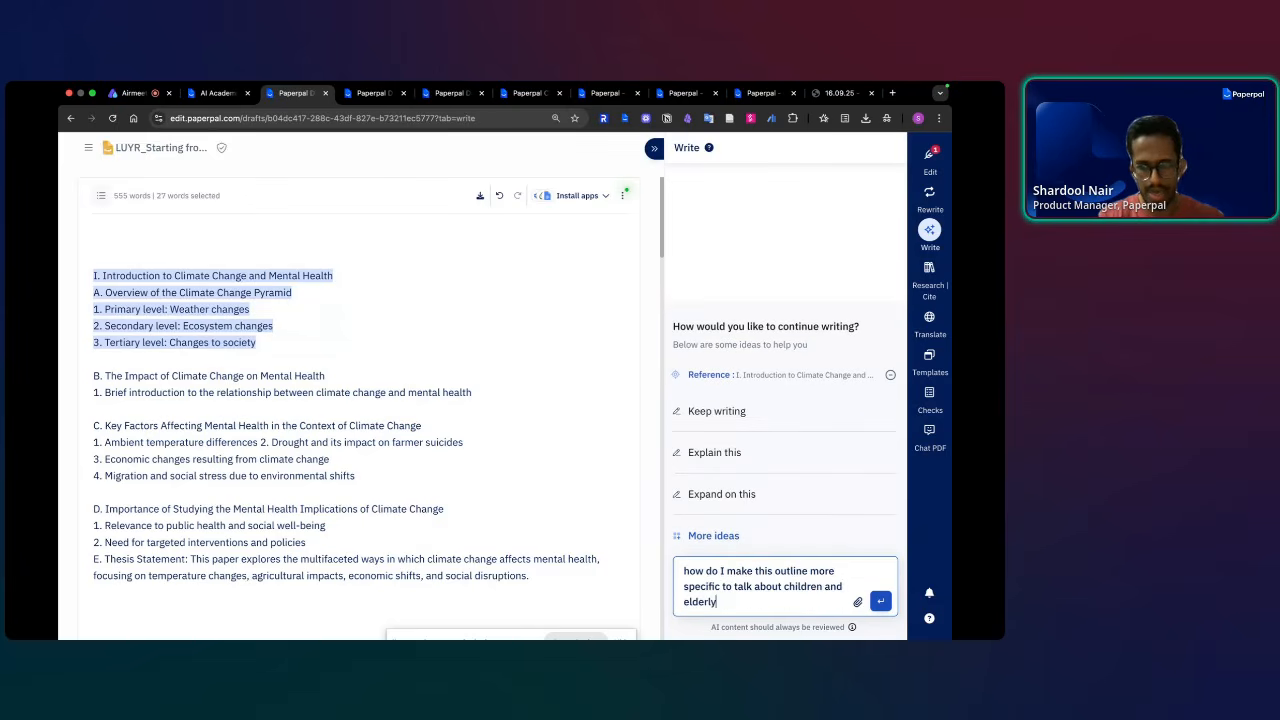
text(?)
key(Return)
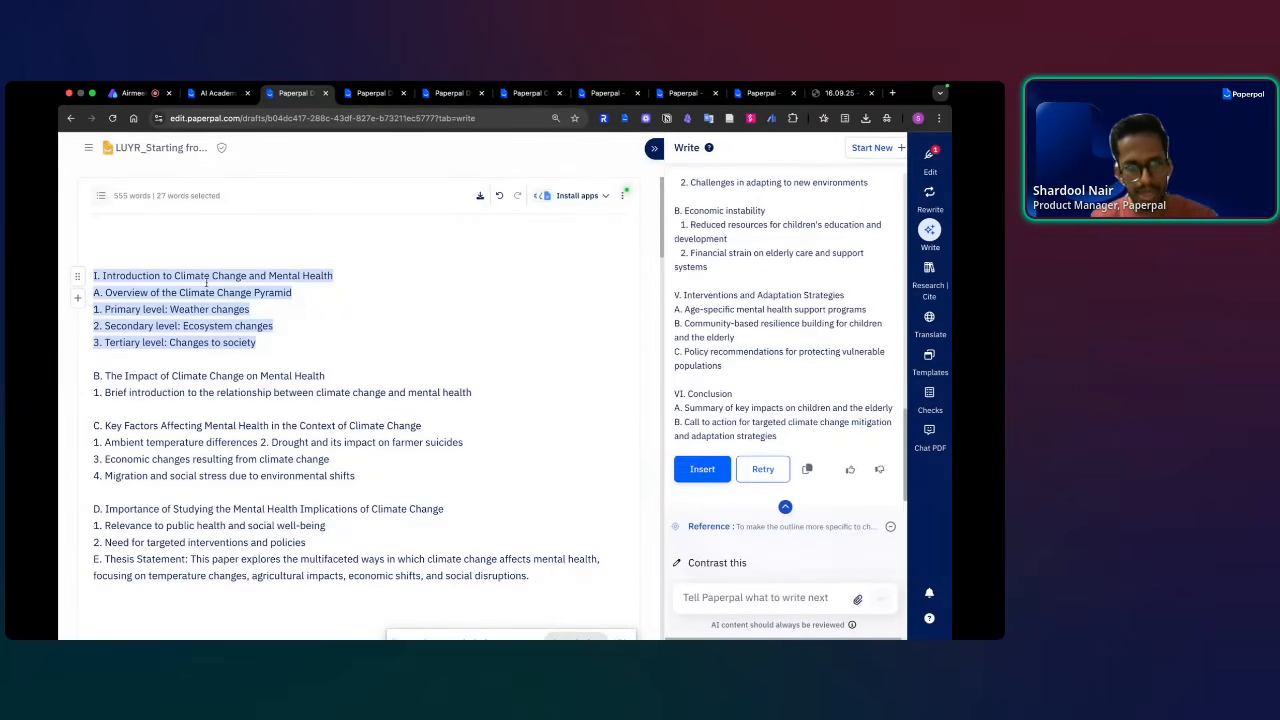
- Review the suggested outline modifications for children and the elderly against the draft, and clear the outline selection
scroll(702, 336, up, 10)
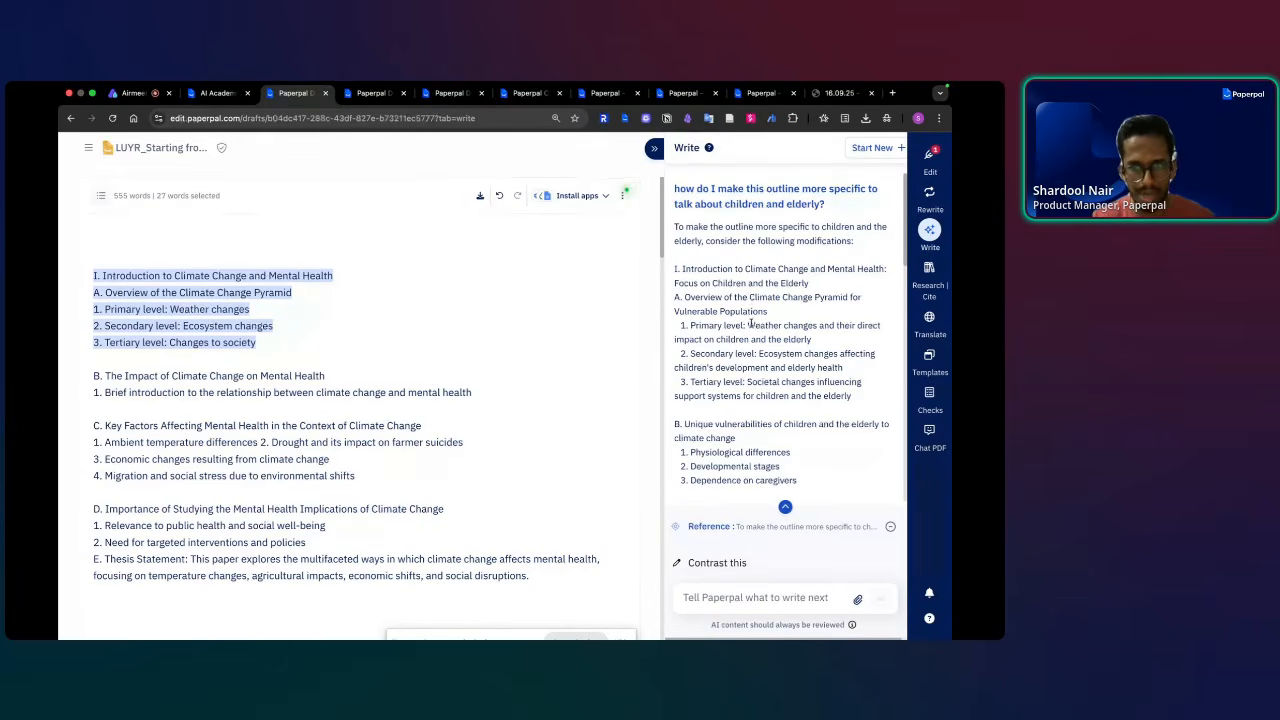
scroll(752, 323, down, 2)
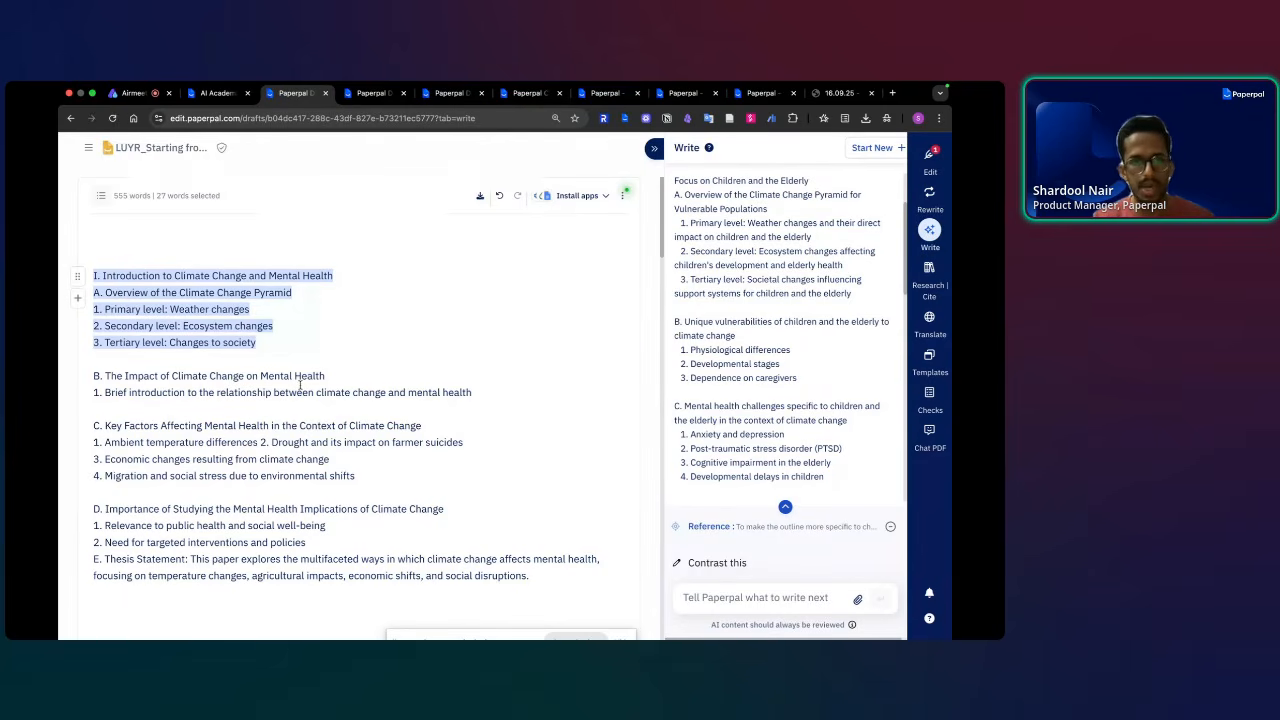
click(316, 355)
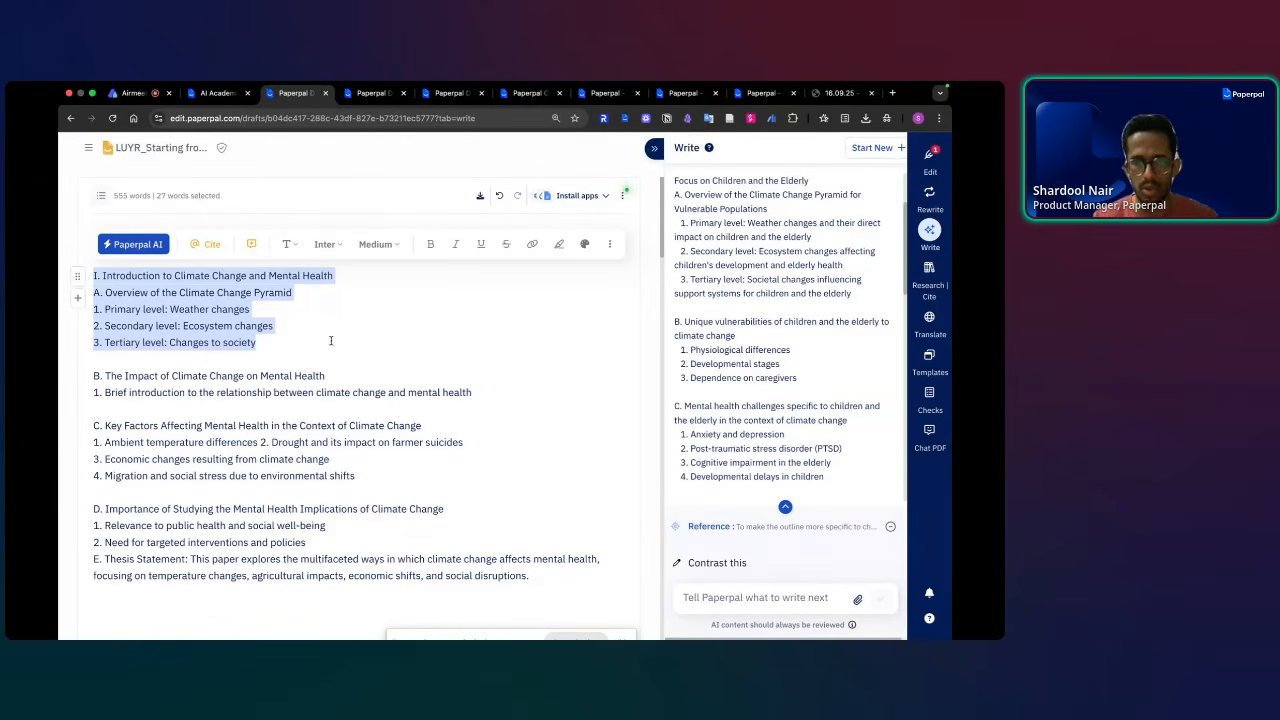
click(331, 341)
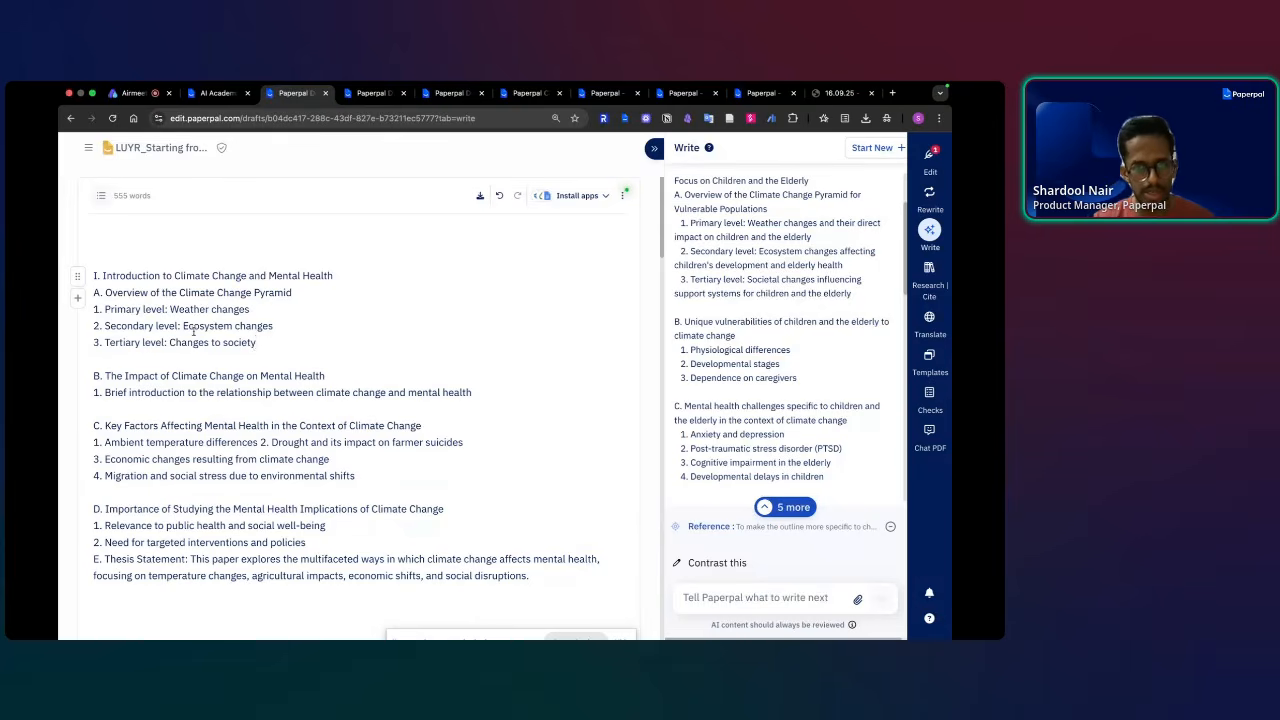
- Open Research & Cite and move "2. Drought and its impact on farmer suicides" onto its own line in the outline
click(936, 271)
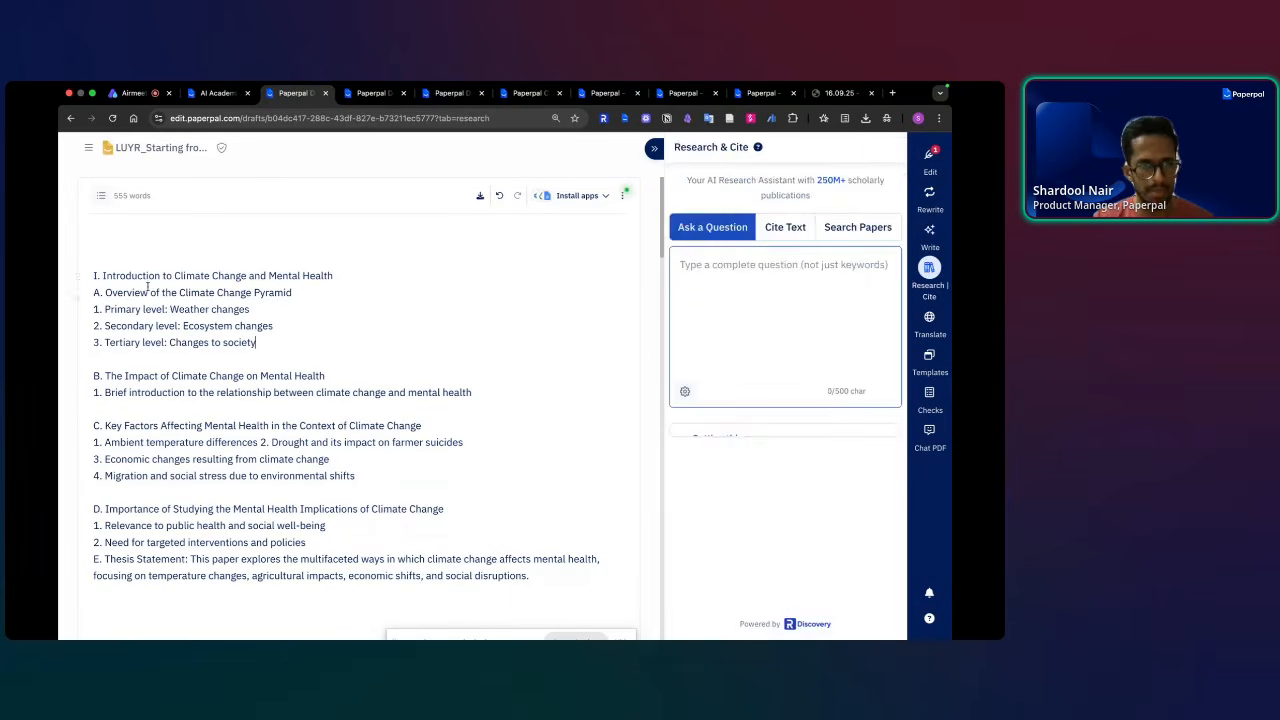
scroll(170, 390, down, 1)
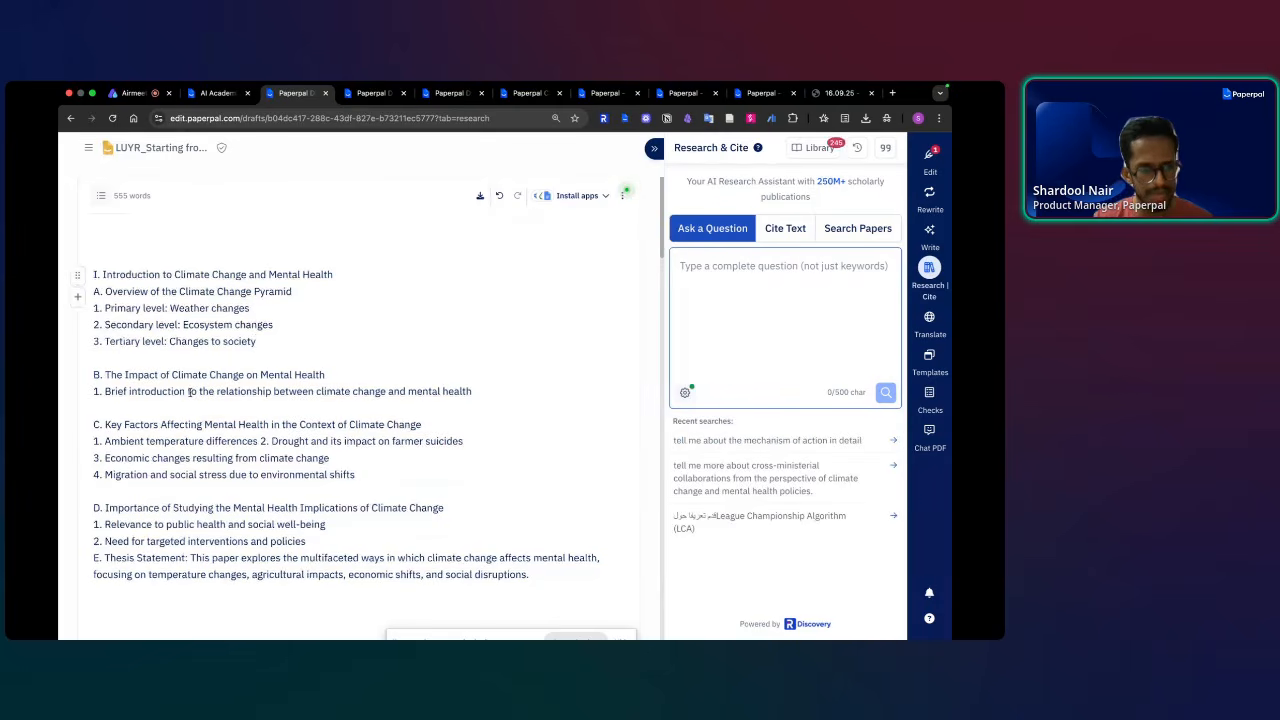
click(259, 421)
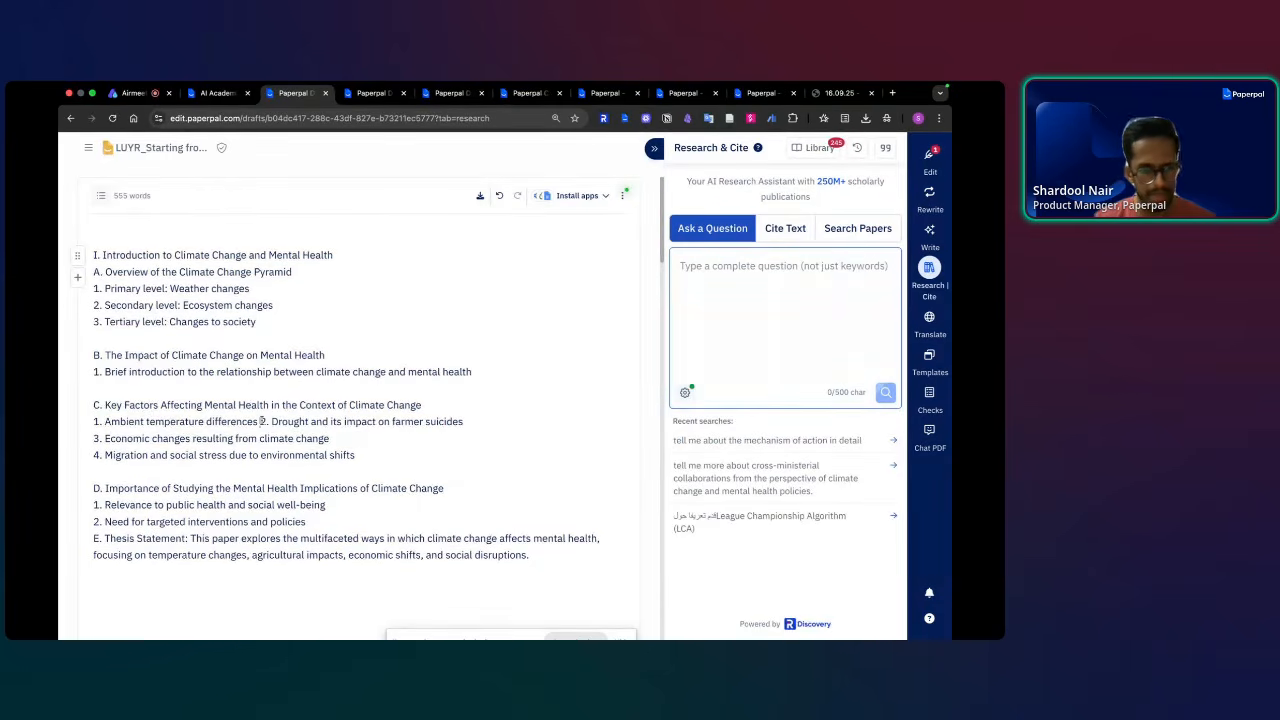
key(Return)
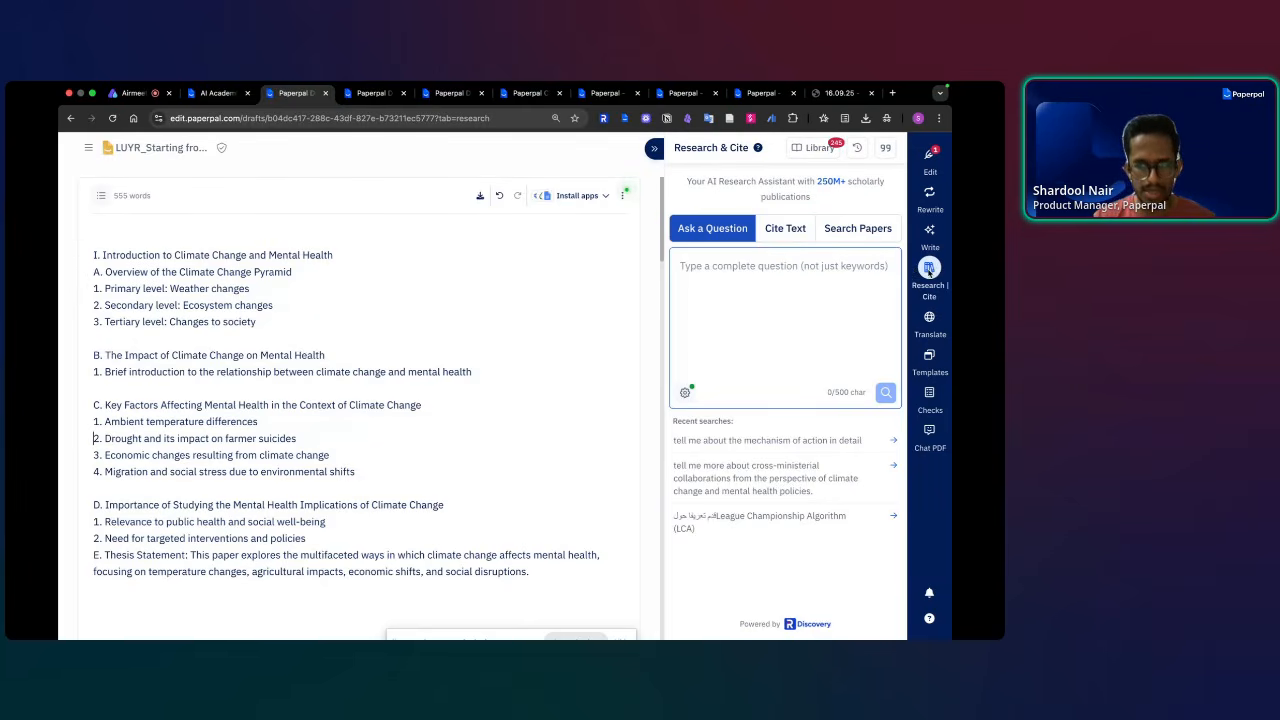
- Widen the Research & Cite area and ask "what can you tell me about Drought and its impact on farmer suicides?", reusing the outline wording
drag(662, 300, 620, 303)
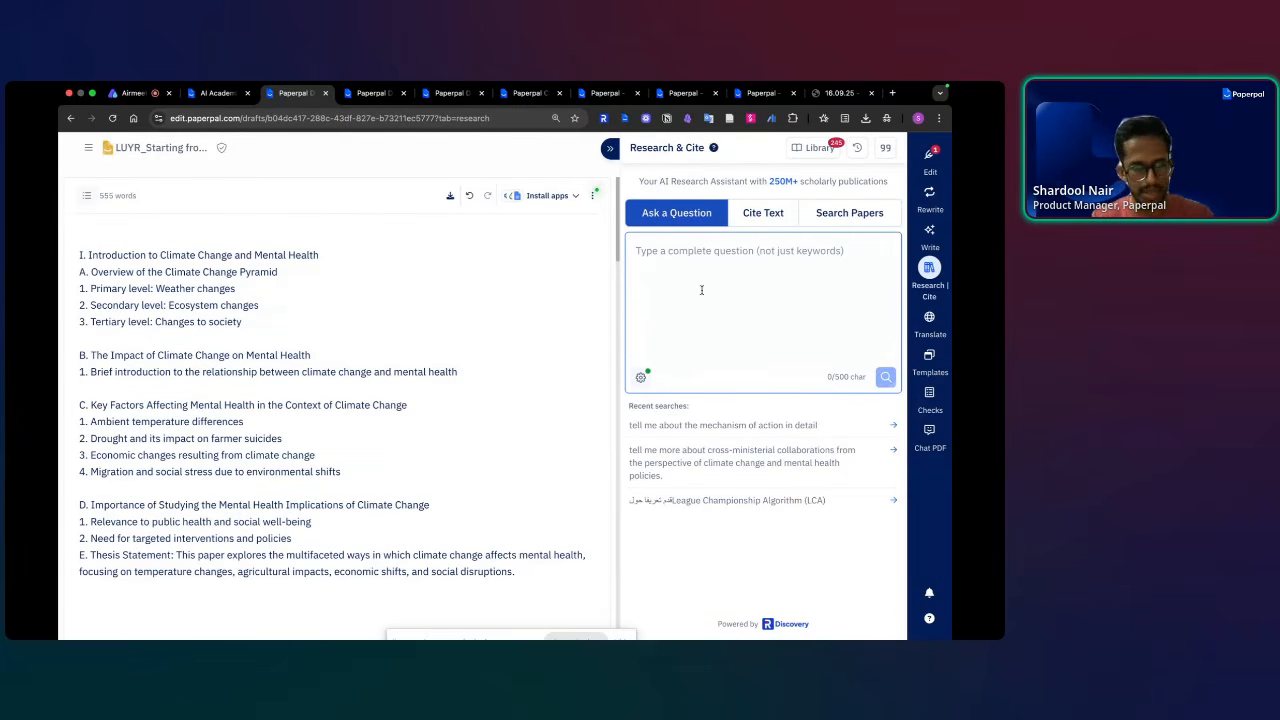
click(656, 265)
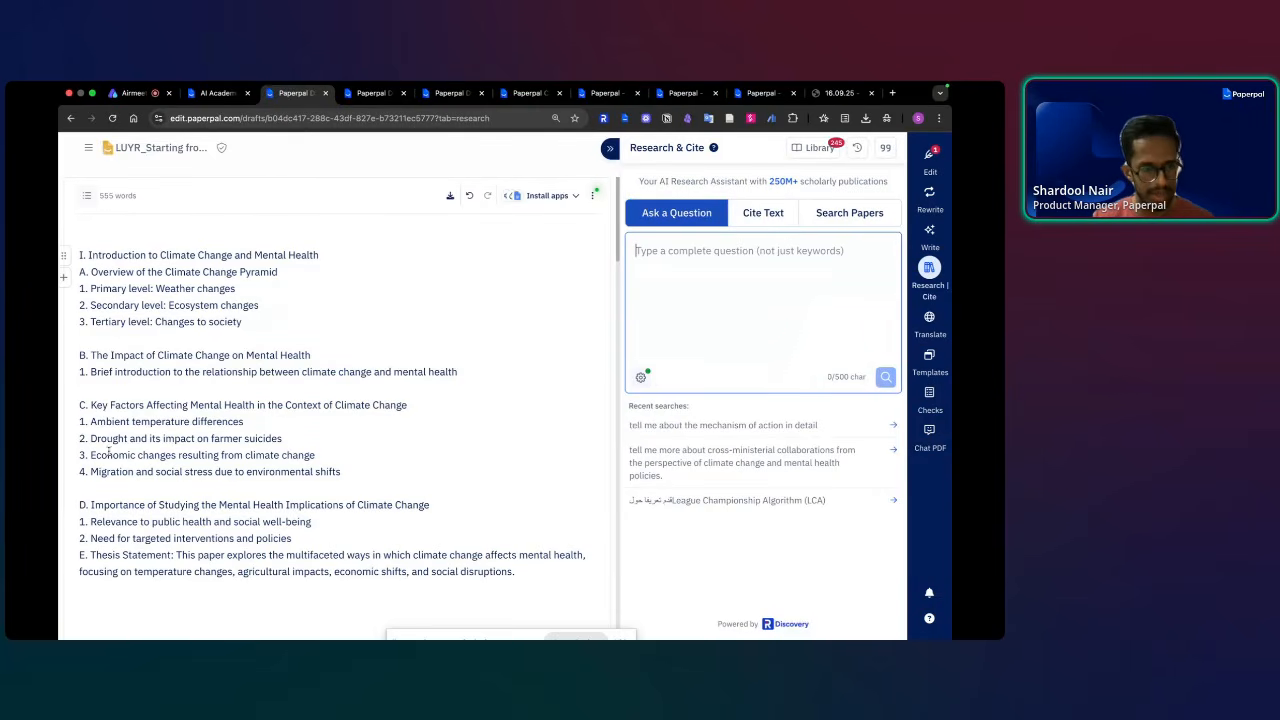
drag(91, 438, 283, 437)
key(super+c)
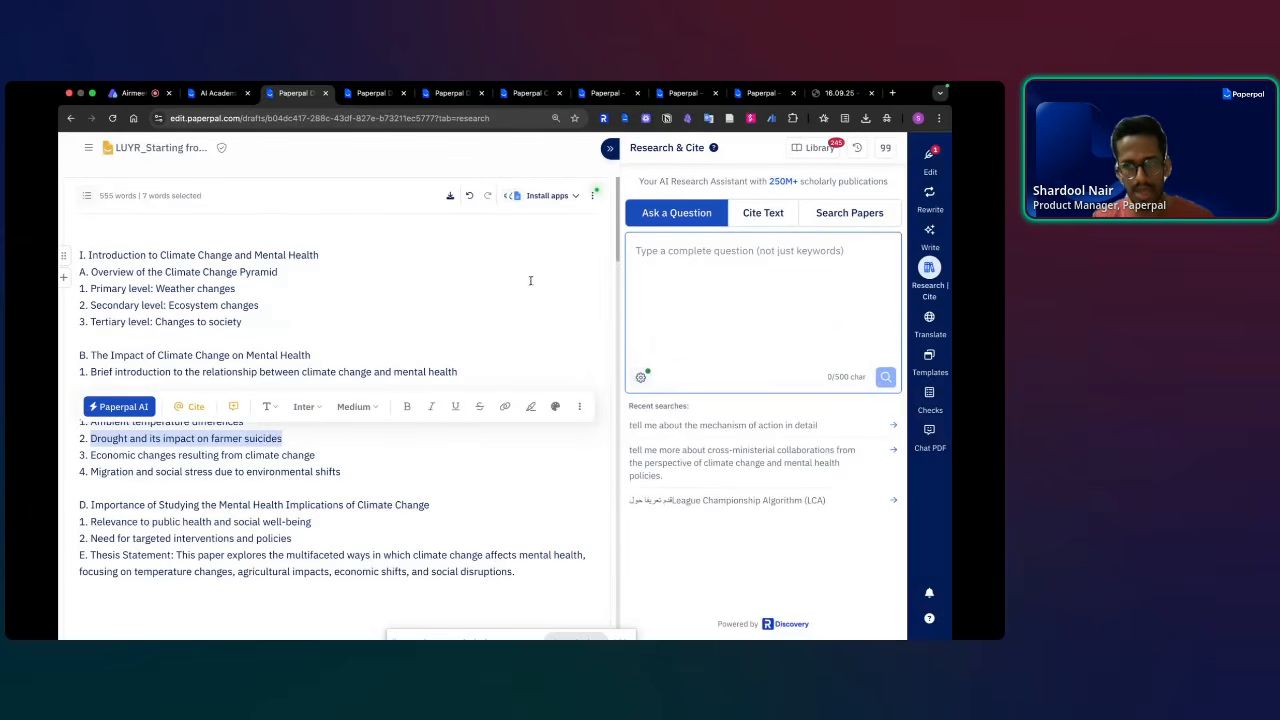
click(664, 266)
text(what)
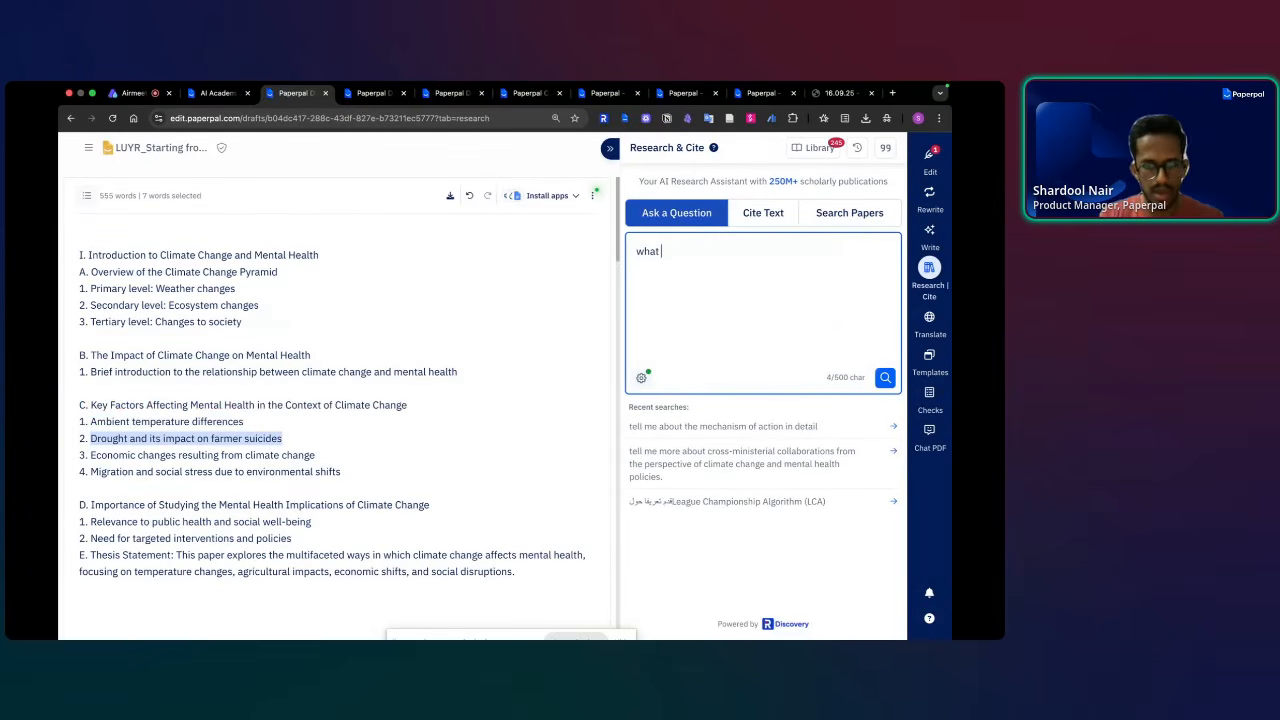
text( can you tell me)
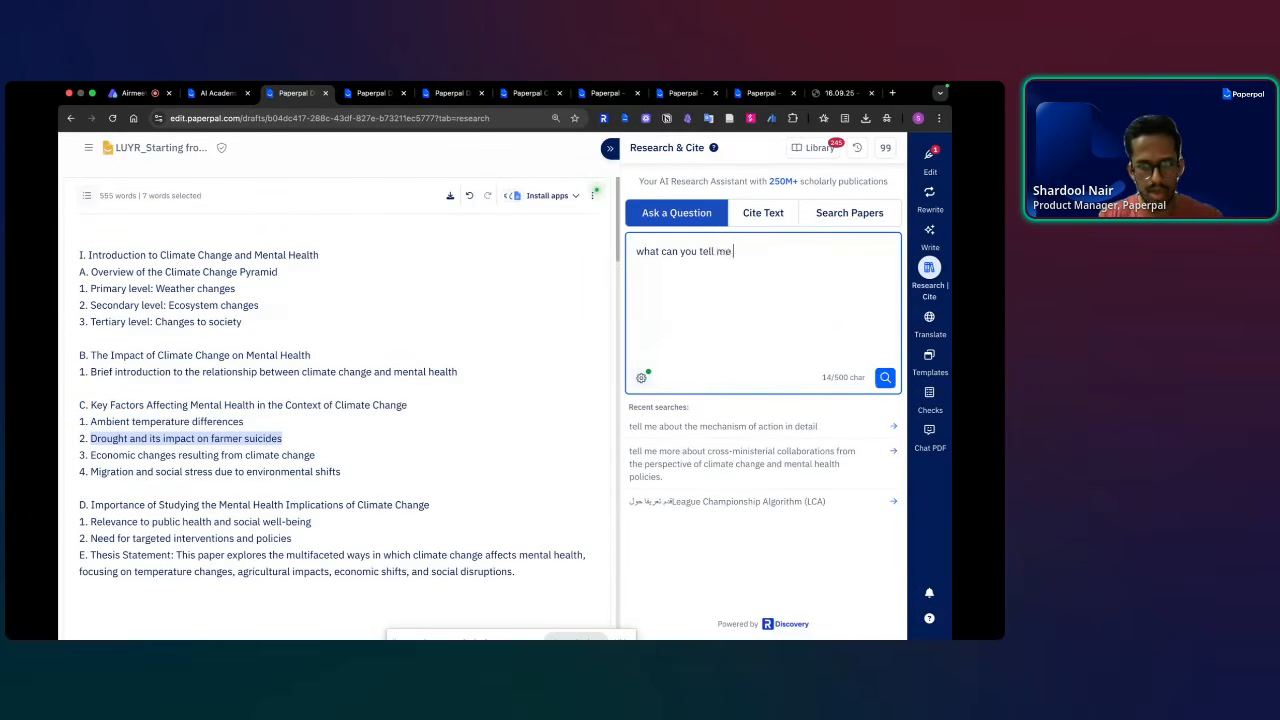
text( about)
key(super+v)
text(?)
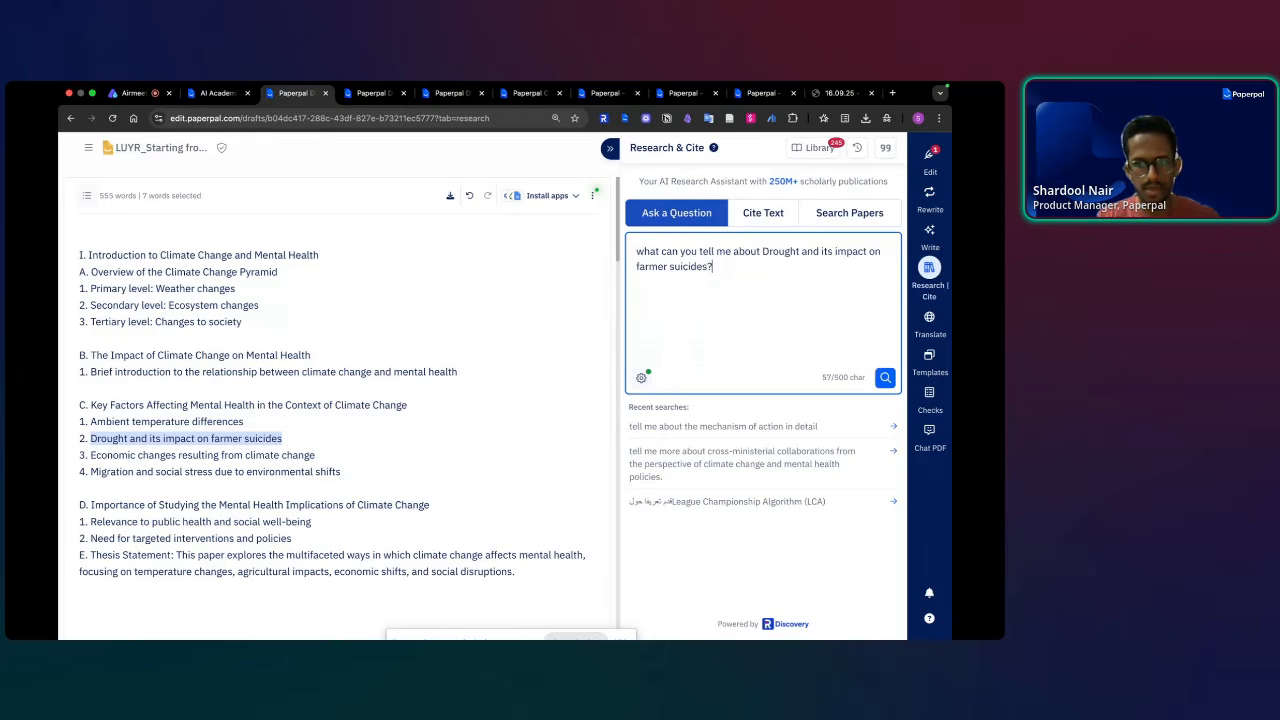
text( how)
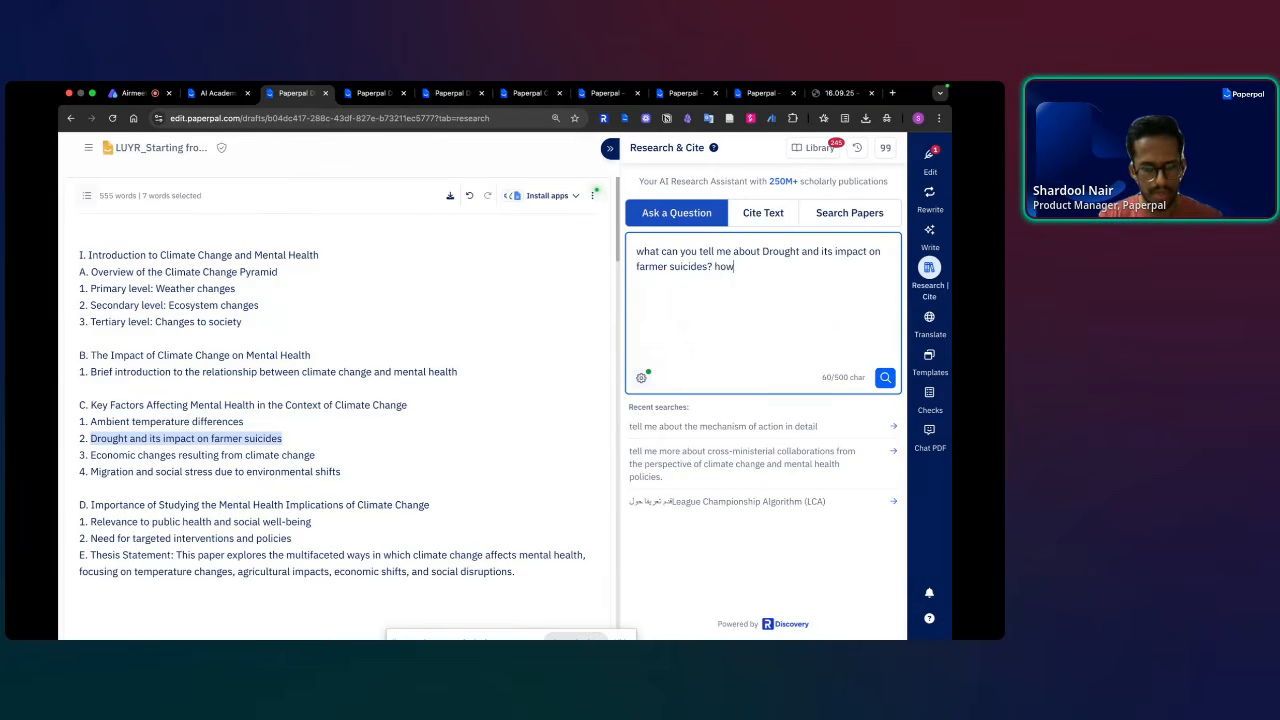
key(BackSpace)
key(BackSpace)
key(BackSpace)
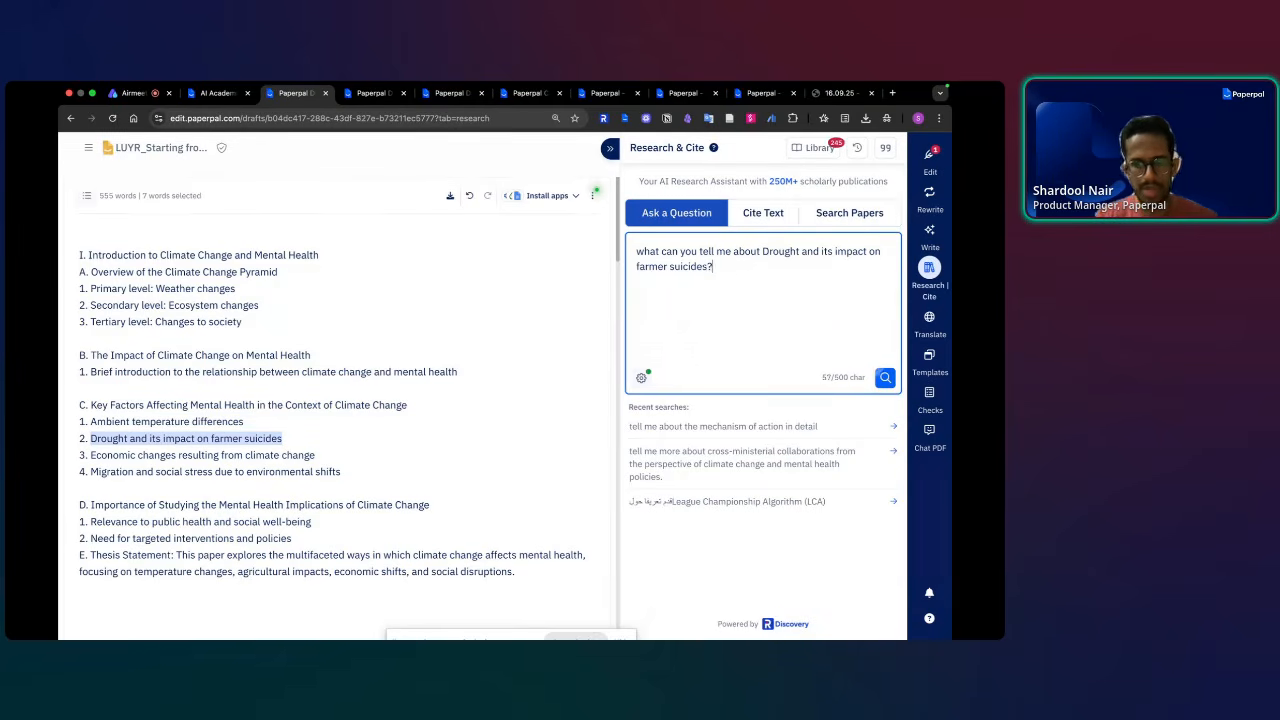
key(Return)
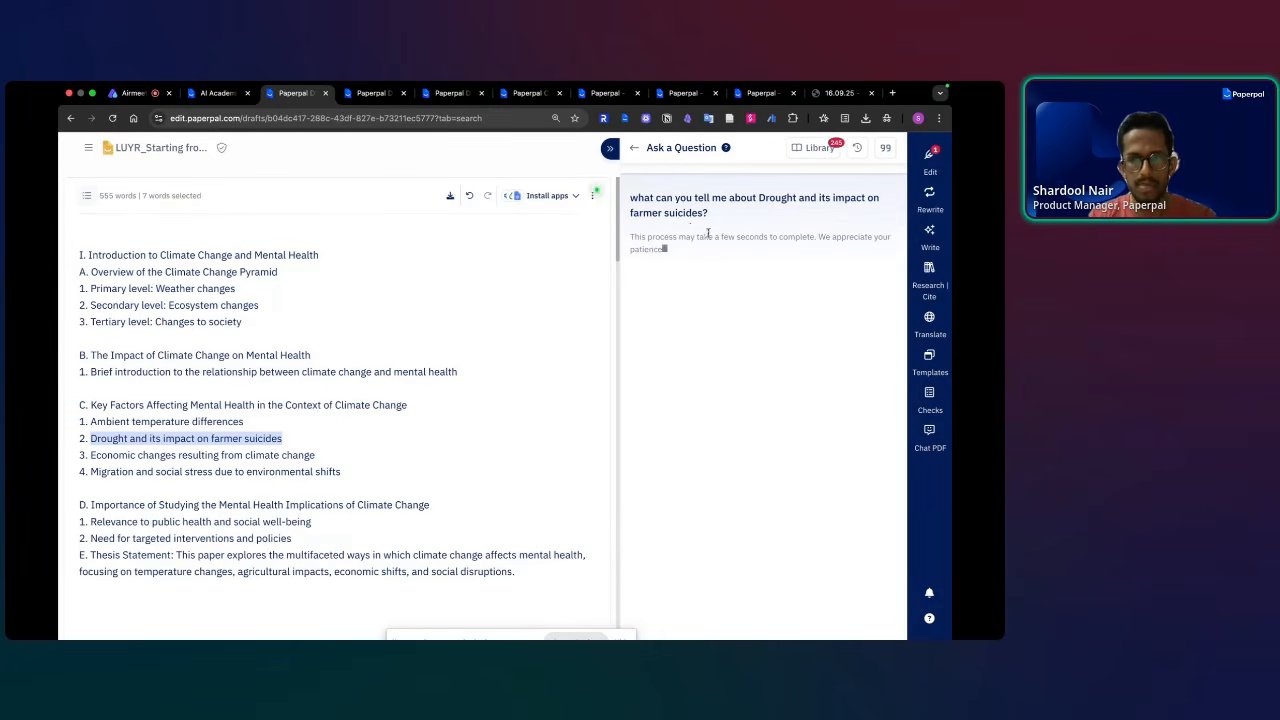
- Try to reopen the drought and farmer suicides question from the recent searches, and return to the Research & Cite question page
click(634, 147)
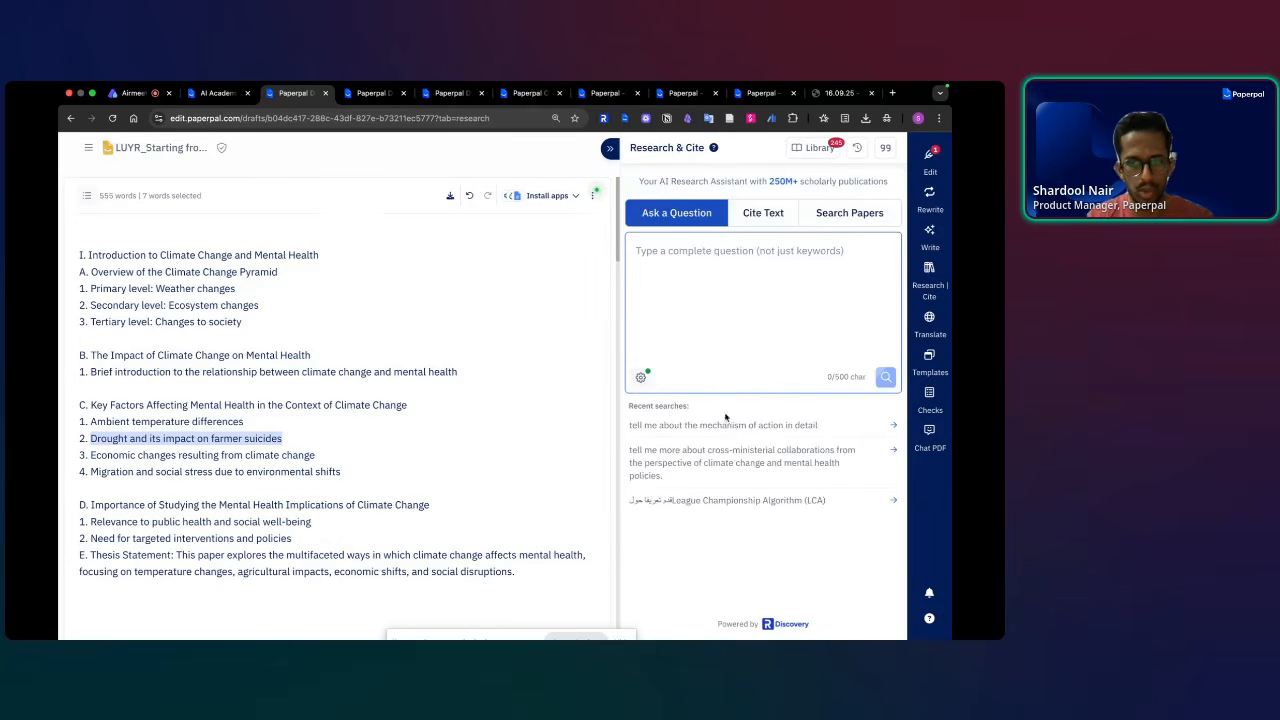
click(728, 449)
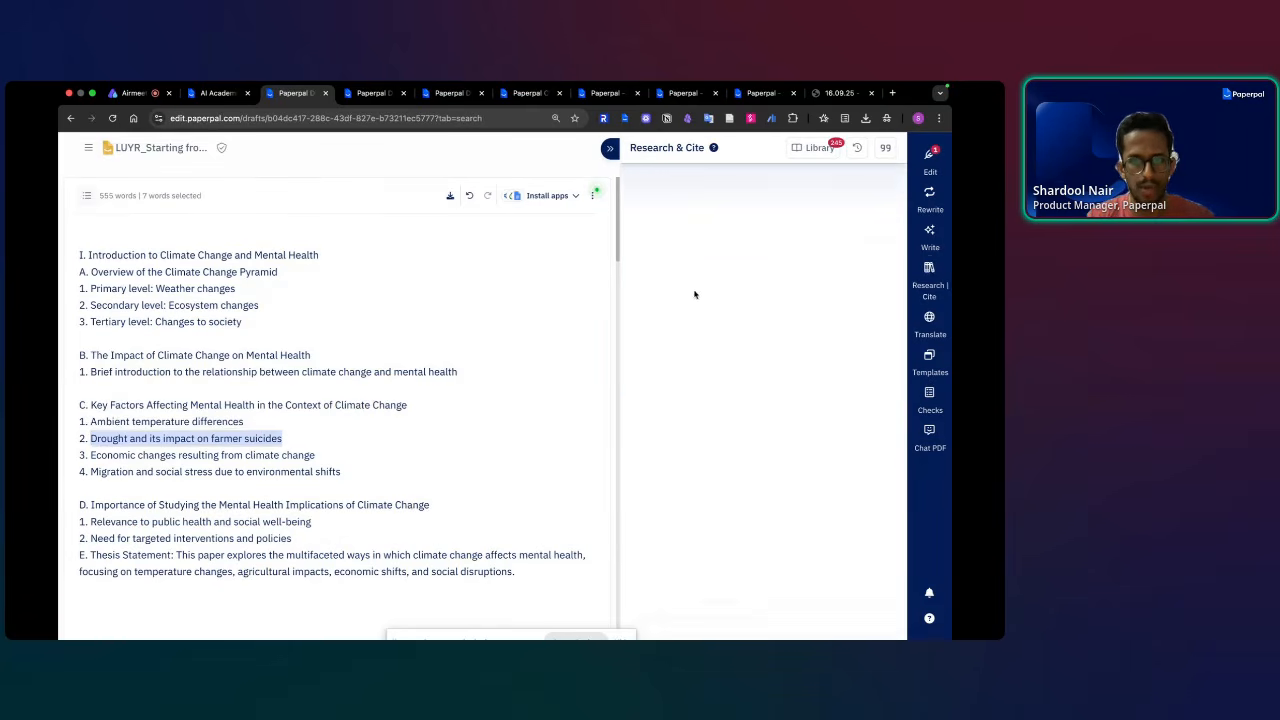
click(637, 148)
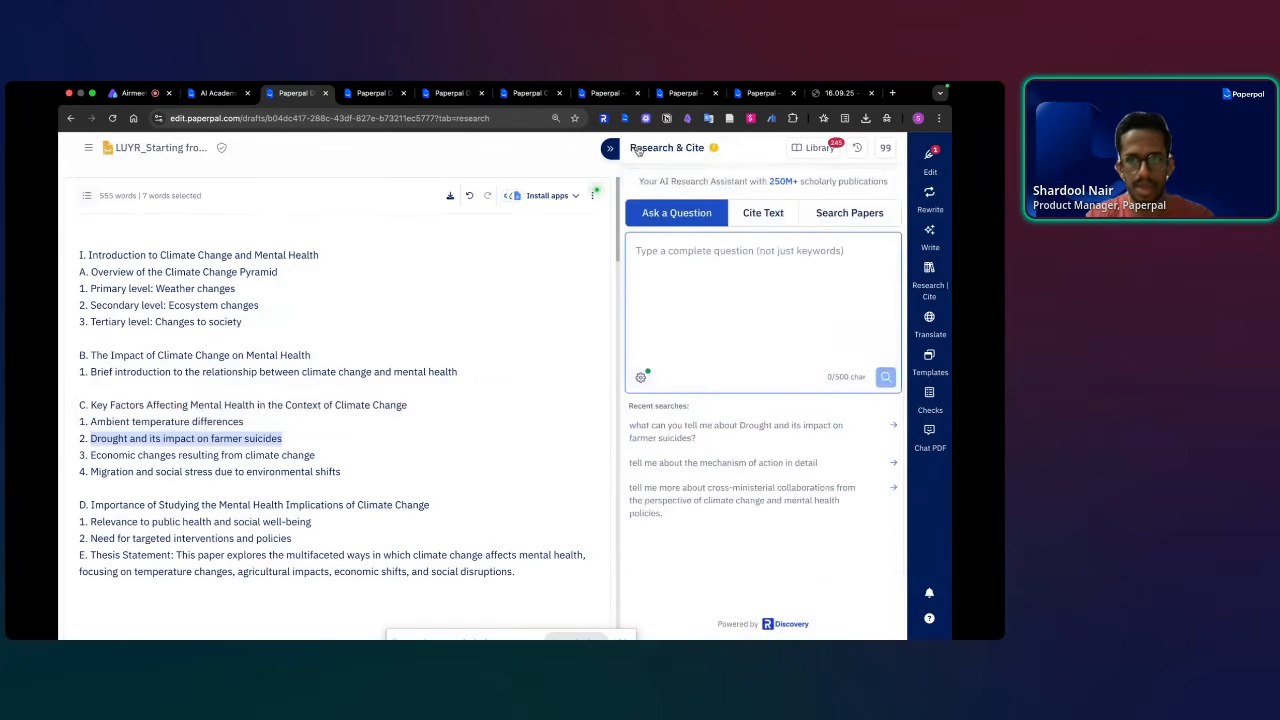
click(735, 427)
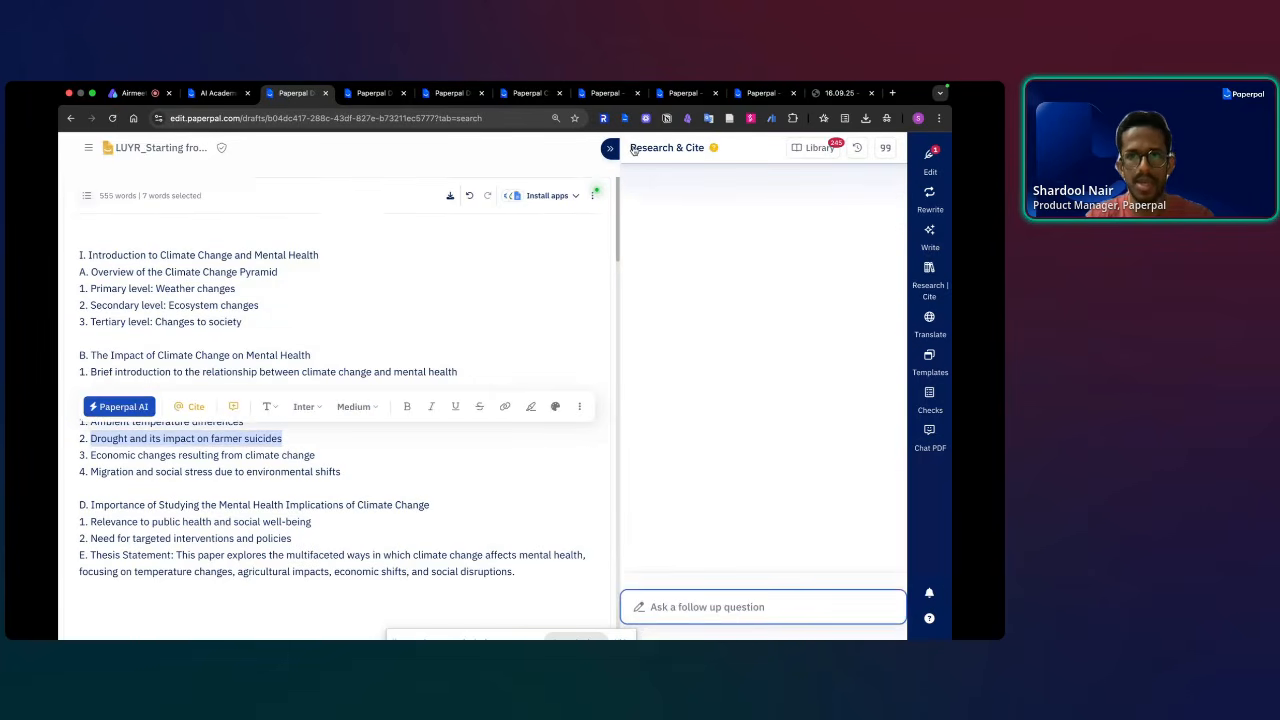
click(924, 281)
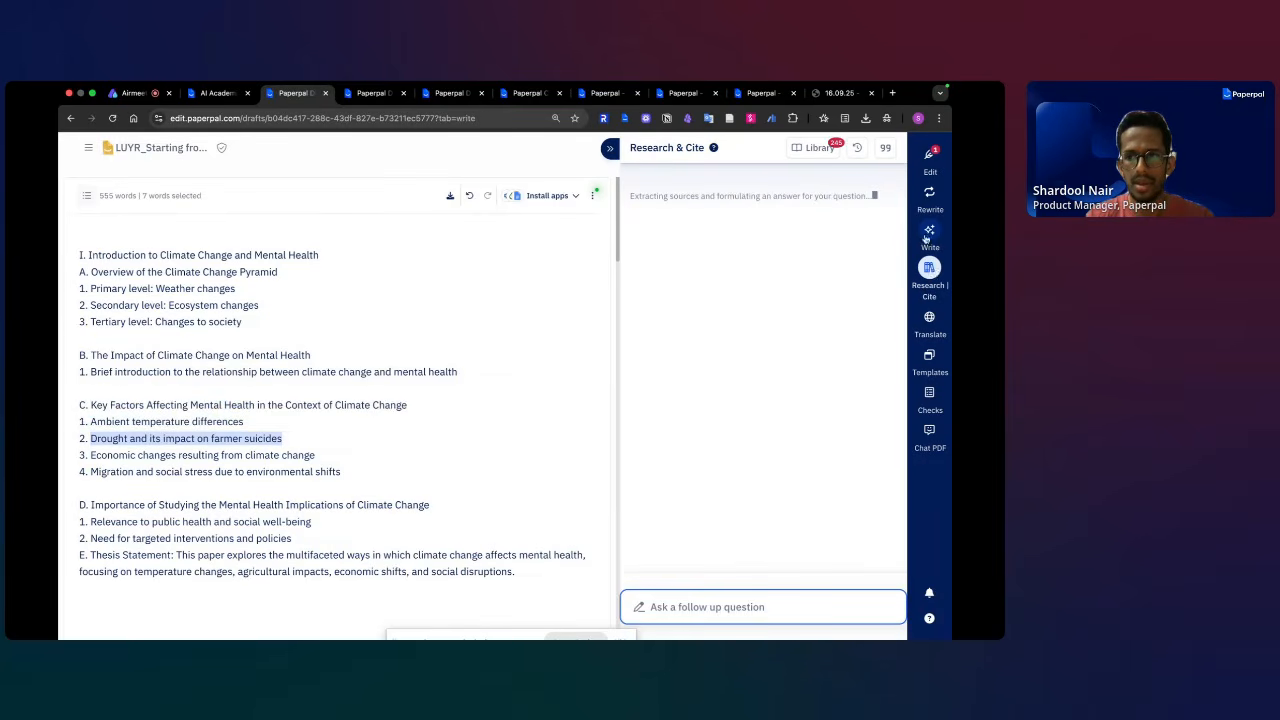
click(927, 236)
click(929, 270)
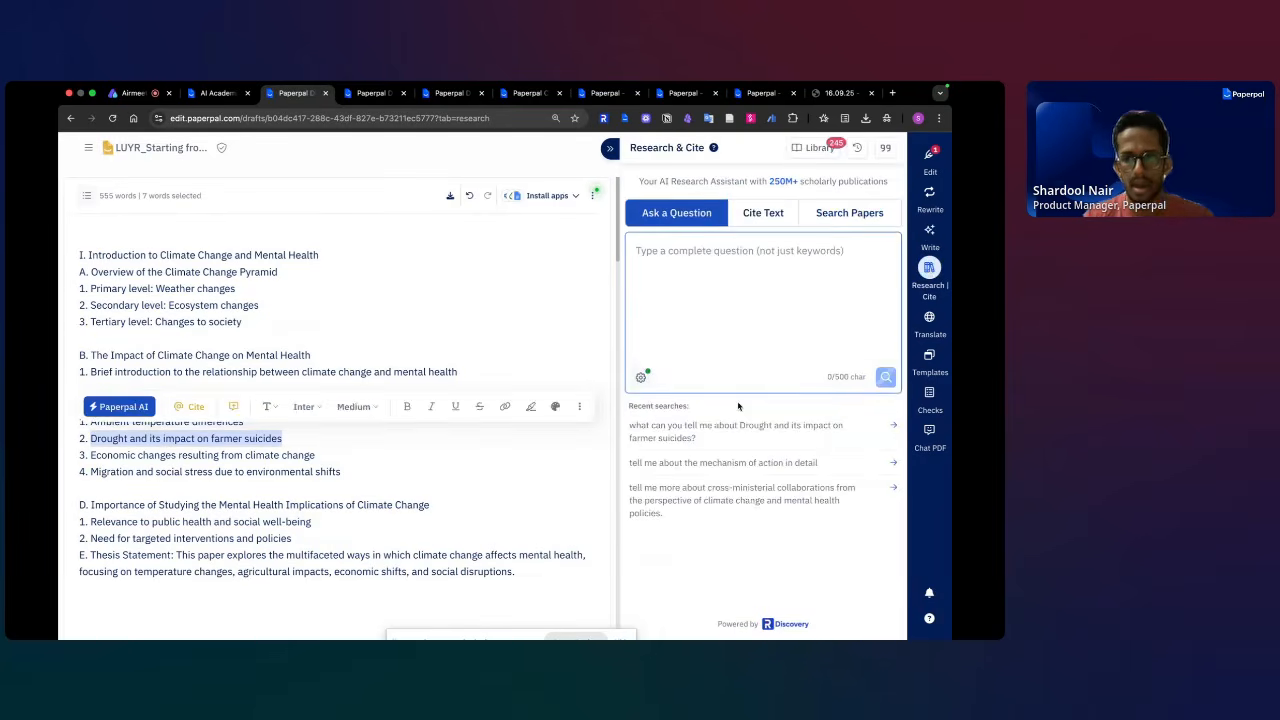
- In the recent cross-ministerial collaborations search, find the earlier question on how climate change impacts children's mental health and expand its full answer
click(730, 495)
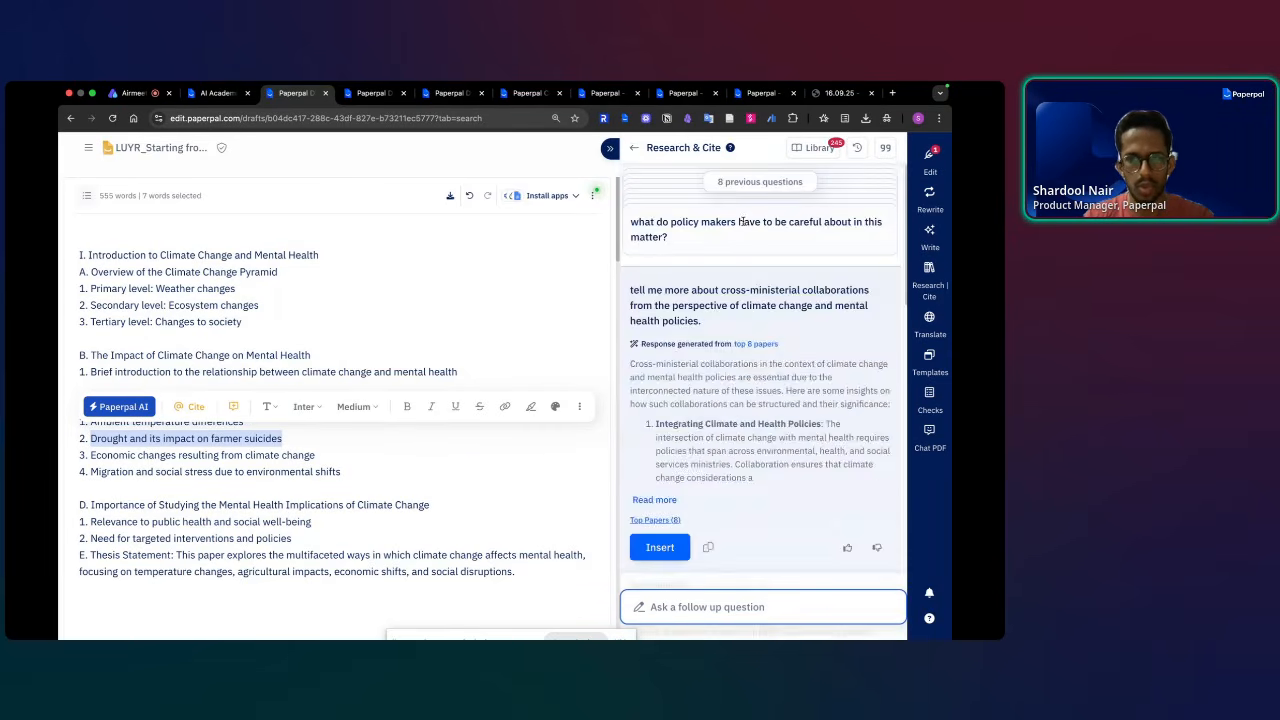
click(742, 187)
click(698, 198)
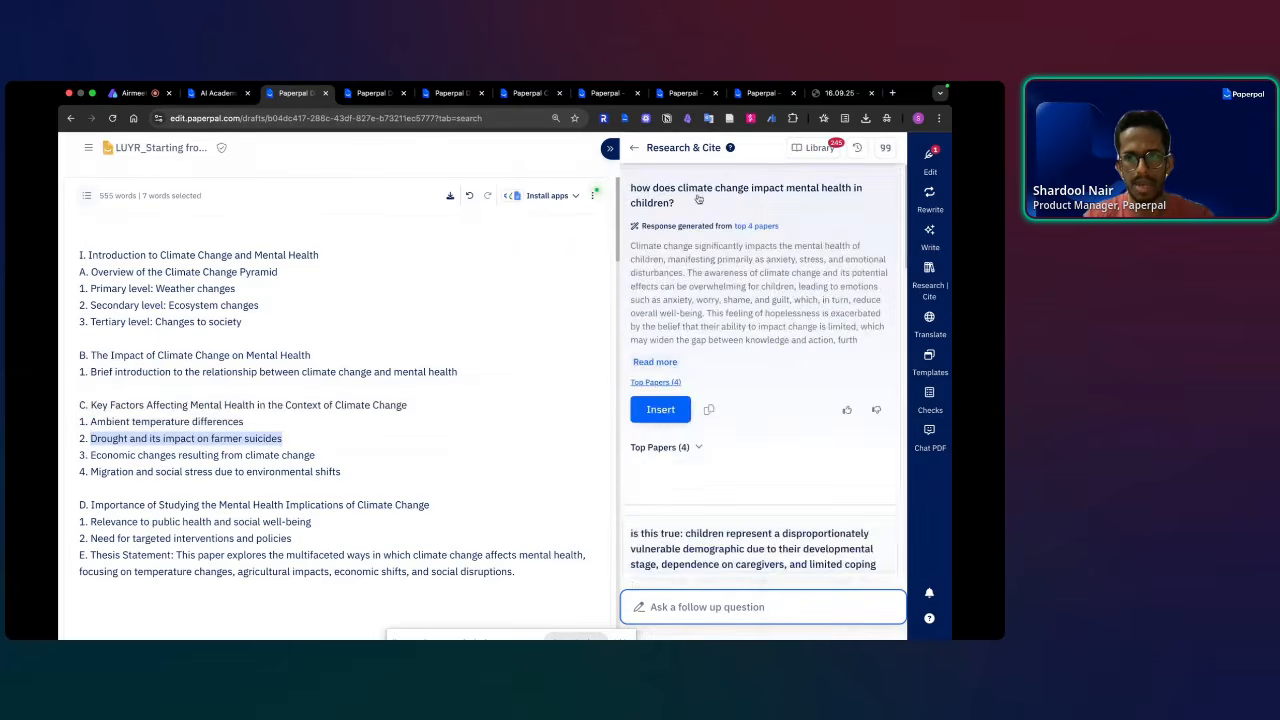
click(655, 362)
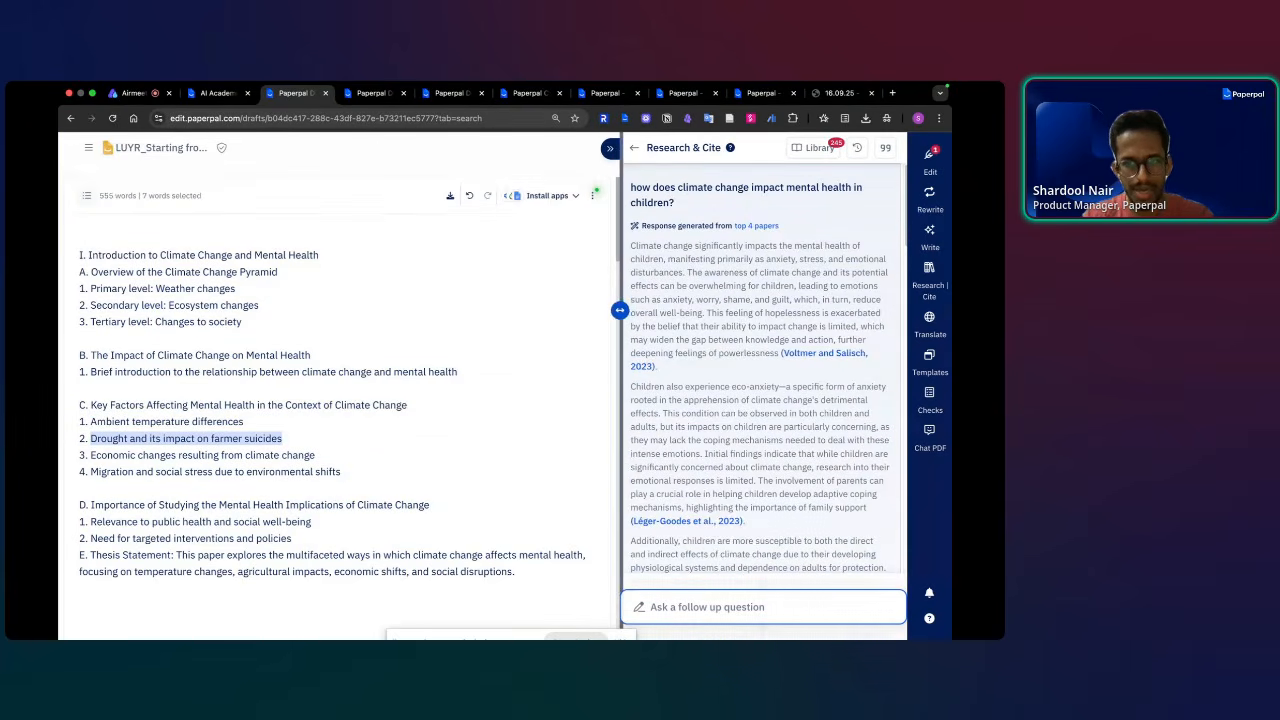
- Widen the Research & Cite area and read the abstract of the first paper cited in the children's mental health answer, then close its details
drag(620, 308, 581, 310)
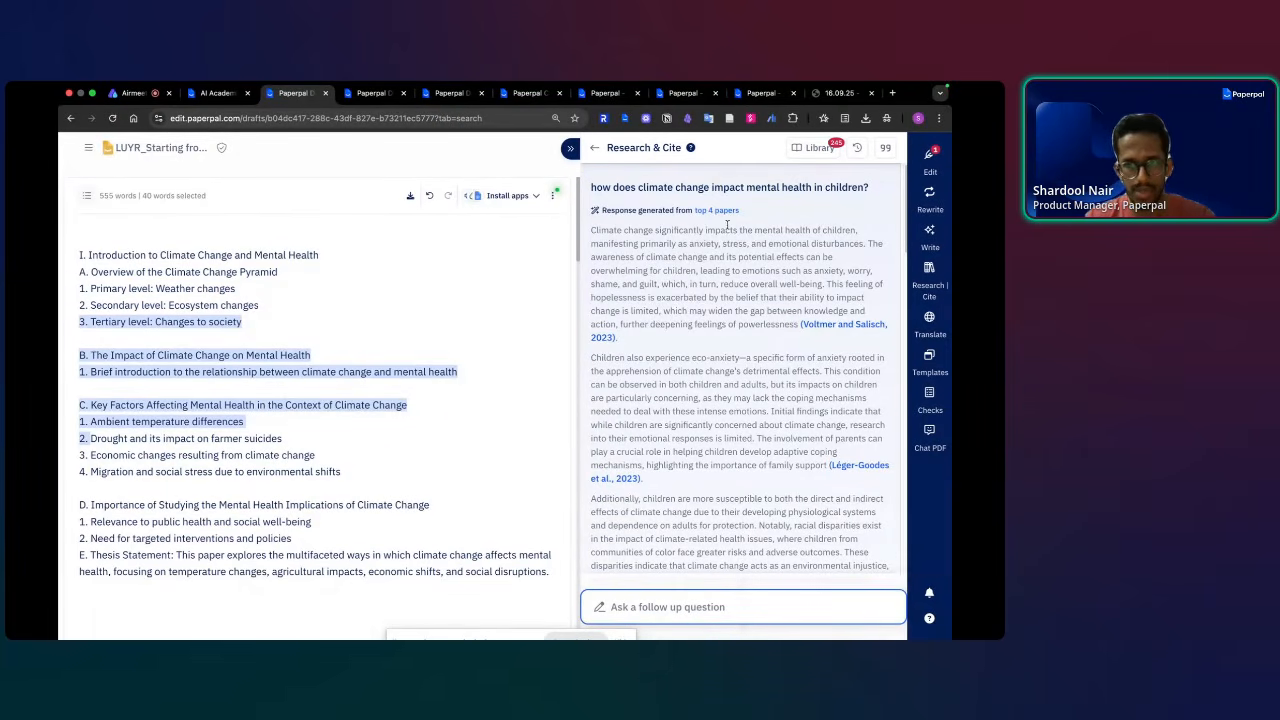
click(825, 328)
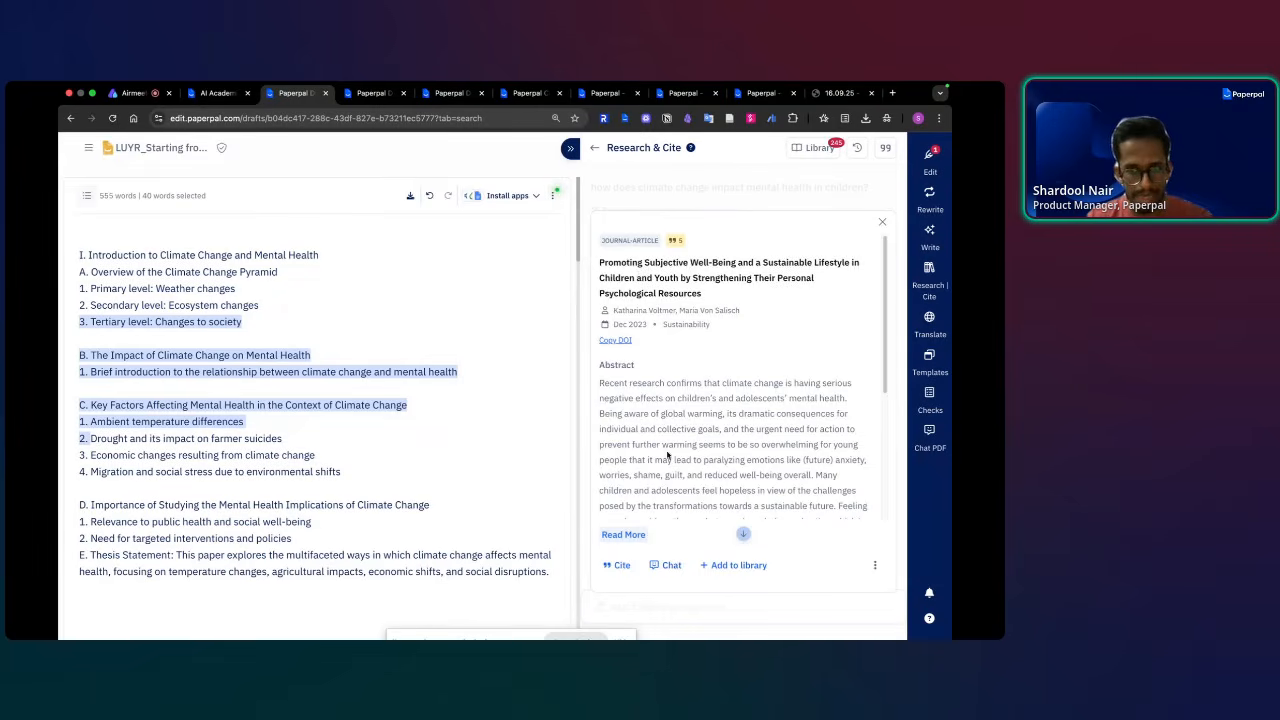
scroll(668, 455, down, 2)
scroll(660, 420, up, 2)
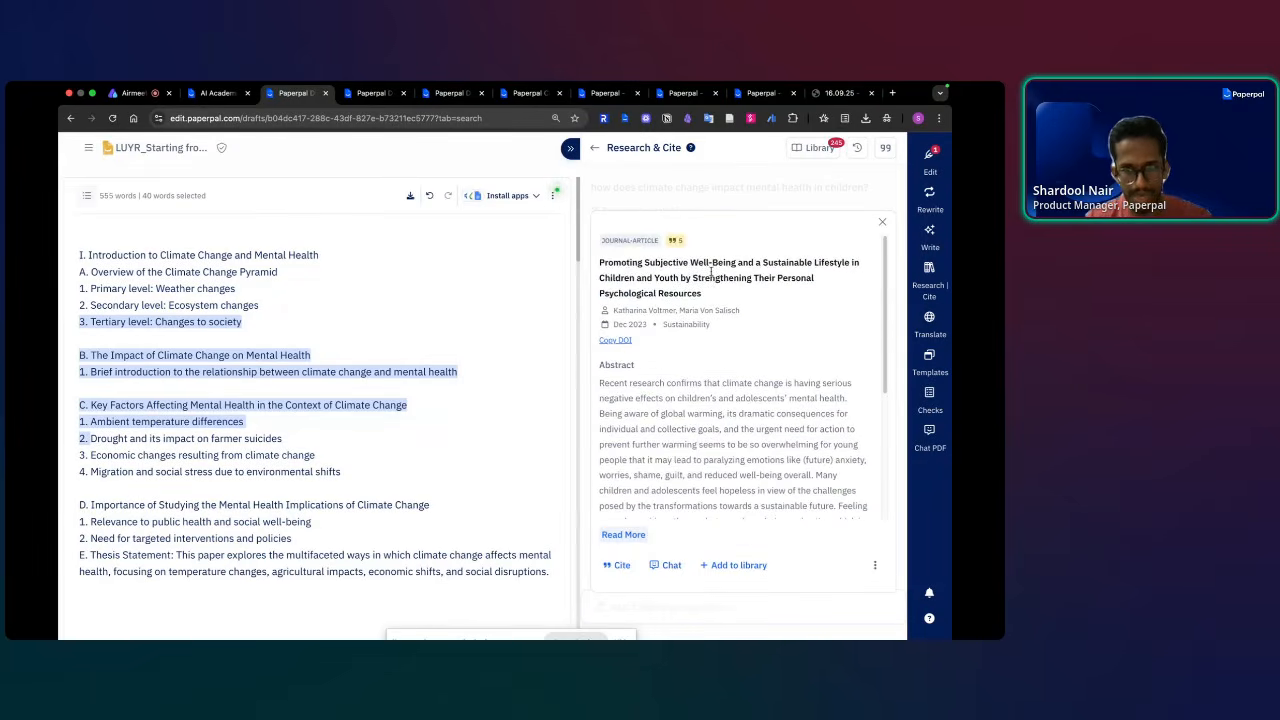
click(881, 223)
- Look through the earlier questions, view the answer on whether children are a disproportionately vulnerable demographic, and return to the cross-ministerial collaborations answer
scroll(710, 347, down, 15)
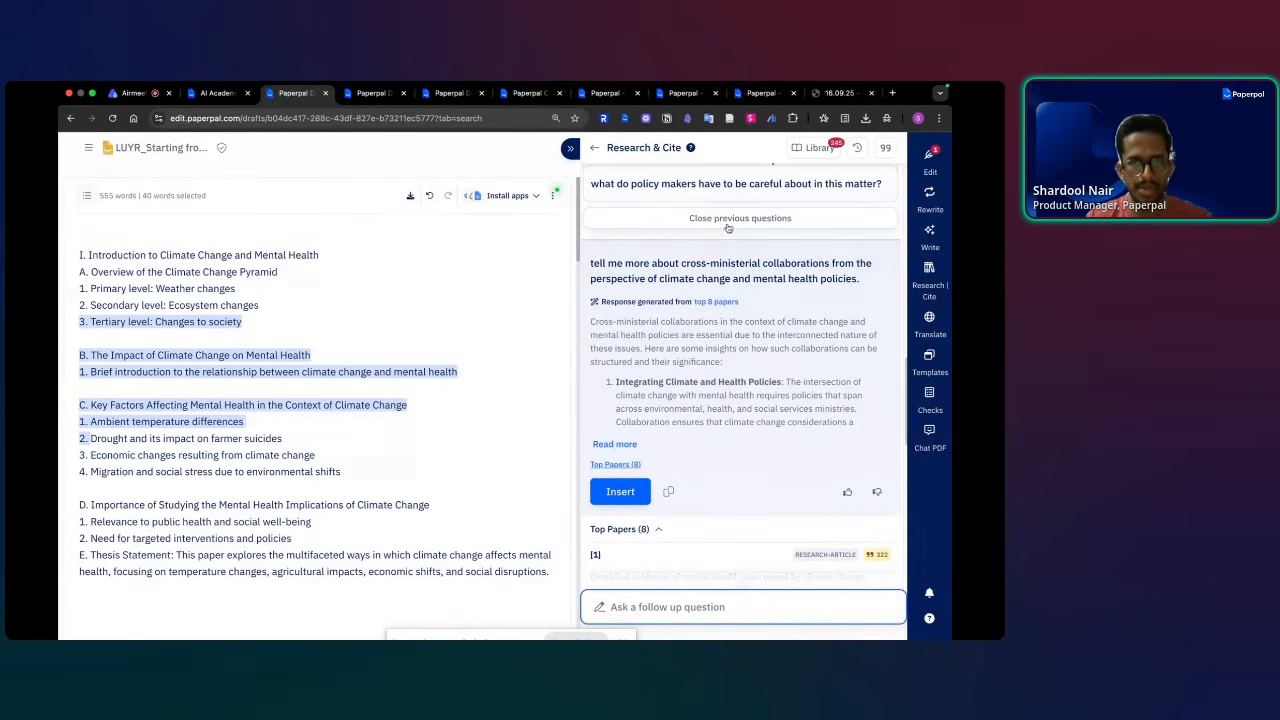
scroll(725, 448, up, 10)
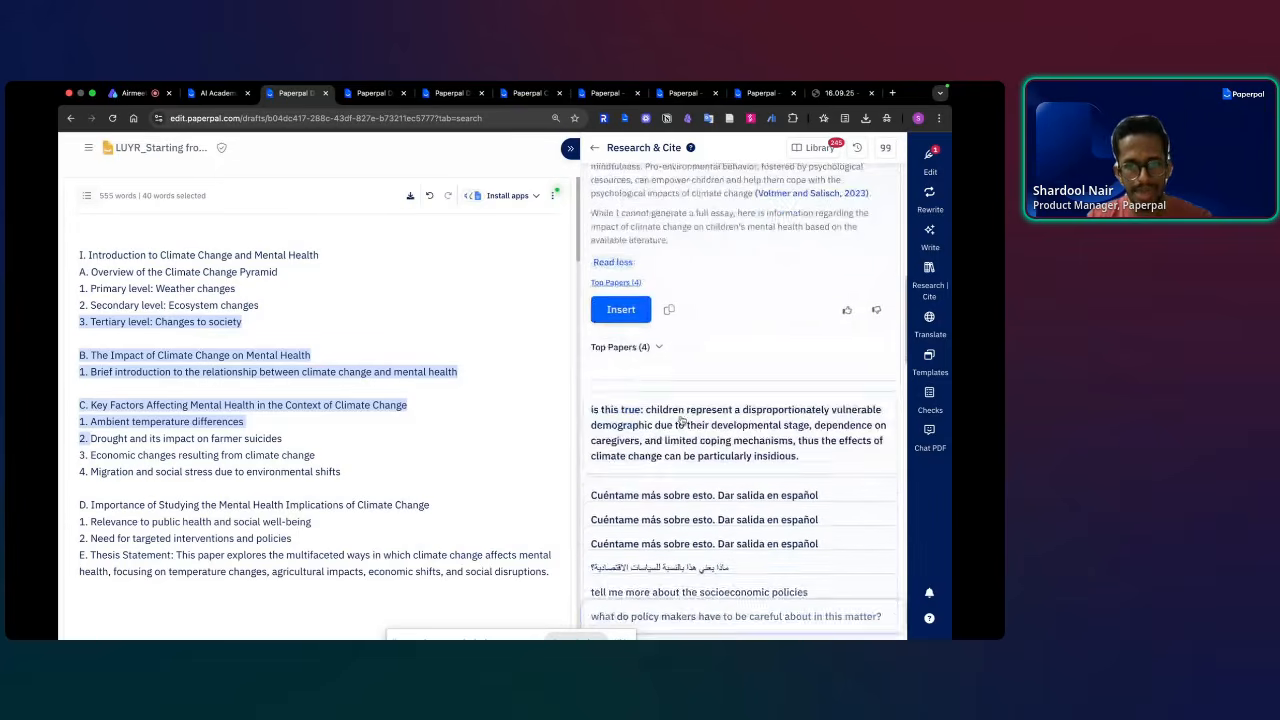
scroll(715, 340, down, 5)
scroll(713, 369, up, 1)
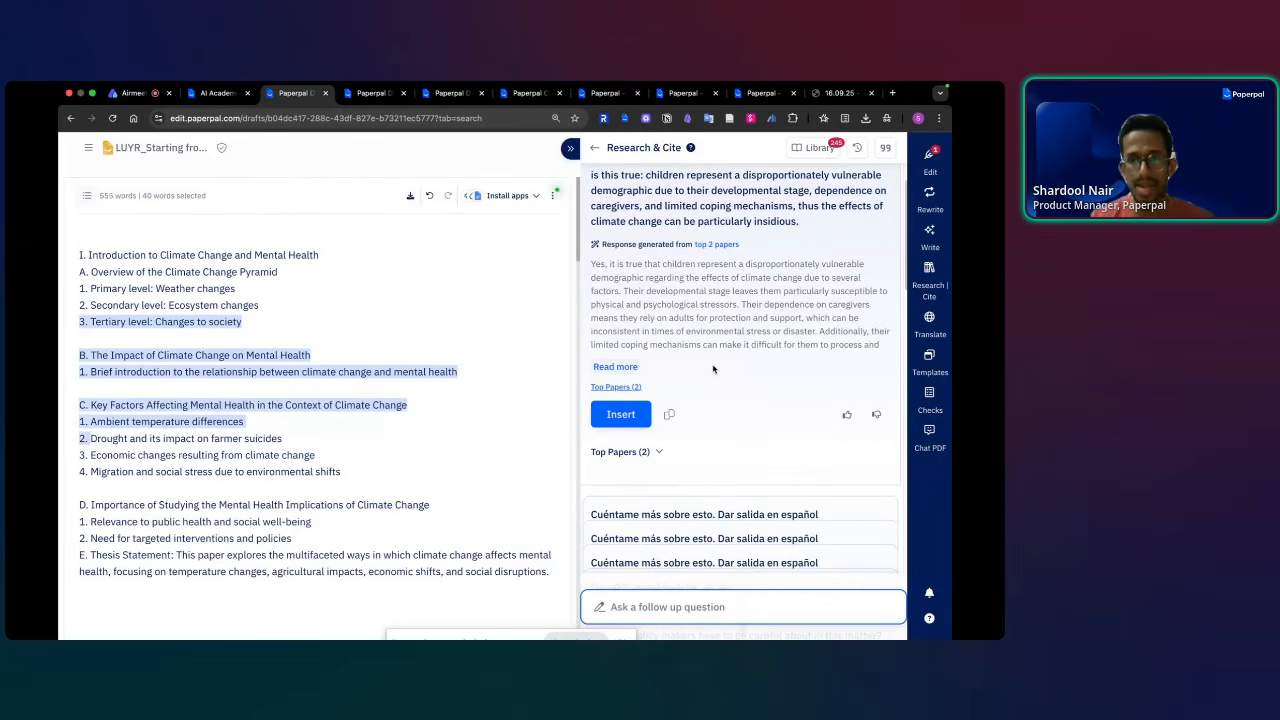
scroll(736, 373, down, 5)
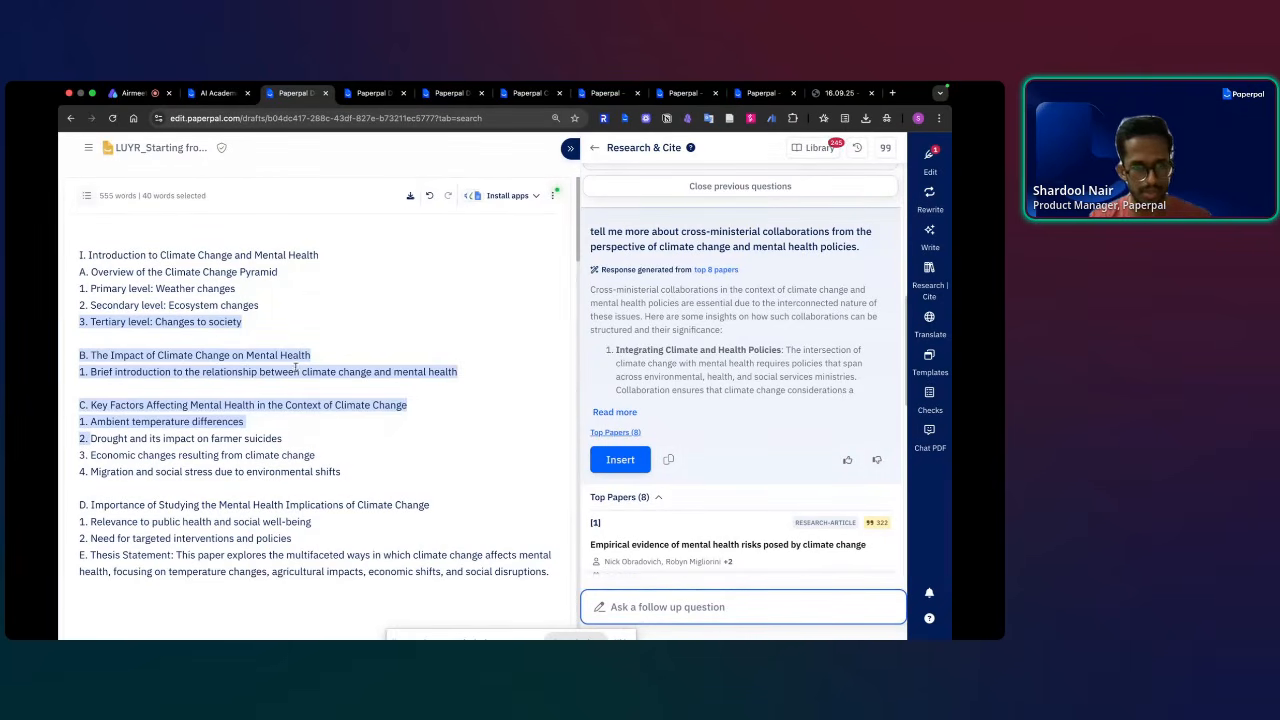
- Expand the cross-ministerial collaborations answer, read the abstract of the paper cited under Integrating Climate and Health Policies, and close its details
click(329, 354)
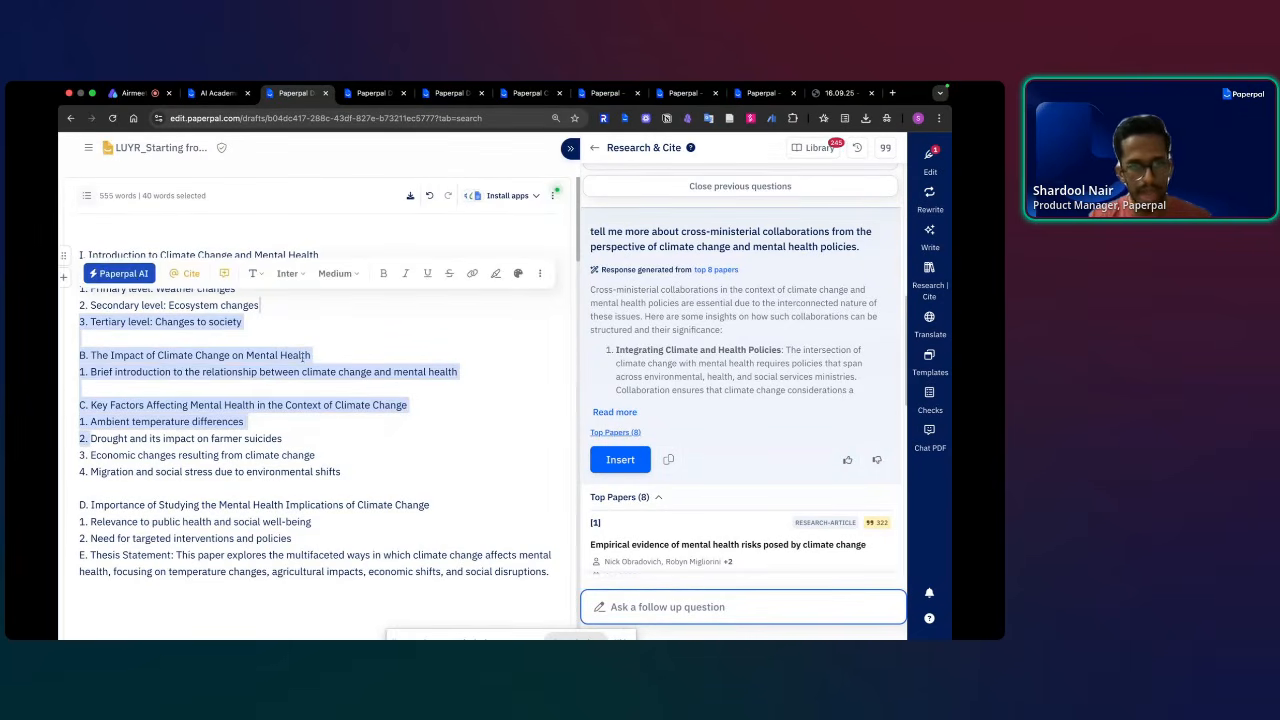
click(626, 414)
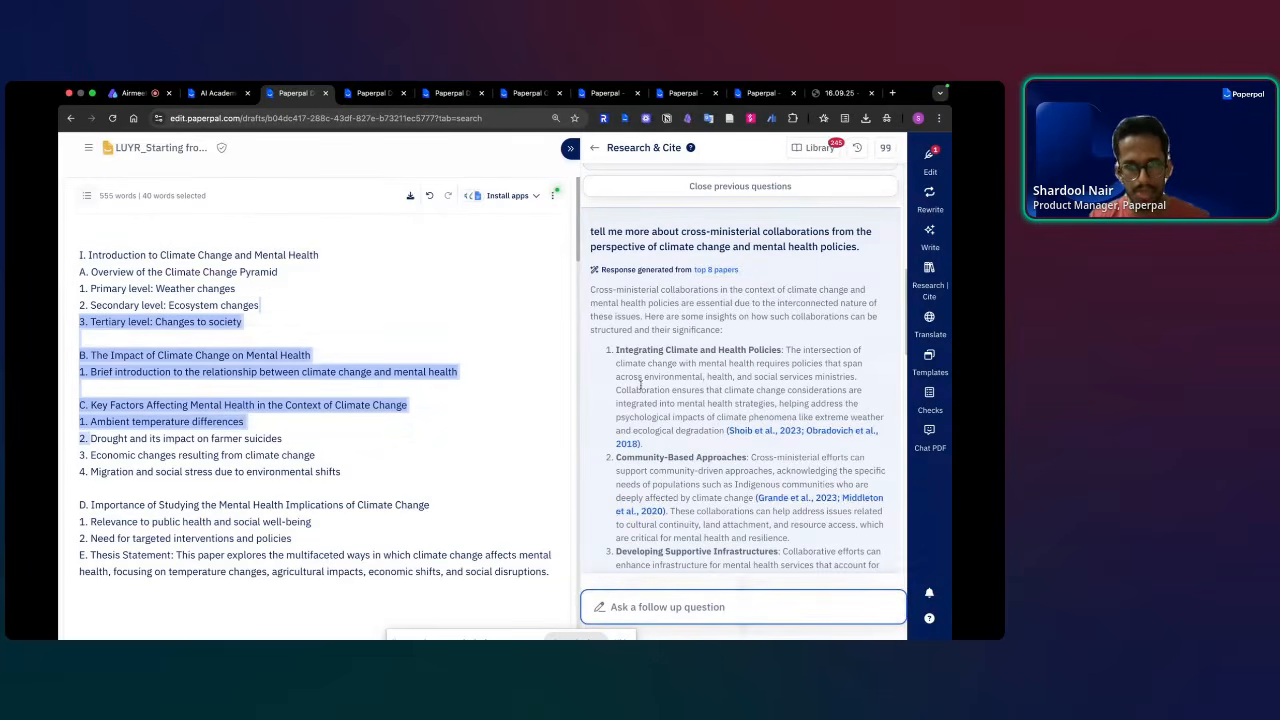
click(752, 436)
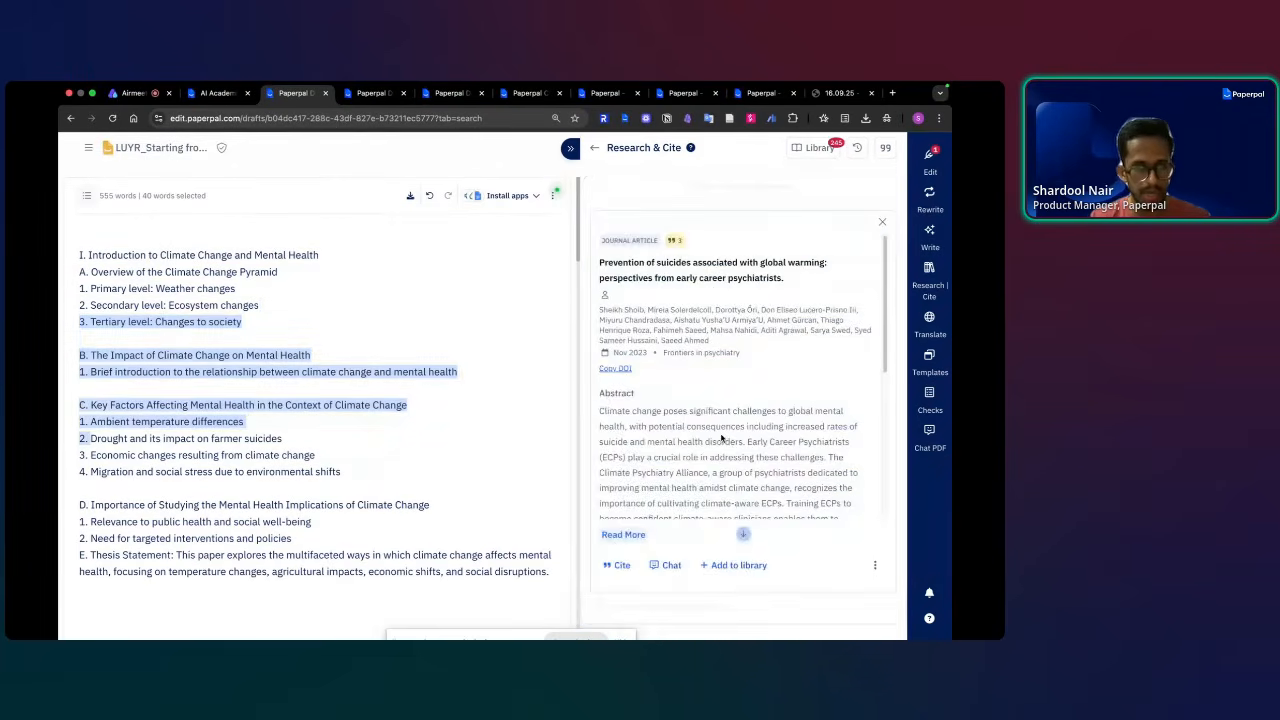
scroll(721, 437, down, 2)
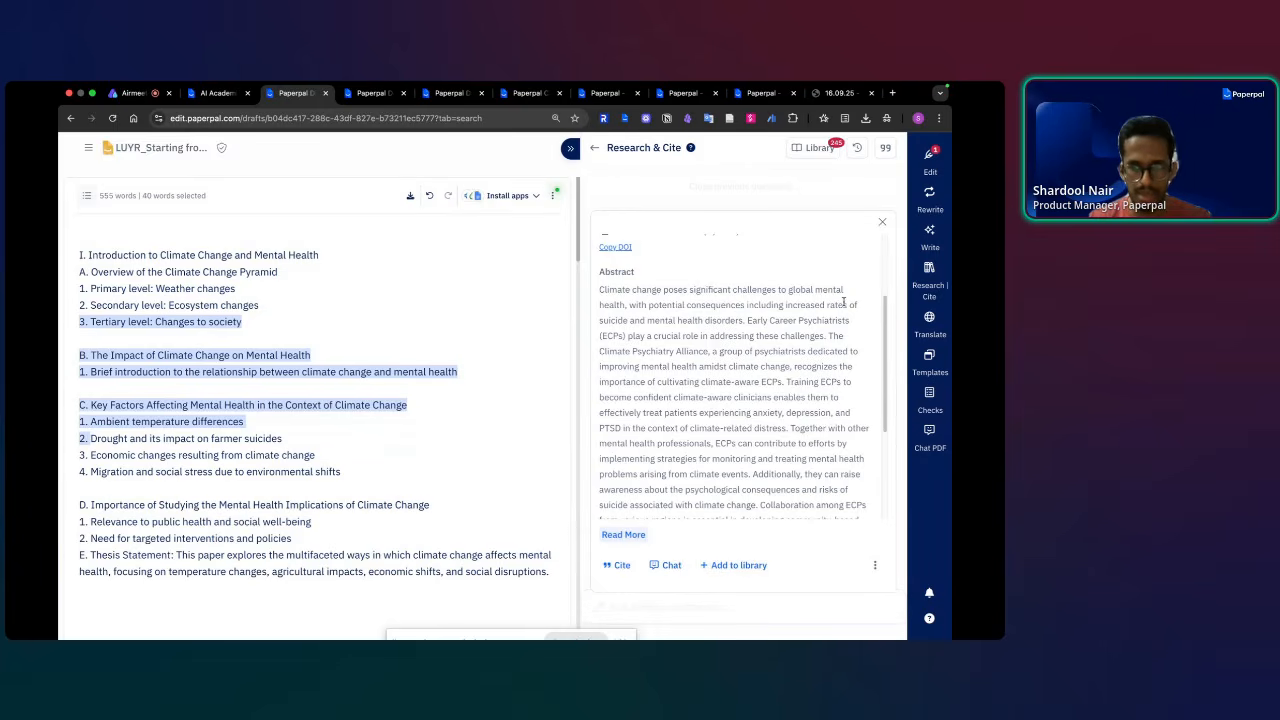
click(883, 222)
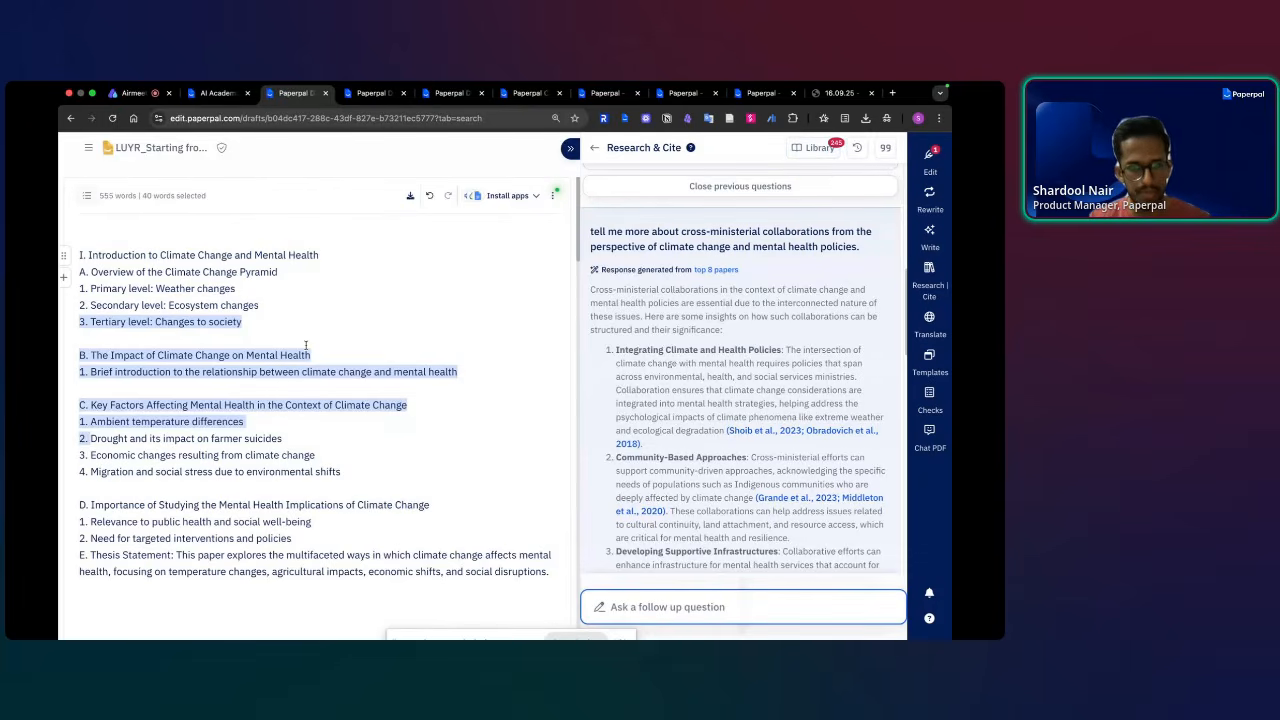
- Insert the full cross-ministerial collaborations answer with its citations into the document below the "Future directions" section
mouse_move(407, 354)
click(90, 438)
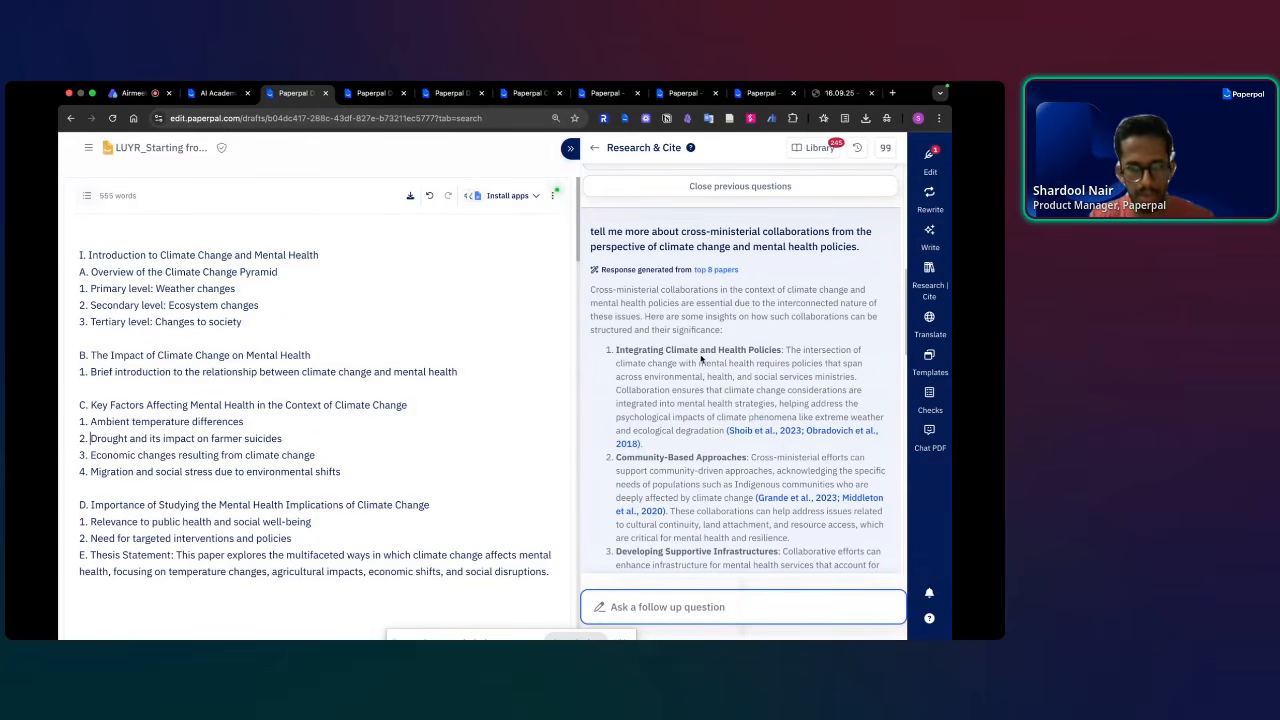
scroll(561, 470, down, 2)
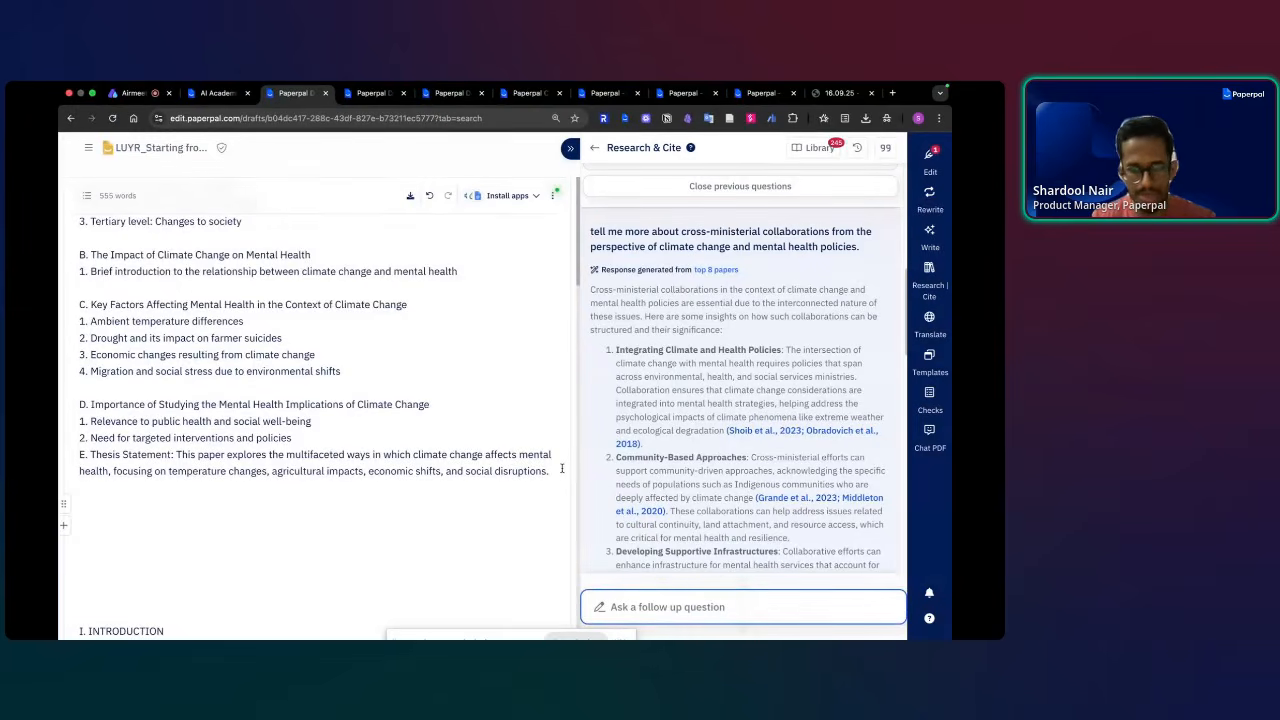
key(Return)
key(Return)
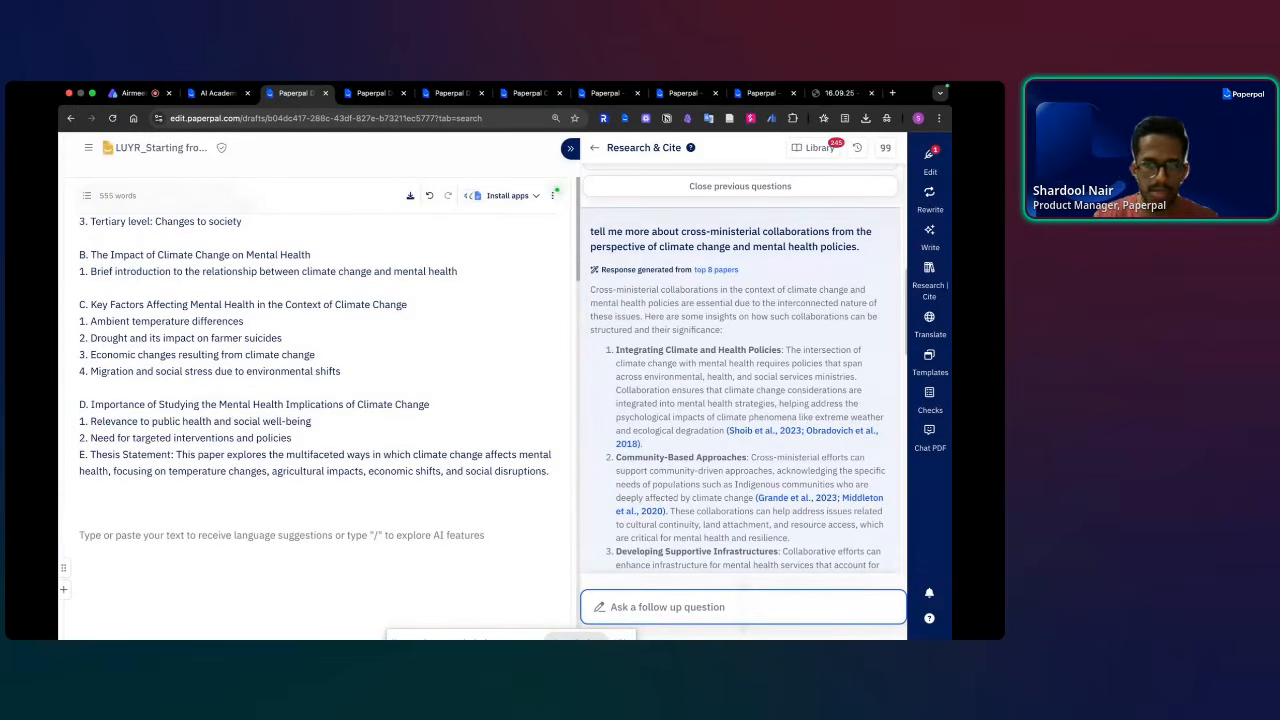
scroll(662, 428, down, 10)
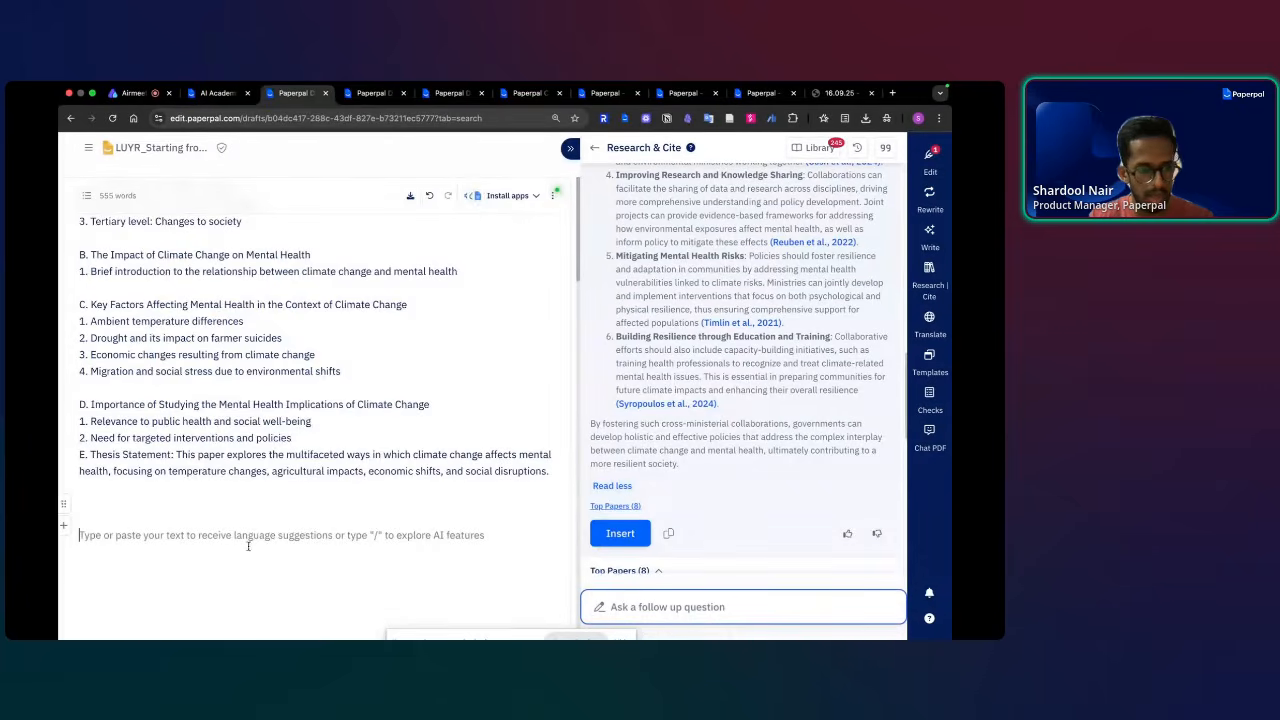
key(super+v)
scroll(268, 485, up, 2)
scroll(268, 463, up, 2)
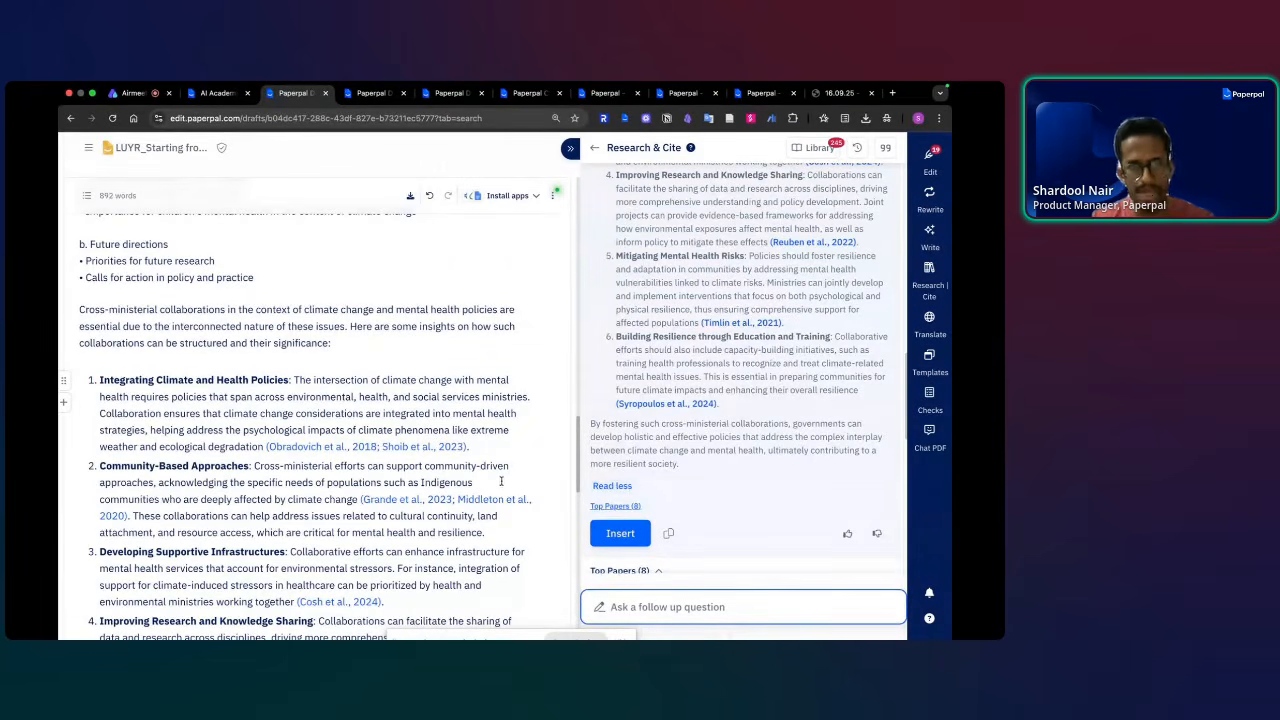
- Review the inserted text in the document, including the "Integrating Climate and Health Policies" passage, alongside the answer's top papers
scroll(505, 490, up, 3)
scroll(508, 498, down, 1)
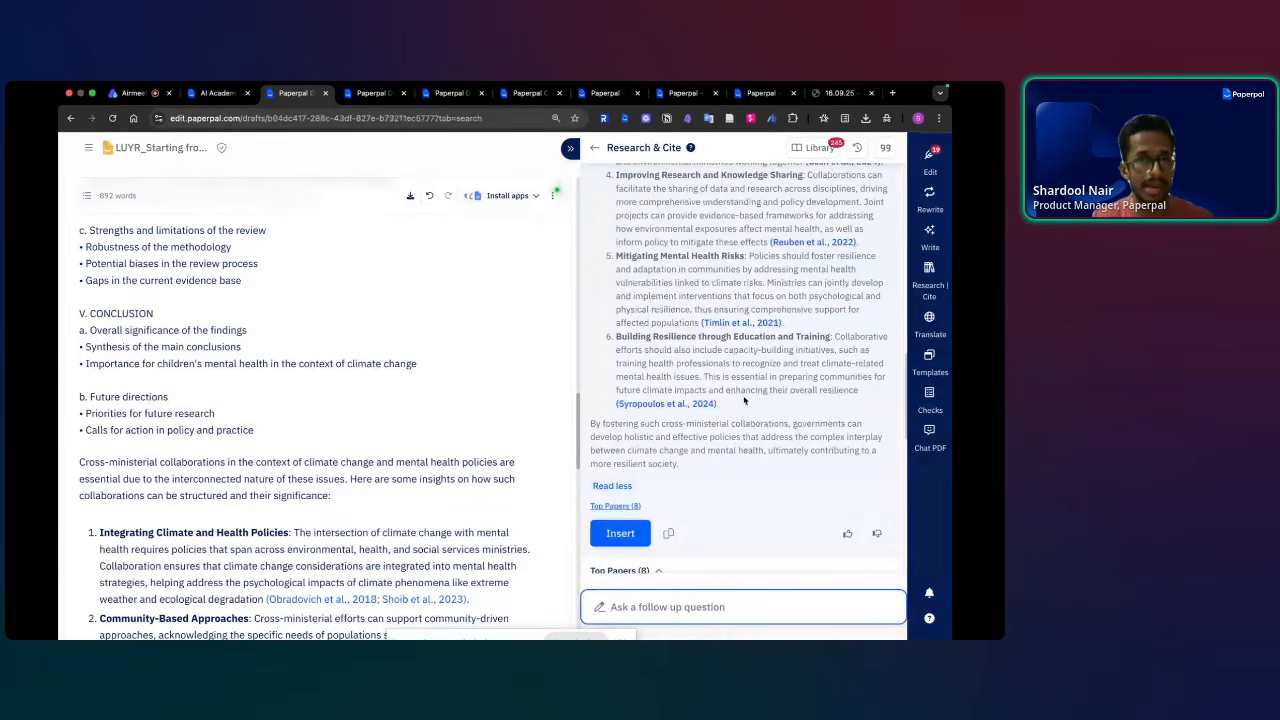
scroll(744, 400, down, 3)
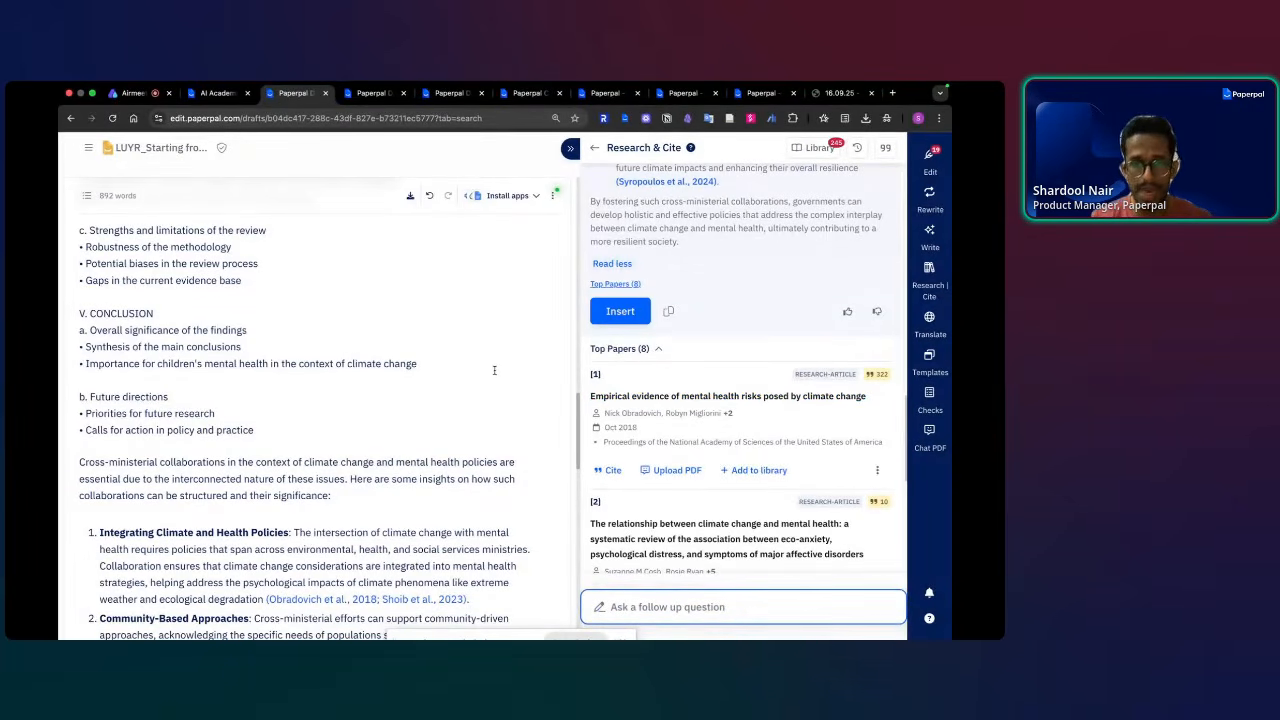
scroll(402, 400, down, 3)
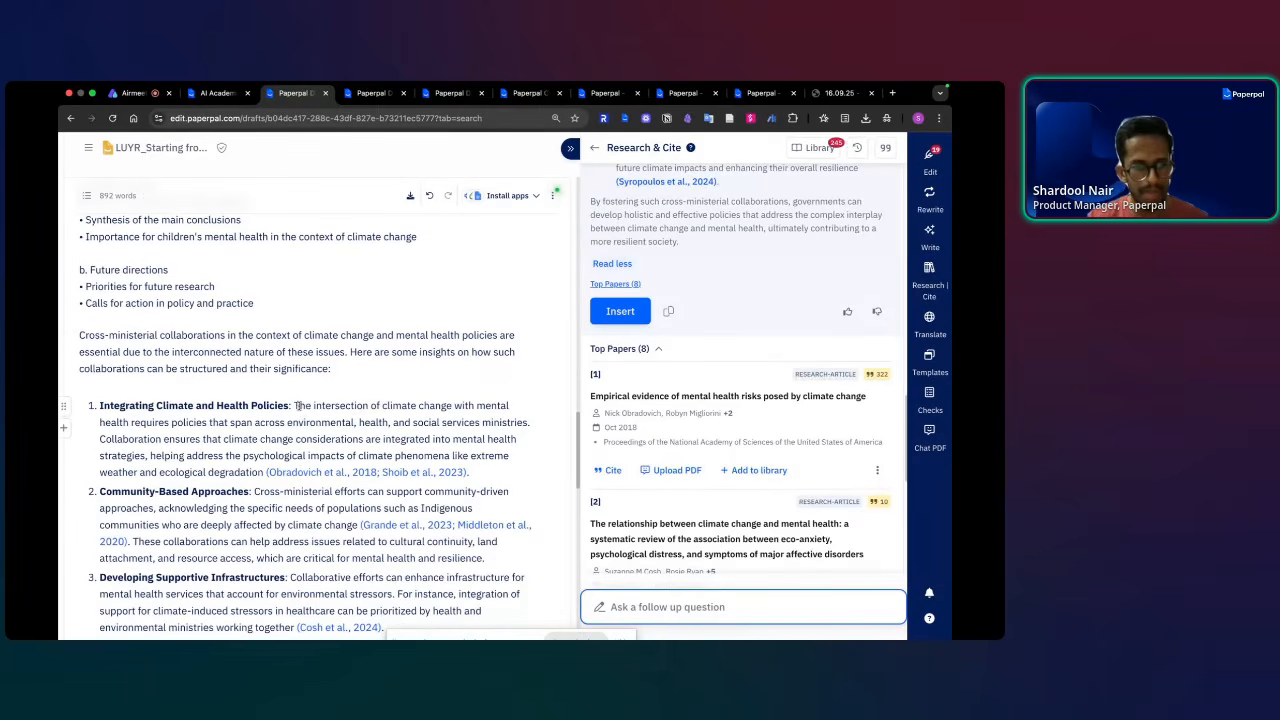
drag(294, 405, 265, 476)
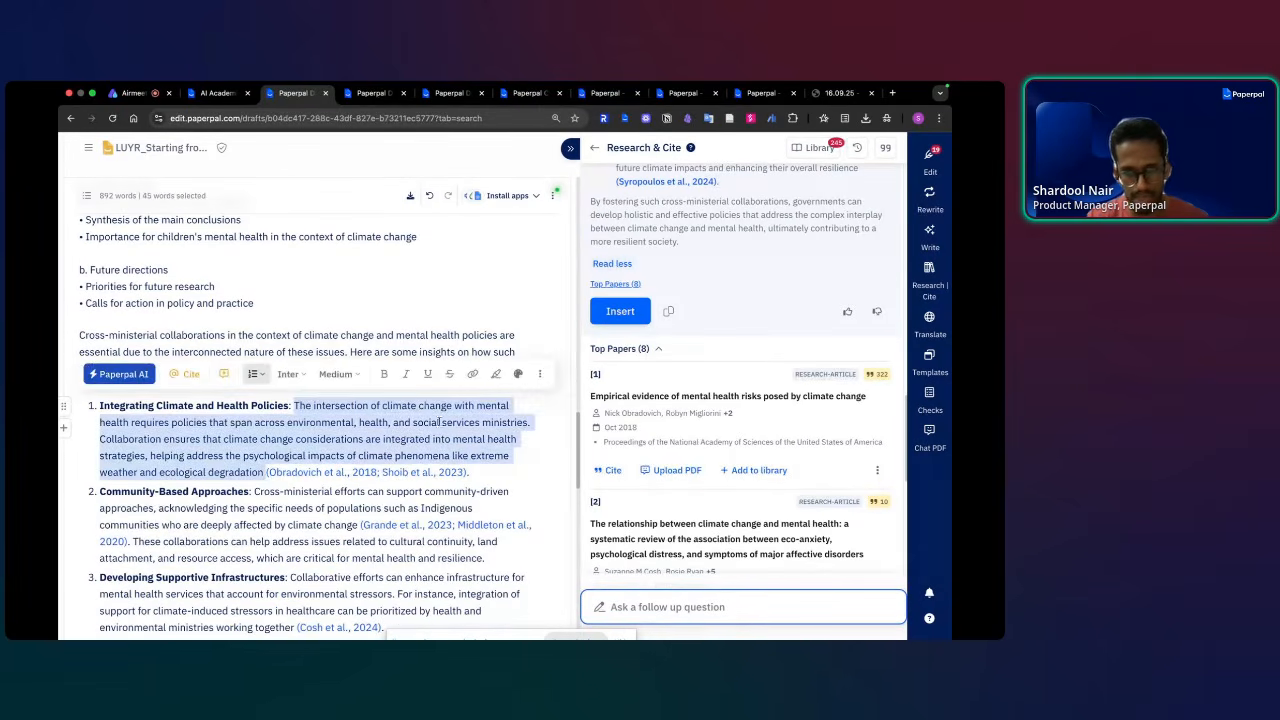
click(705, 426)
- Open the second top paper, on climate change, mental health and eco-anxiety, and copy the study aim sentence from its abstract
scroll(662, 447, down, 3)
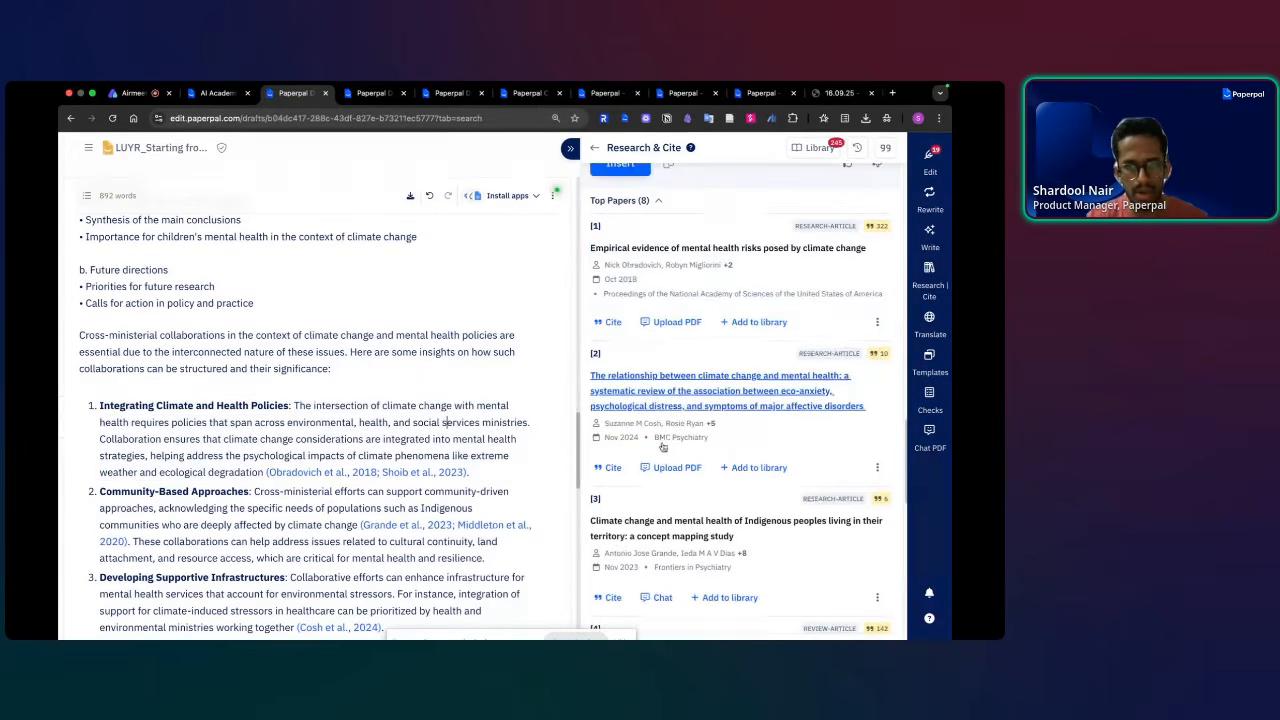
click(655, 376)
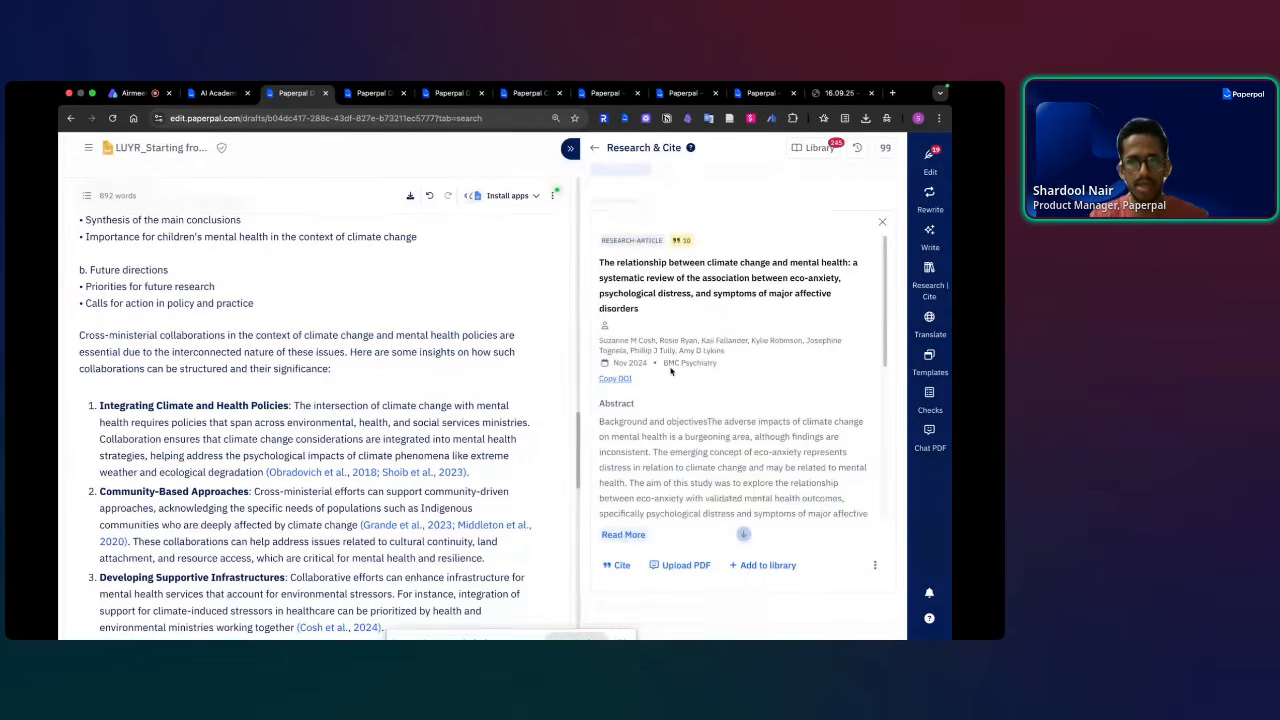
scroll(672, 373, down, 1)
scroll(680, 370, up, 1)
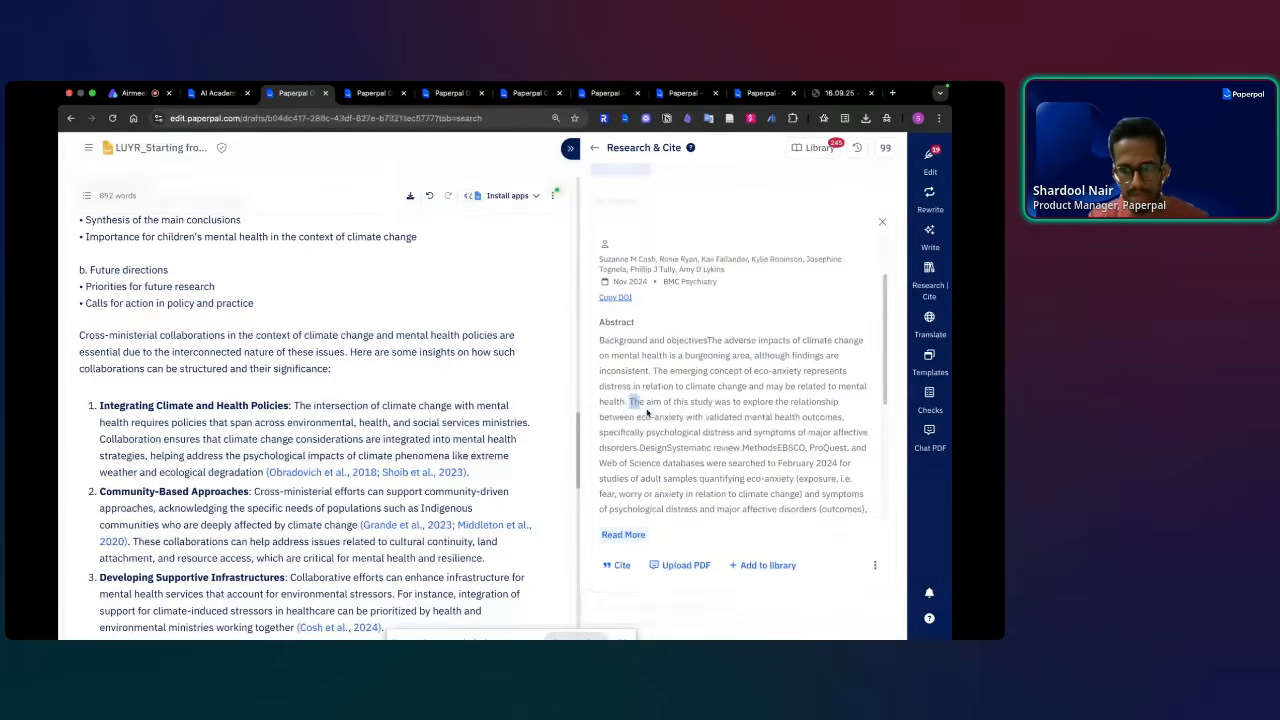
drag(628, 401, 638, 448)
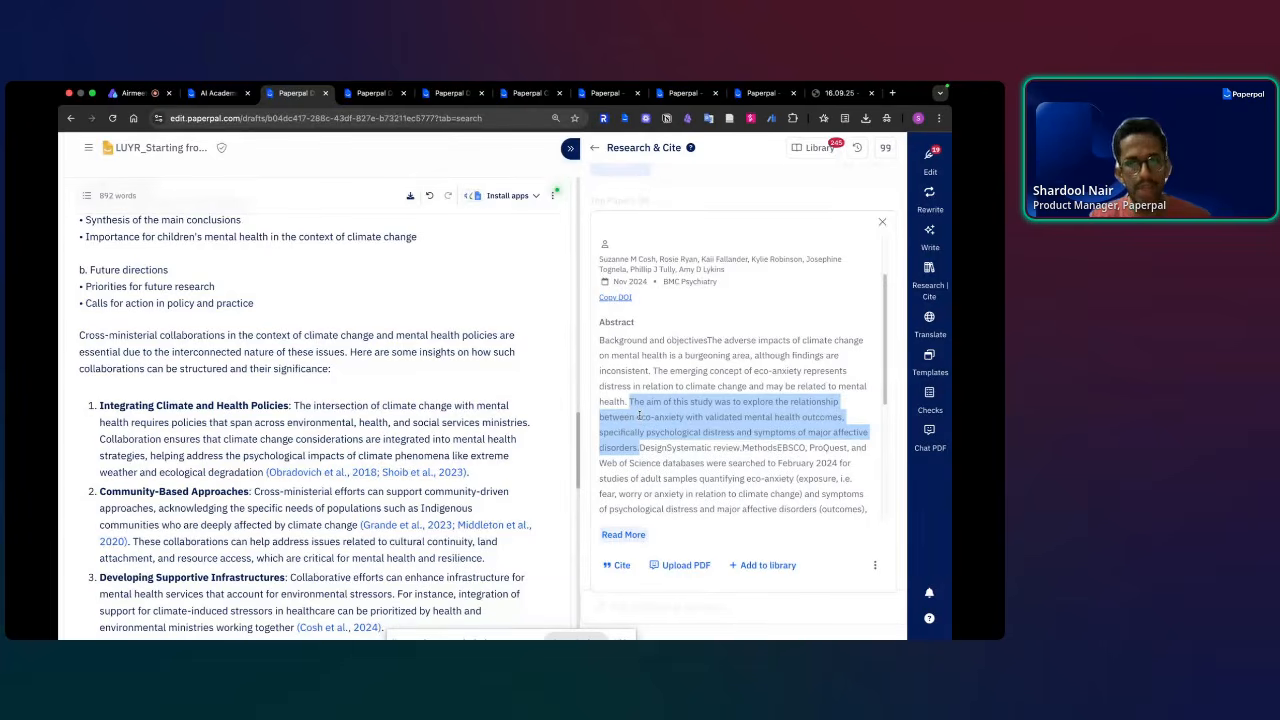
- Open the Write feature and add two blank lines below "Calls for action in policy and practice" in the document
click(931, 238)
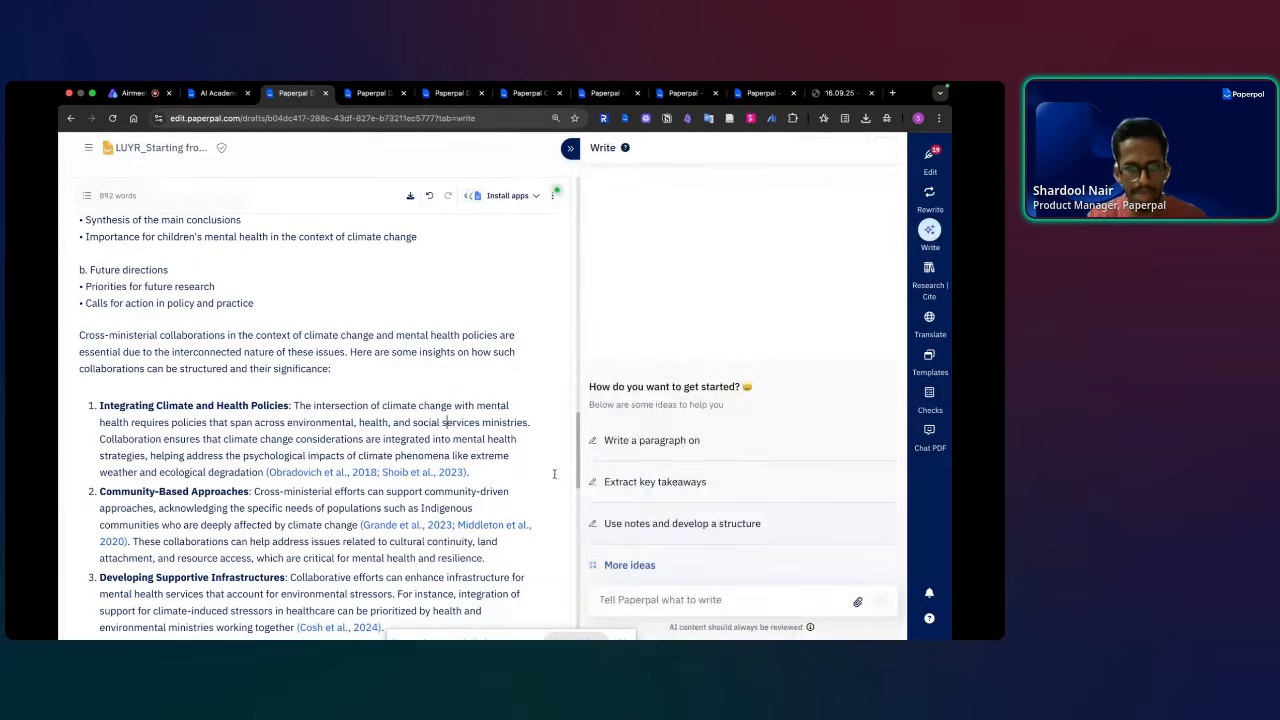
click(423, 306)
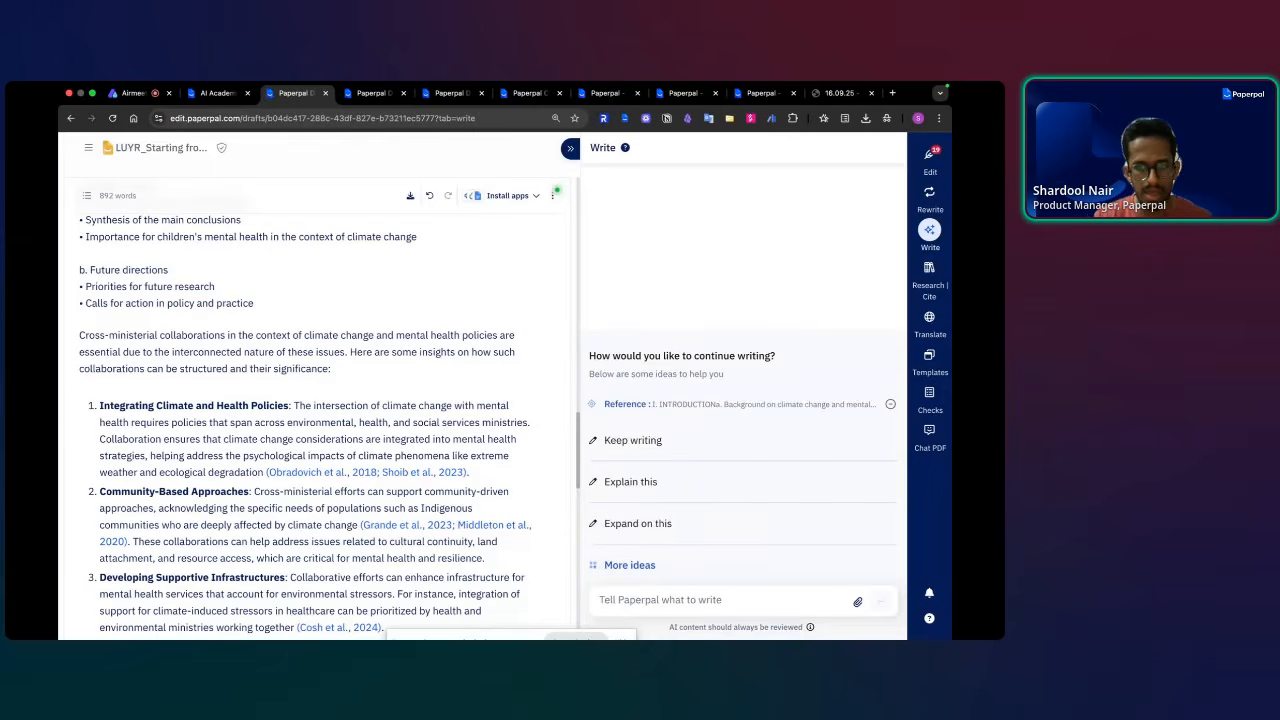
key(Return)
key(Return)
- Ask Write "tell me how I can incorporte this text here with good flow:" plus the copied aim sentence, referencing the Integrating Climate and Health Policies passage
click(619, 601)
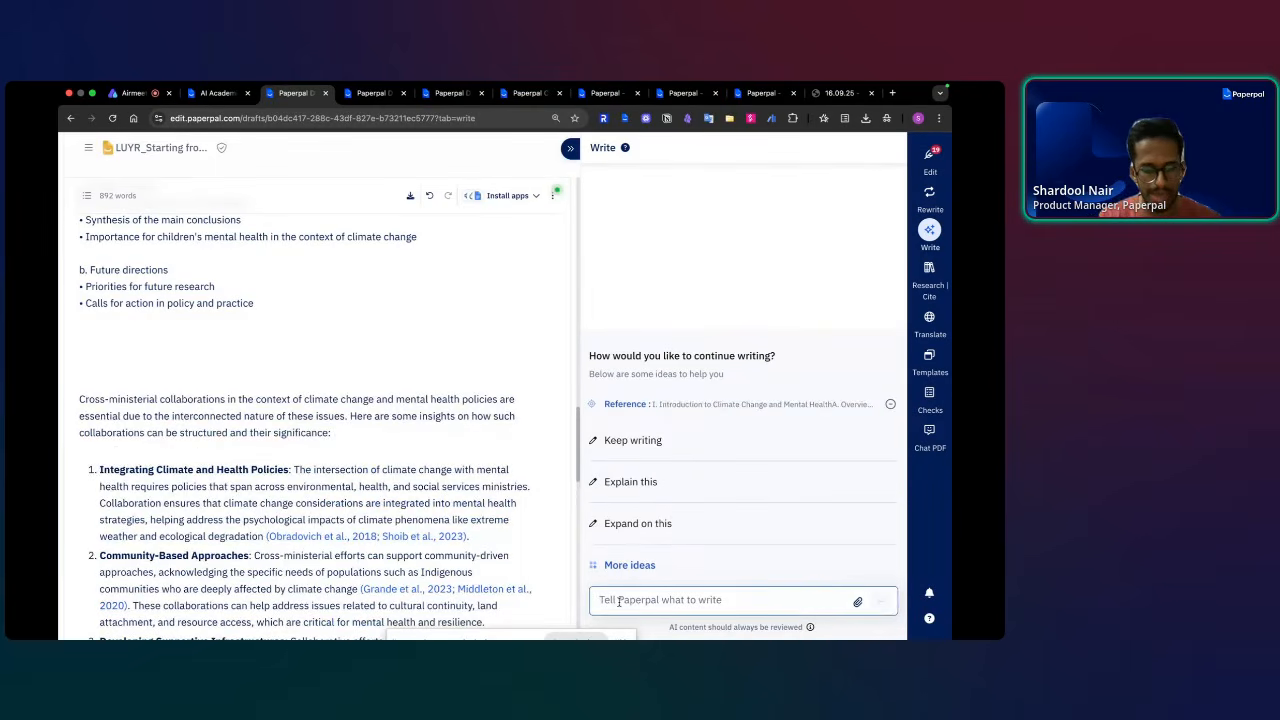
text(tell me)
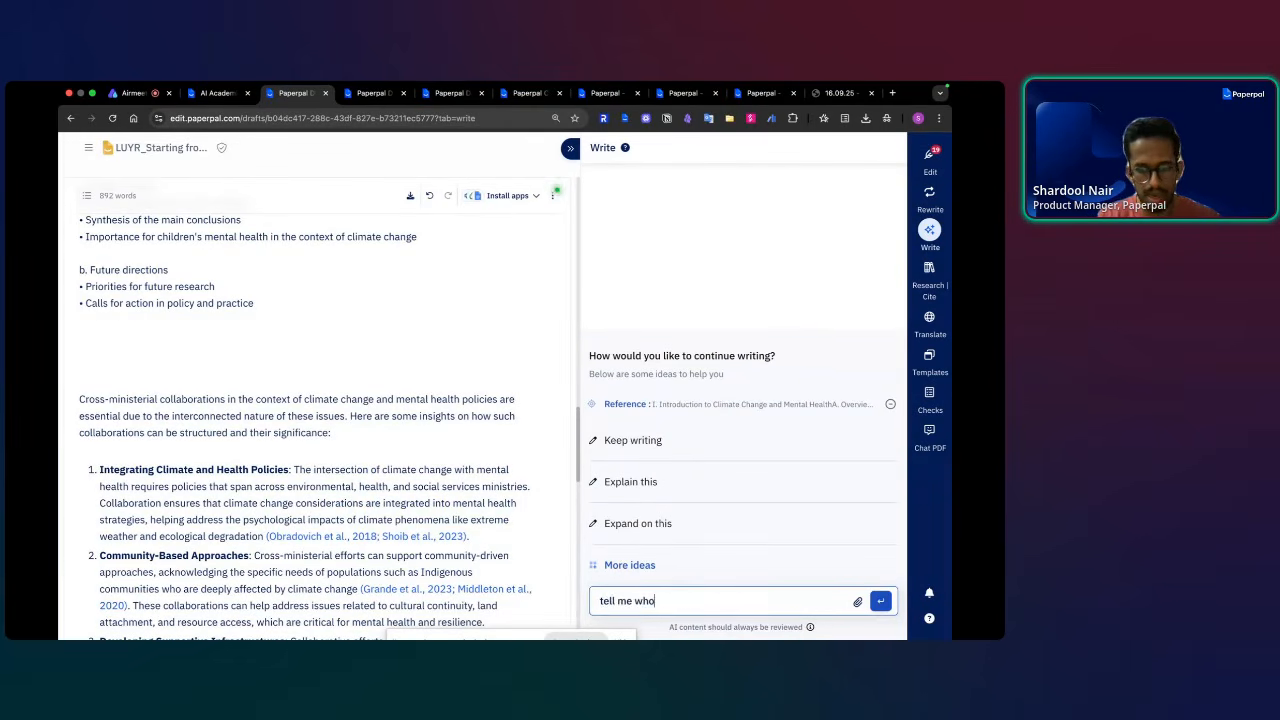
text( how I can incorporte this text)
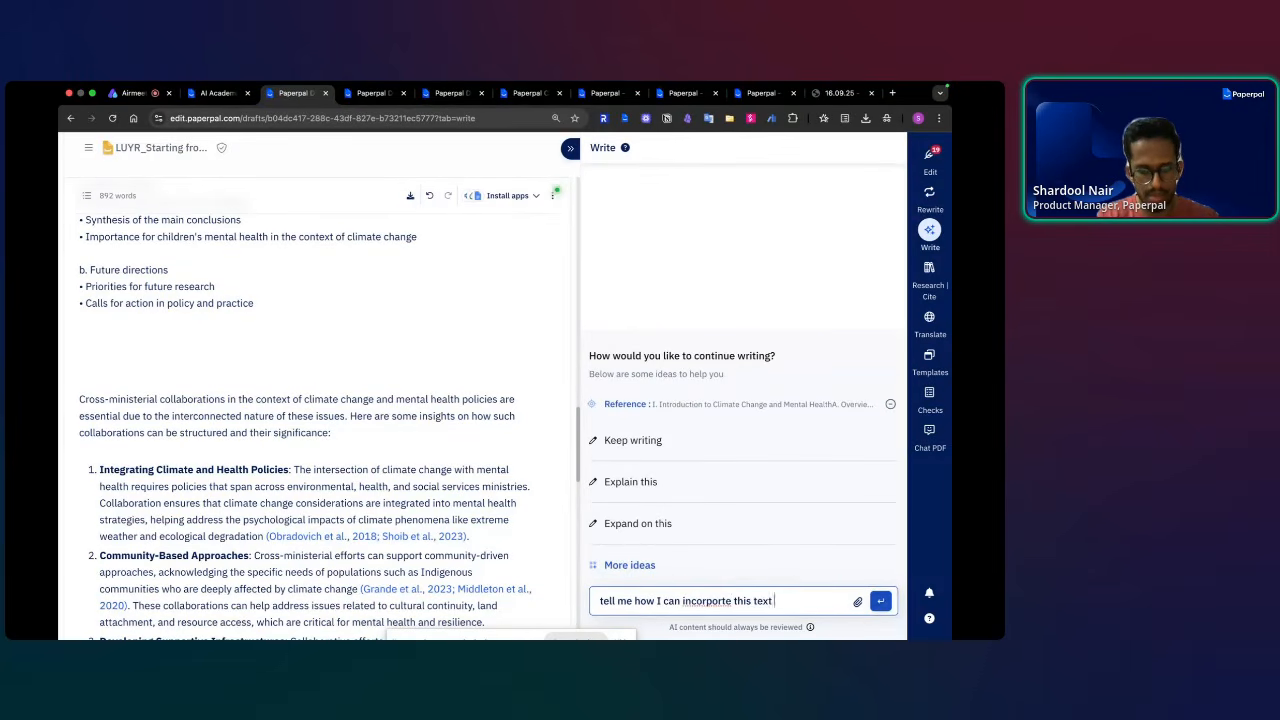
text( here wit)
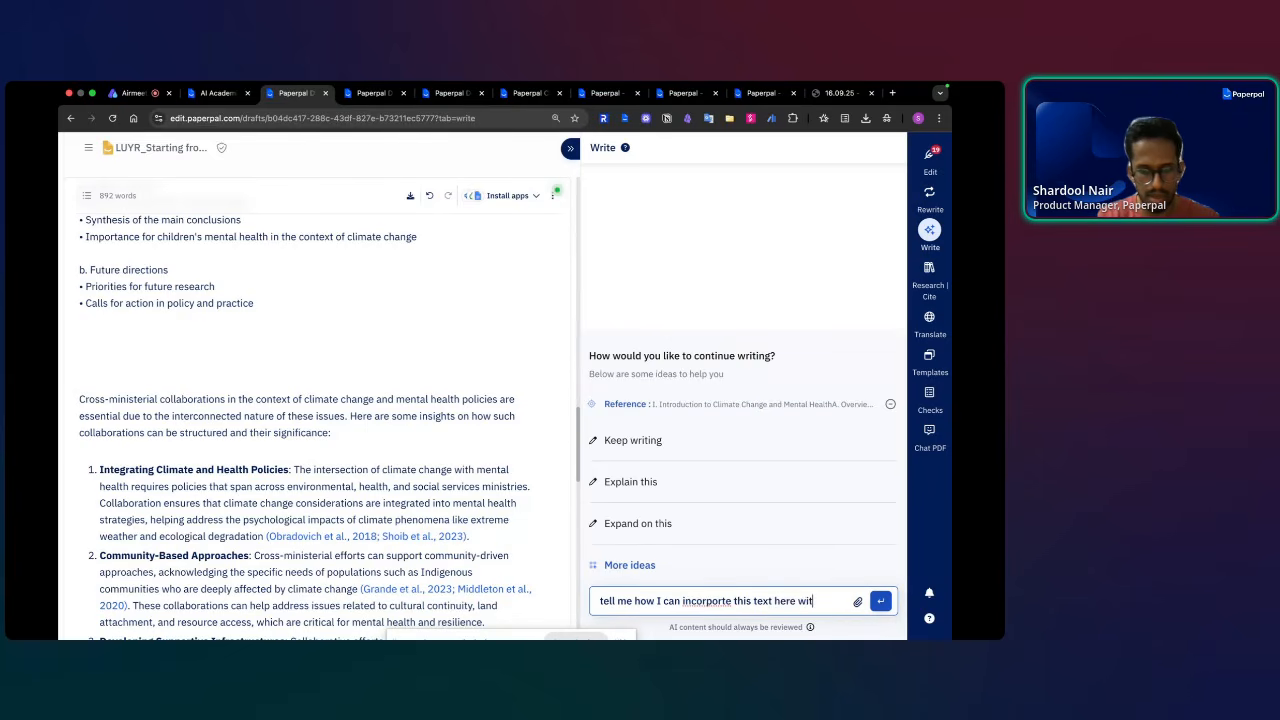
text(h good flow:)
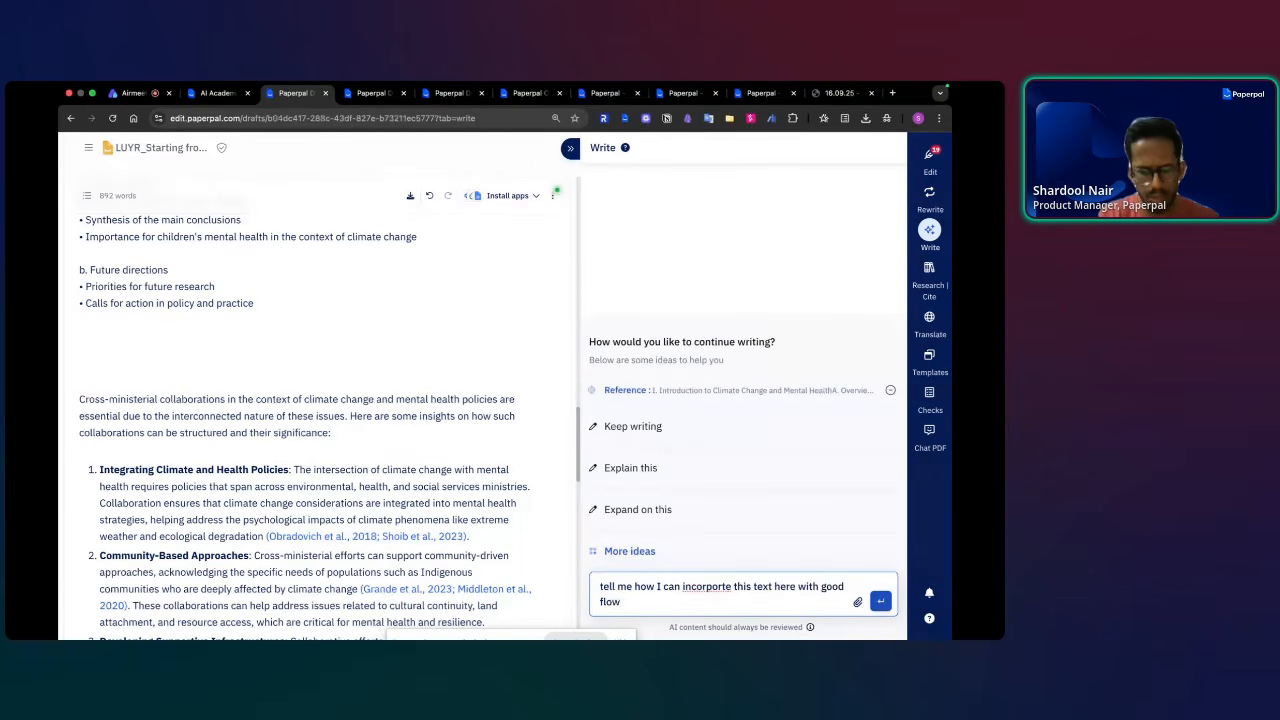
key(super+v)
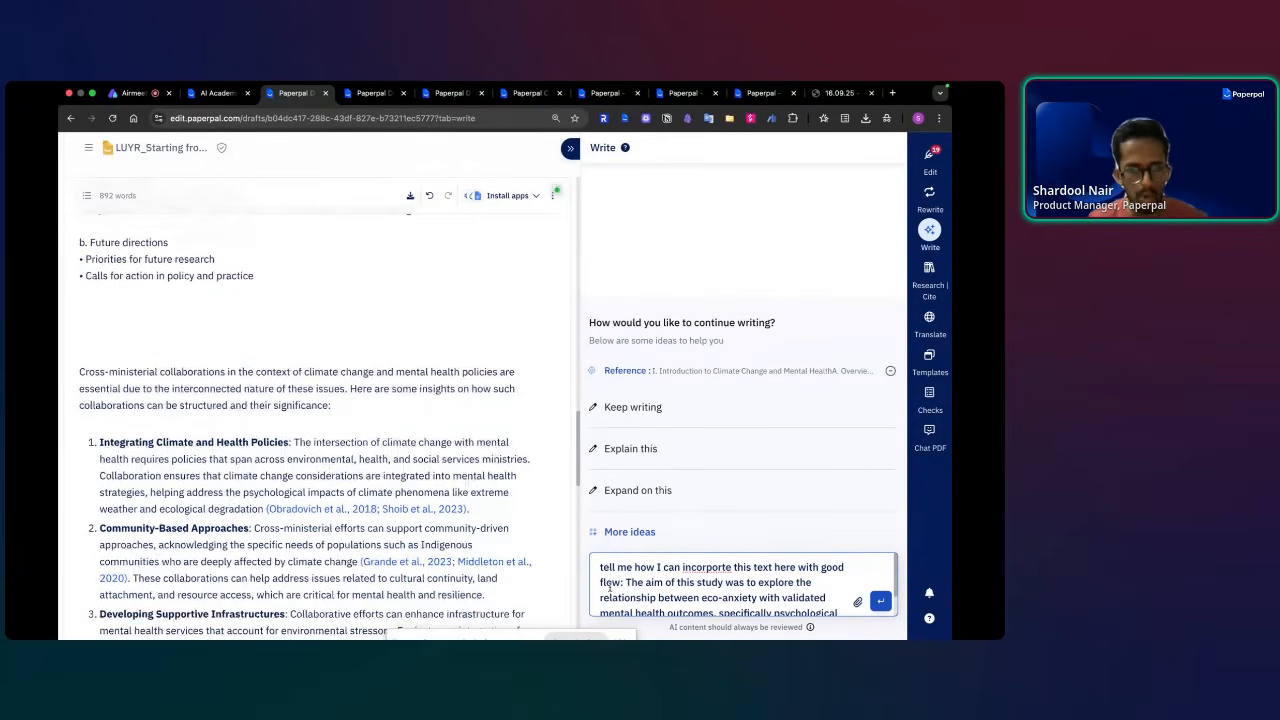
drag(294, 442, 264, 505)
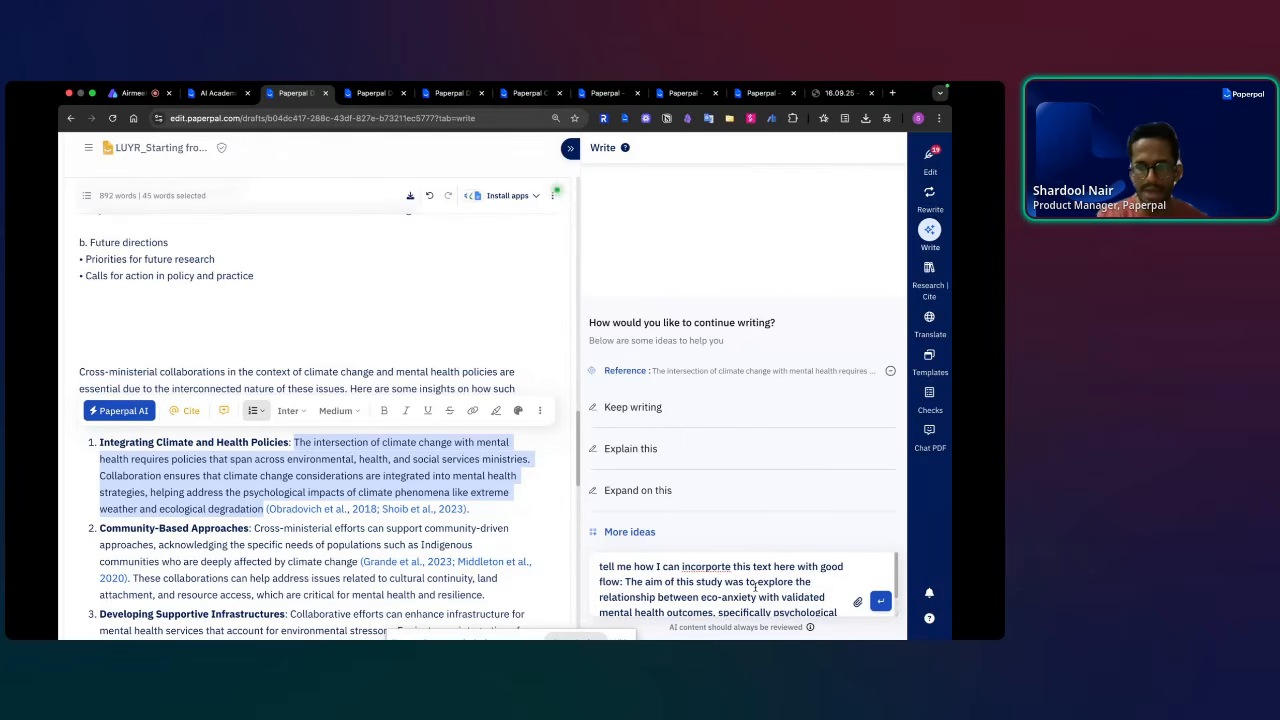
click(880, 600)
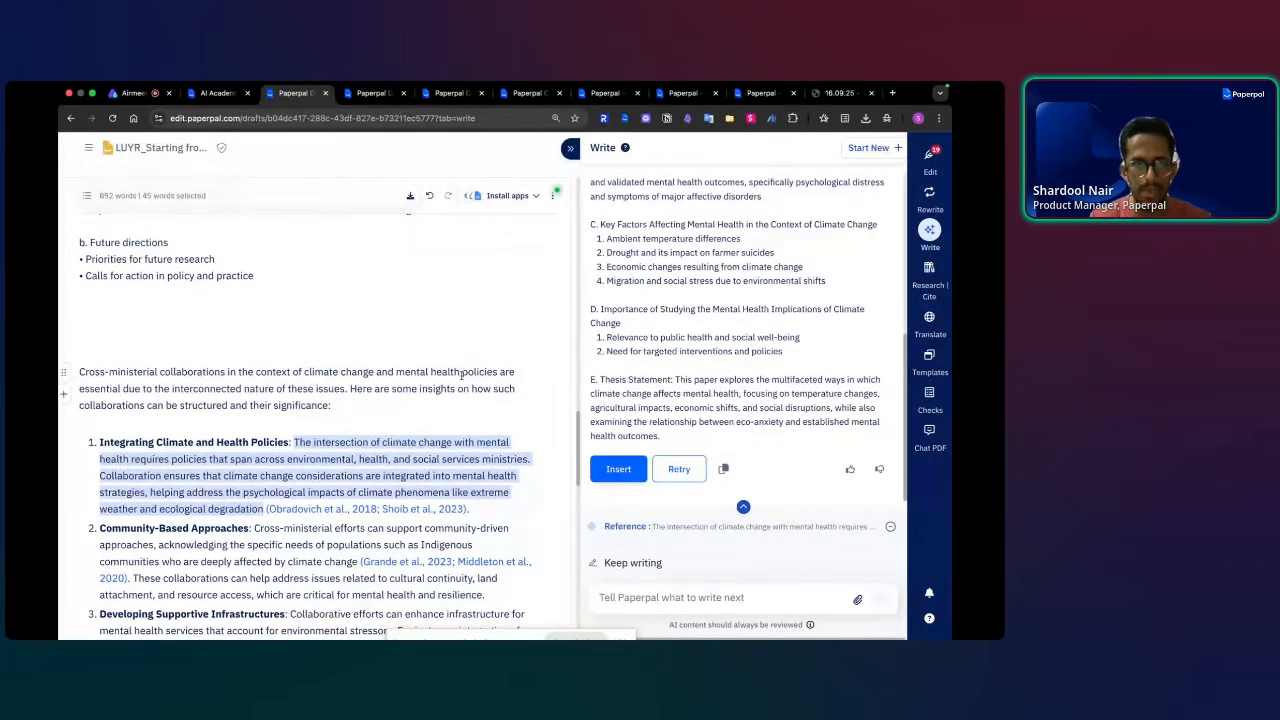
- Reopen the recent Research & Cite question on cross-ministerial collaborations, climate change and mental health policies, and go to its top papers
scroll(460, 416, down, 5)
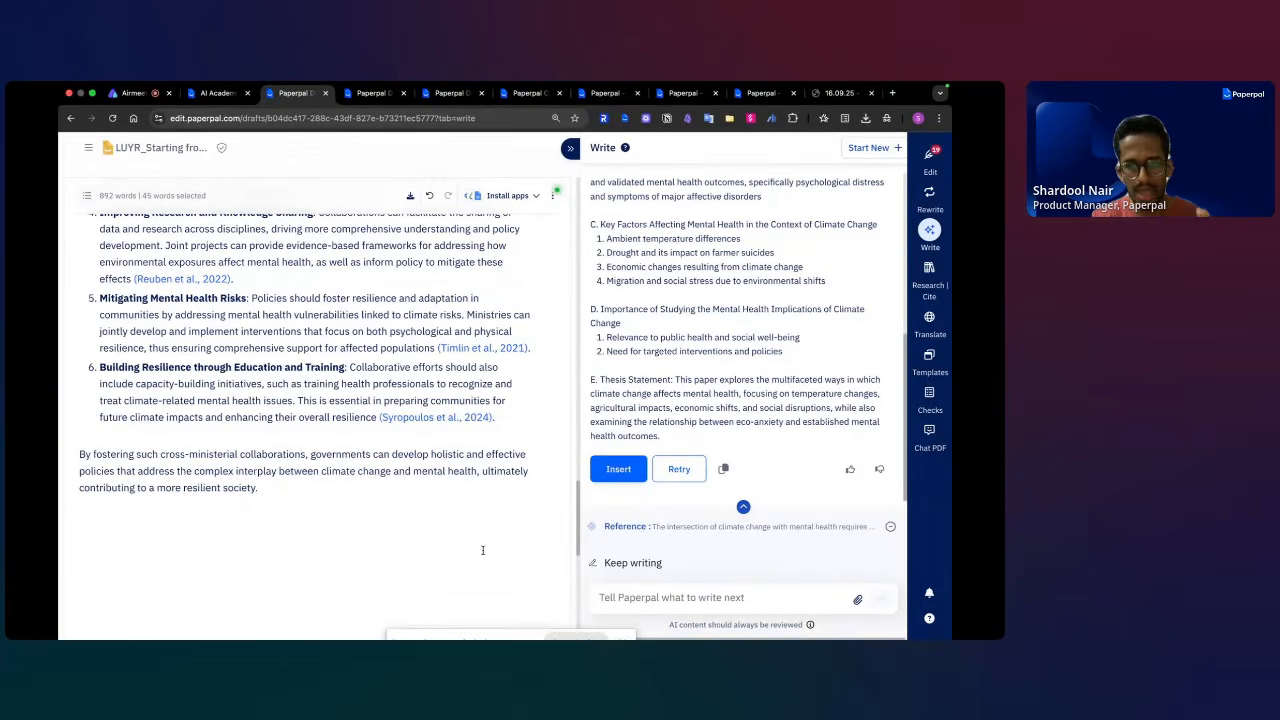
click(930, 280)
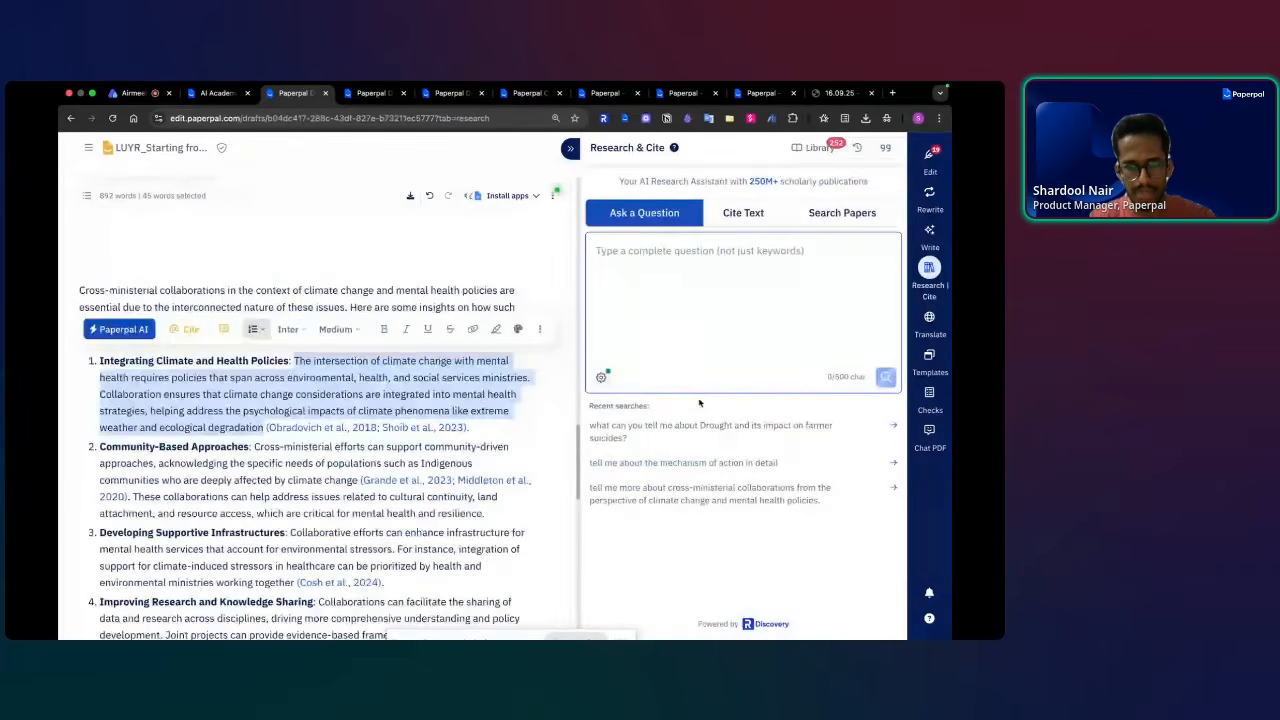
click(712, 489)
scroll(675, 446, down, 3)
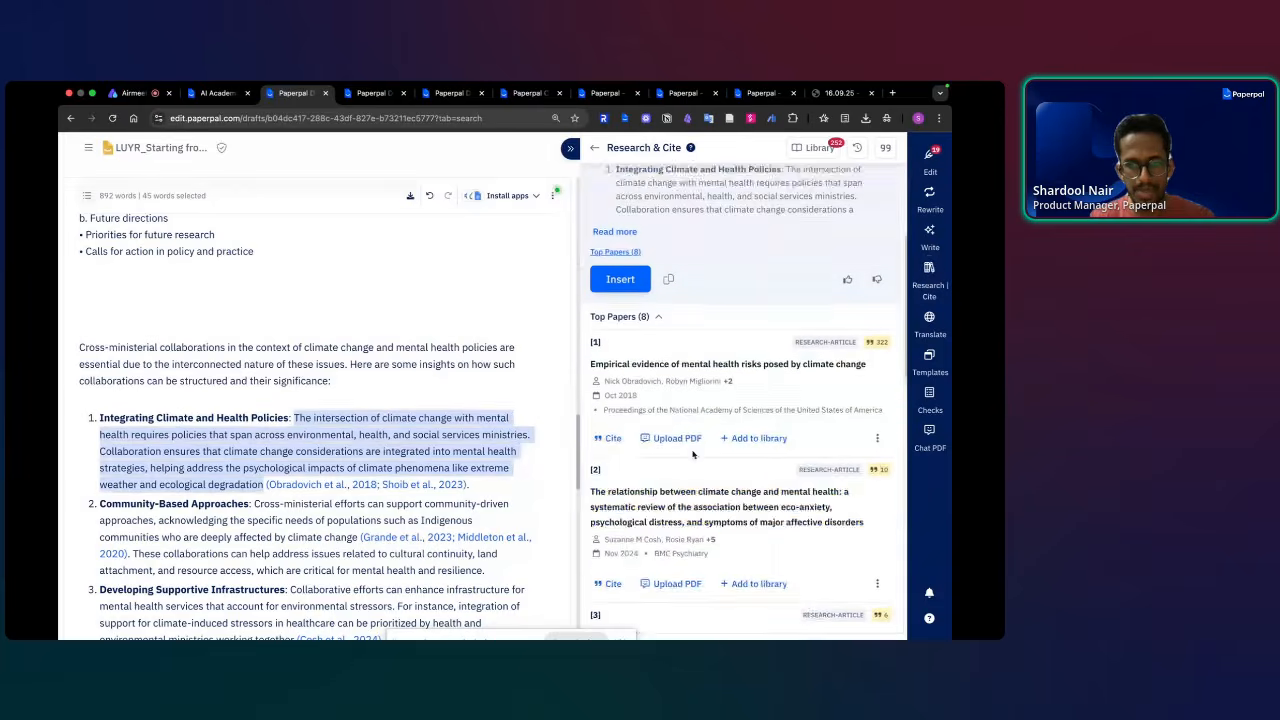
- Compare the chat options of the top papers and start a PDF chat with the Indigenous peoples concept mapping study
click(555, 353)
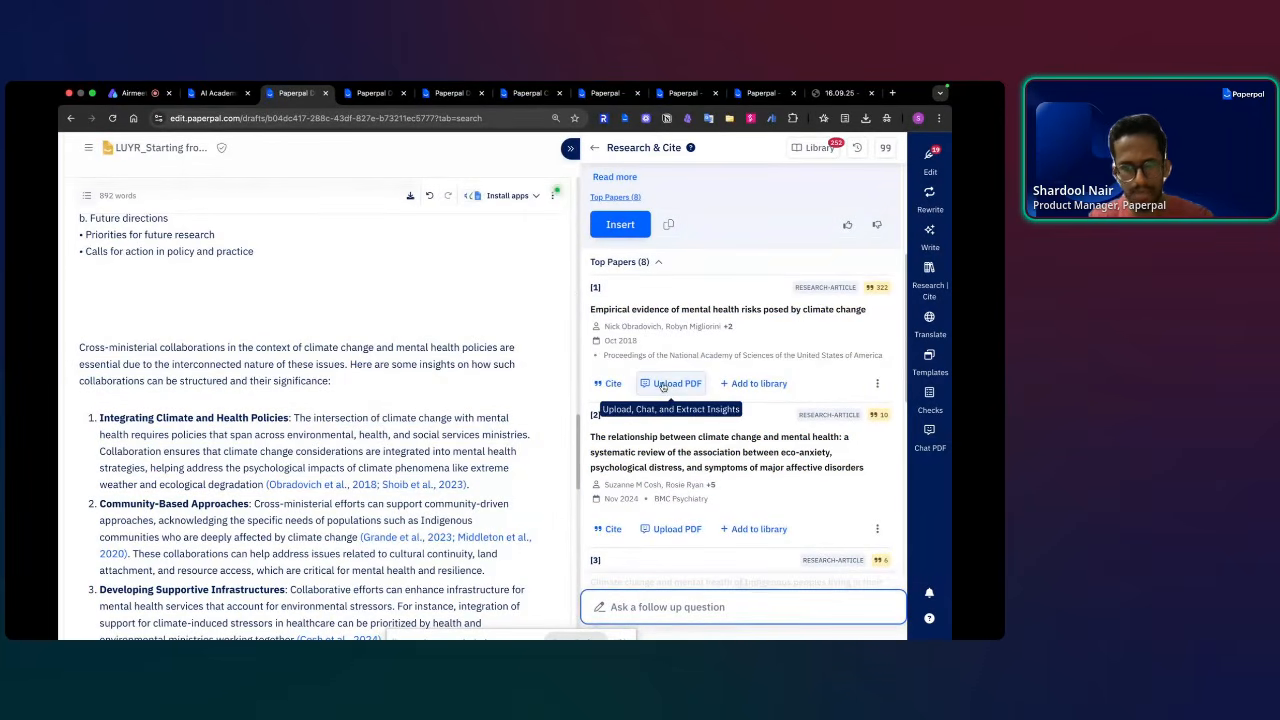
scroll(687, 389, down, 1)
scroll(687, 389, down, 2)
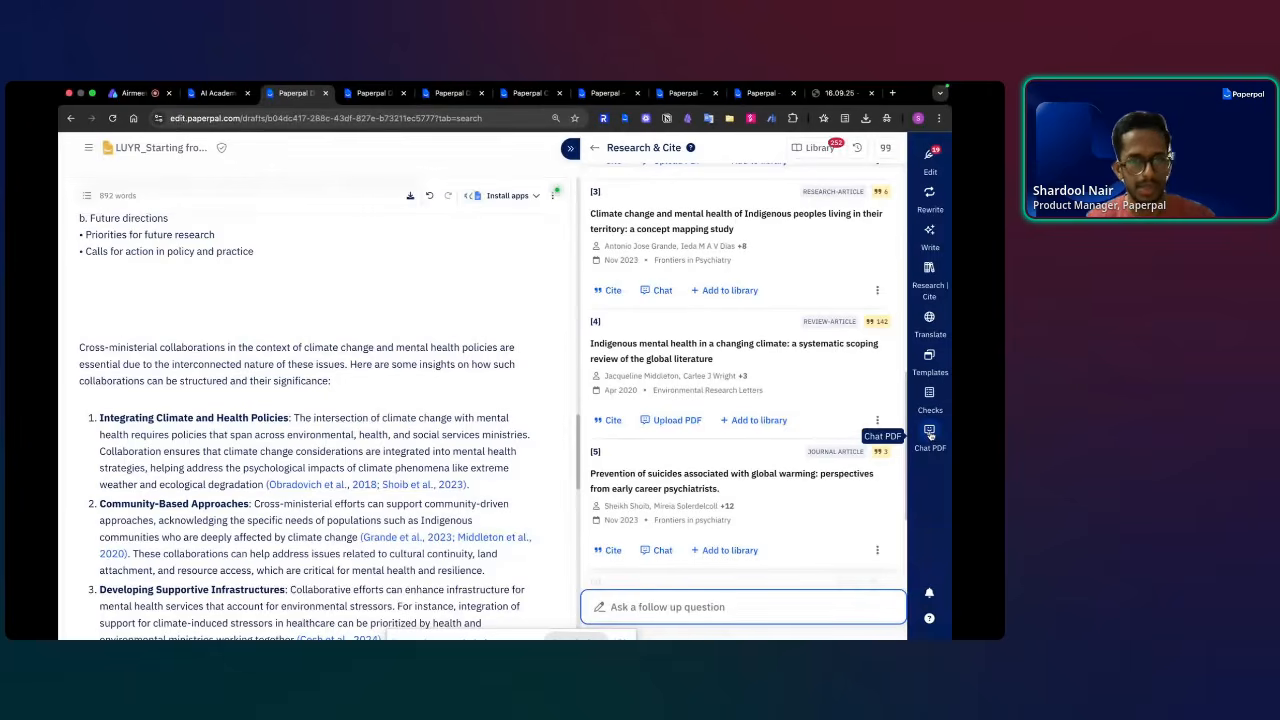
scroll(732, 340, up, 1)
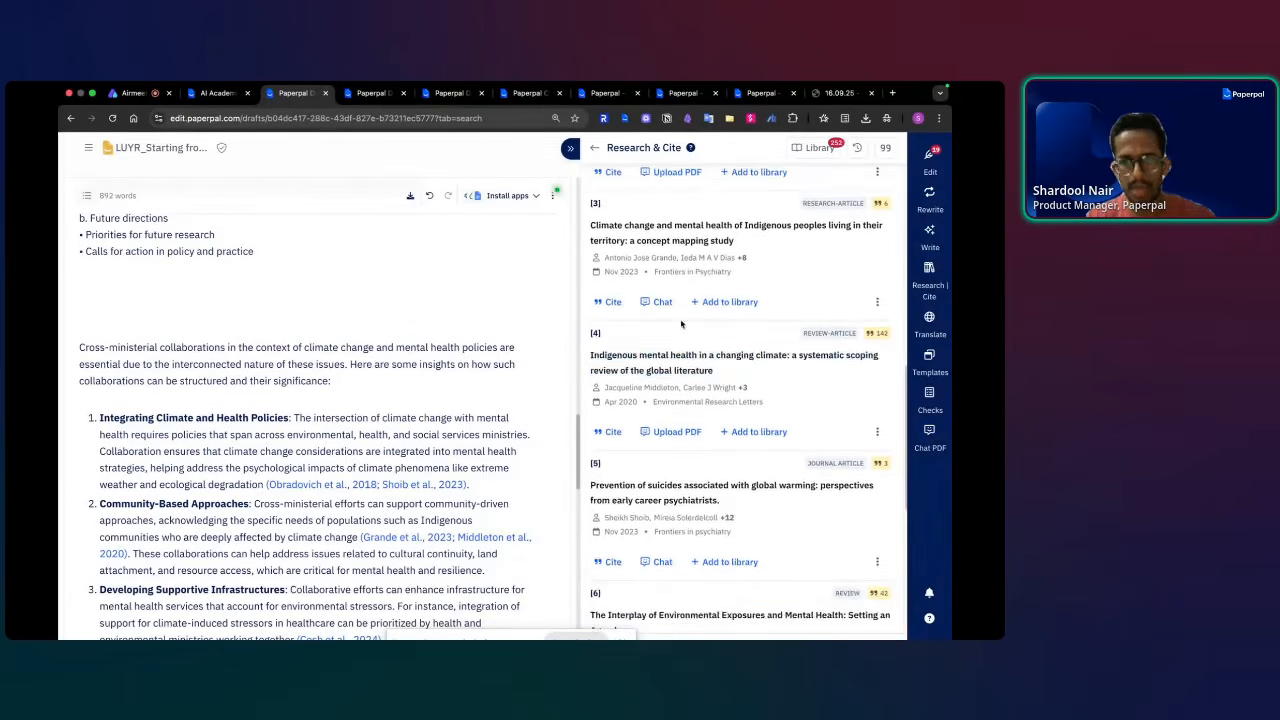
scroll(735, 338, up, 1)
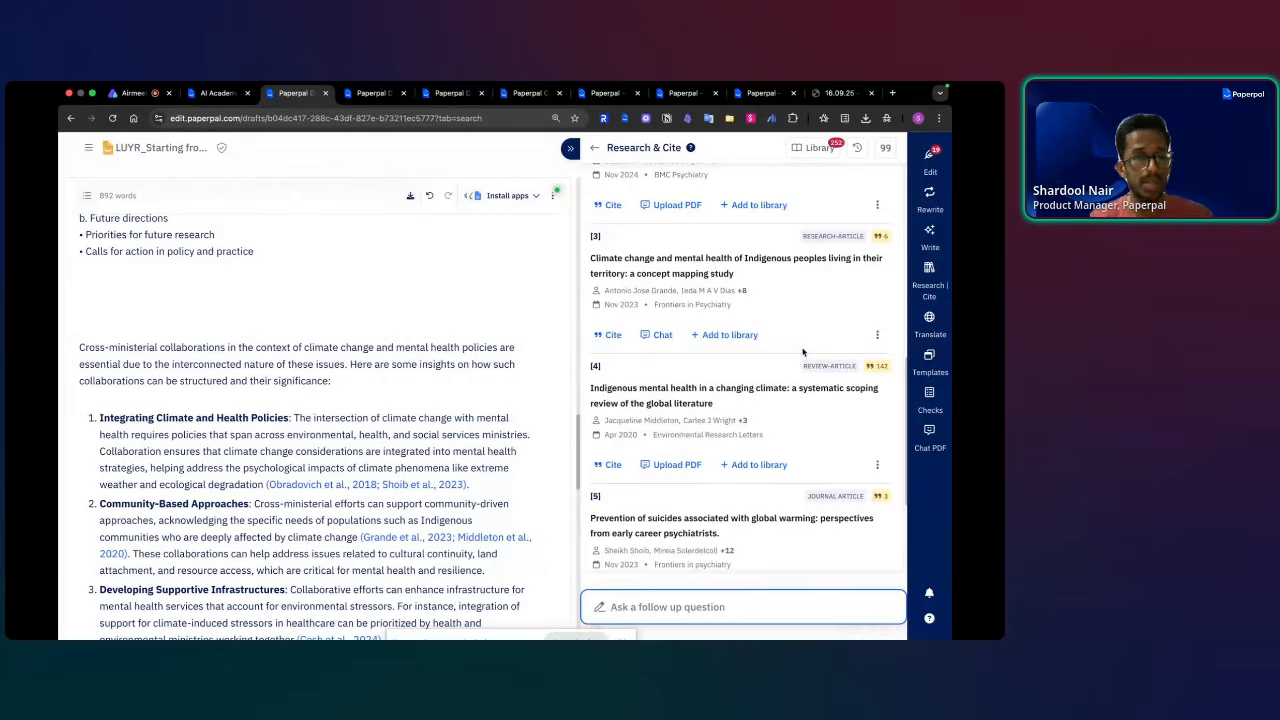
scroll(796, 441, up, 1)
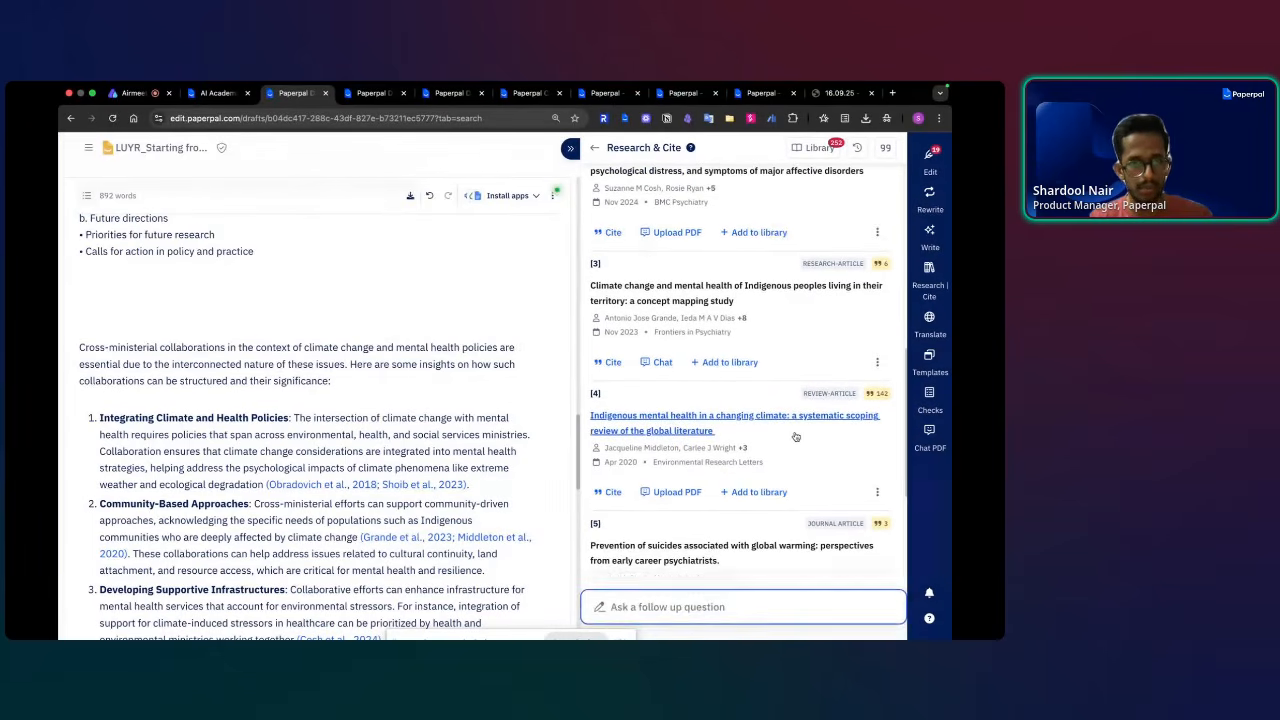
scroll(775, 370, up, 1)
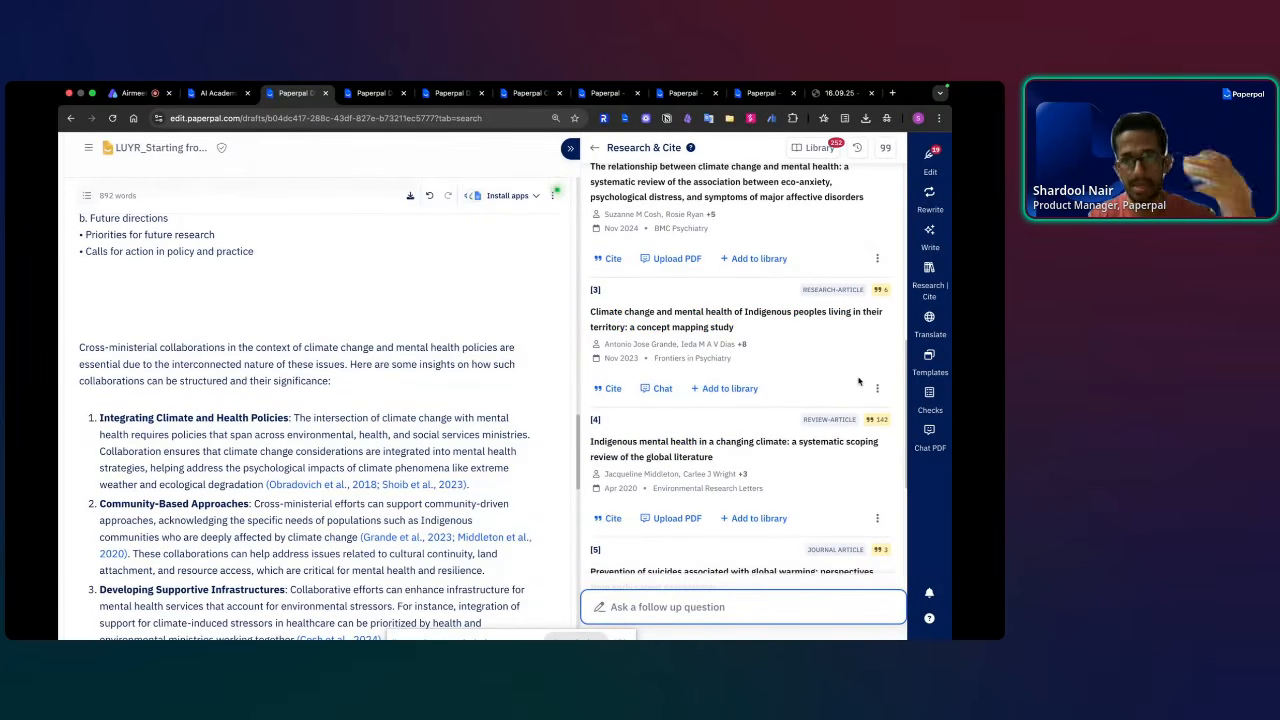
click(655, 389)
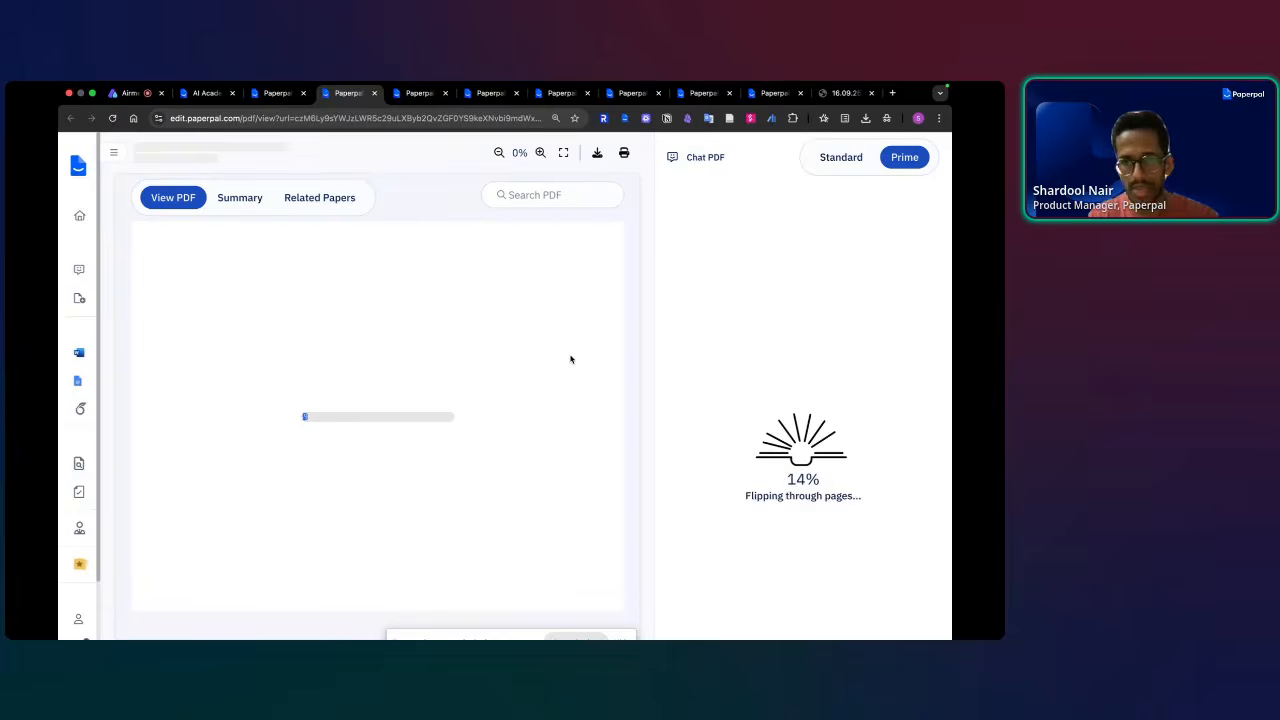
- Return to the draft and open the full Chat PDF page from its Chat with PDF feature
click(278, 93)
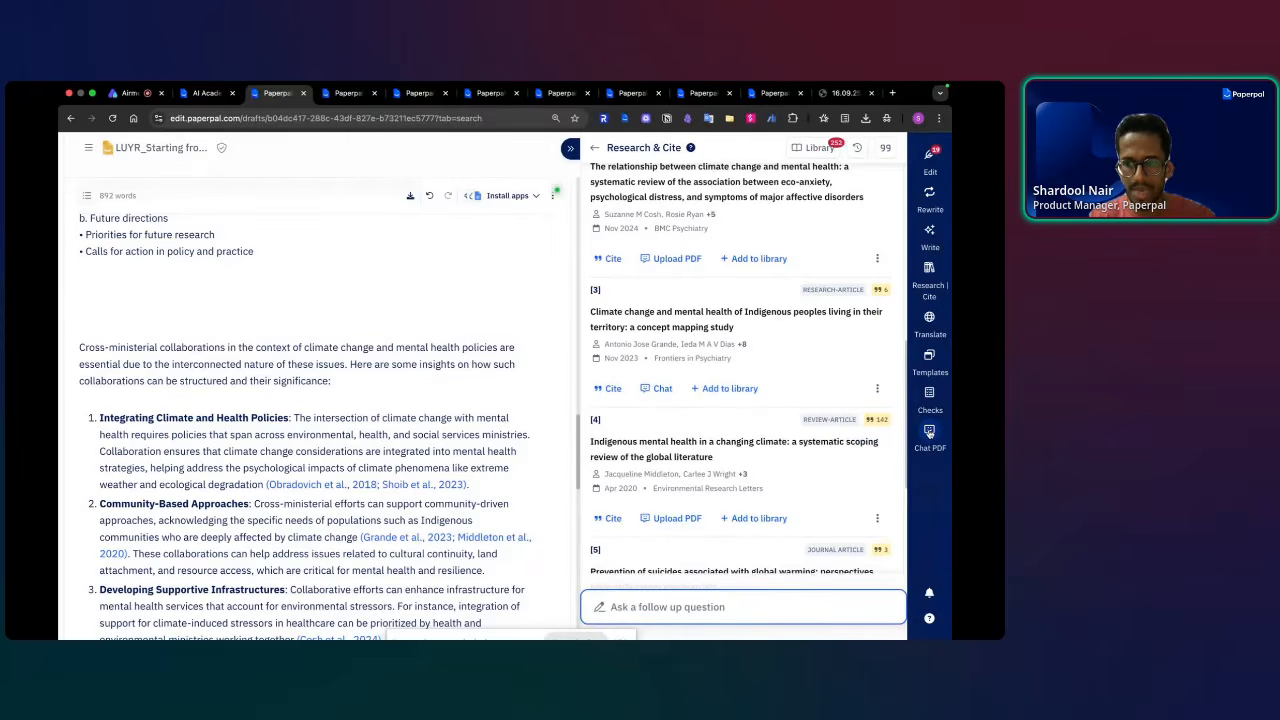
click(930, 432)
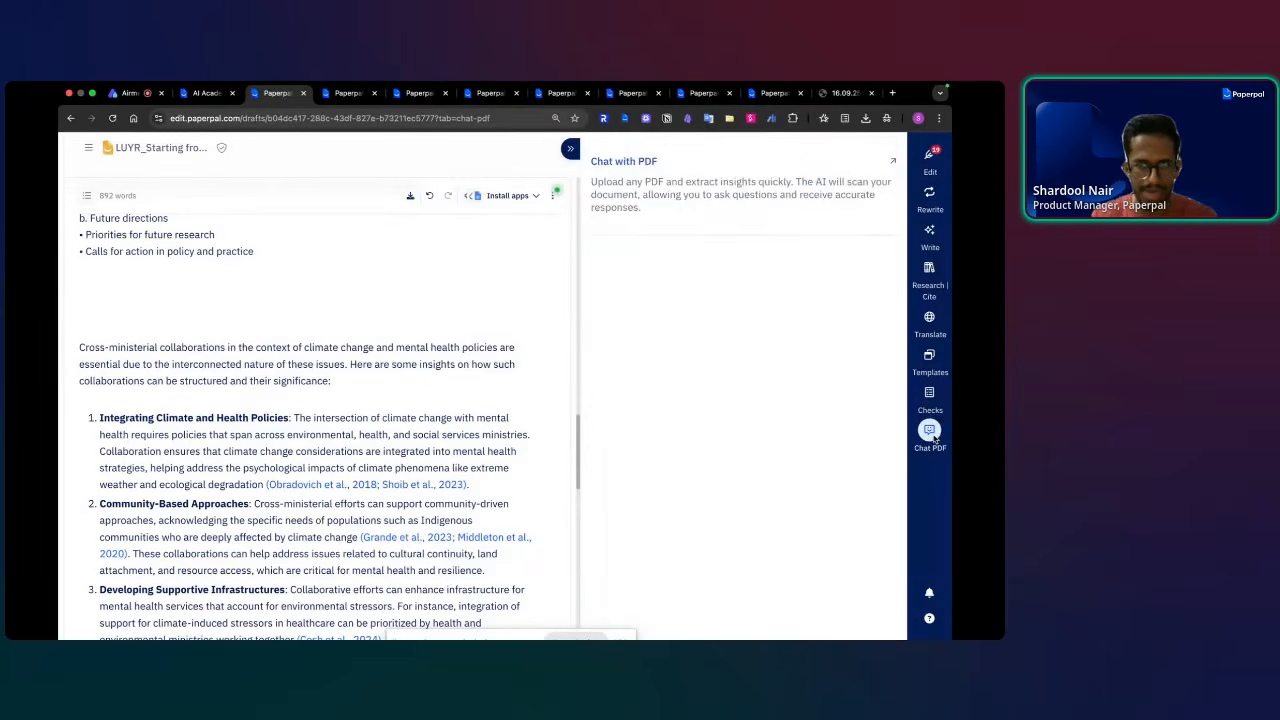
click(739, 181)
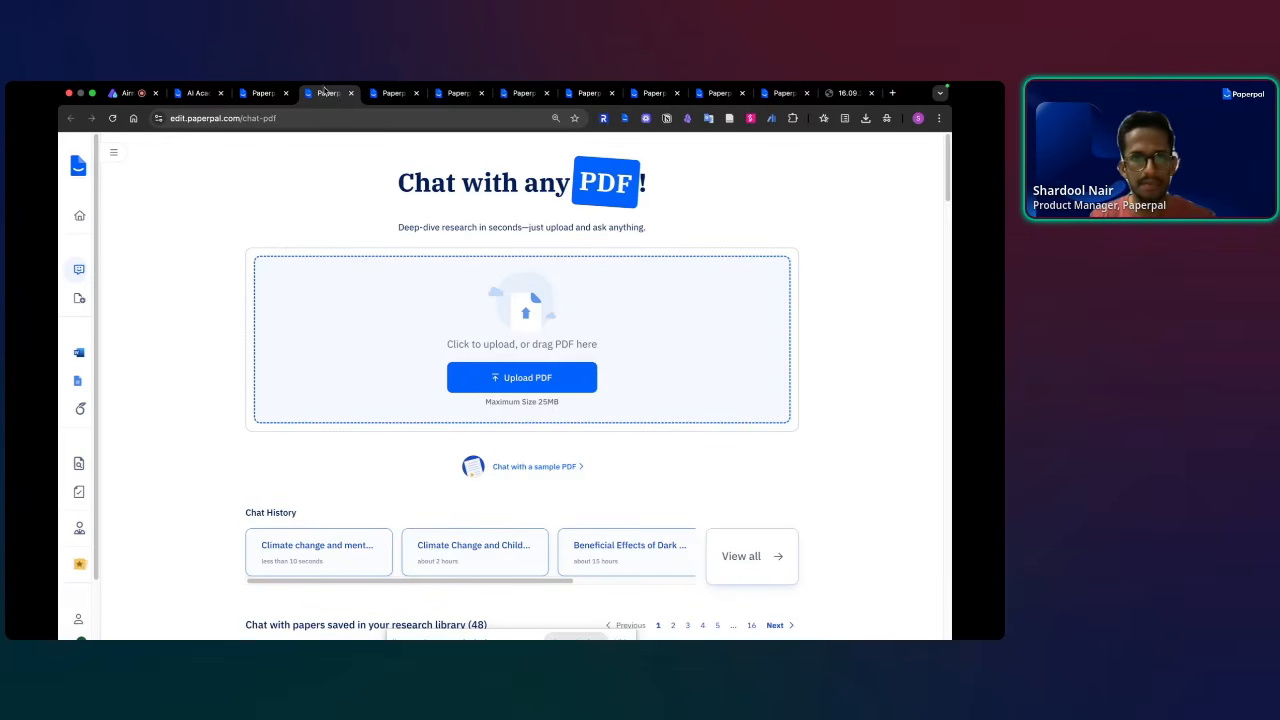
- Check the newly loaded Indigenous peoples PDF, then bring up the existing chat for "Climate Change and Children's Mental Health: A Developmental Perspective"
click(402, 100)
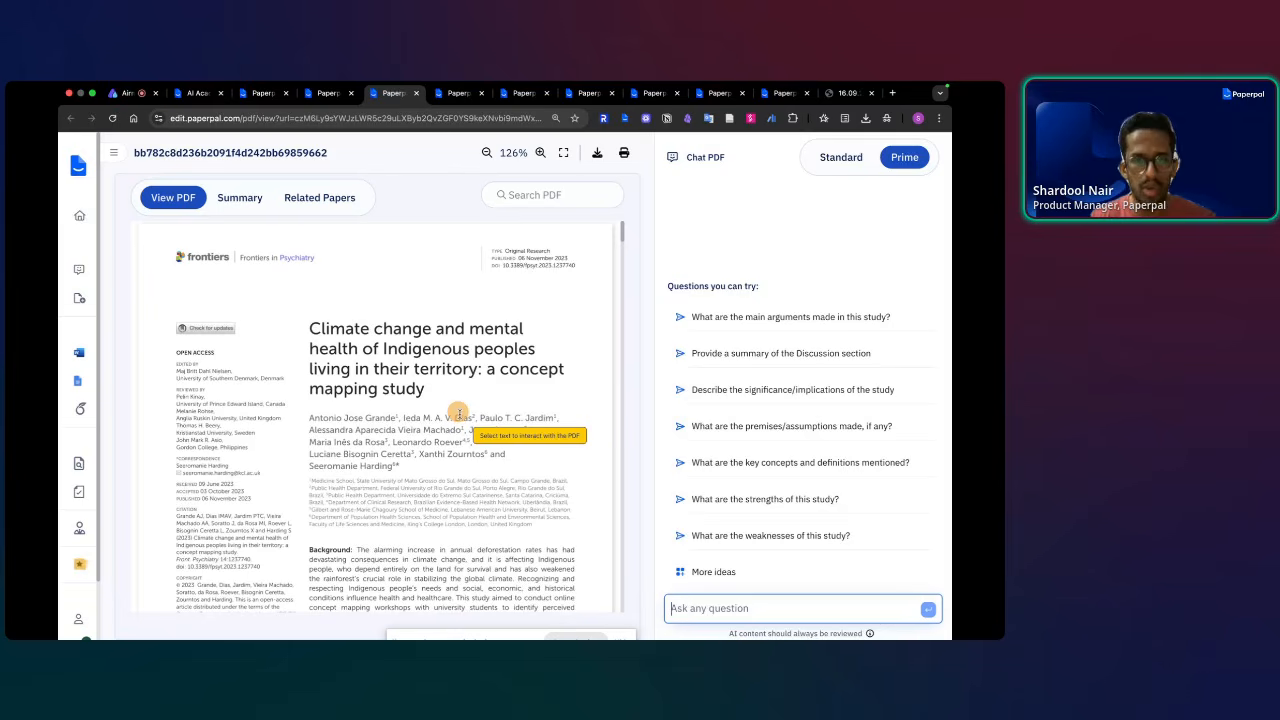
click(520, 107)
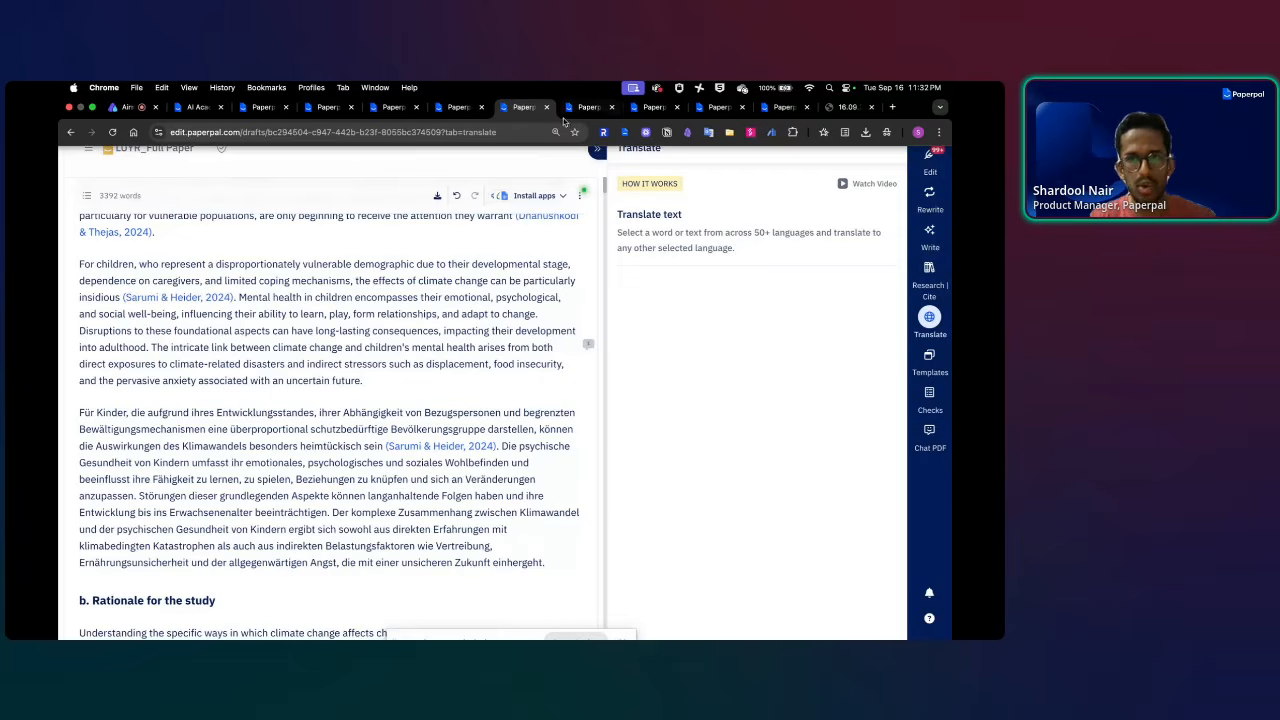
click(585, 107)
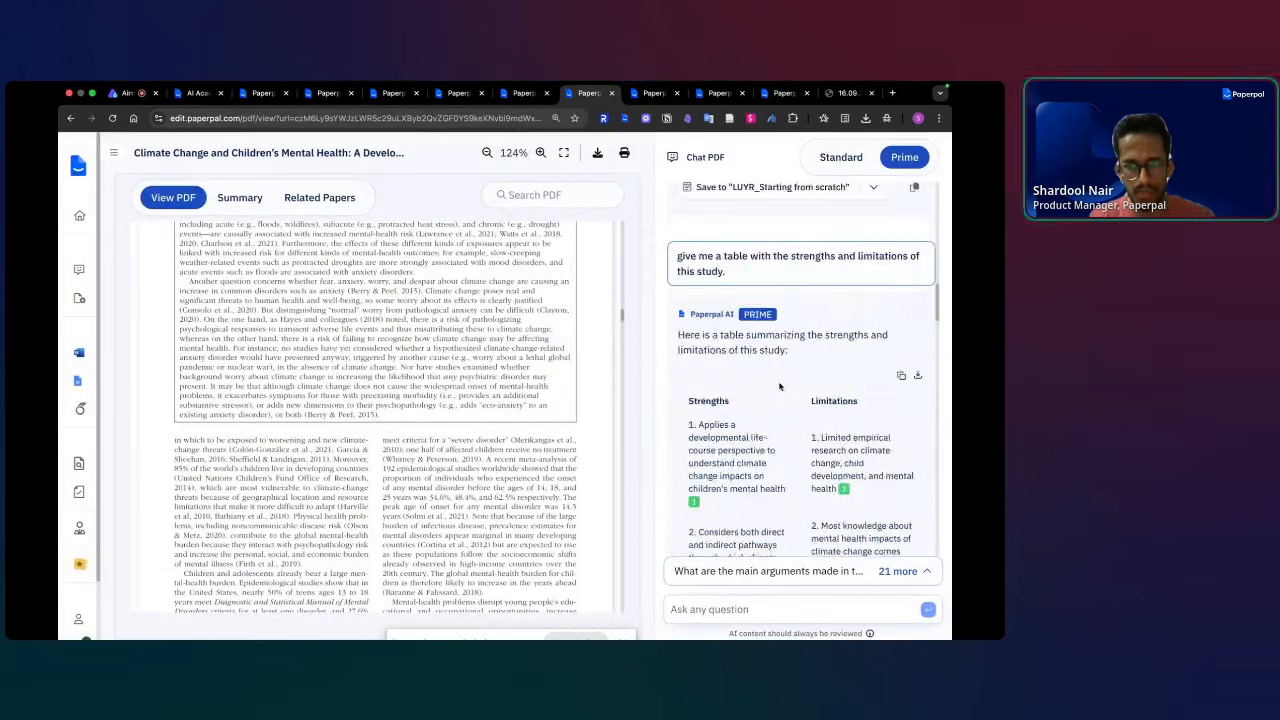
scroll(779, 386, down, 10)
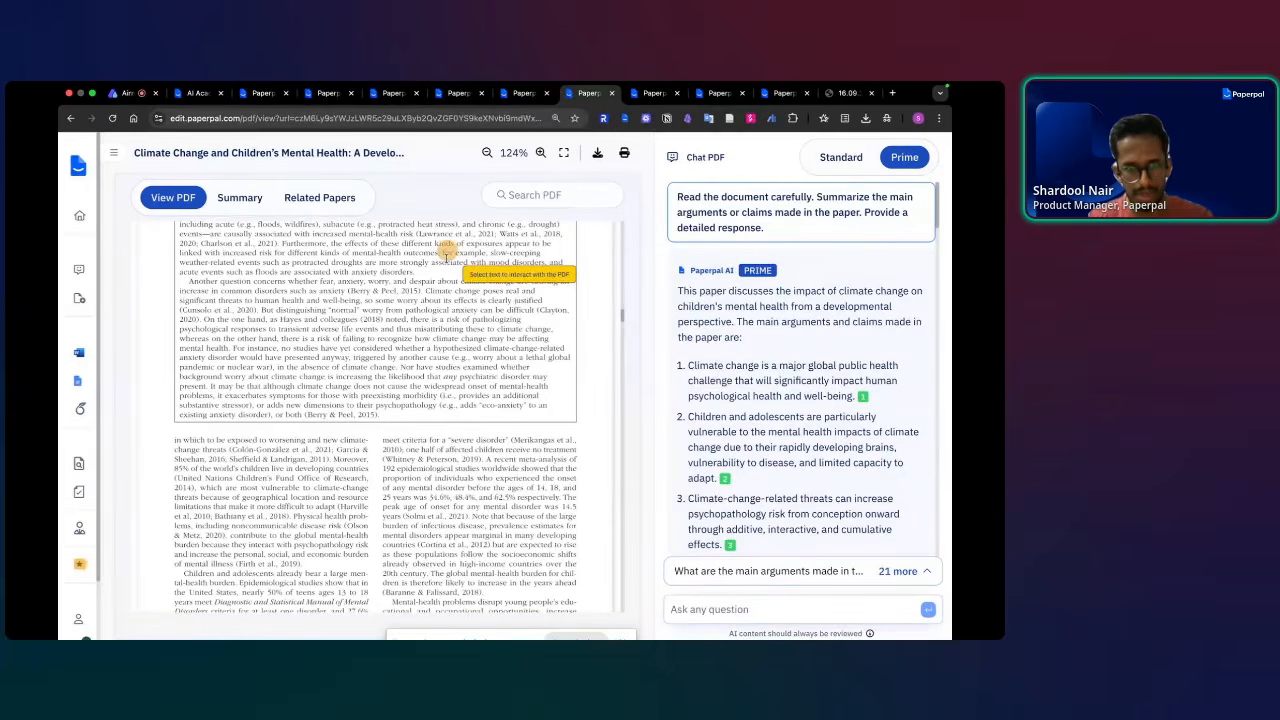
scroll(444, 252, up, 15)
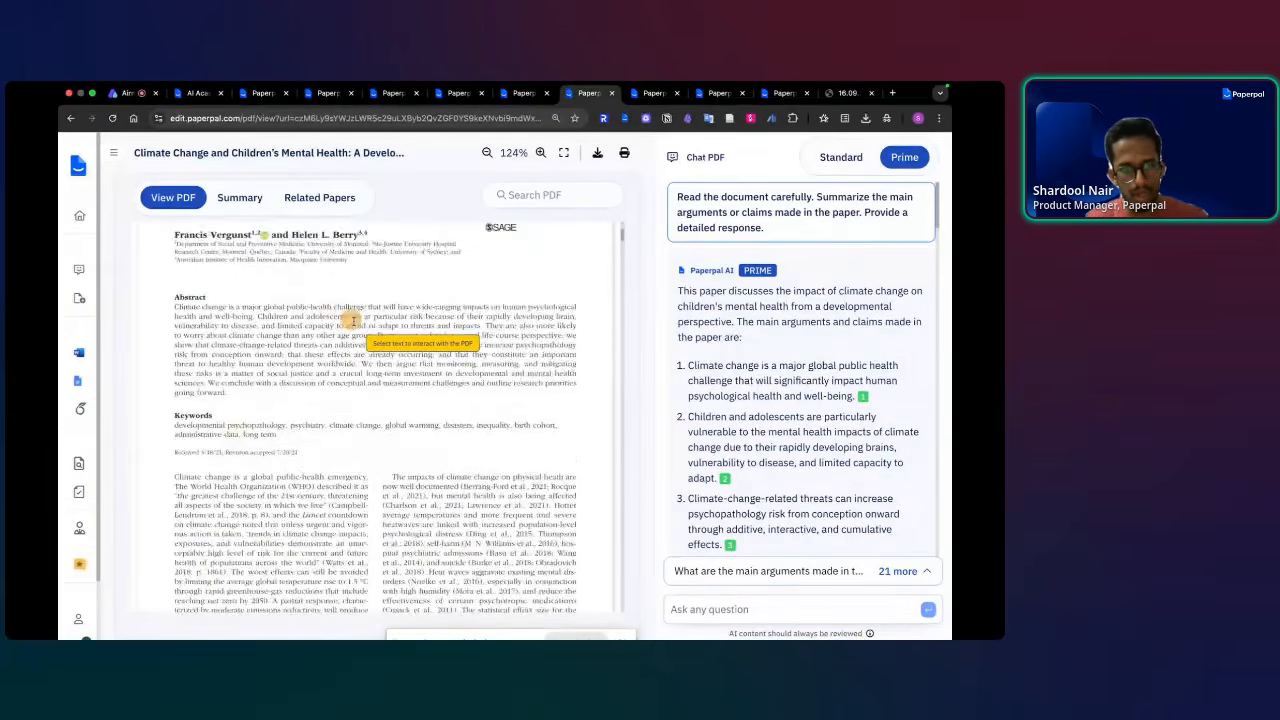
scroll(352, 320, up, 3)
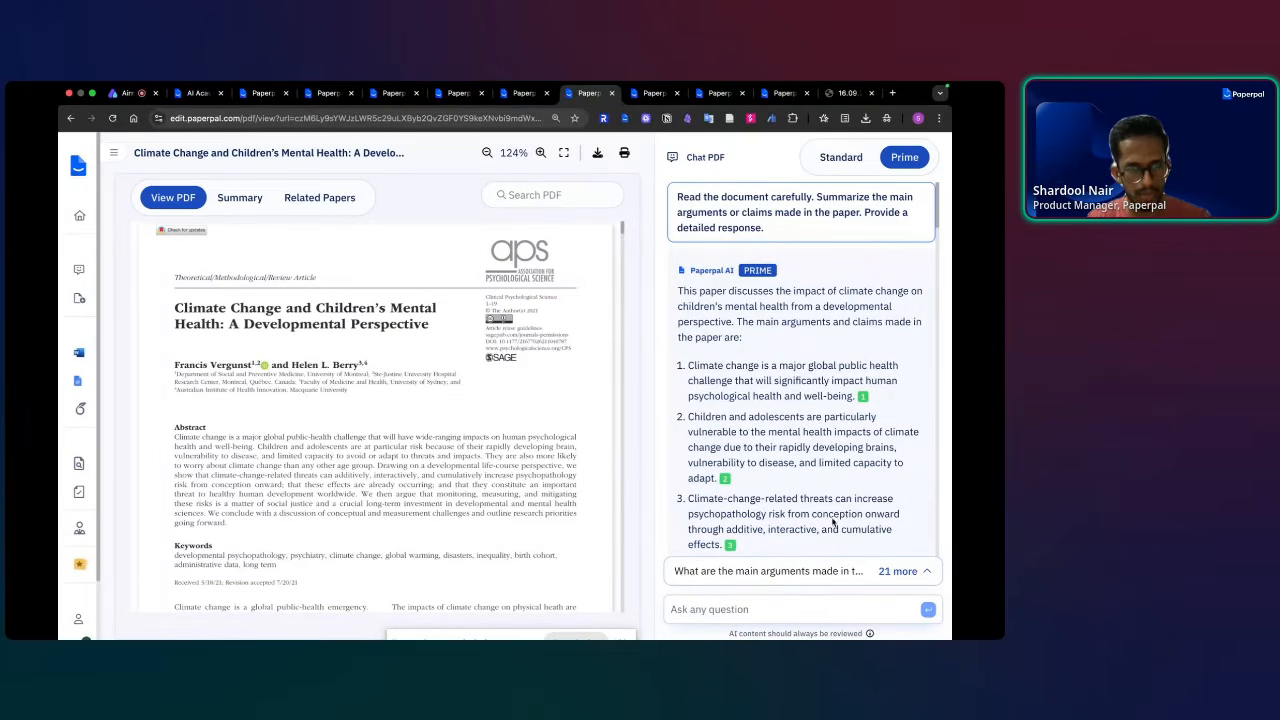
- Ask the suggested question "Provide a summary of the Discussion section" and read through the generated answer
click(895, 570)
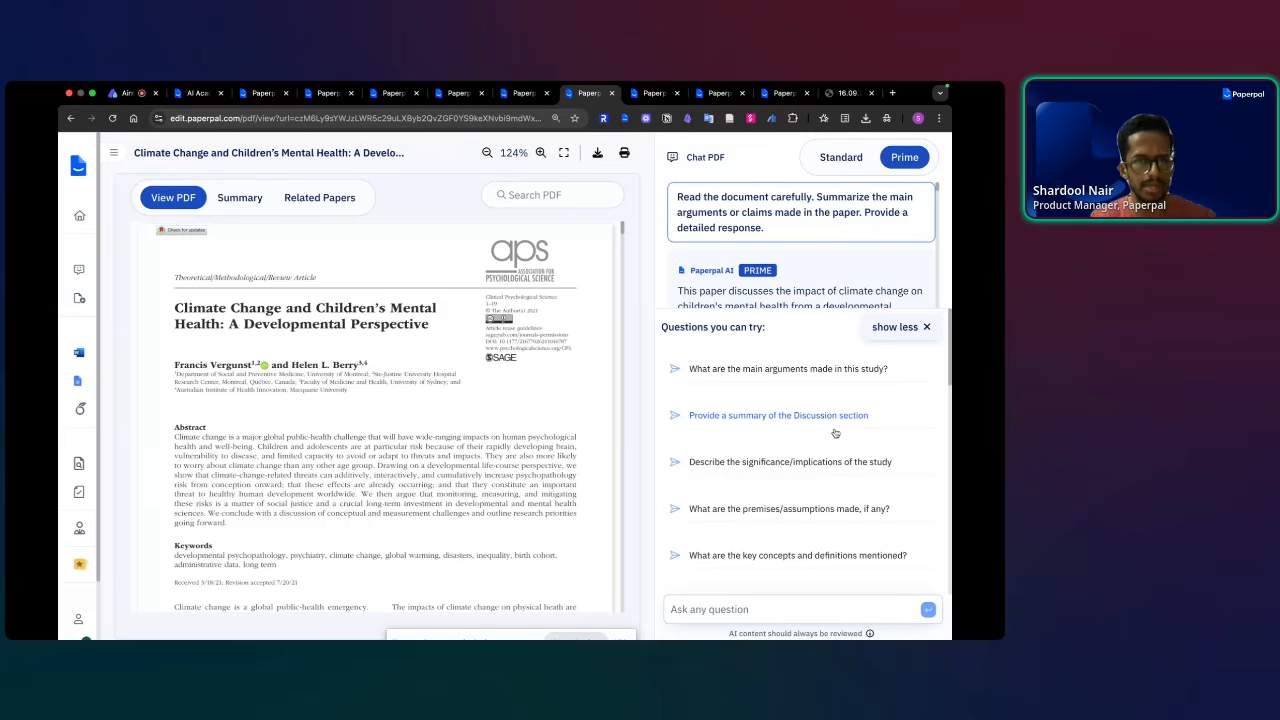
click(737, 612)
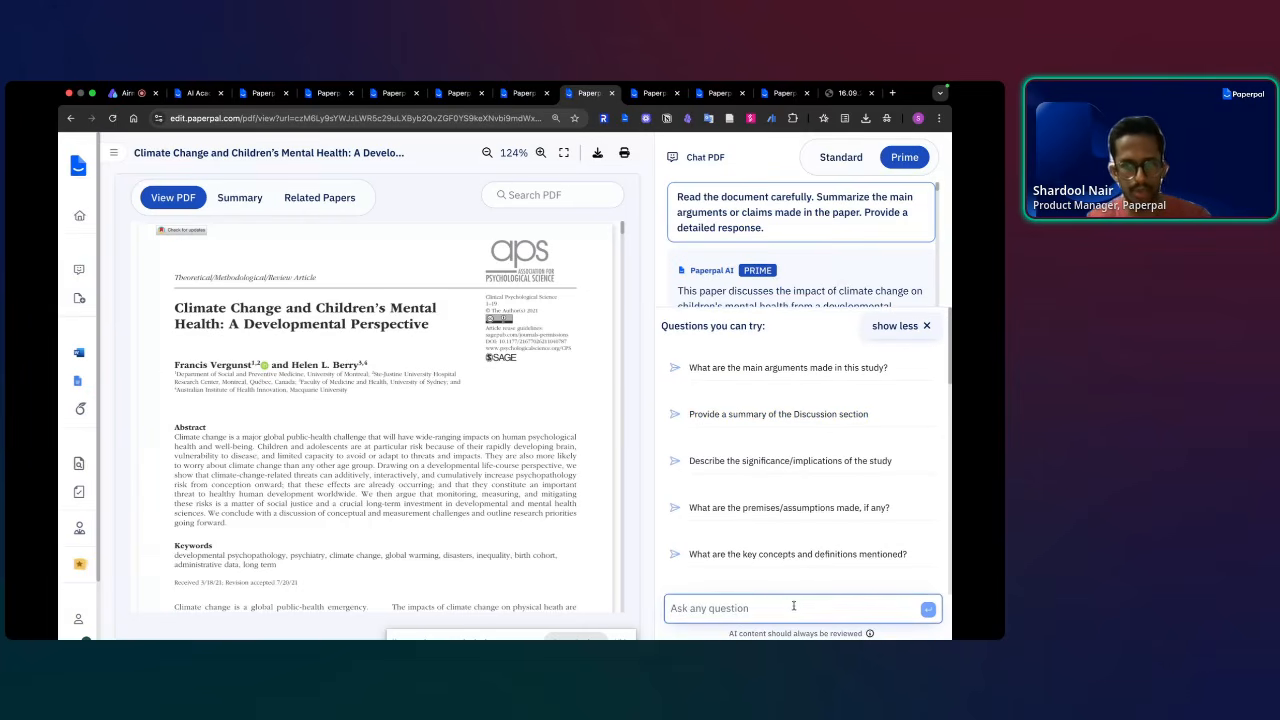
click(787, 414)
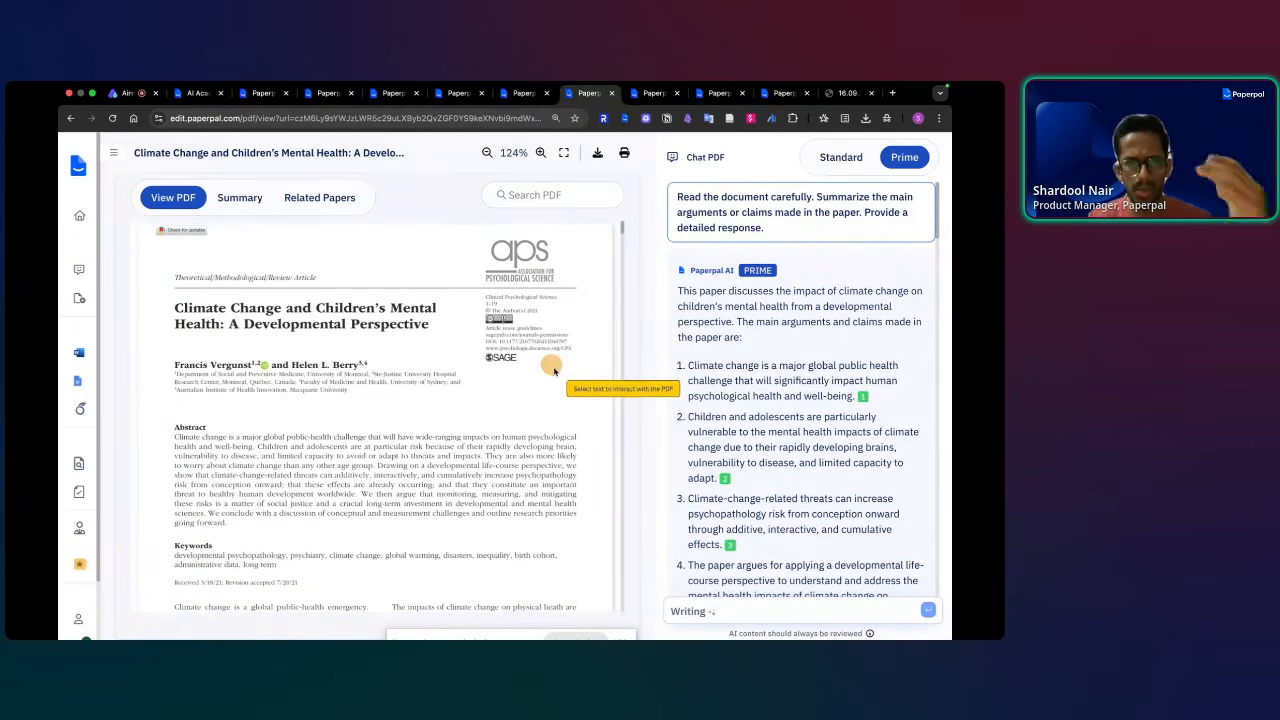
scroll(779, 369, down, 1)
scroll(779, 370, down, 20)
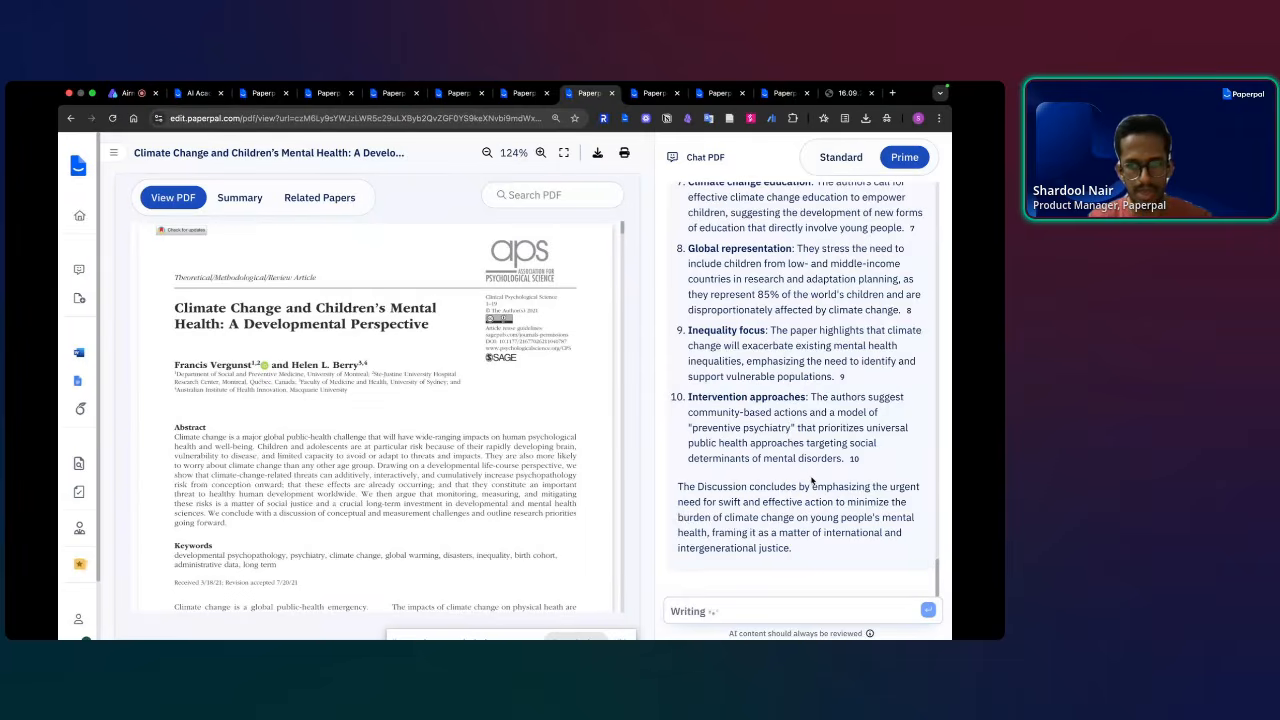
scroll(812, 481, up, 8)
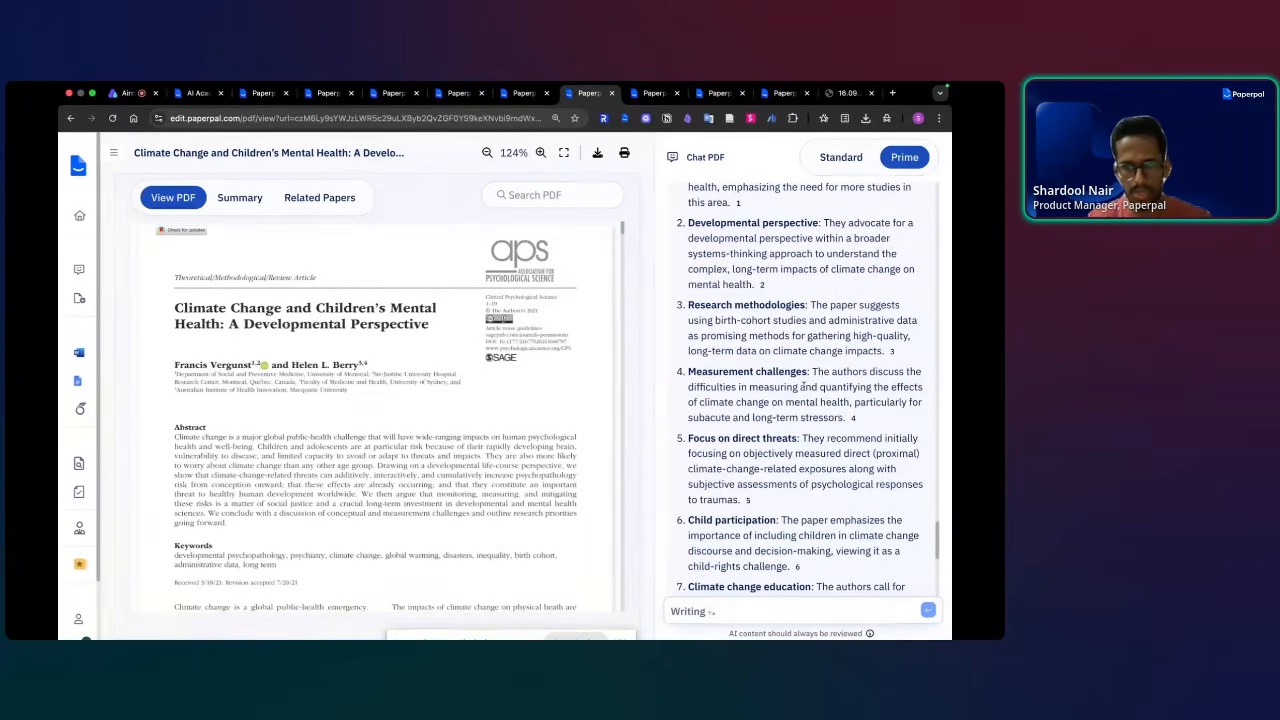
scroll(800, 368, up, 3)
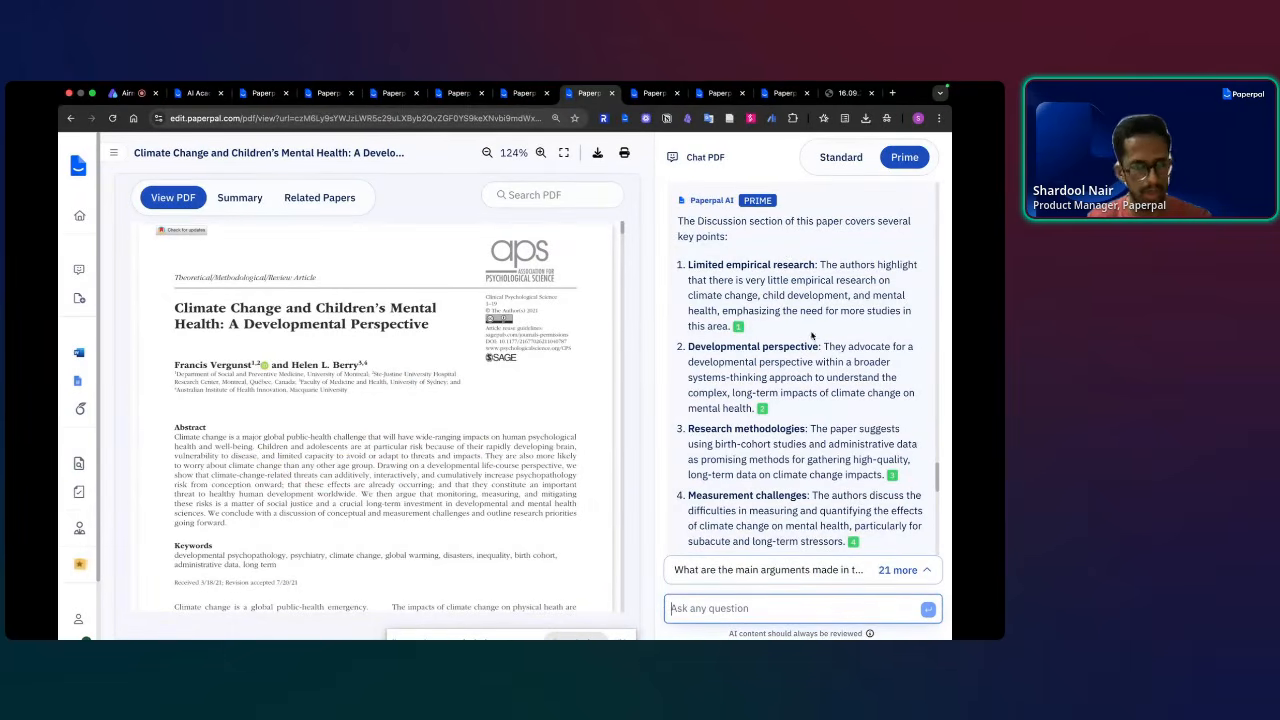
- Trace the citations of points 1 to 5 in the Discussion summary to their source passages in the PDF
click(738, 327)
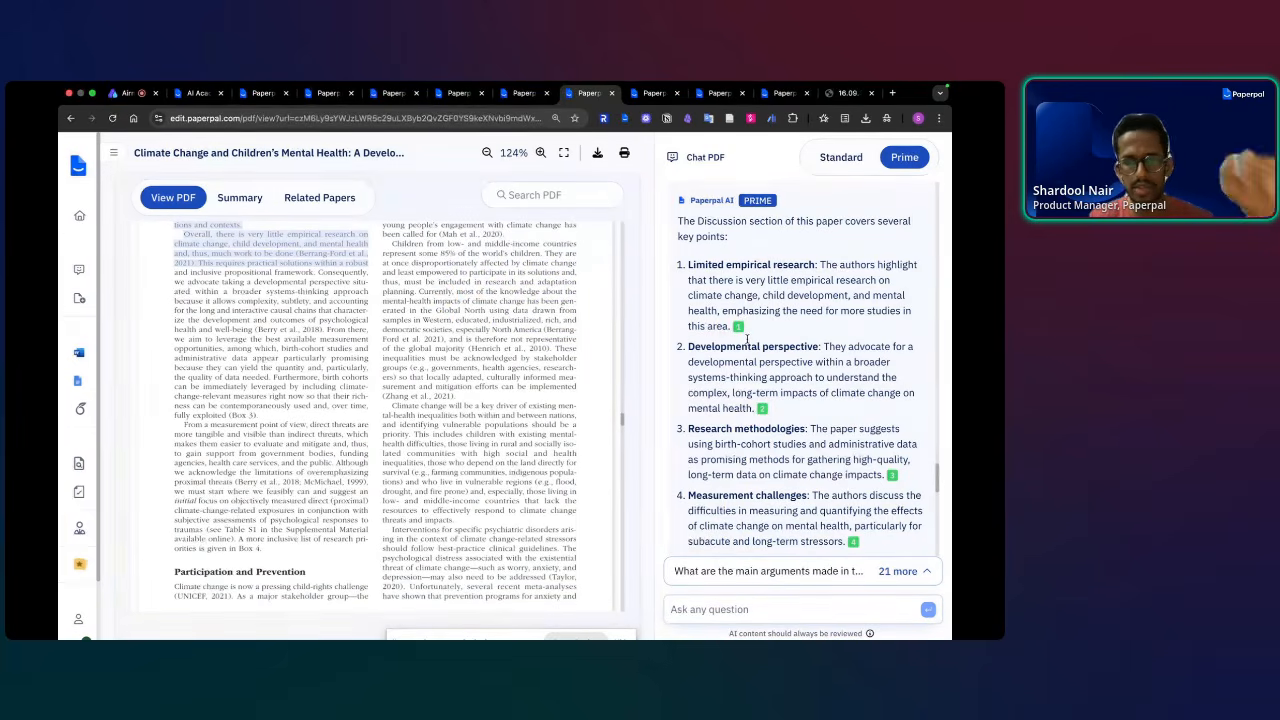
click(763, 410)
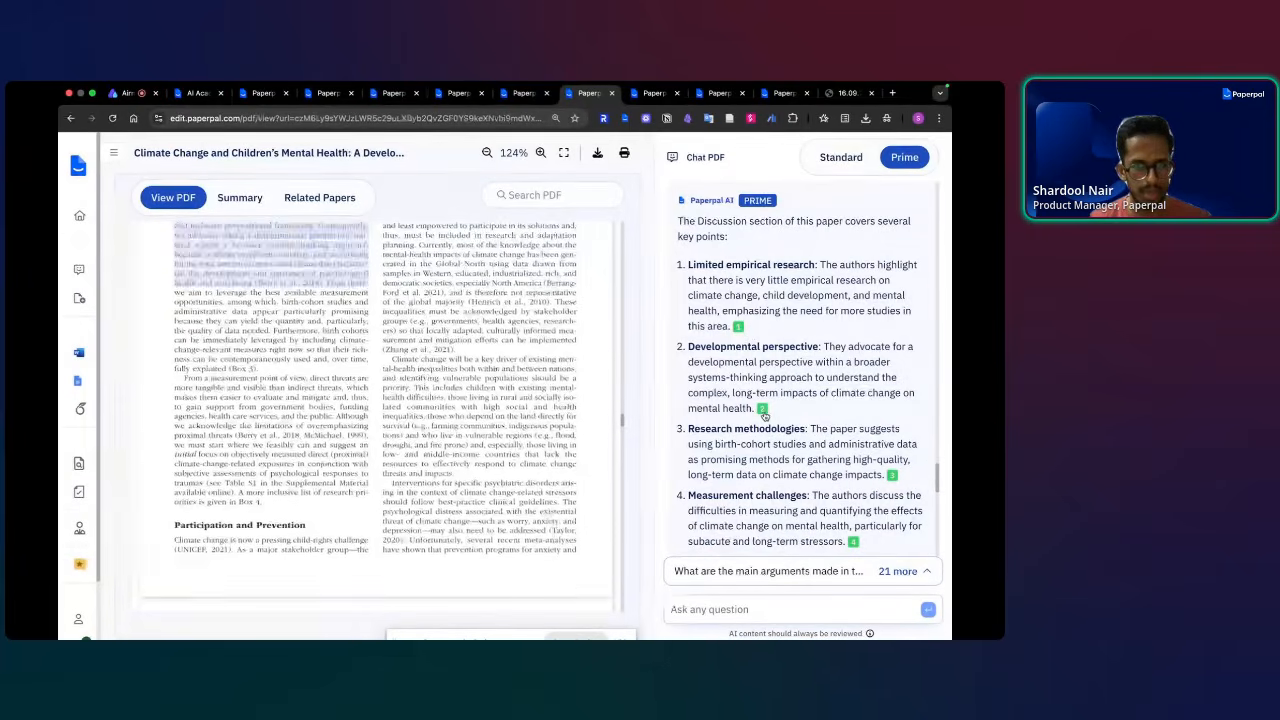
click(893, 475)
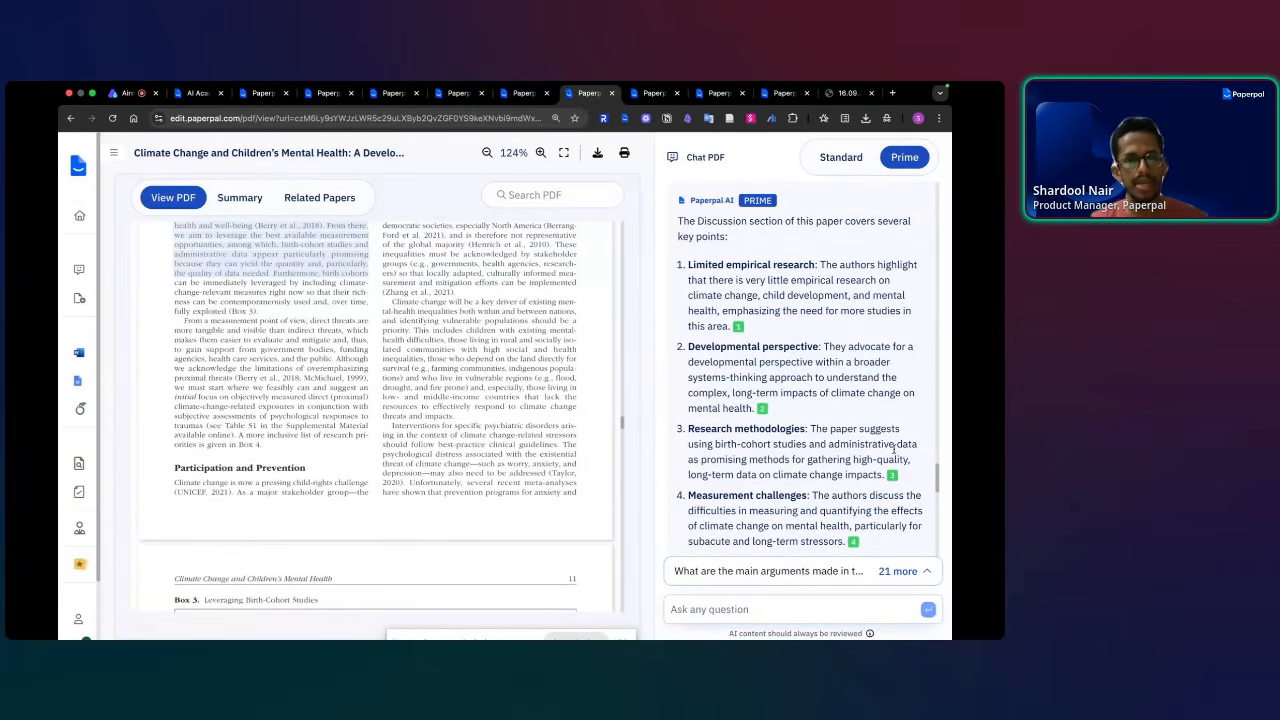
click(853, 541)
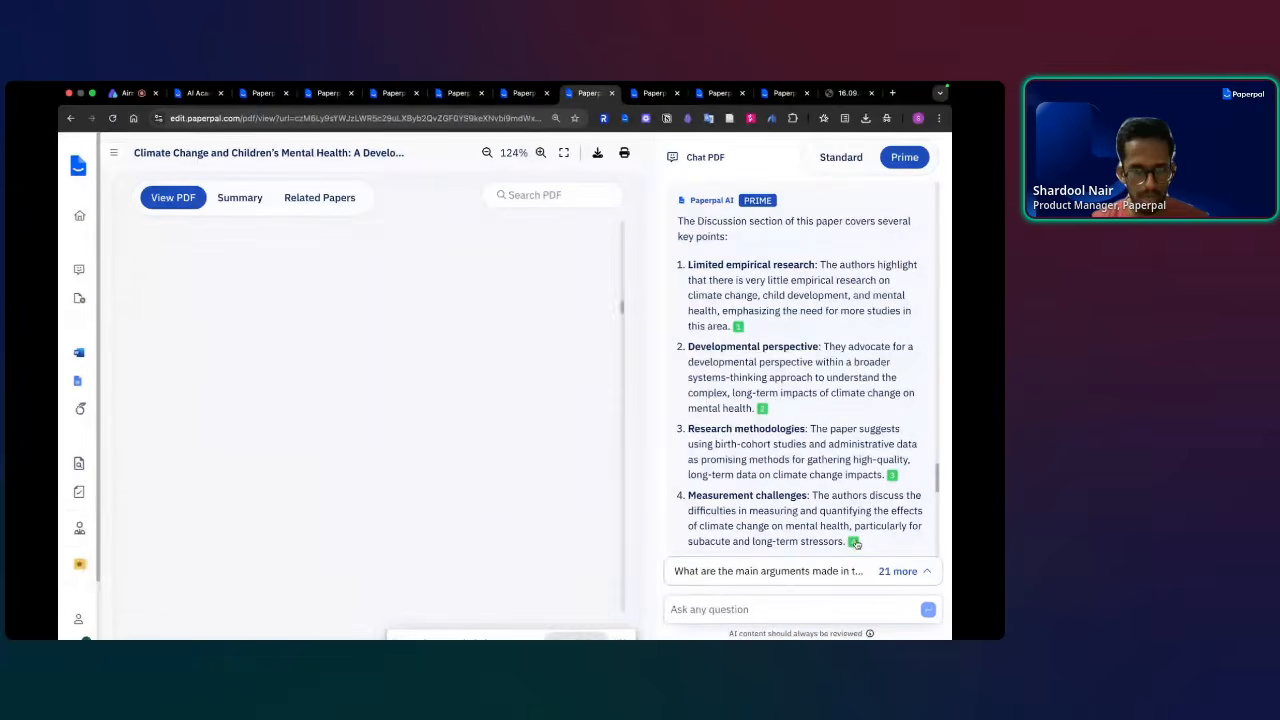
scroll(825, 385, down, 2)
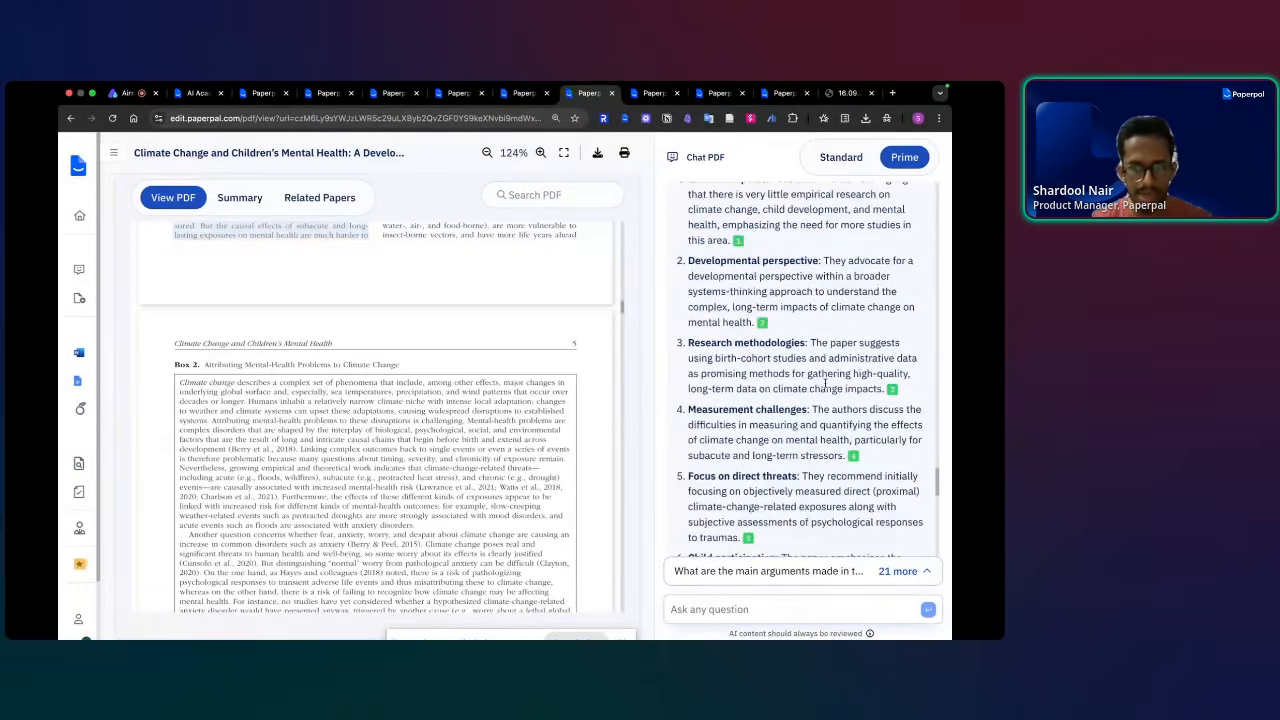
scroll(825, 385, down, 1)
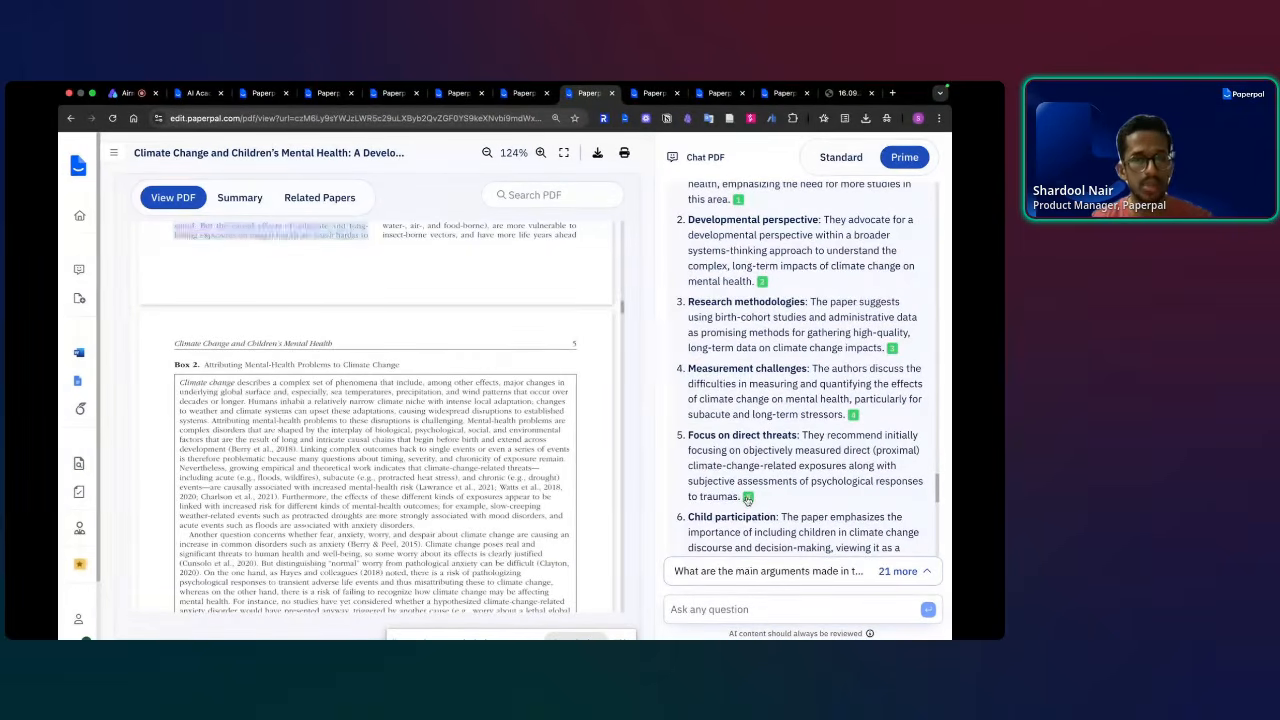
click(747, 497)
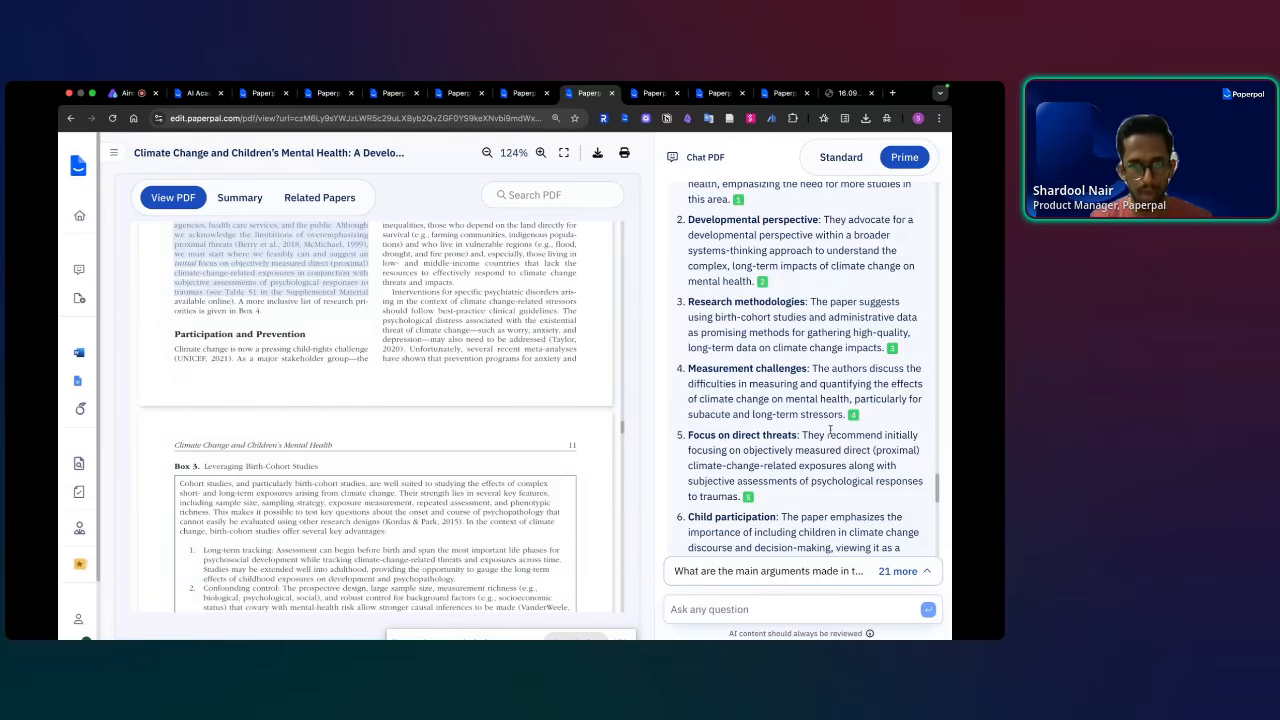
- Review the earlier chat answer on the study's limitations, including its table of limitations and descriptions
scroll(833, 437, up, 10)
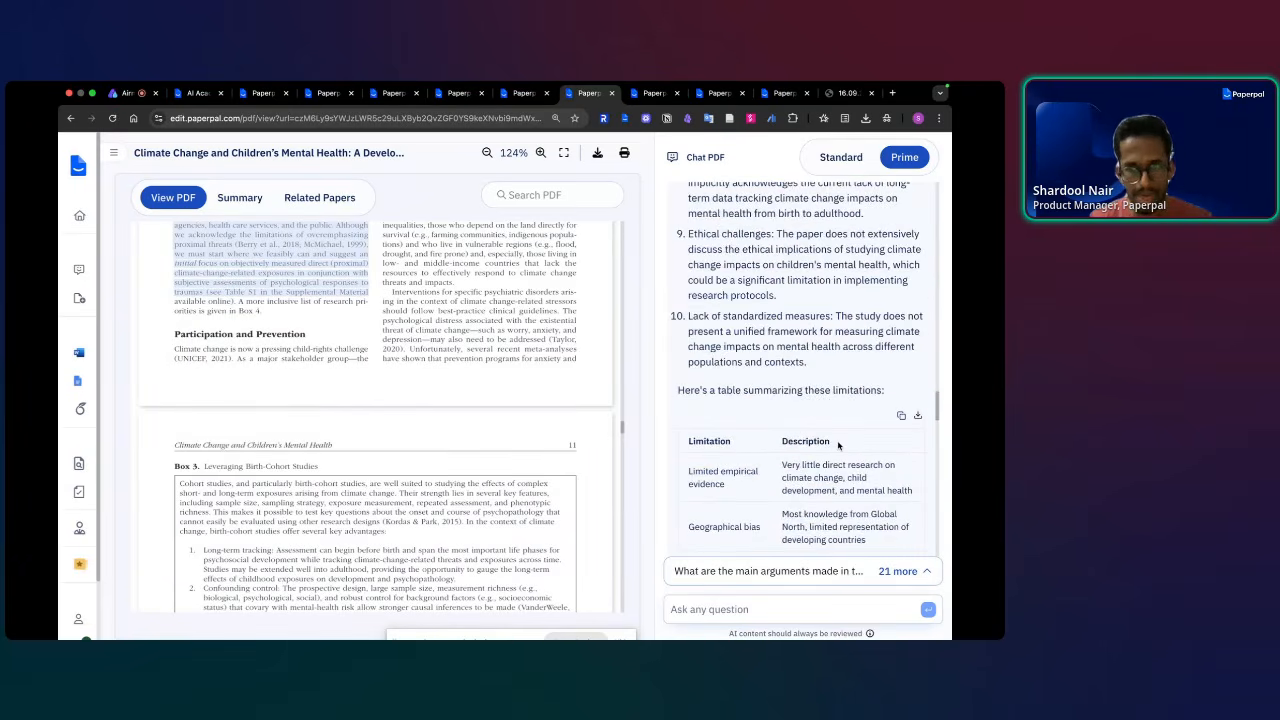
scroll(835, 420, up, 6)
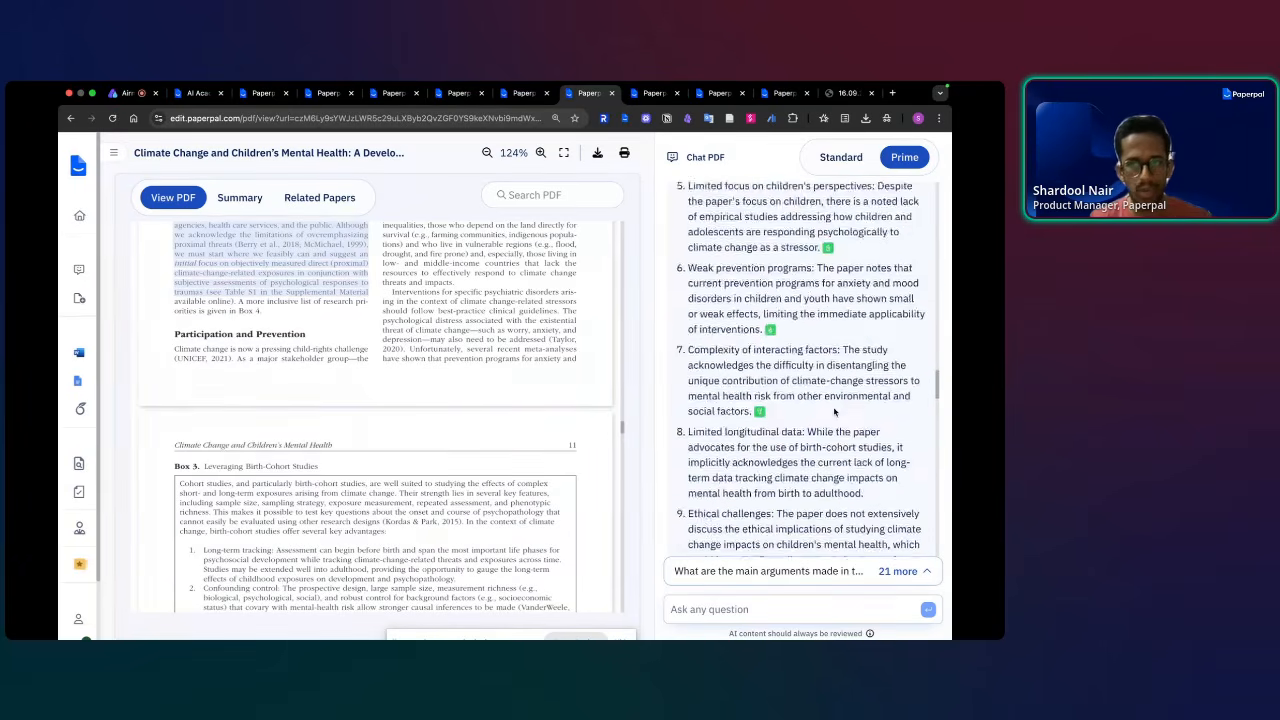
scroll(828, 390, down, 3)
scroll(826, 384, down, 4)
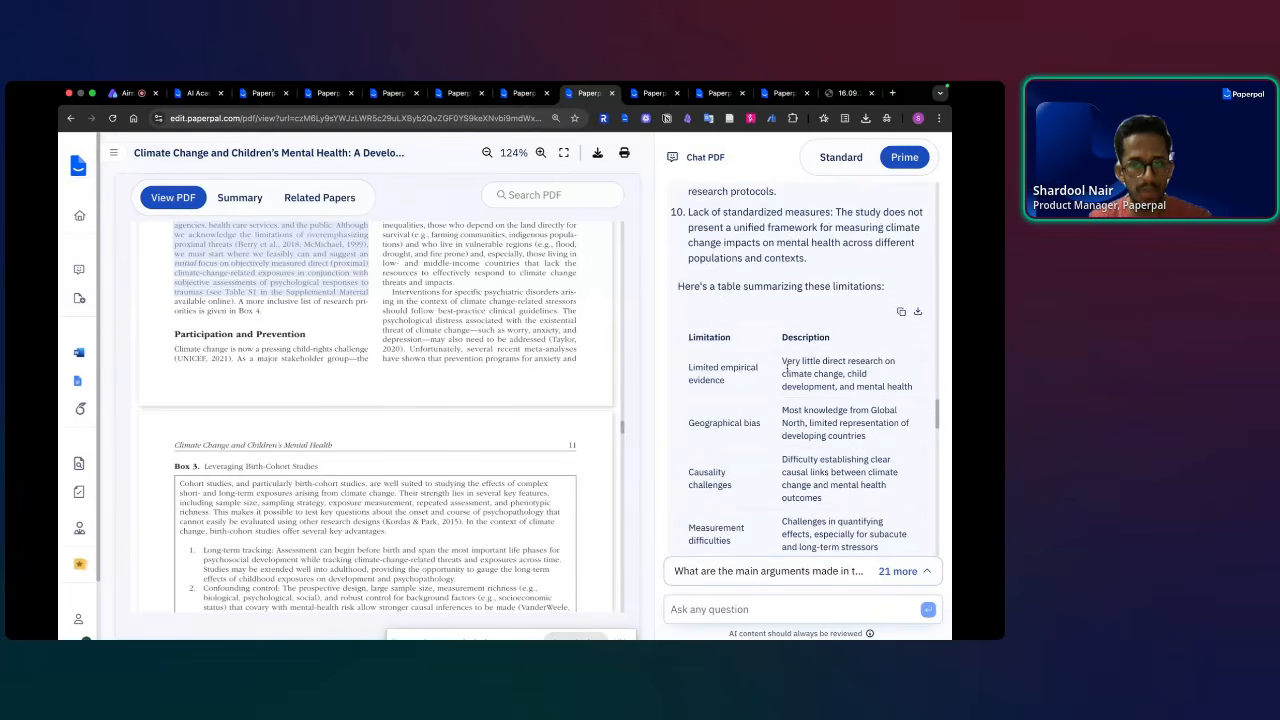
- Find the earlier chat table of the study's strengths and limitations and trace its first-row citations 1 and 2 to the PDF
scroll(786, 362, down, 15)
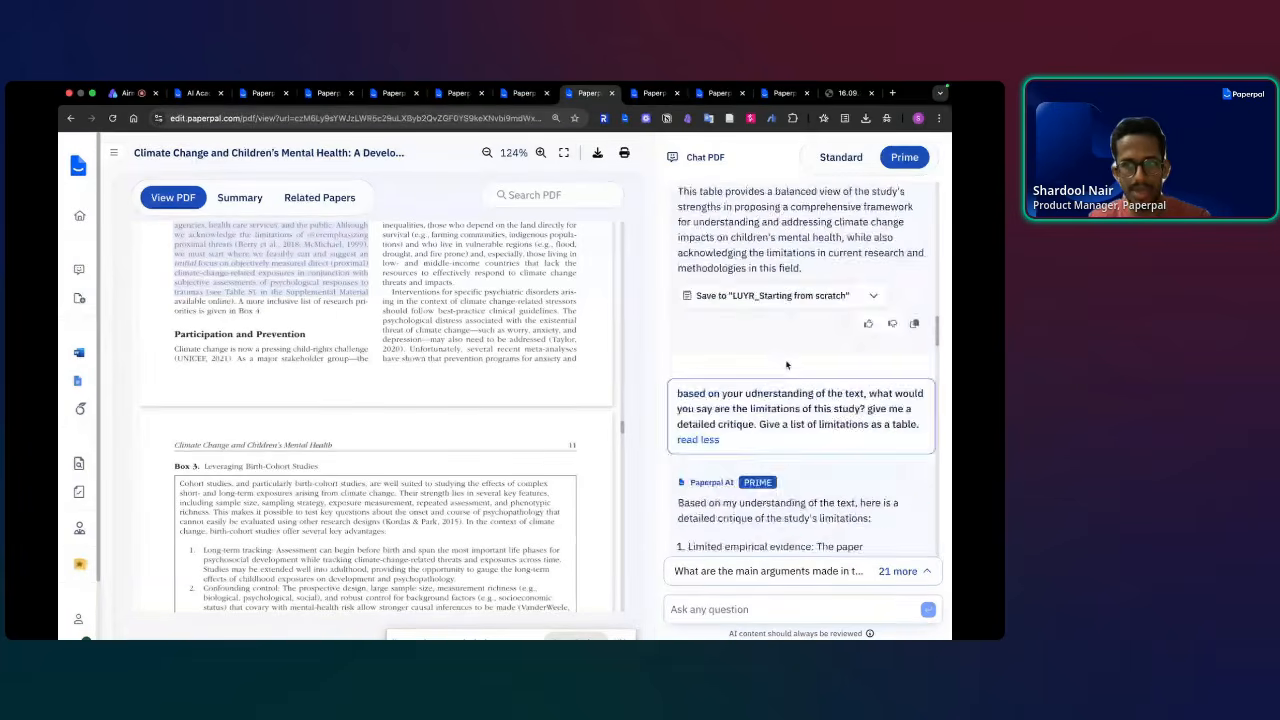
scroll(771, 349, down, 3)
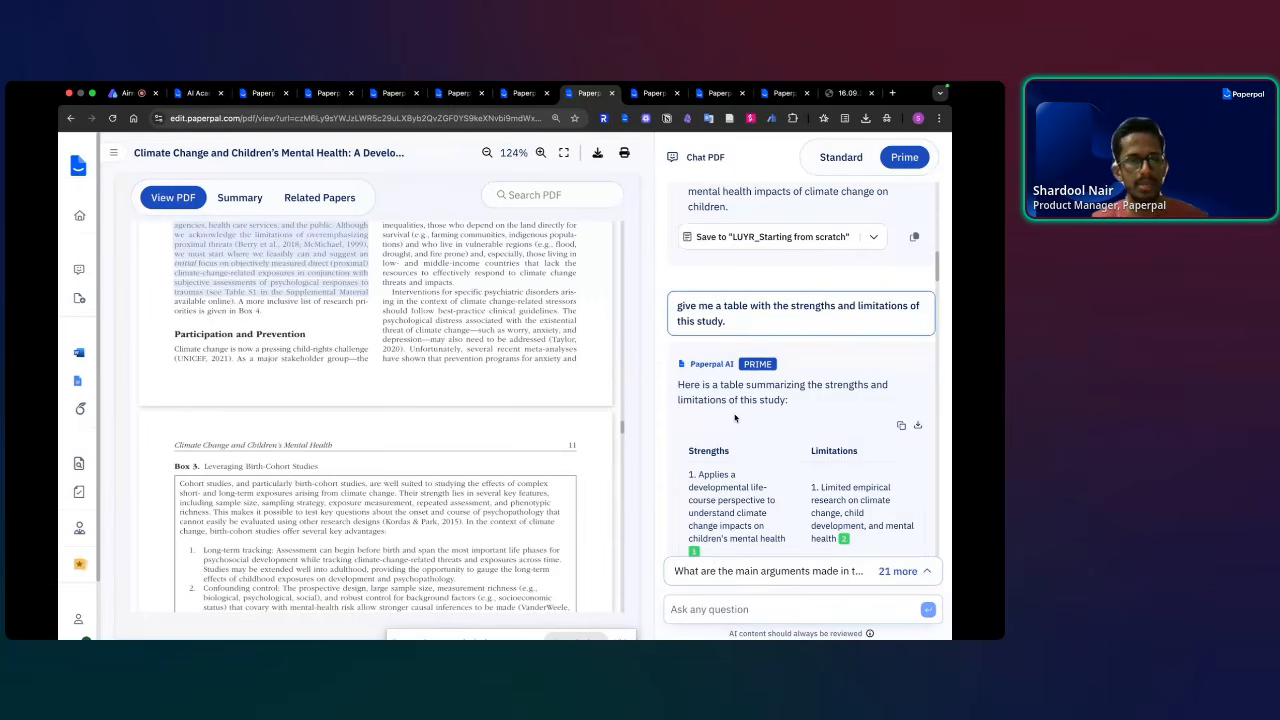
scroll(764, 459, down, 1)
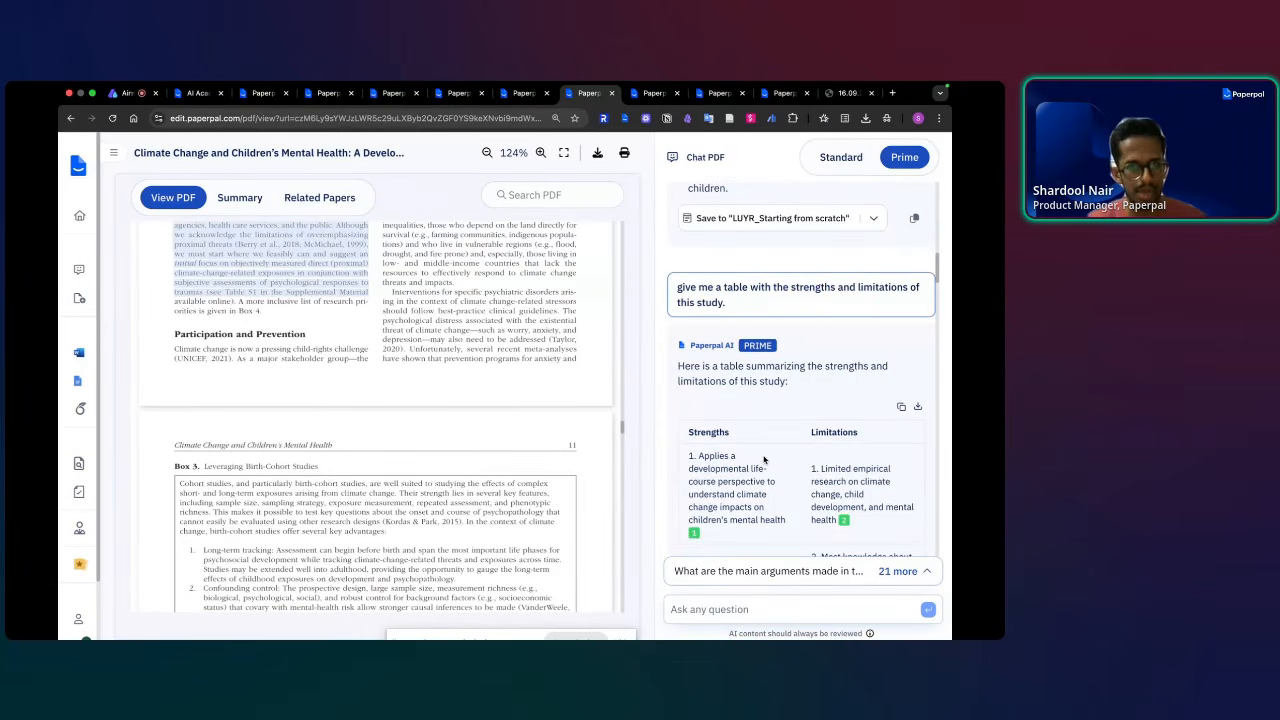
click(694, 535)
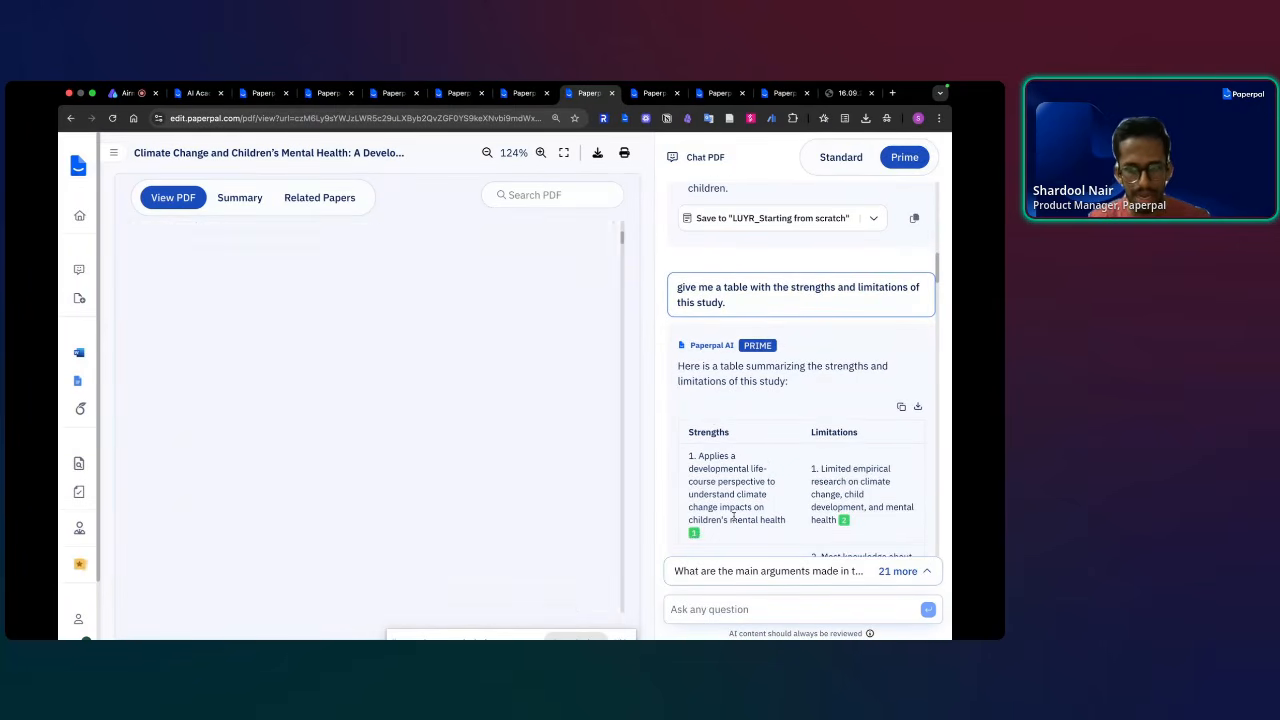
click(845, 520)
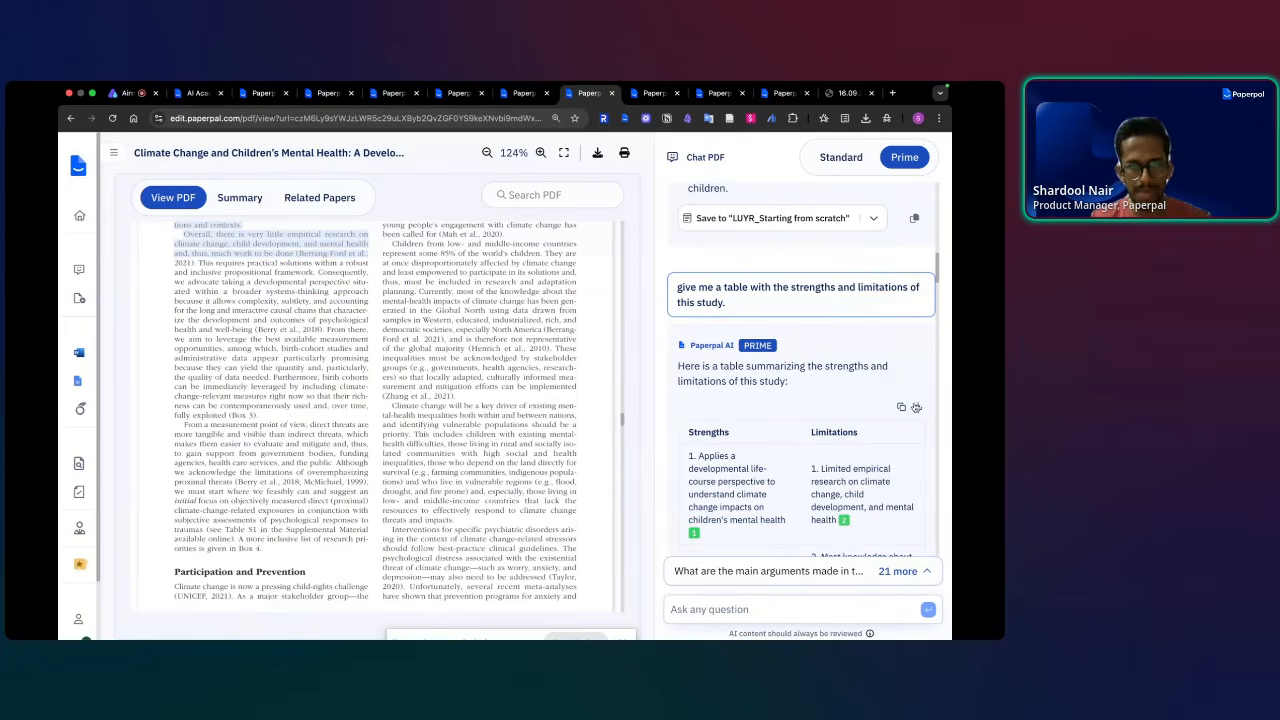
- Download the strengths and limitations table, and return to the Discussion section summary in the chat
click(918, 408)
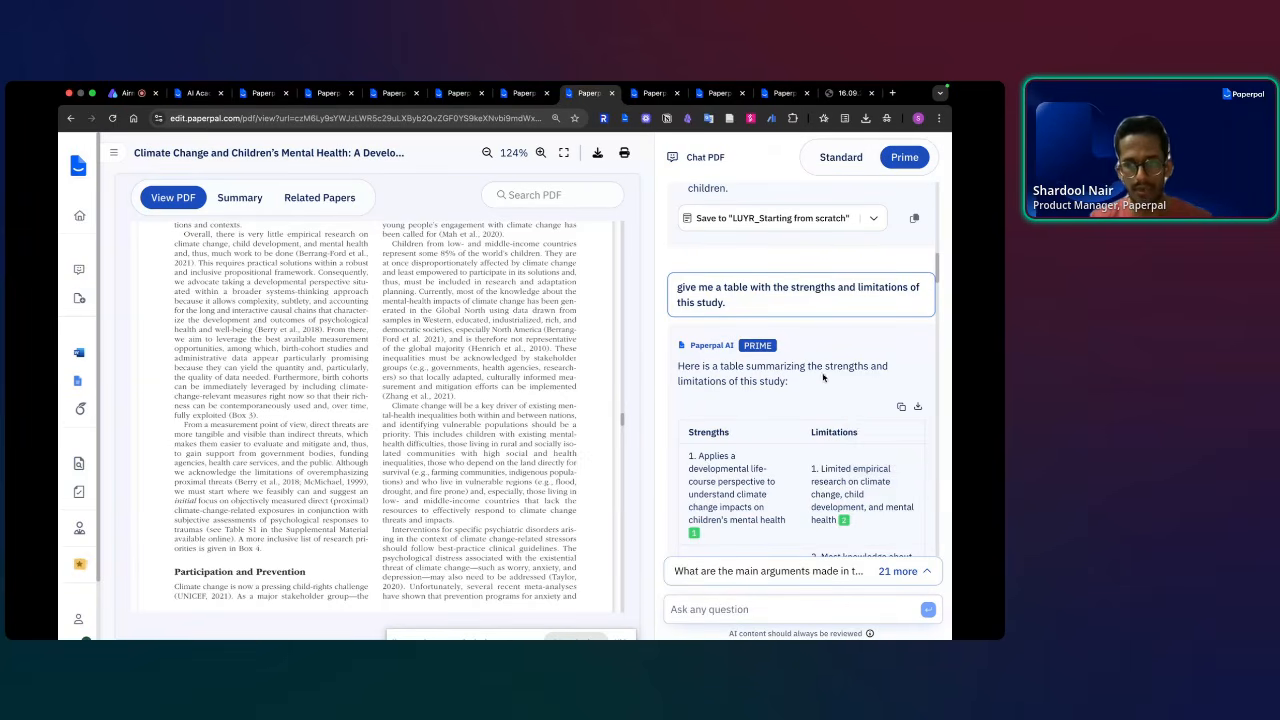
scroll(810, 362, down, 3)
scroll(773, 460, down, 15)
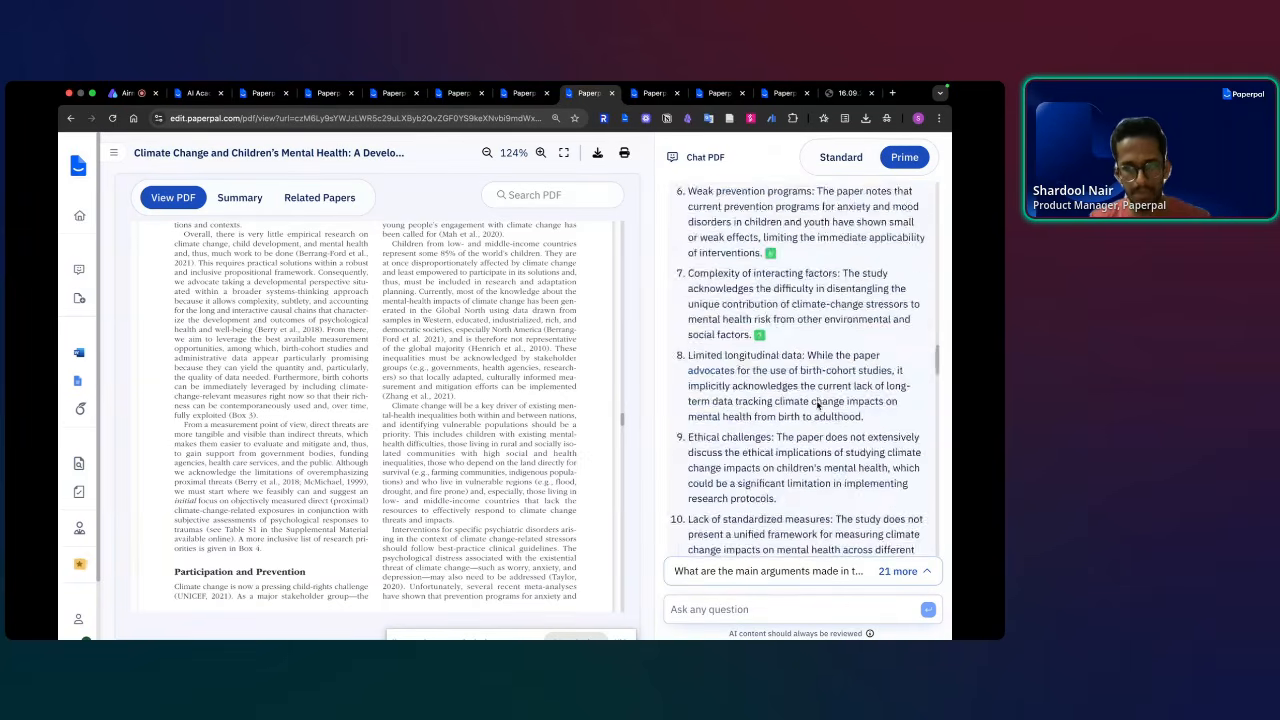
scroll(817, 401, down, 10)
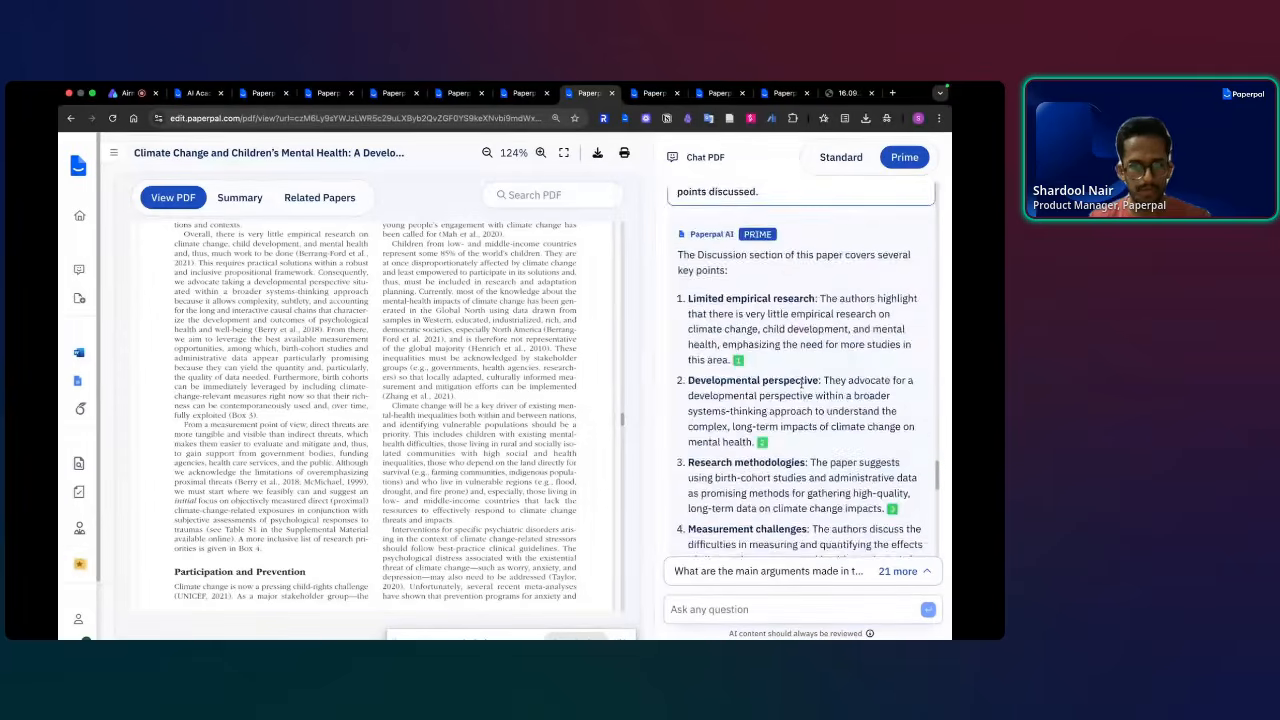
scroll(795, 304, up, 1)
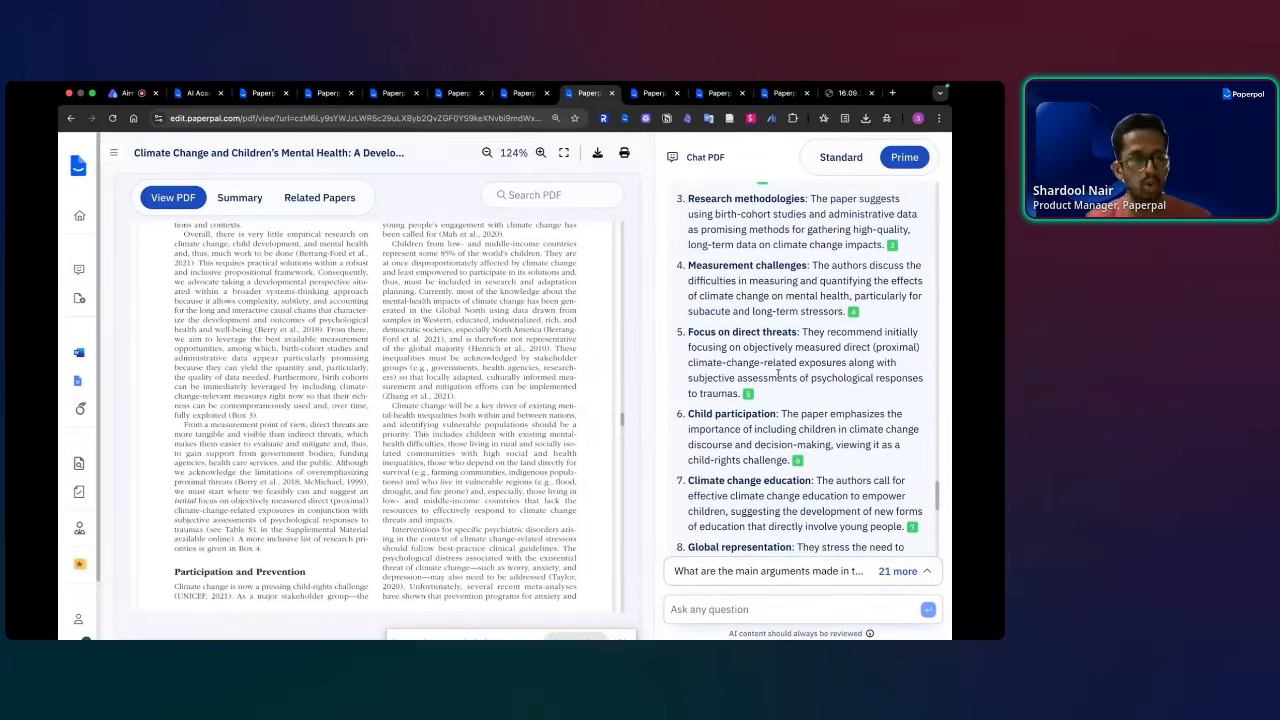
- Review the Discussion summary in the PDF chat and check which open drafts could receive it
scroll(777, 373, up, 5)
scroll(777, 373, up, 1)
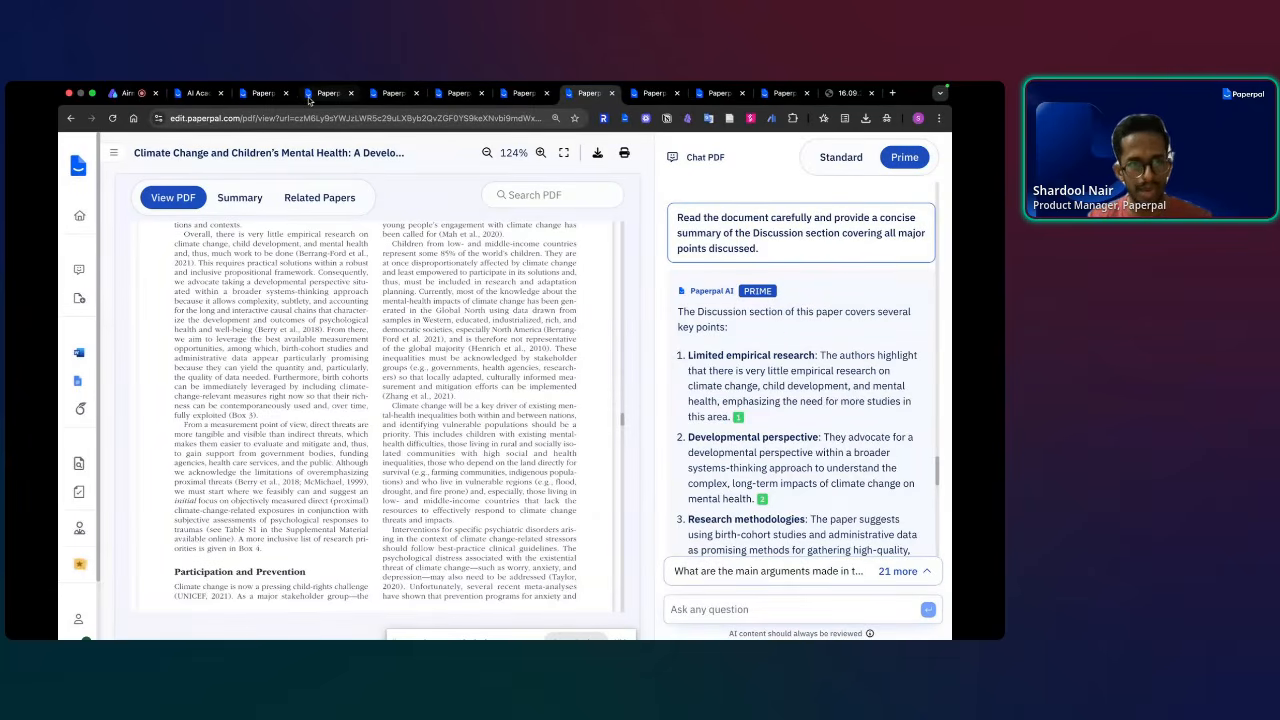
click(262, 93)
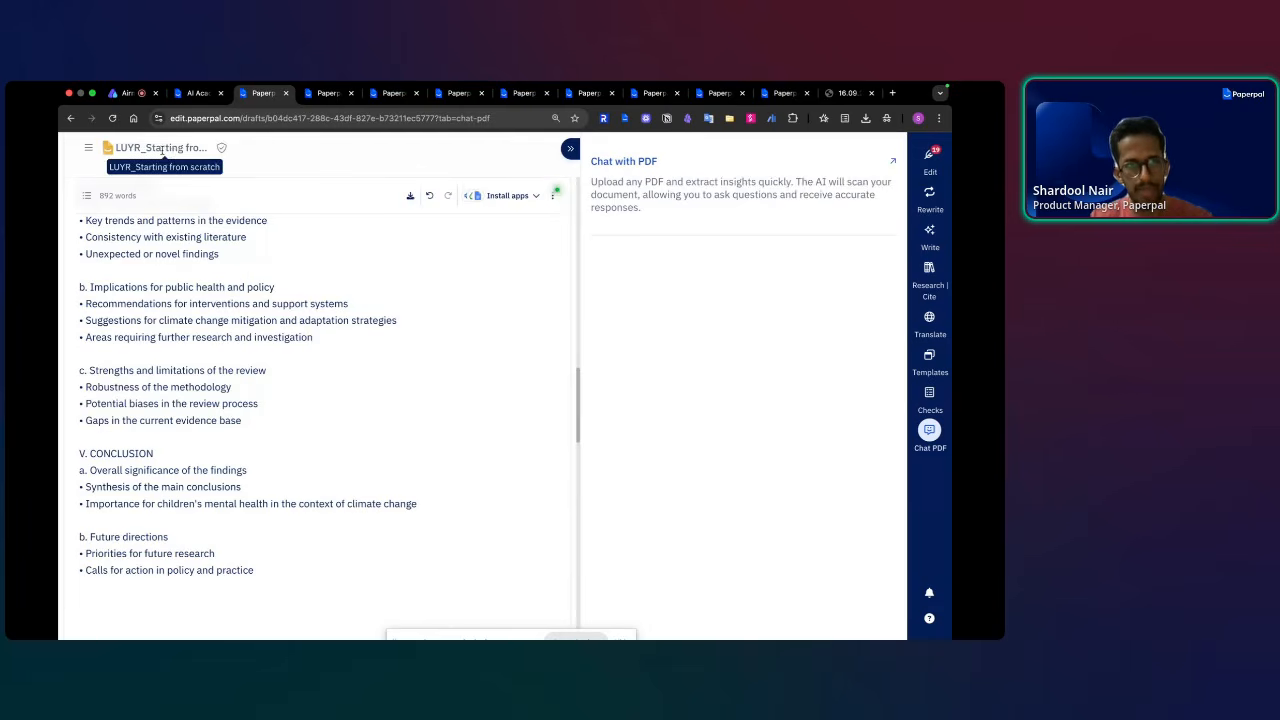
click(512, 95)
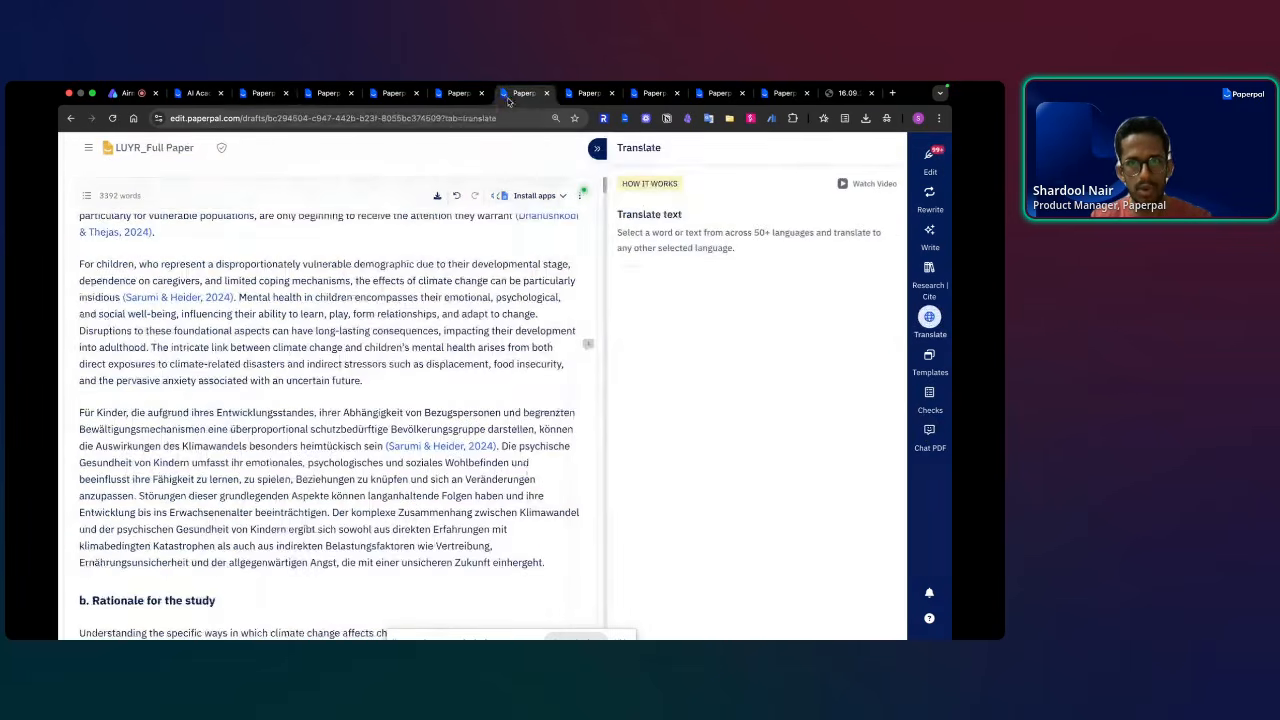
click(577, 95)
- Try to save the Discussion summary from the PDF chat to the "LUYR_Starting from scratch" document and open that document
scroll(826, 396, down, 10)
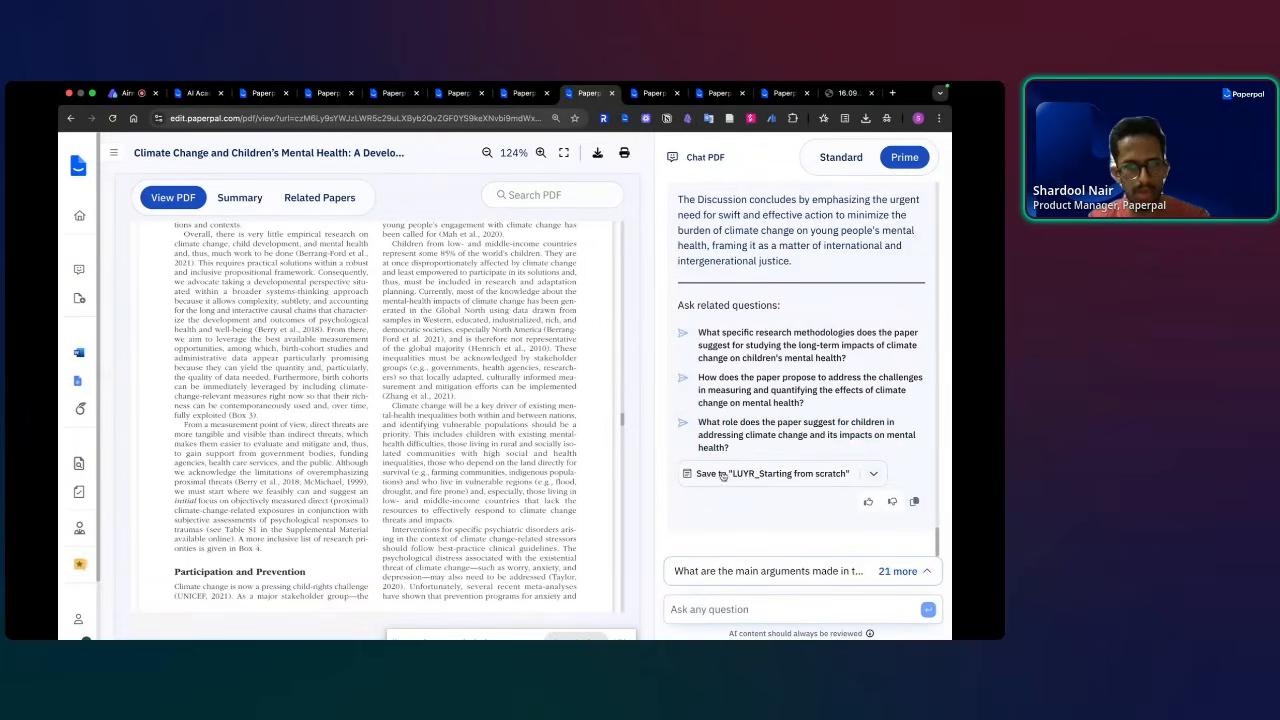
click(872, 476)
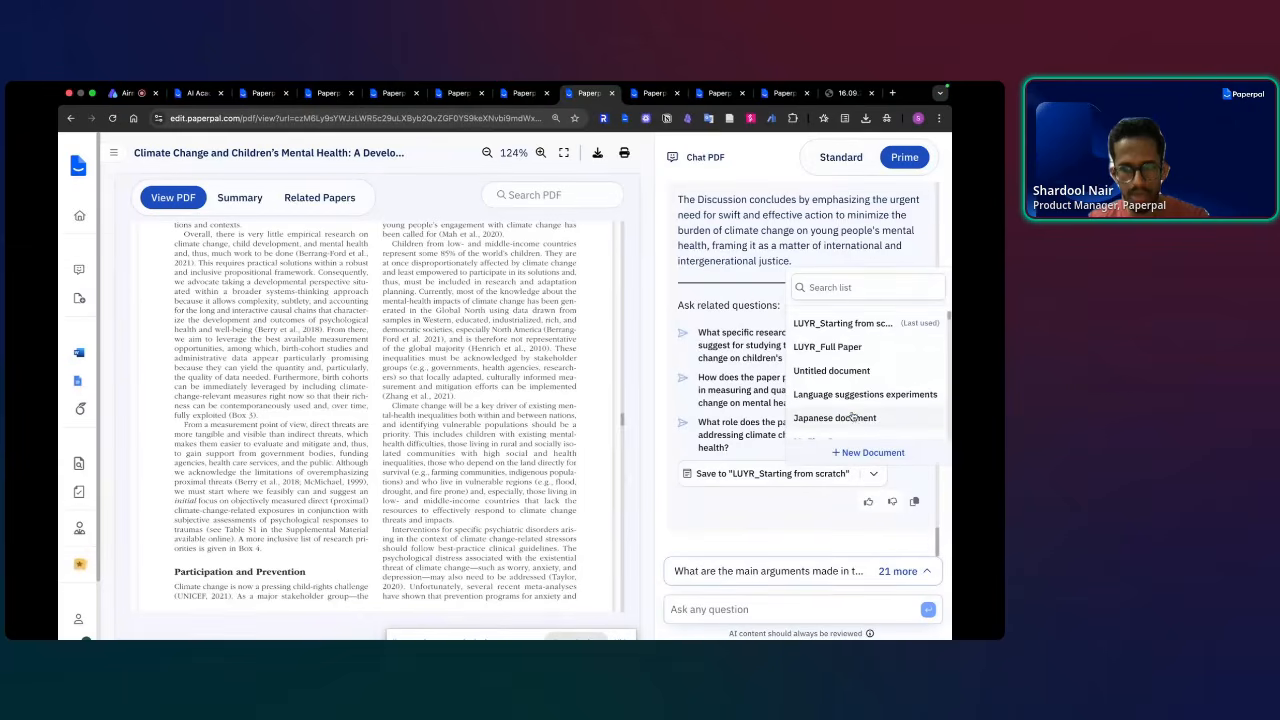
click(837, 326)
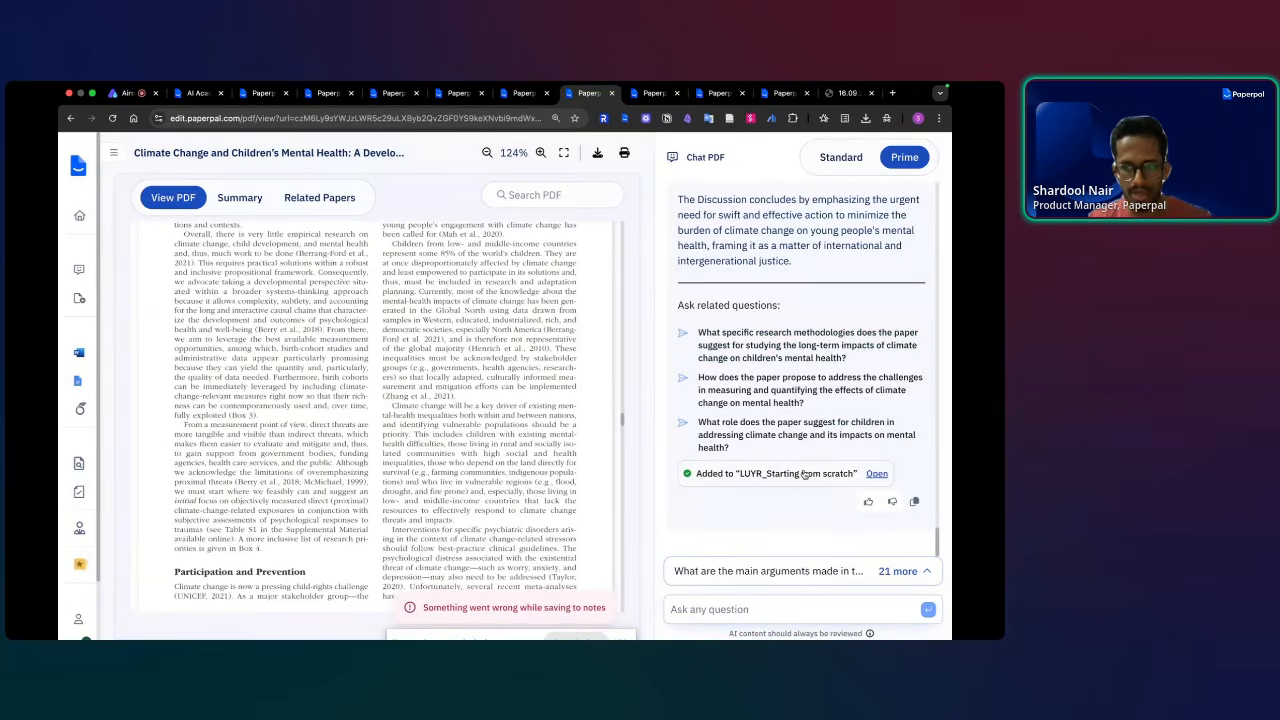
click(834, 468)
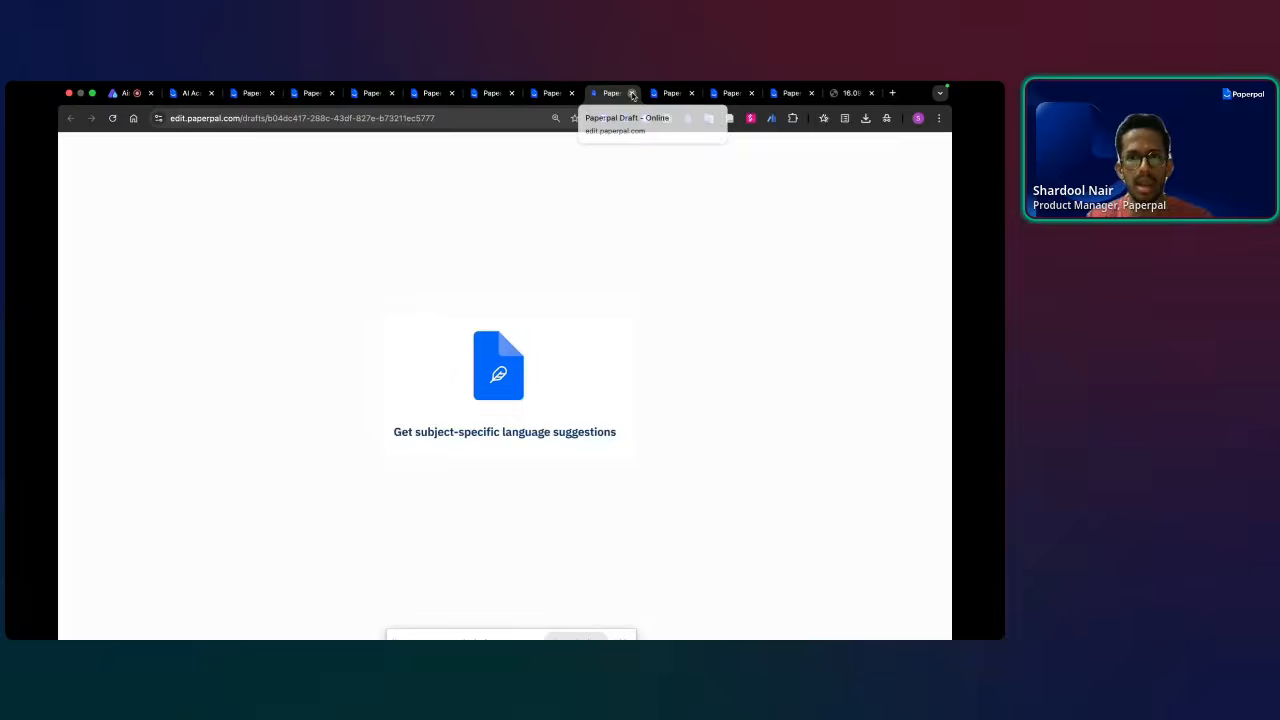
click(631, 92)
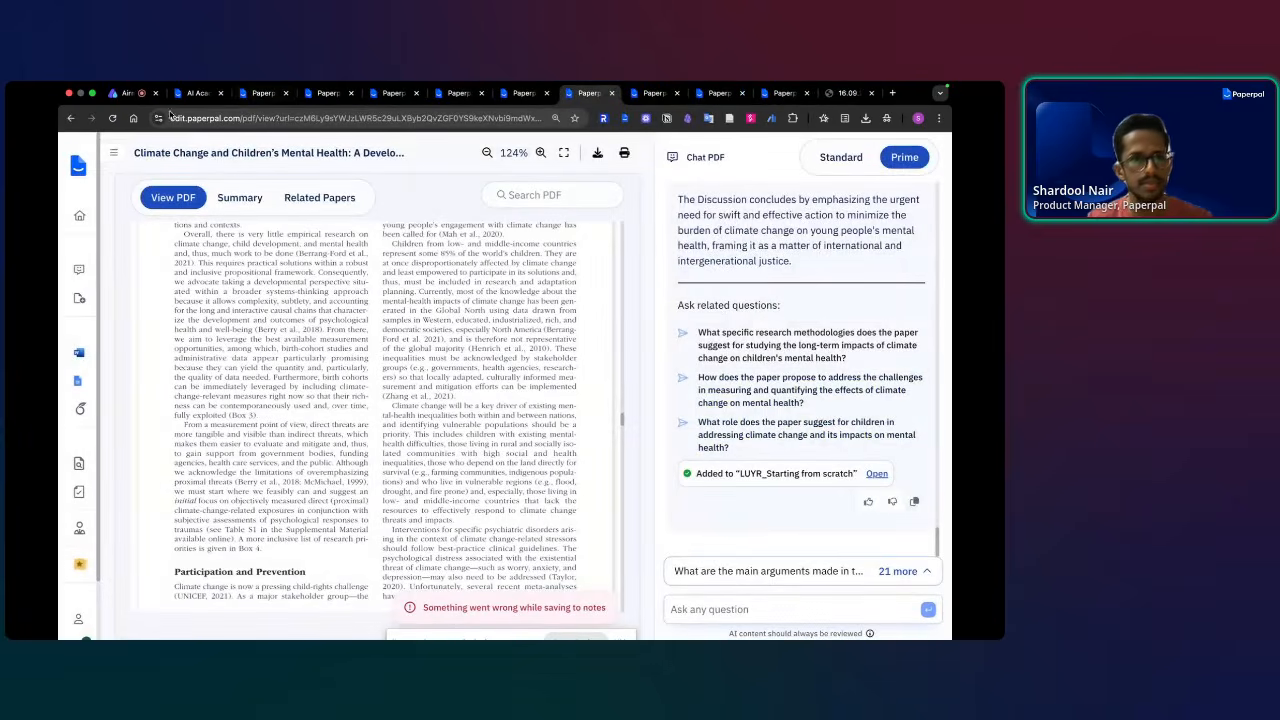
- Reload the PDF chat to retry saving the Discussion summary, and open the "LUYR_Starting from scratch" document
click(113, 118)
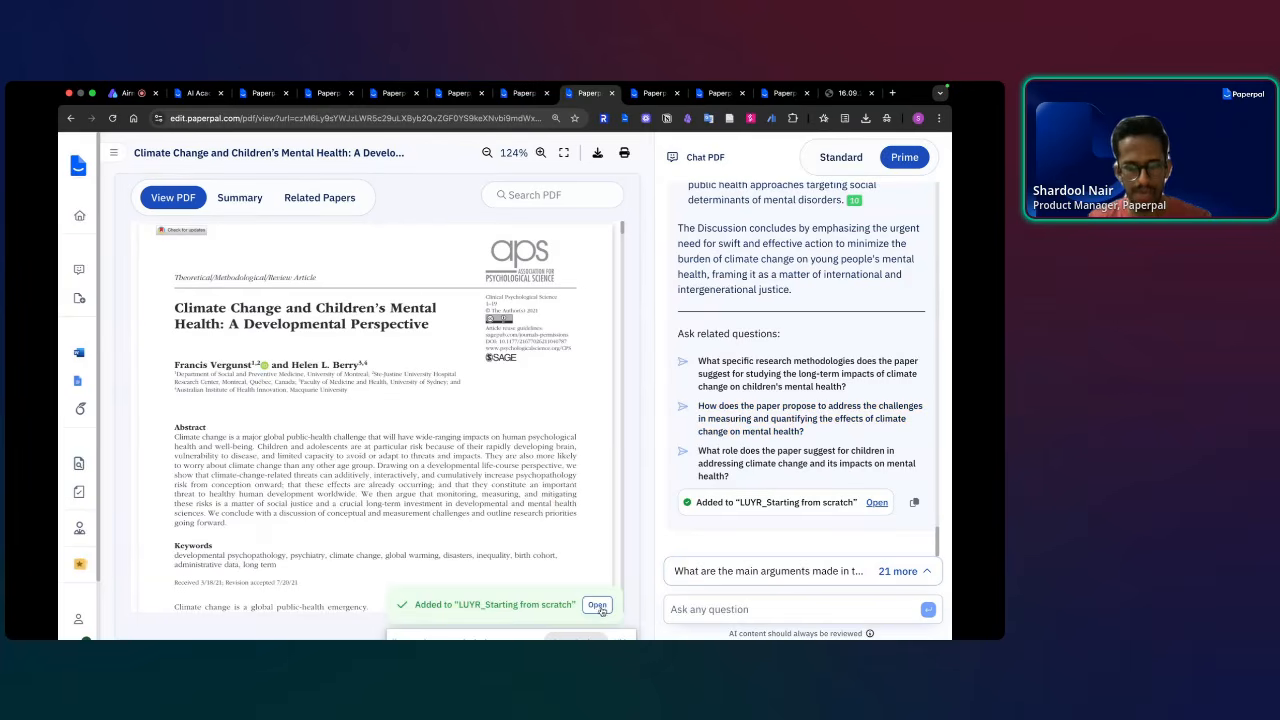
click(598, 606)
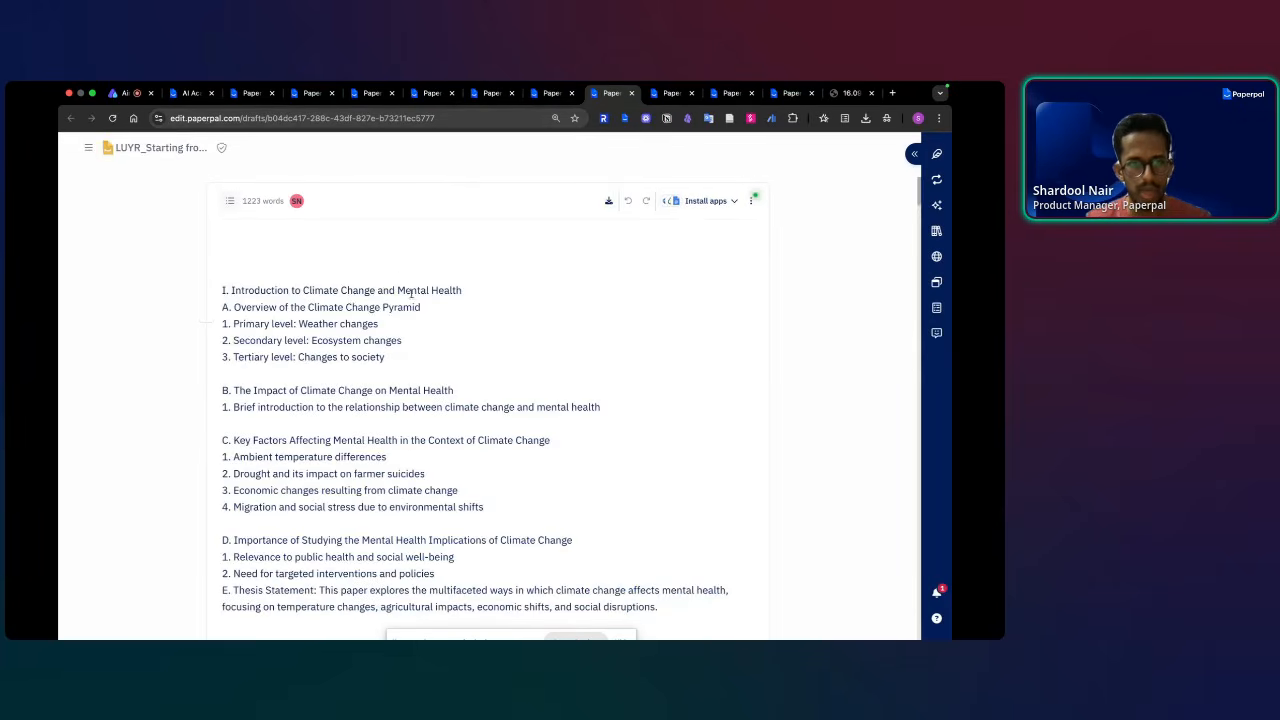
- Examine the Discussion summary added to the draft, including its source PDF link, date stamp, key points and closing citation
scroll(348, 297, down, 3)
scroll(348, 297, down, 10)
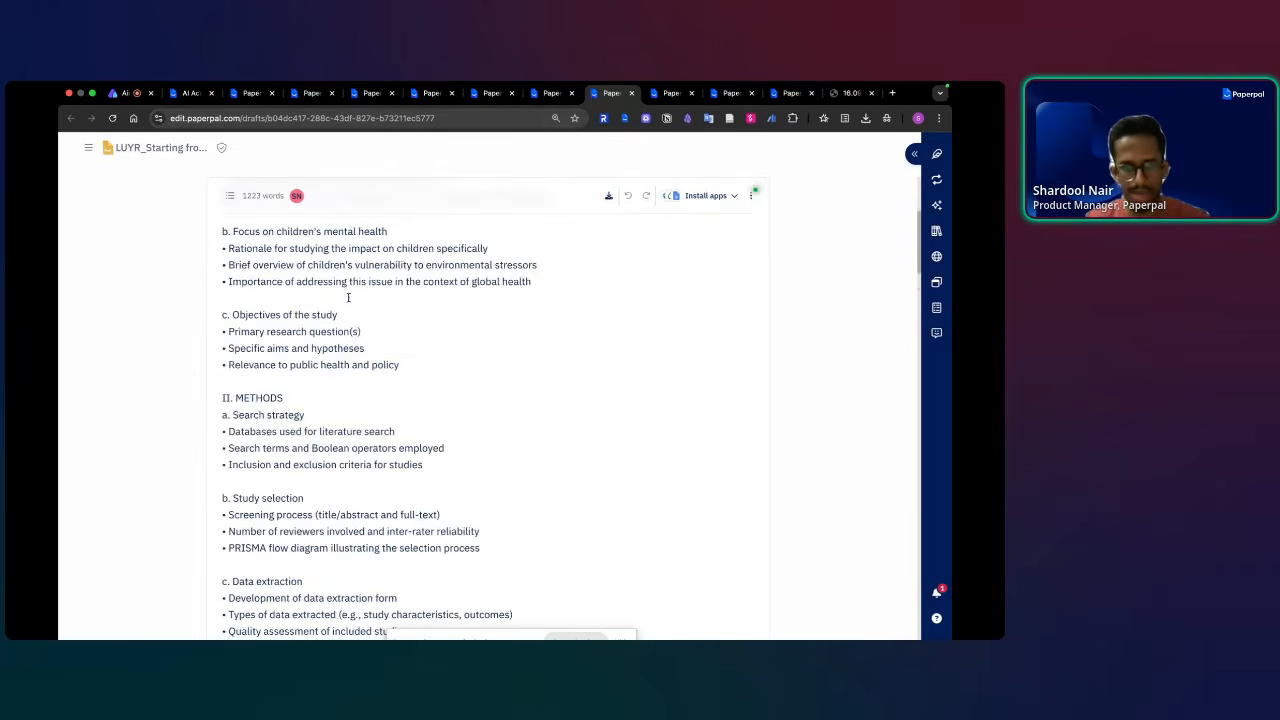
scroll(321, 337, down, 15)
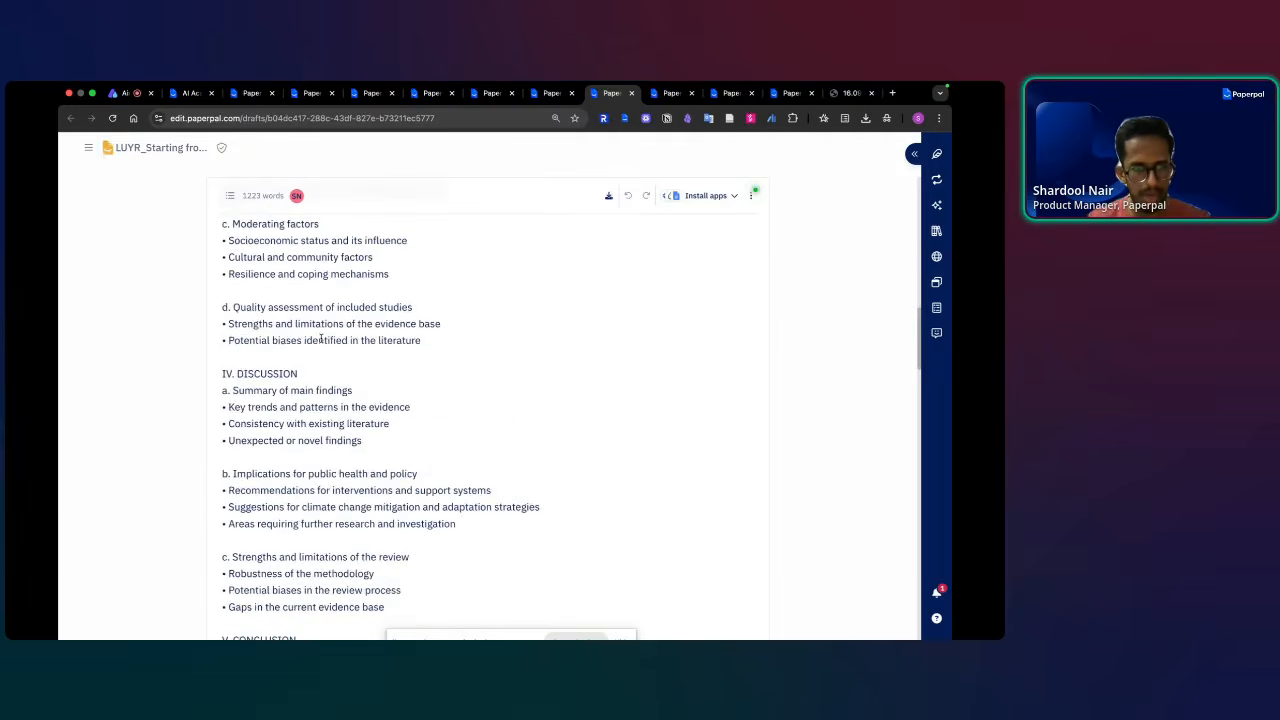
scroll(321, 337, down, 8)
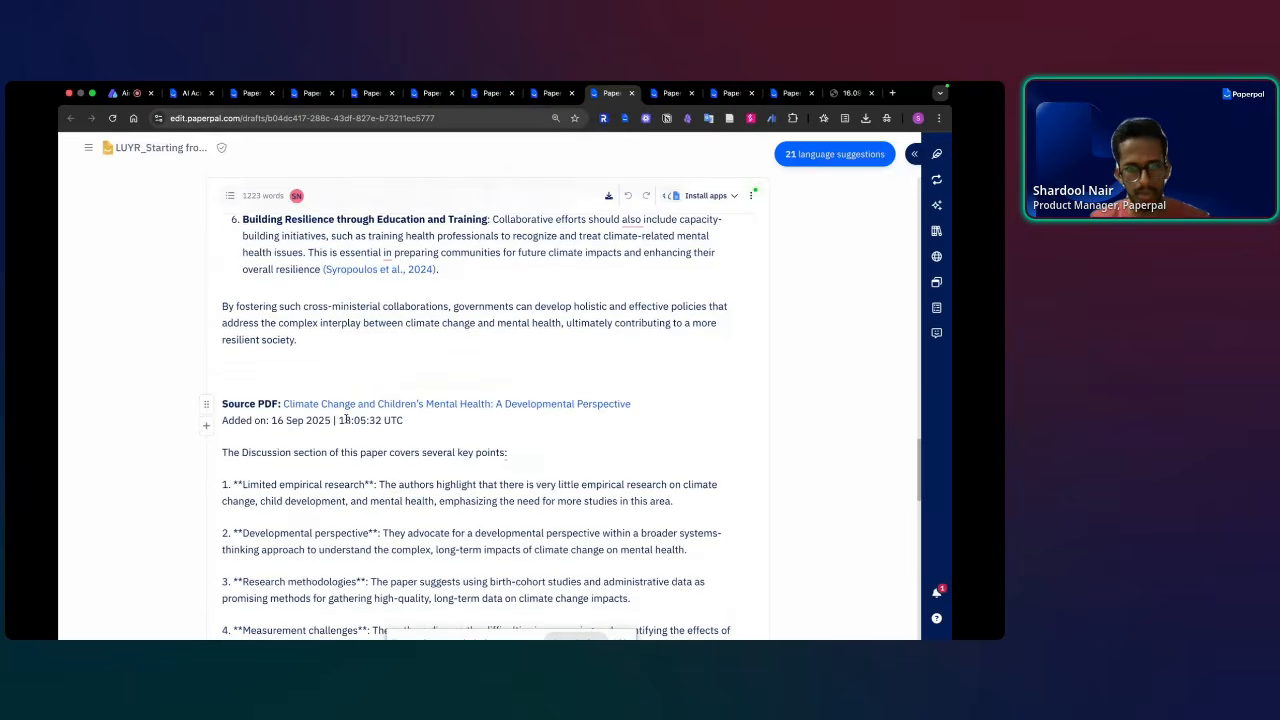
scroll(346, 418, down, 4)
scroll(346, 418, down, 3)
scroll(320, 360, up, 7)
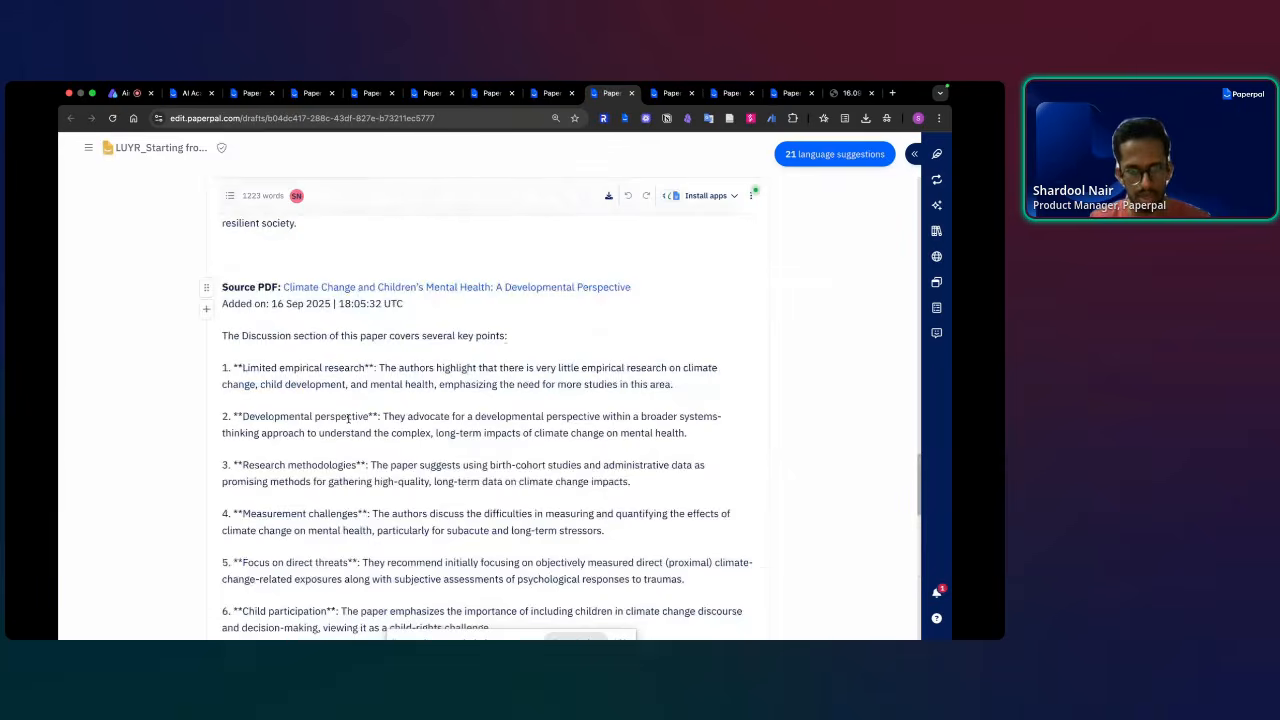
scroll(298, 311, up, 1)
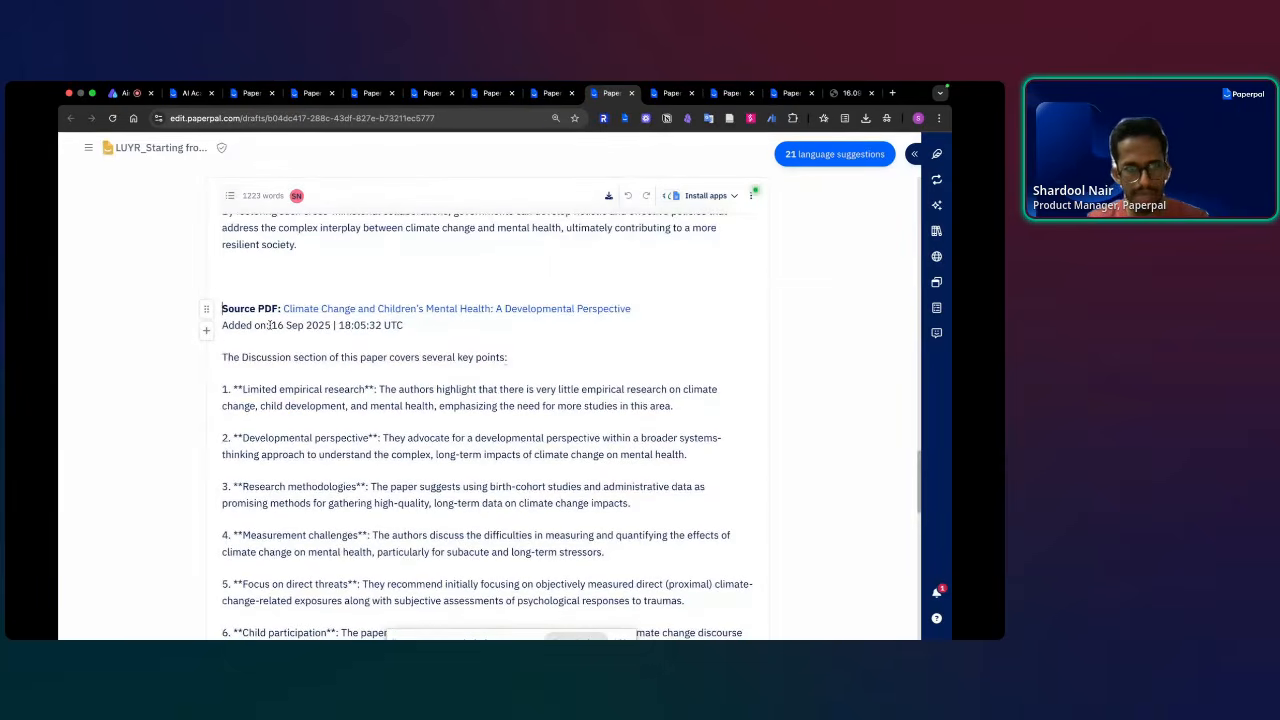
scroll(427, 324, down, 4)
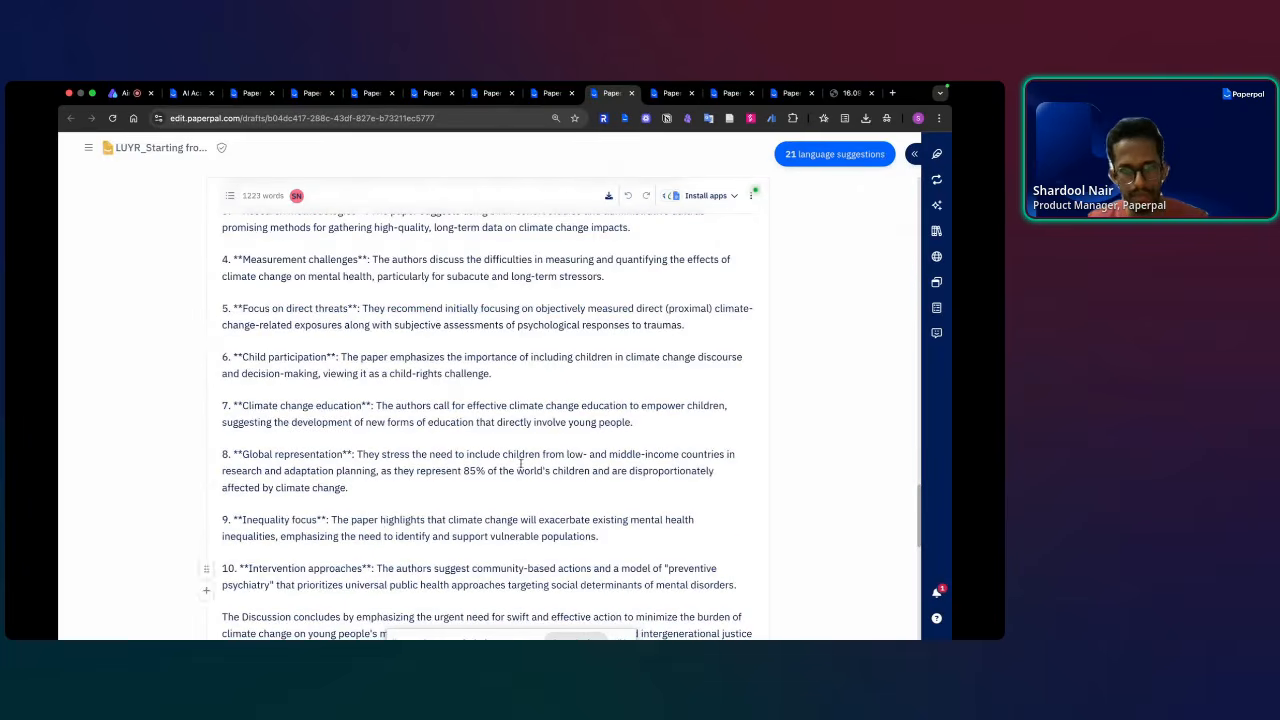
scroll(461, 387, down, 4)
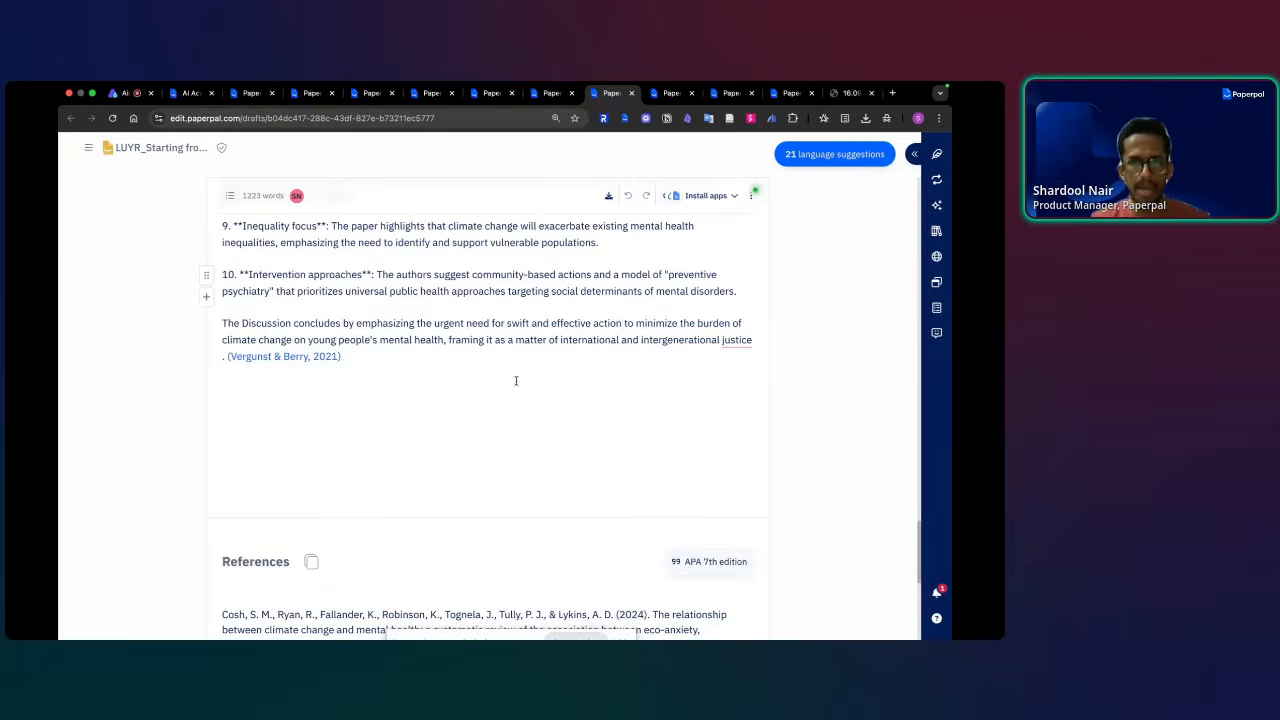
scroll(522, 388, up, 5)
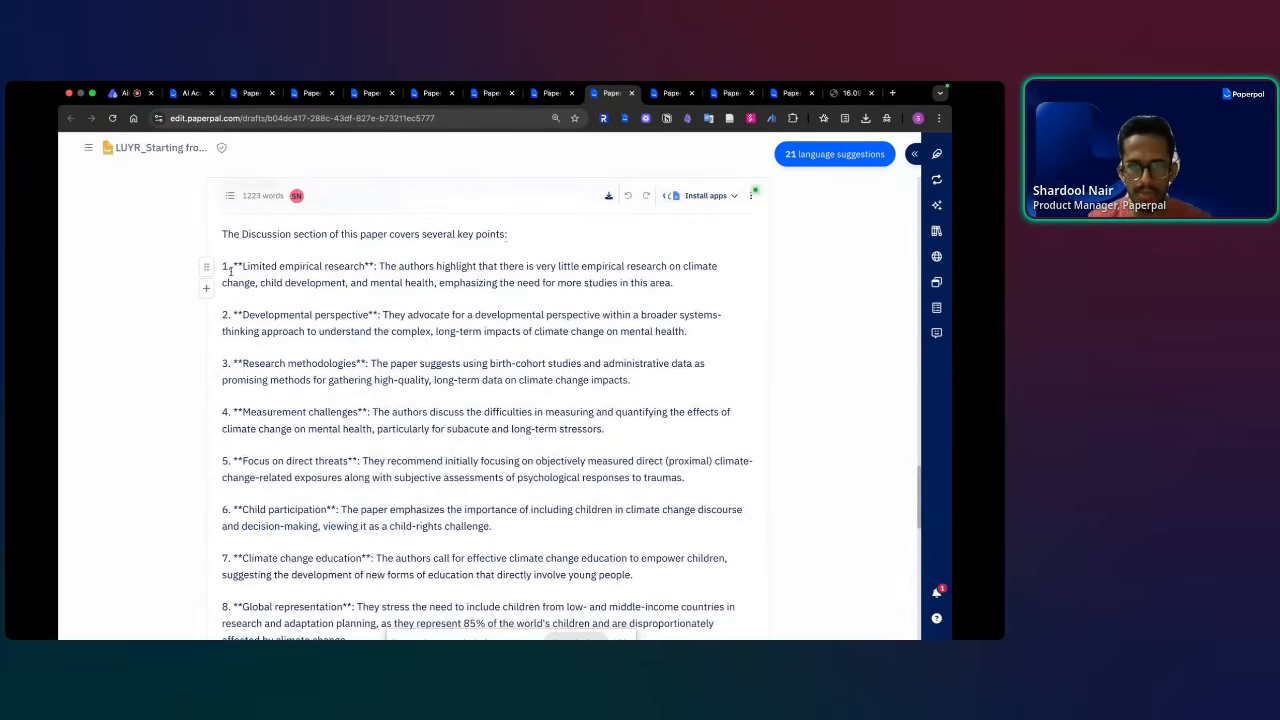
- Select key points 1 to 6 of the added summary and check the citation after its closing paragraph
drag(222, 265, 492, 527)
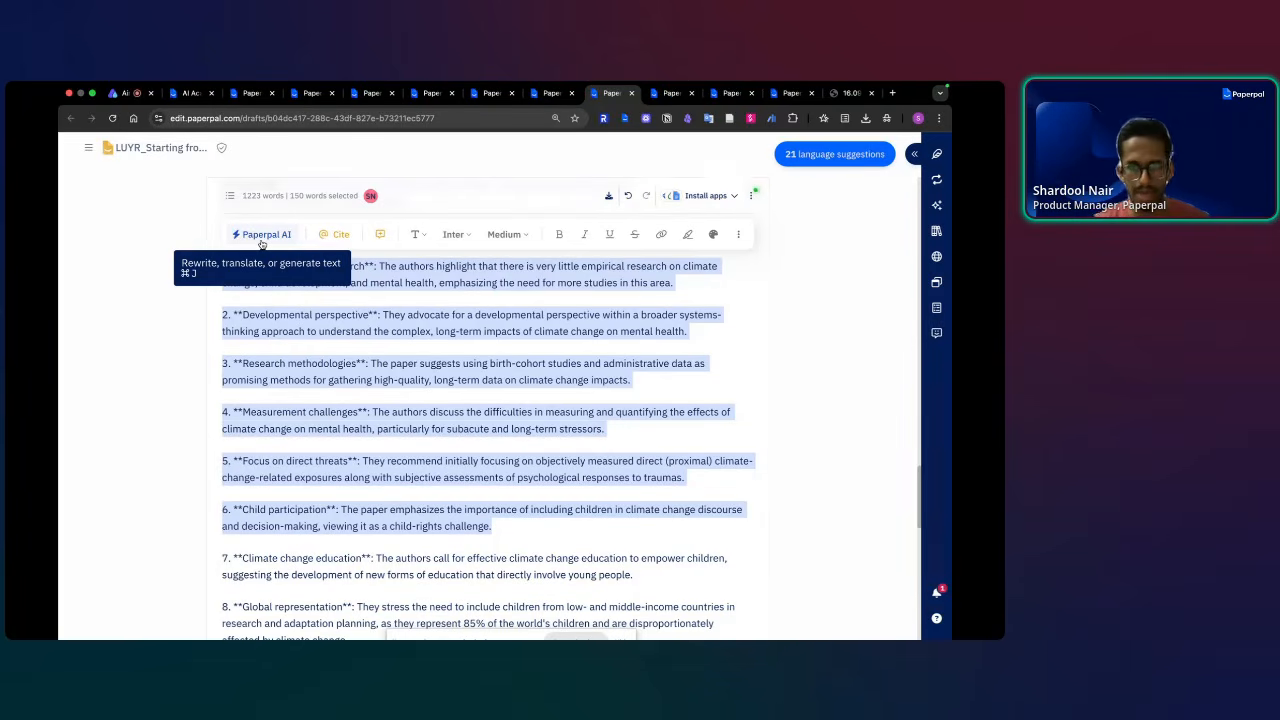
scroll(285, 310, down, 3)
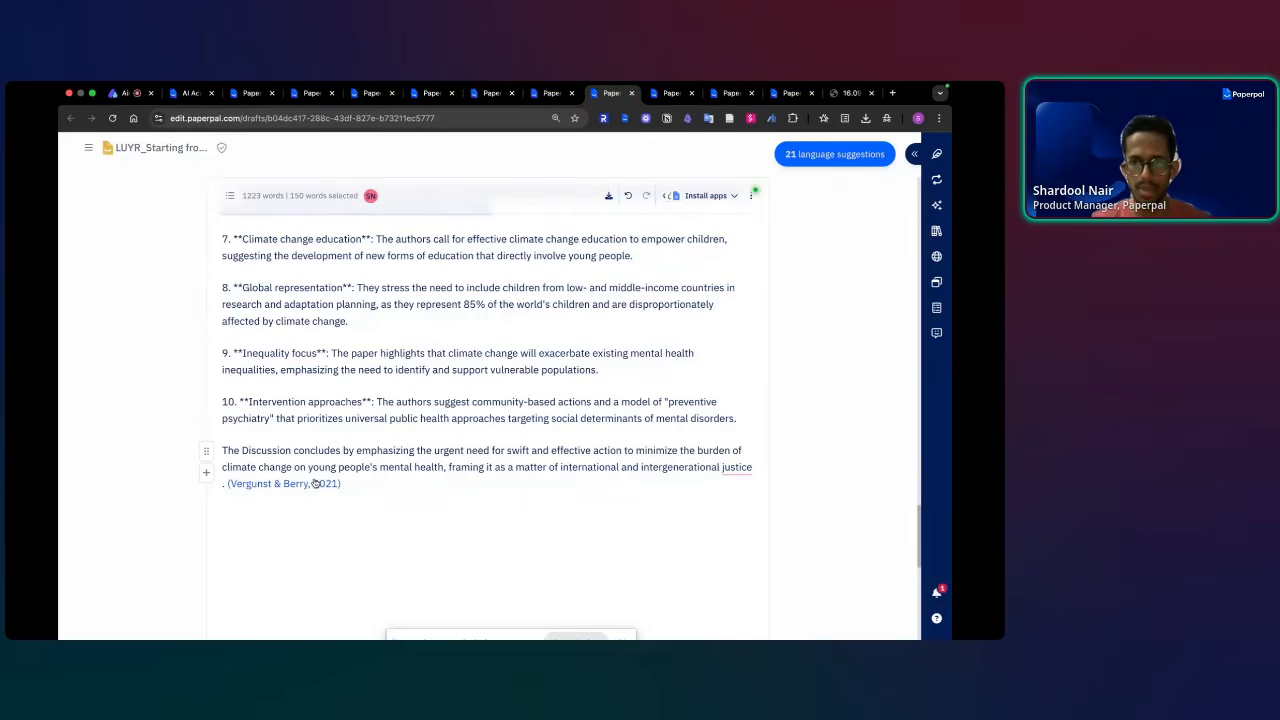
- Switch to the Airmeet webinar and stop sharing the screen
mouse_move(565, 85)
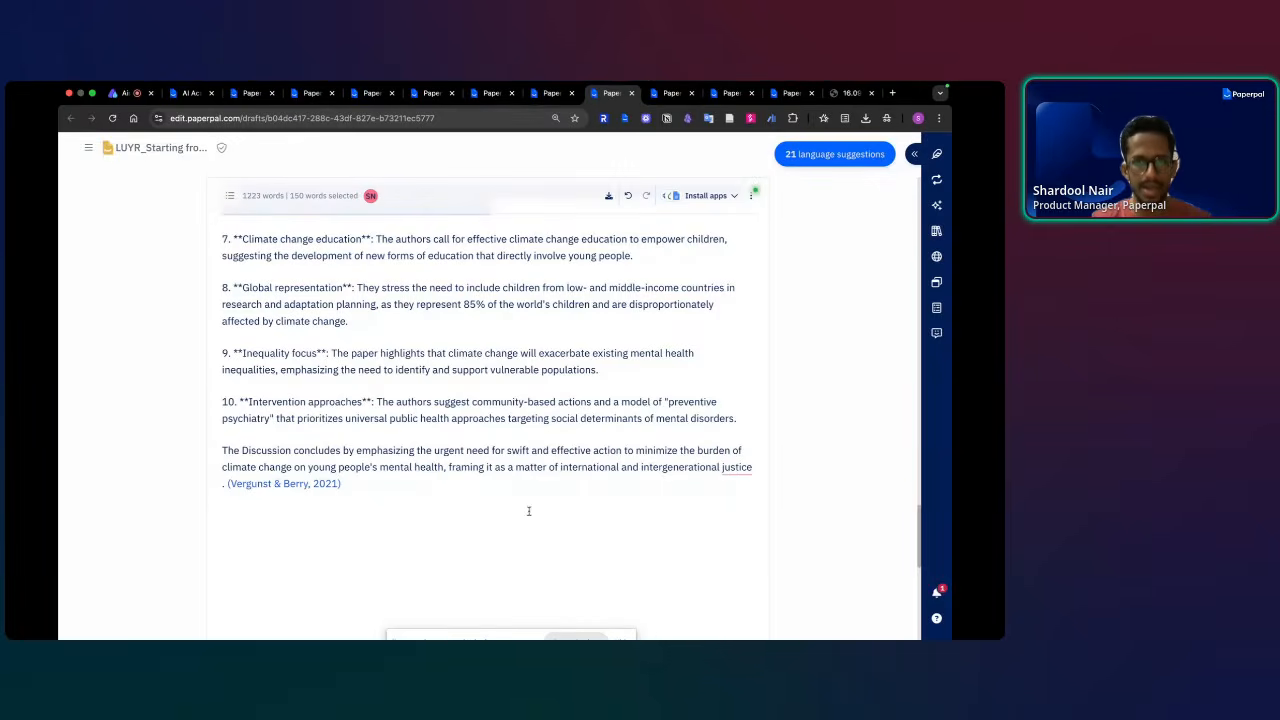
mouse_move(765, 84)
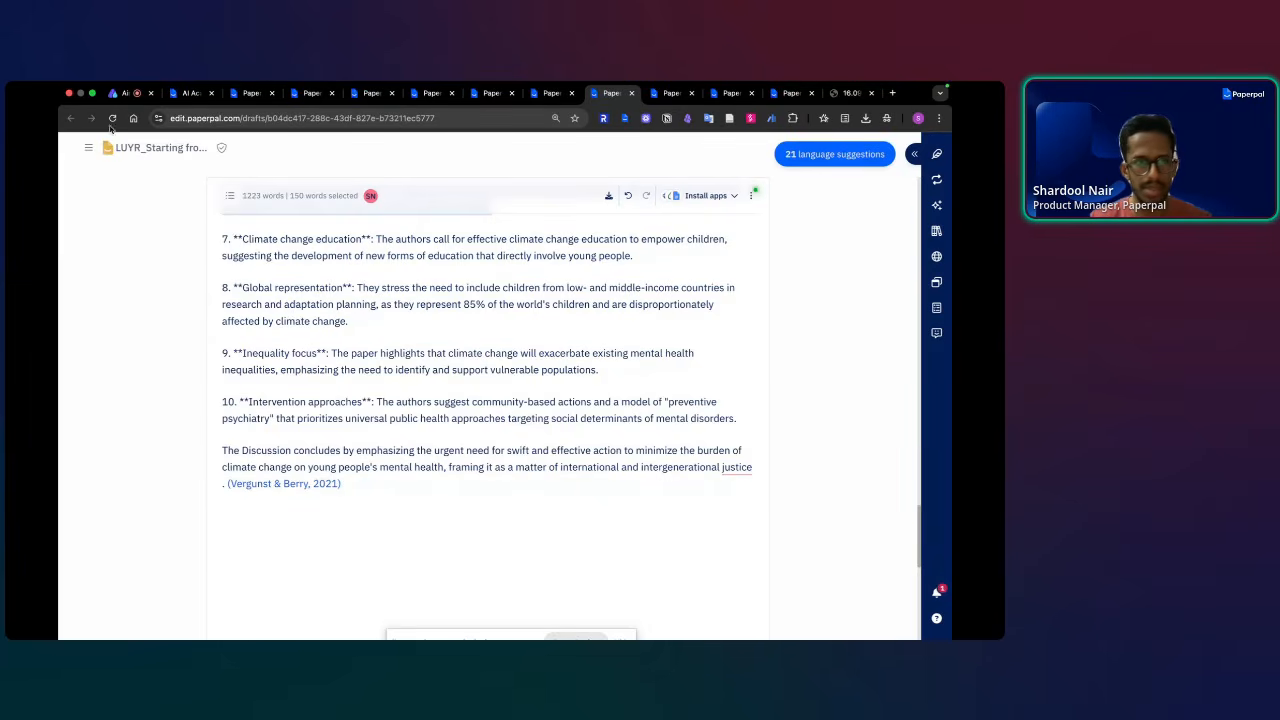
click(122, 93)
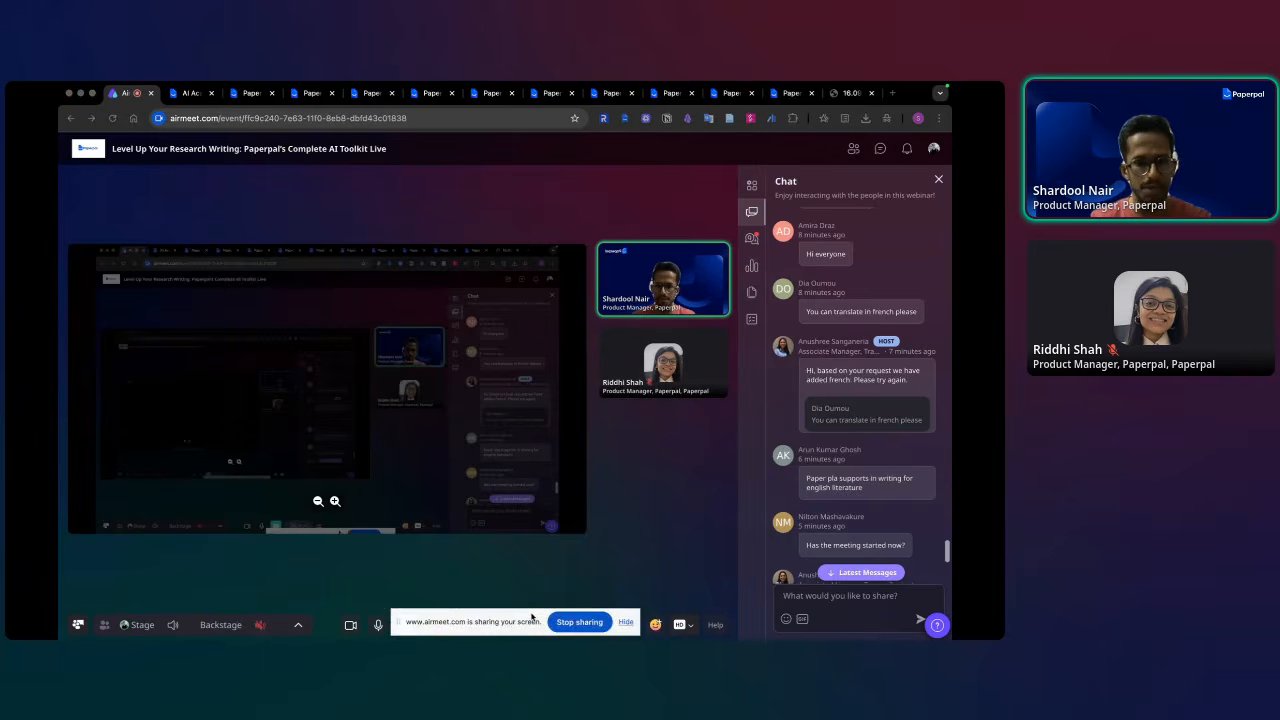
click(592, 610)
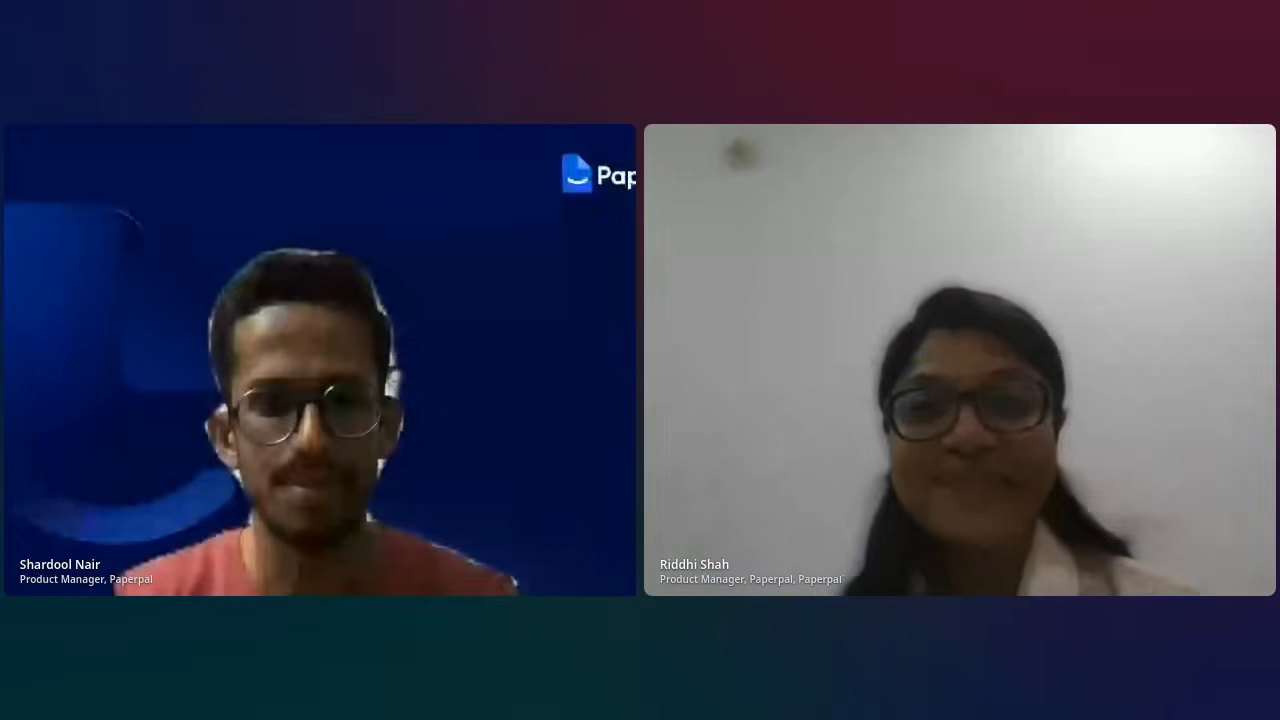
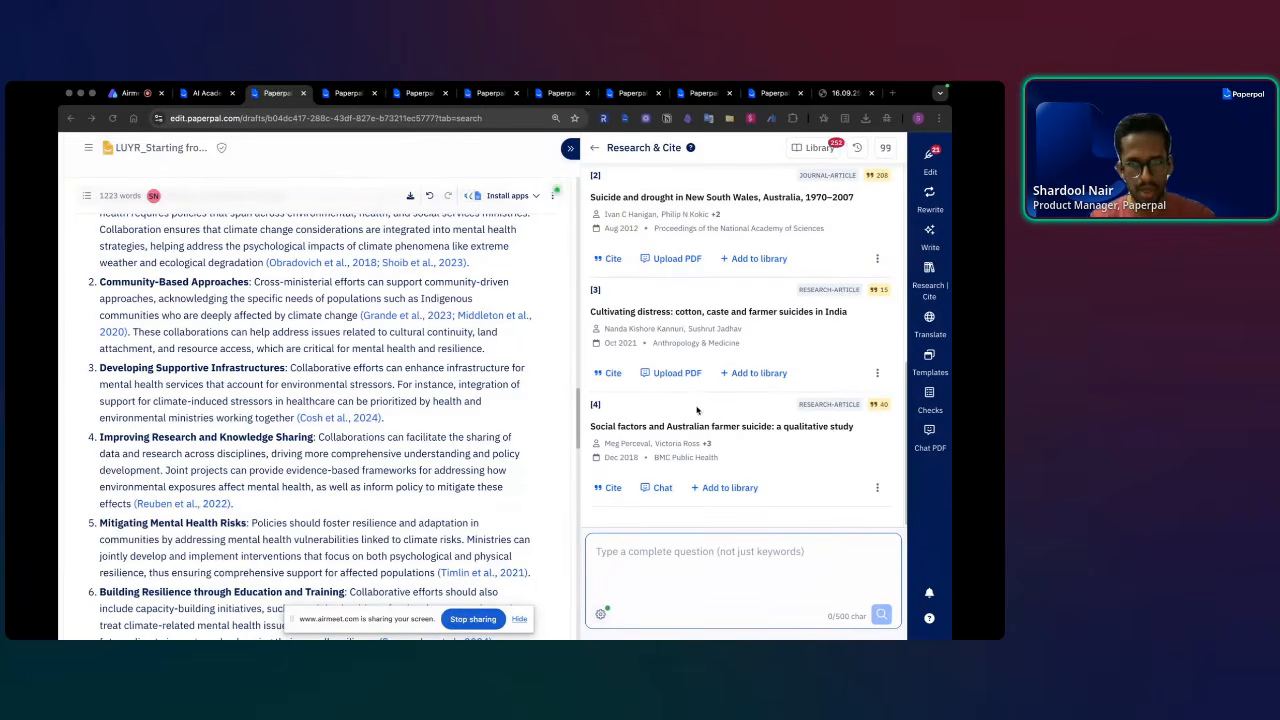
- Examine the Research & Cite filters, including journal SJR quartile, publication date, publication type and journal indexing options, and close them
scroll(716, 228, up, 1)
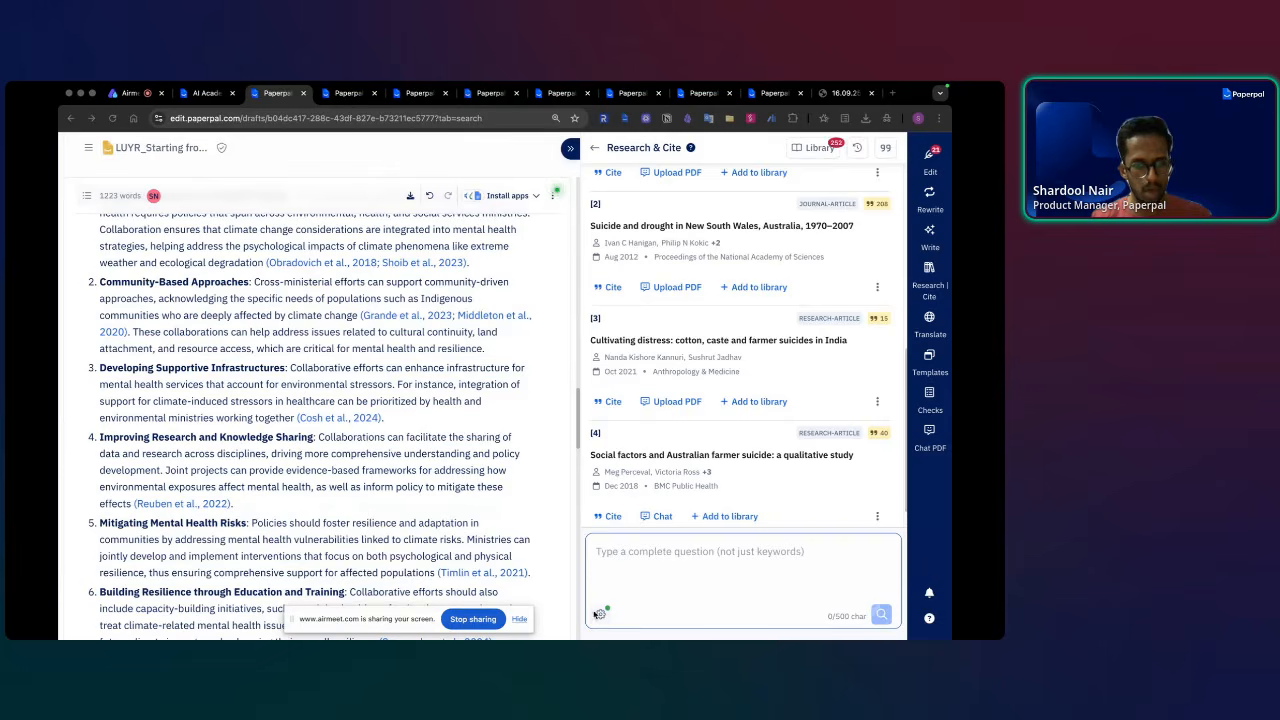
click(600, 616)
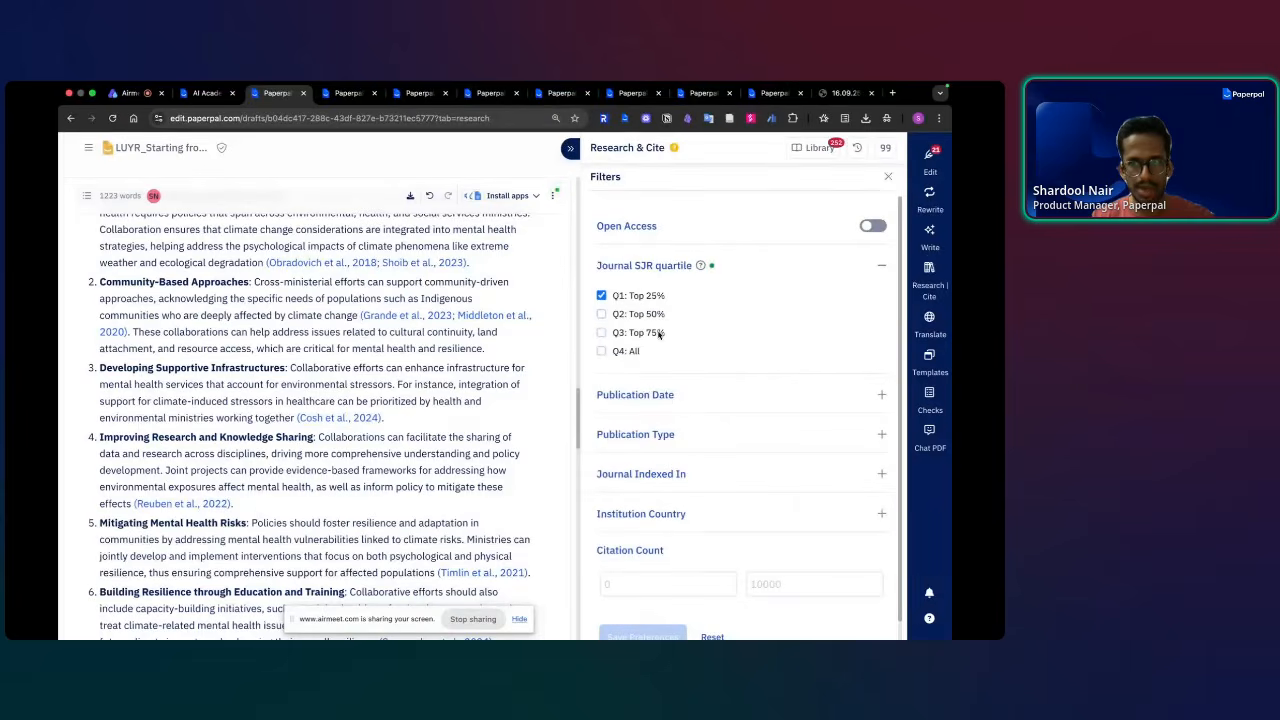
click(891, 177)
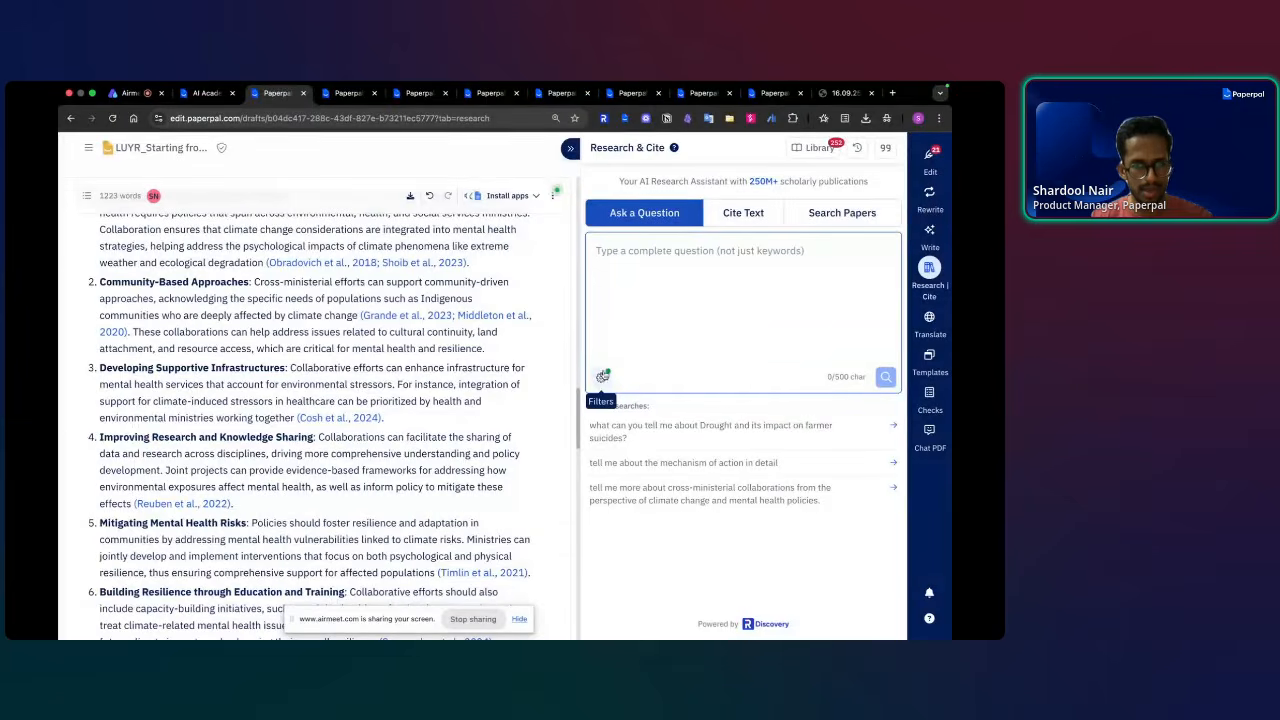
click(602, 378)
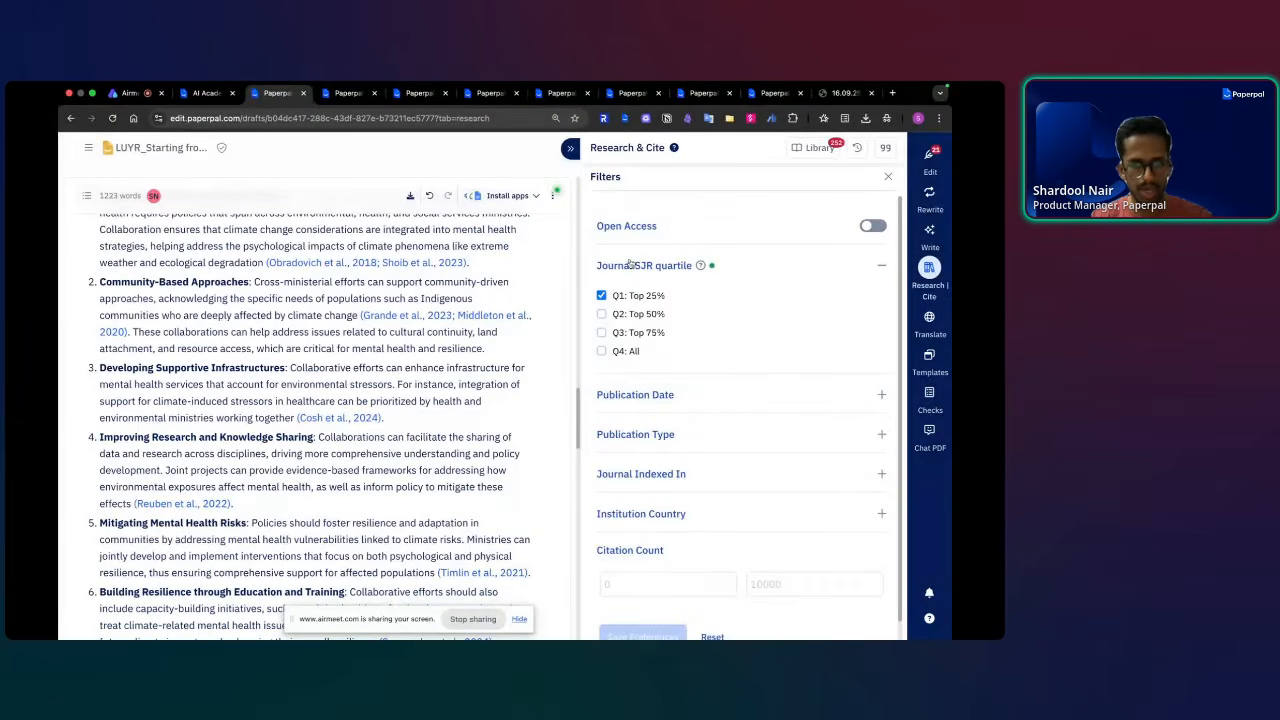
click(655, 395)
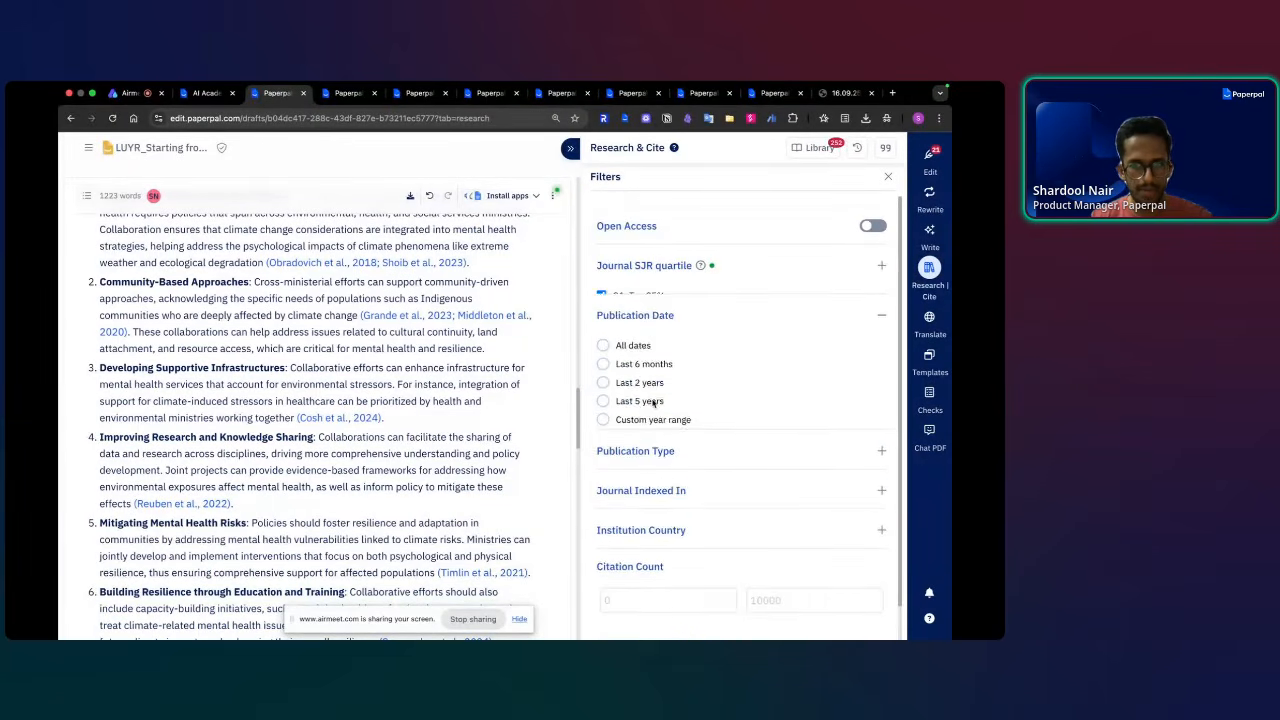
click(636, 450)
click(646, 514)
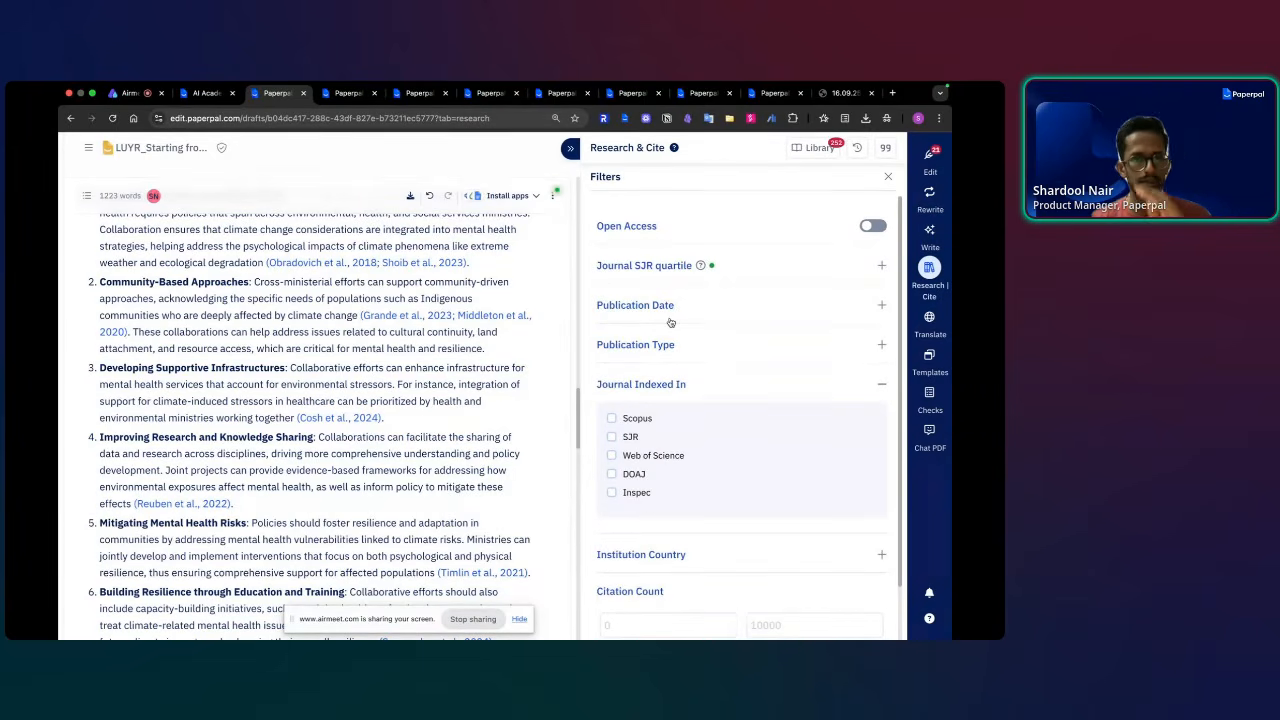
click(888, 179)
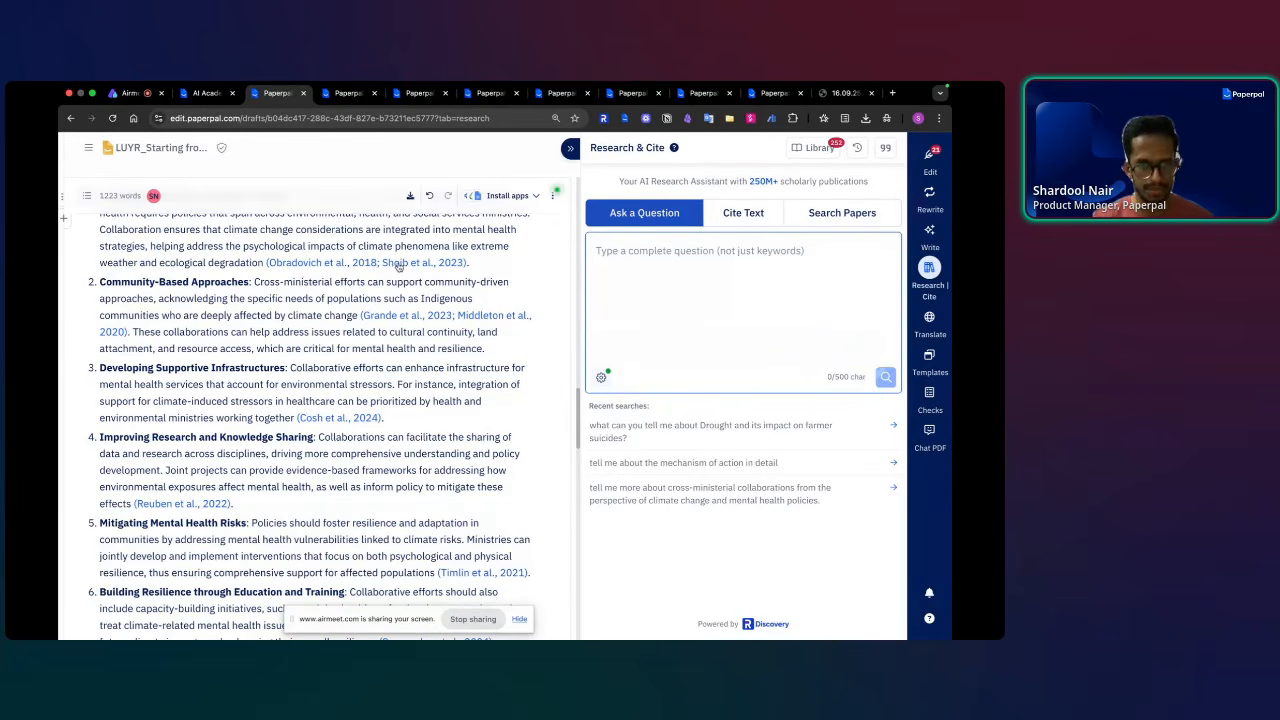
- Review the in-text citations in the draft's numbered sections and the matching entries in its reference list
scroll(370, 350, up, 3)
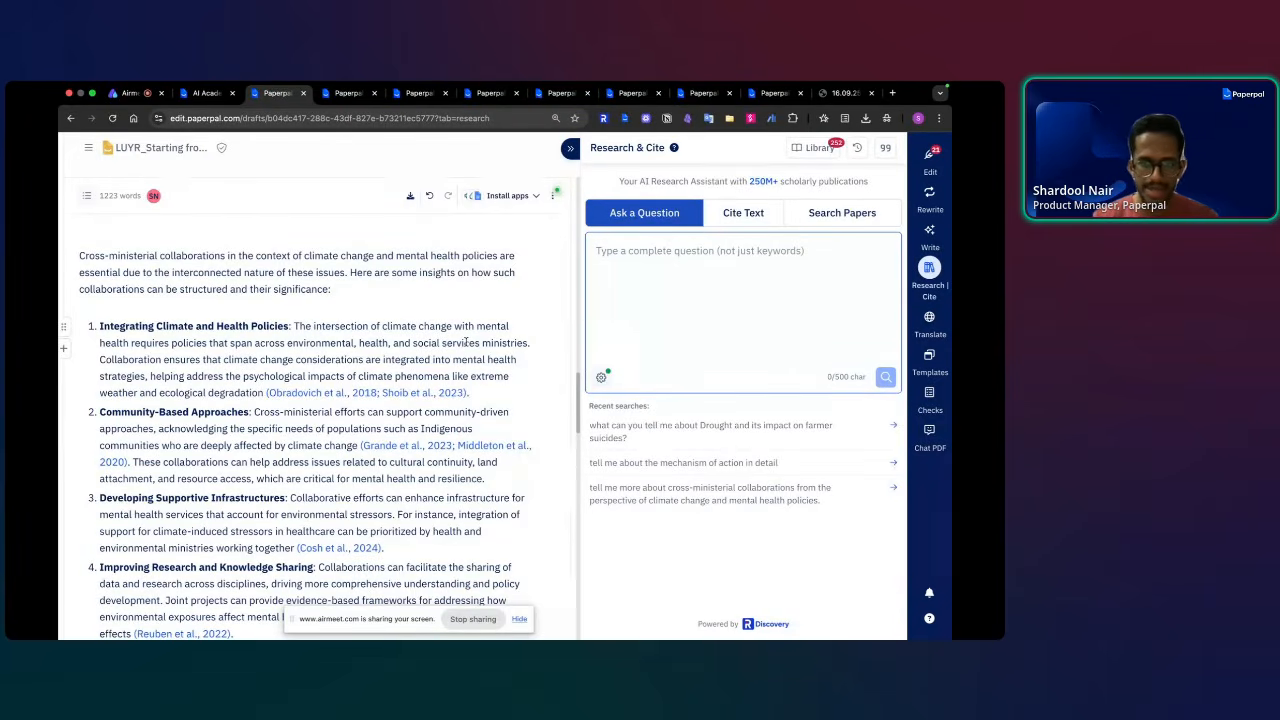
scroll(460, 342, down, 15)
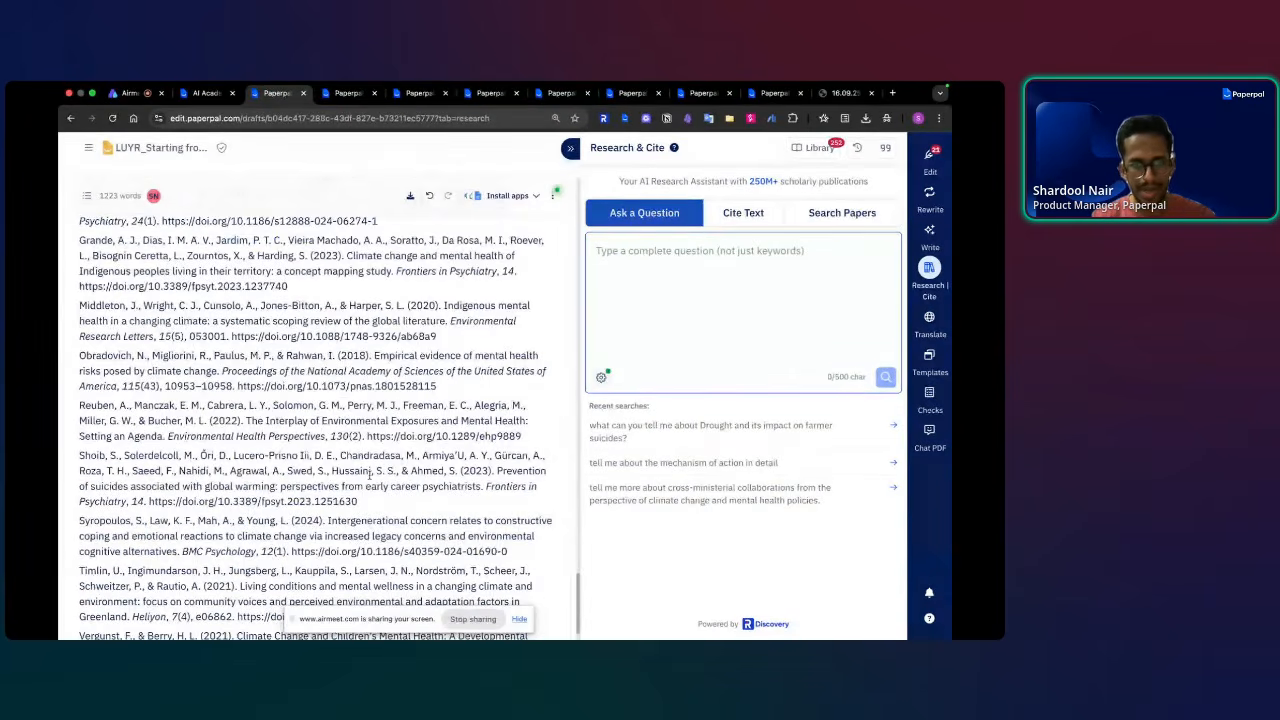
scroll(377, 459, up, 10)
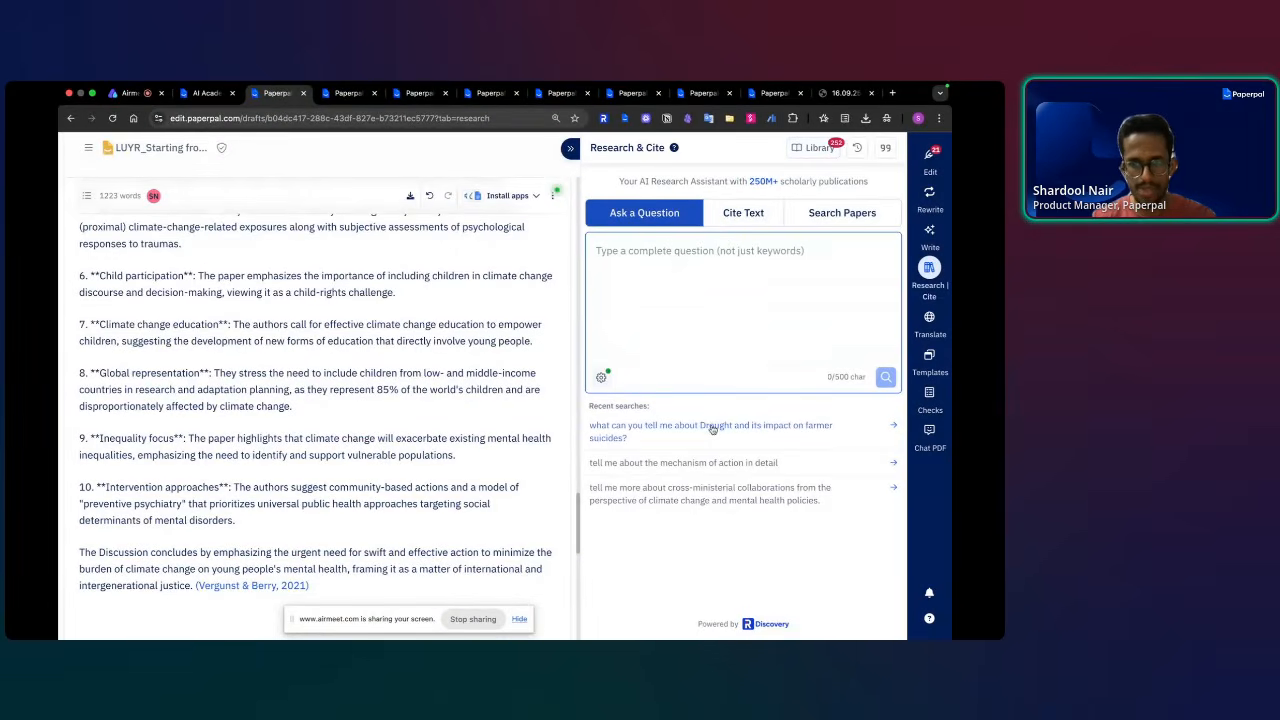
- From the library, cite the intergenerational concern paper and the Greenland living conditions paper at the end of point 3, Developing Supportive Infrastructures
click(801, 153)
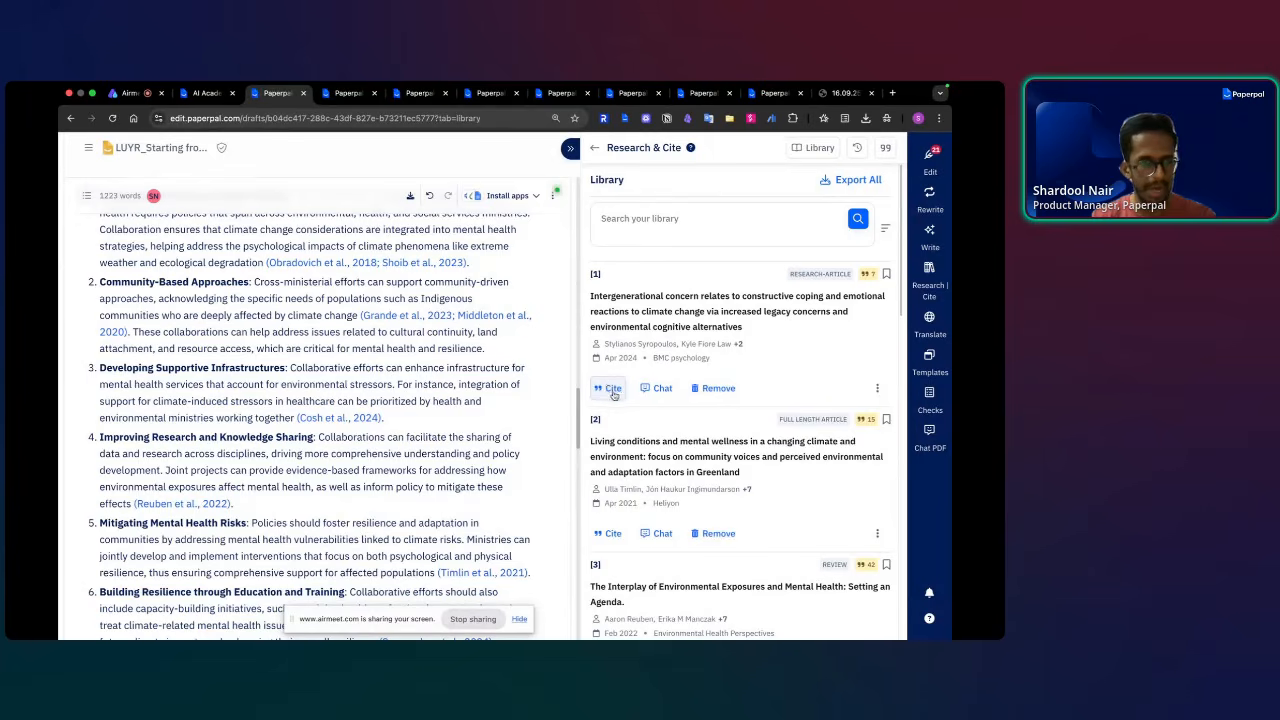
scroll(620, 390, down, 2)
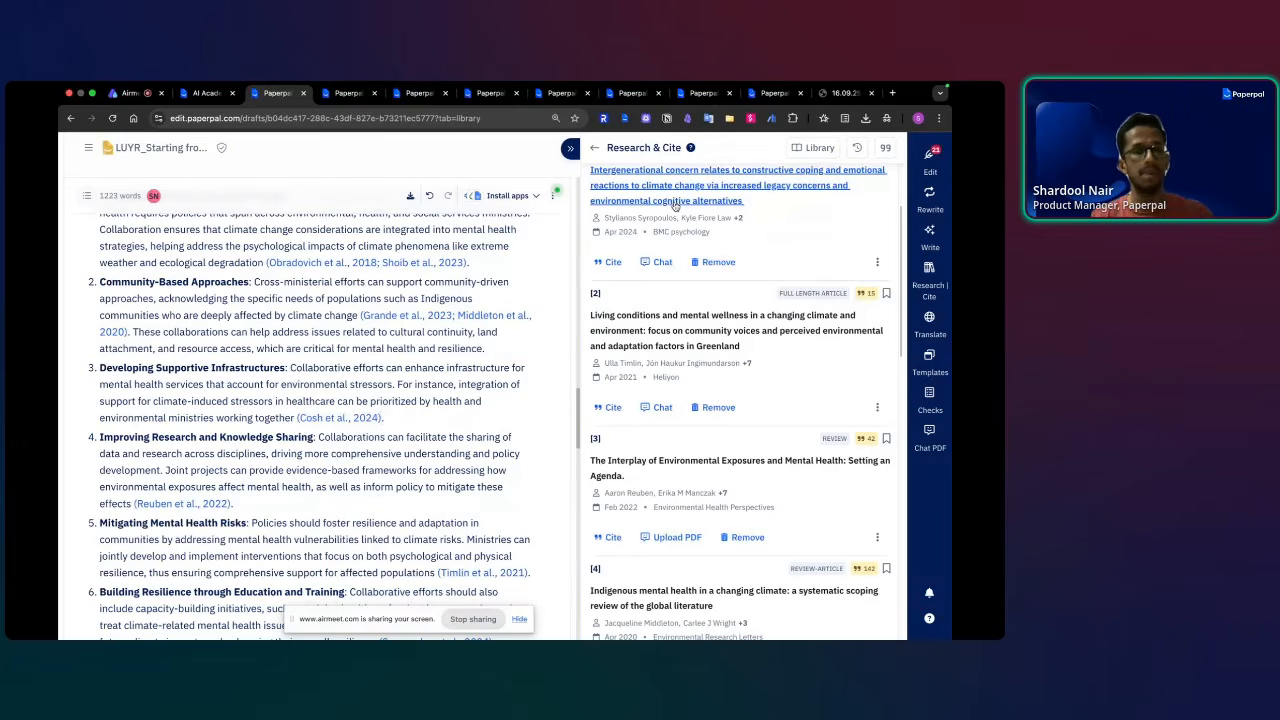
click(606, 265)
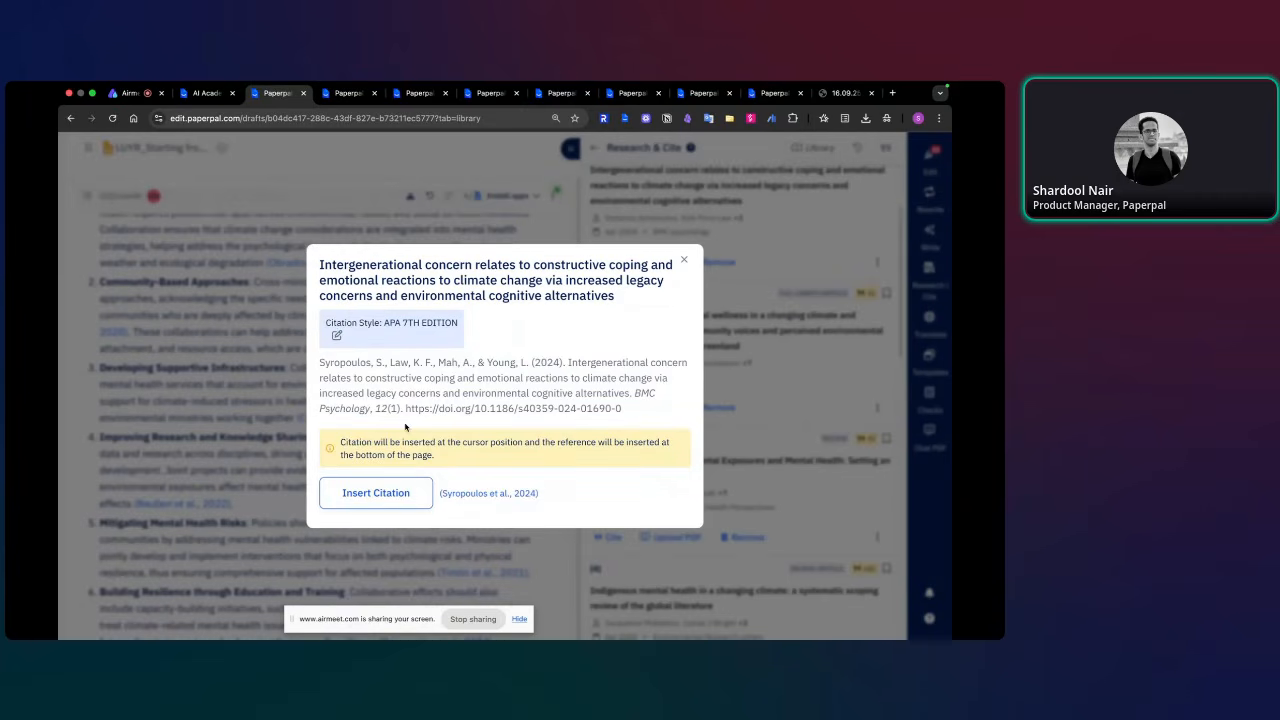
click(362, 493)
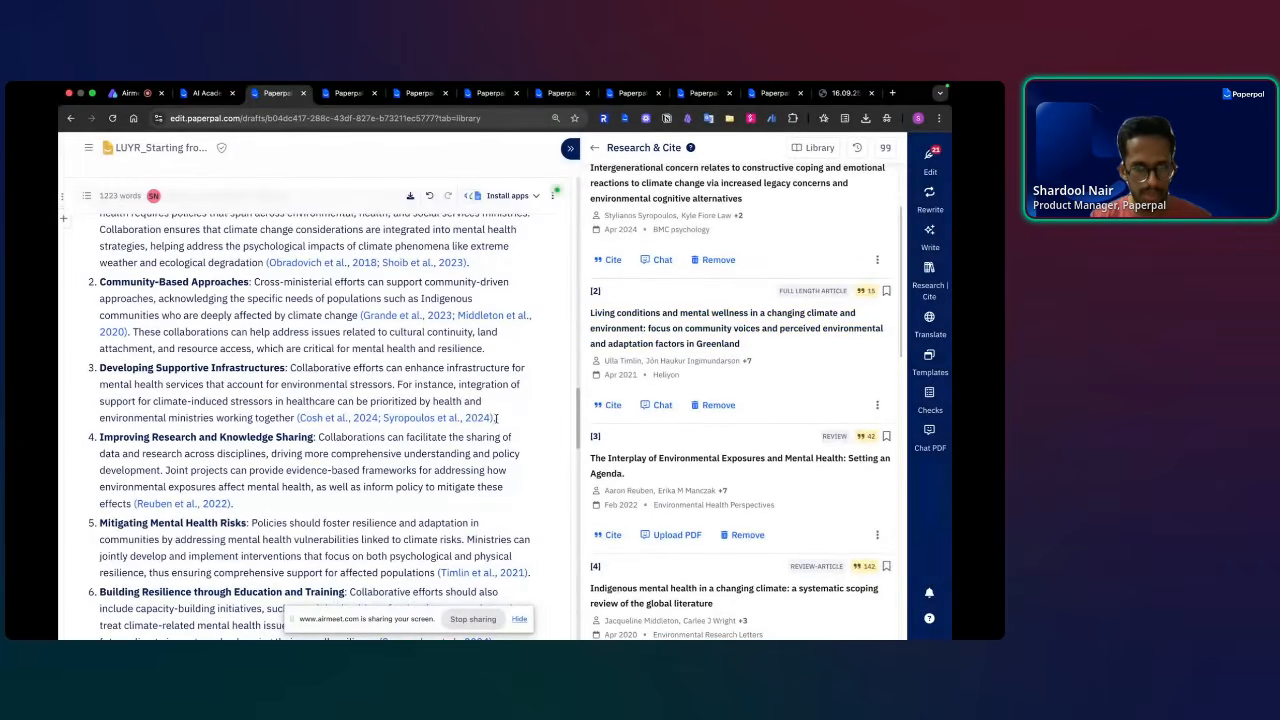
click(610, 405)
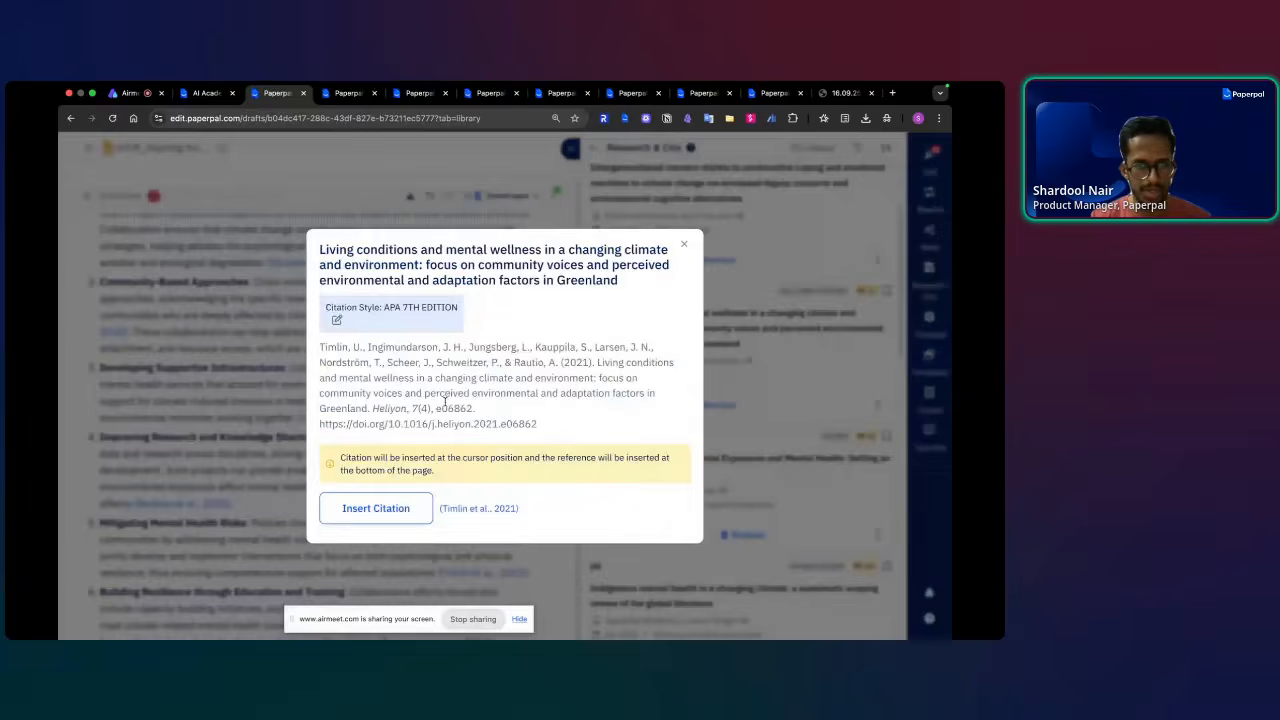
click(404, 510)
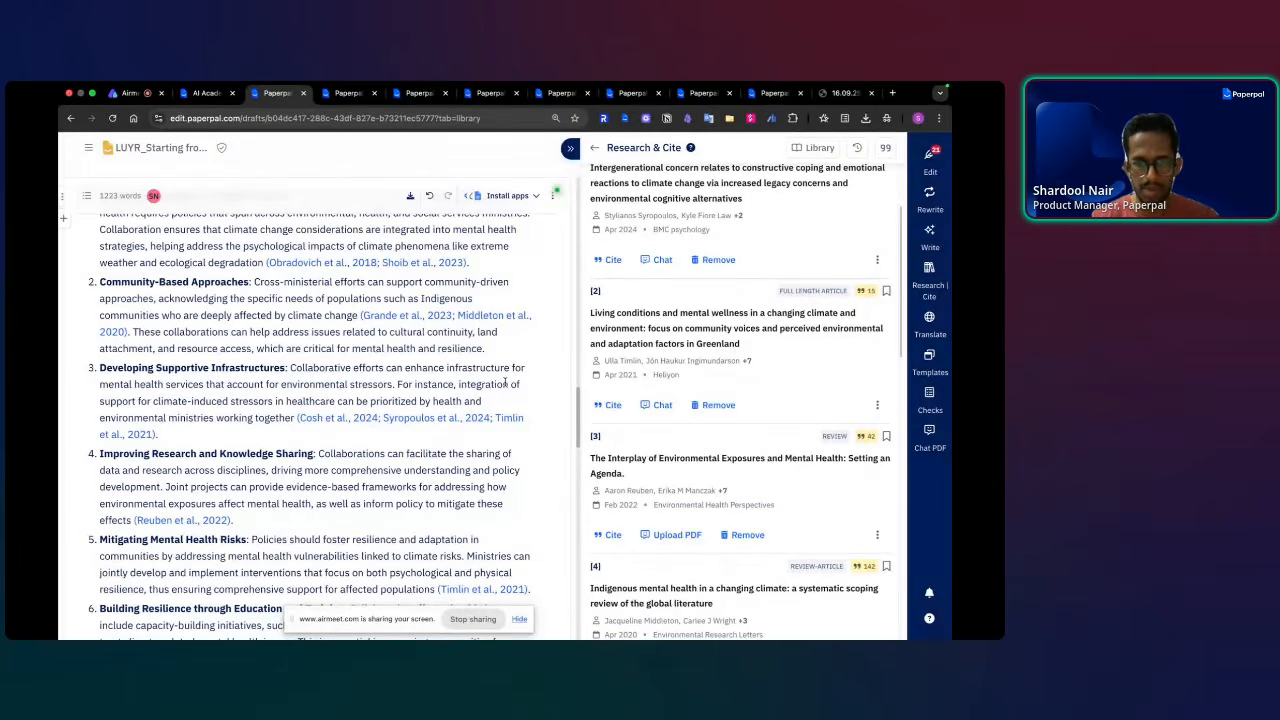
- Change the reference list's citation style to AMA 11th edition and apply it to the draft
scroll(503, 390, down, 10)
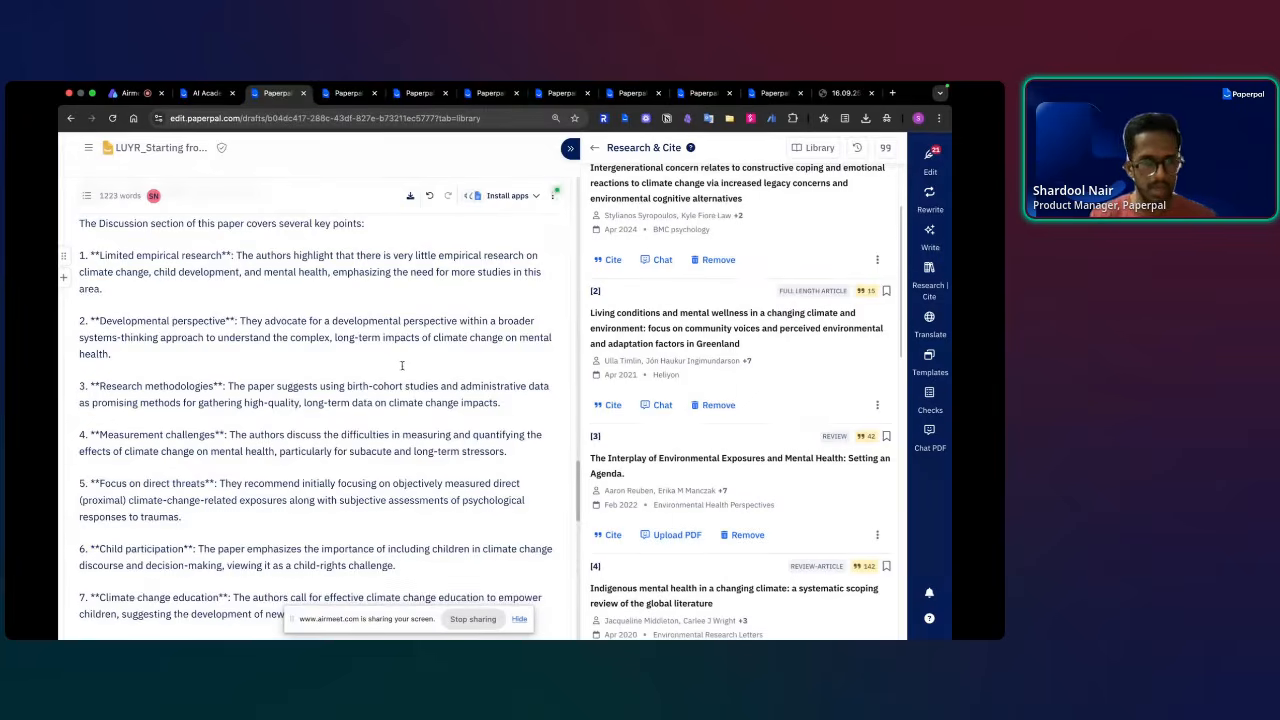
scroll(402, 366, down, 15)
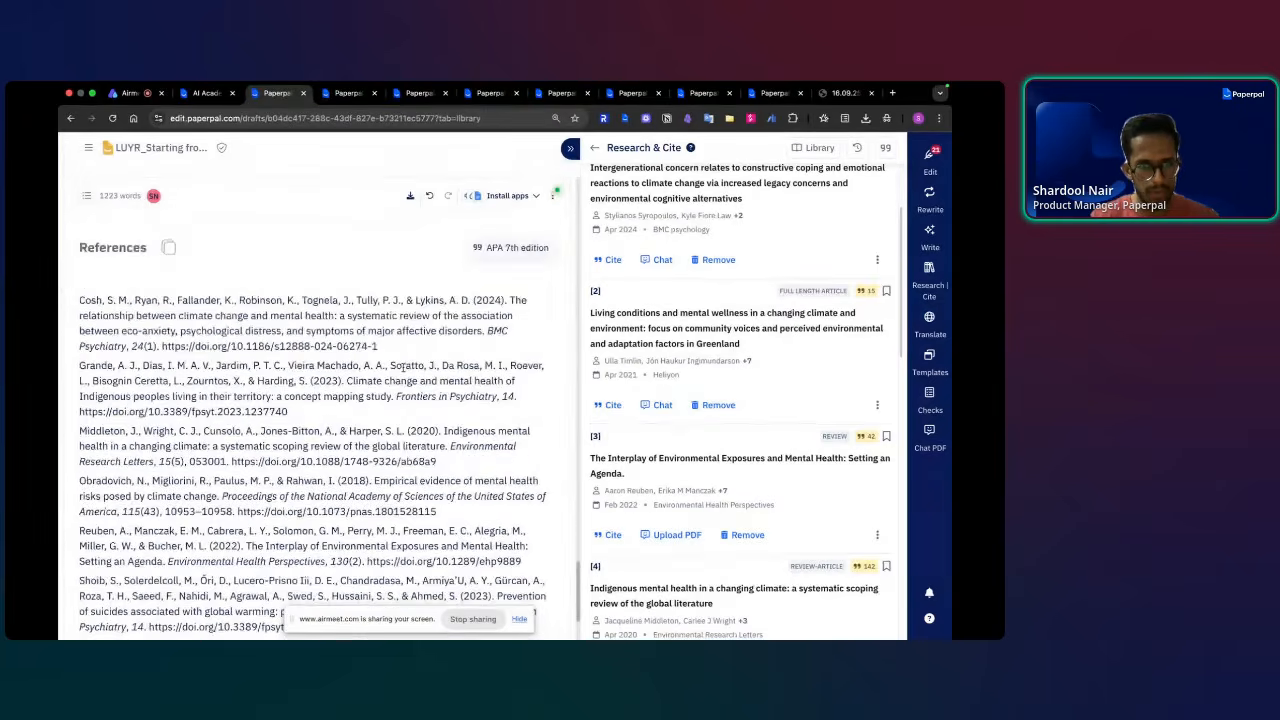
scroll(402, 366, up, 1)
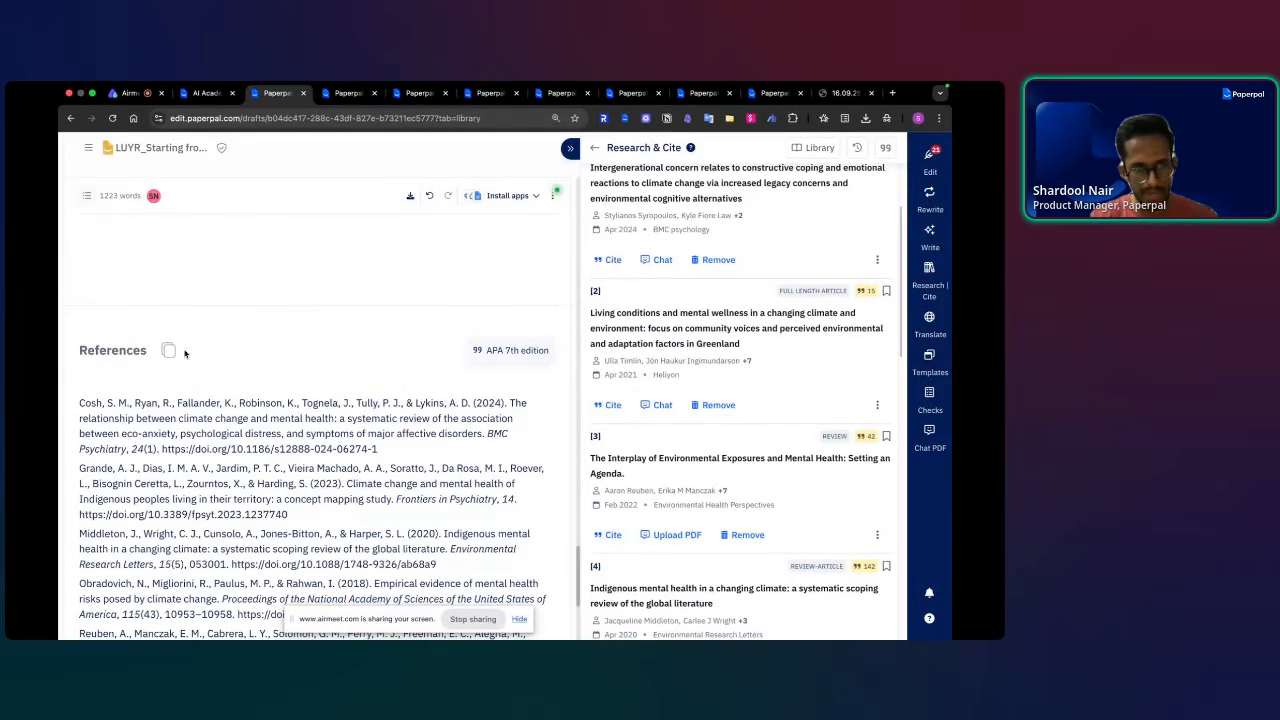
click(511, 351)
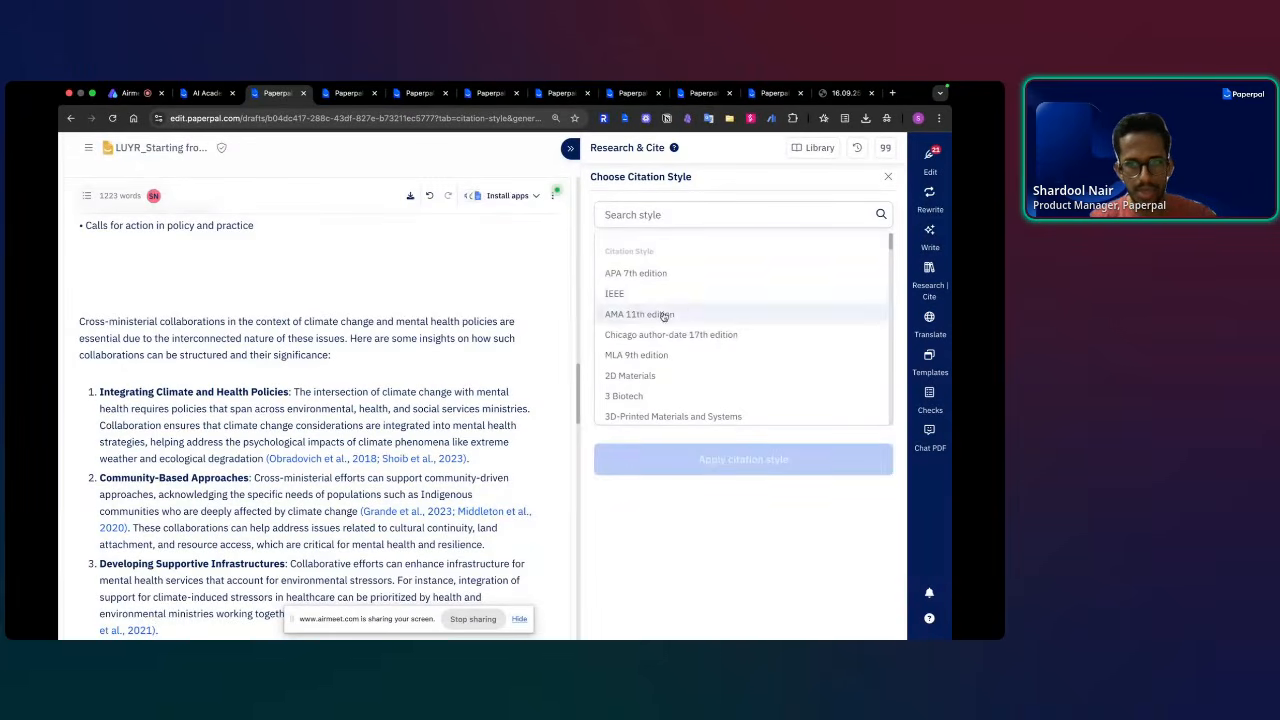
click(662, 314)
click(748, 262)
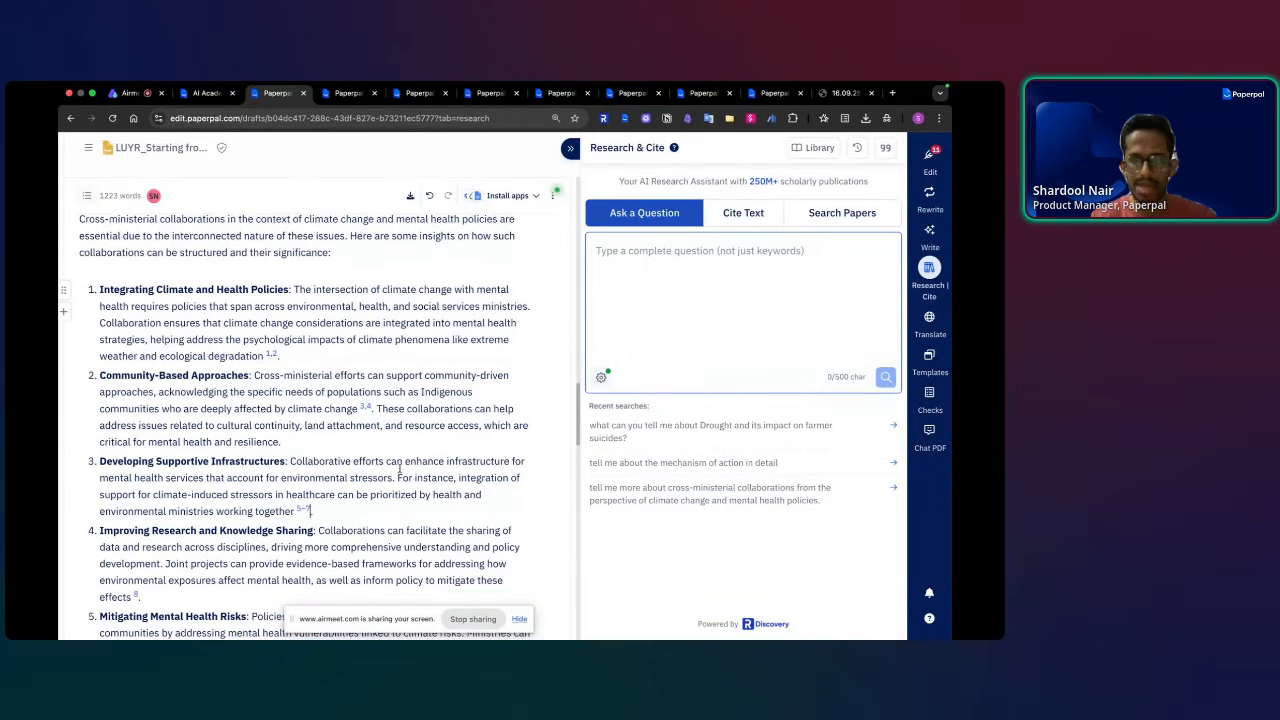
- Review the reformatted reference list and the numbered in-text citations in the draft's points 1 to 6
scroll(431, 460, down, 5)
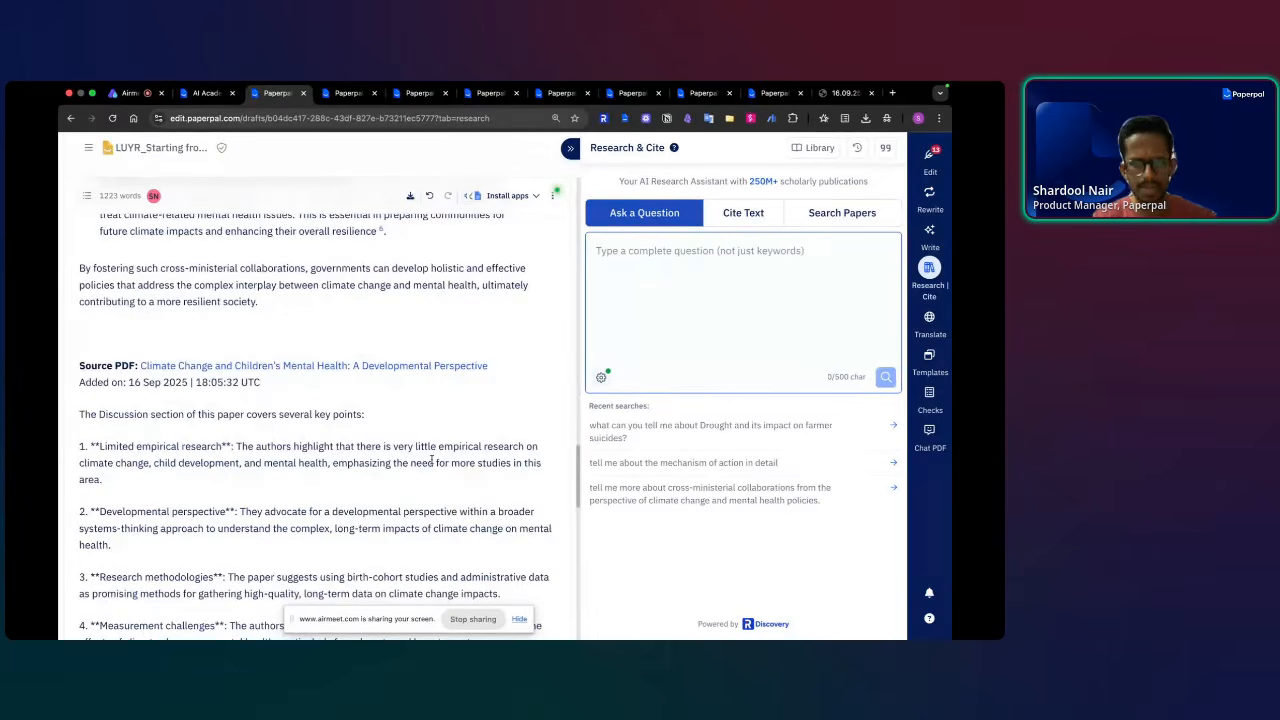
scroll(418, 450, down, 3)
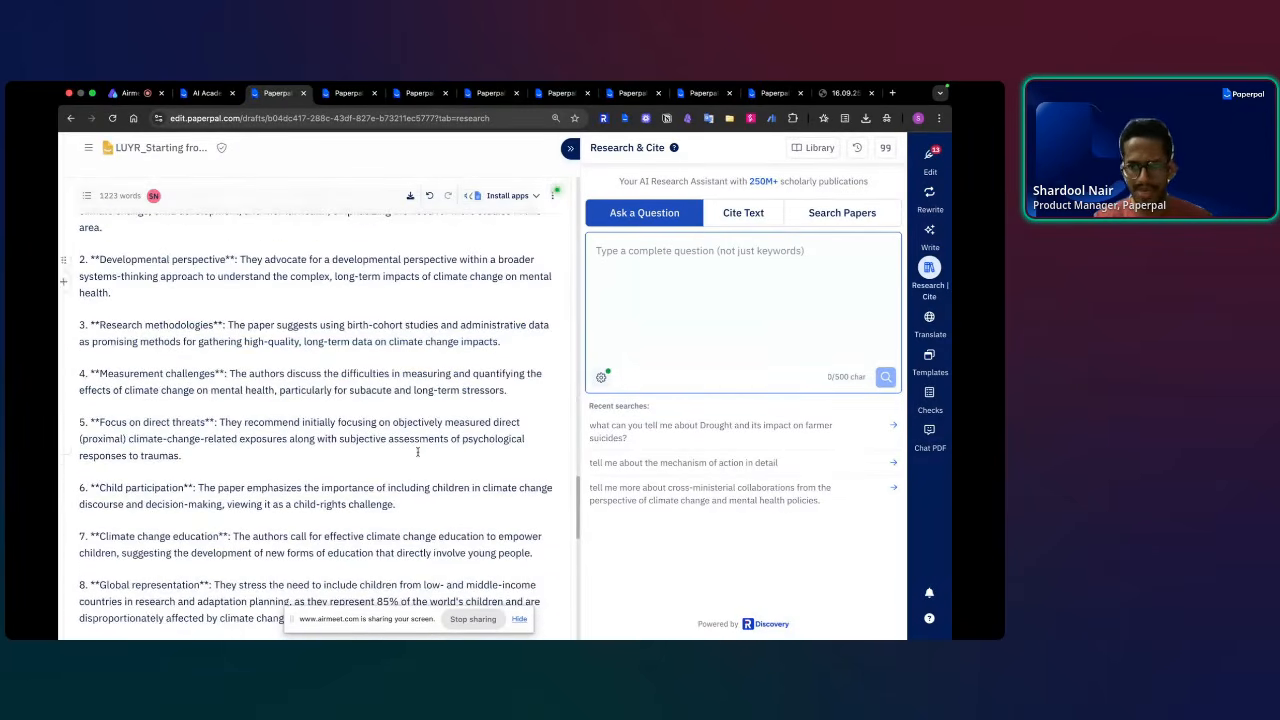
scroll(427, 458, down, 3)
scroll(427, 458, down, 3)
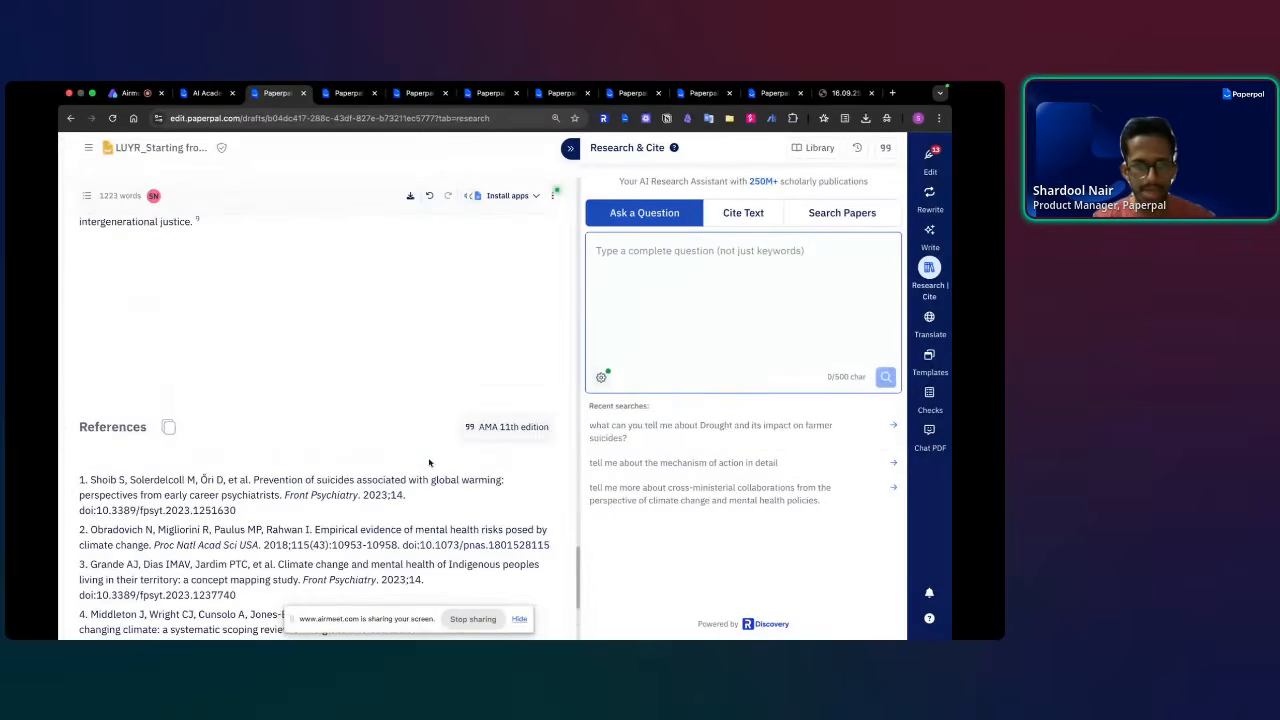
scroll(509, 481, down, 2)
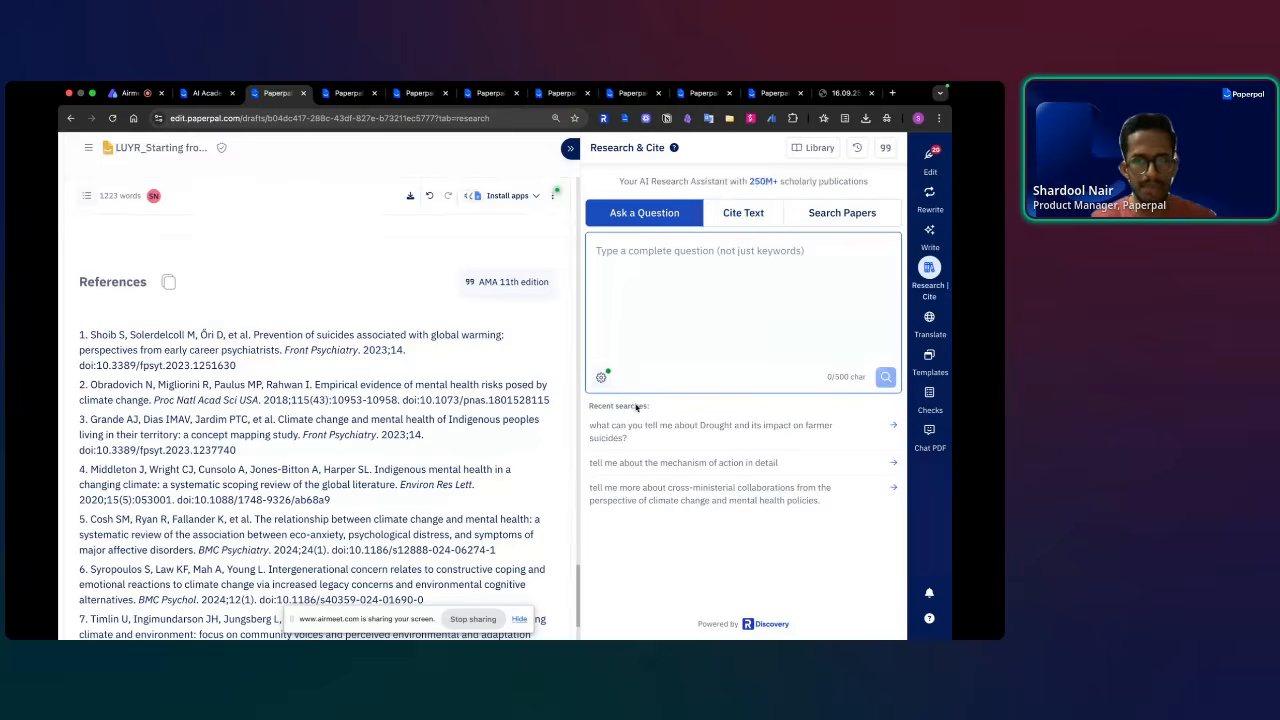
scroll(489, 434, up, 10)
scroll(489, 434, up, 1)
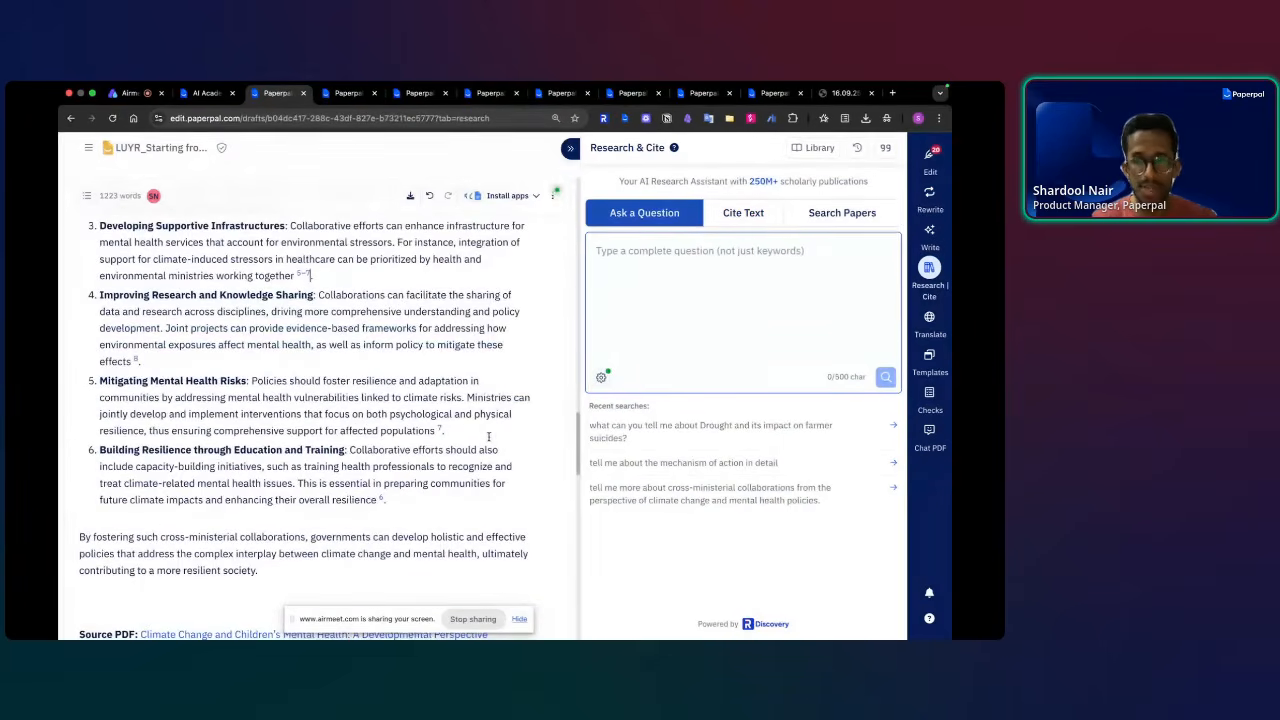
scroll(502, 370, up, 4)
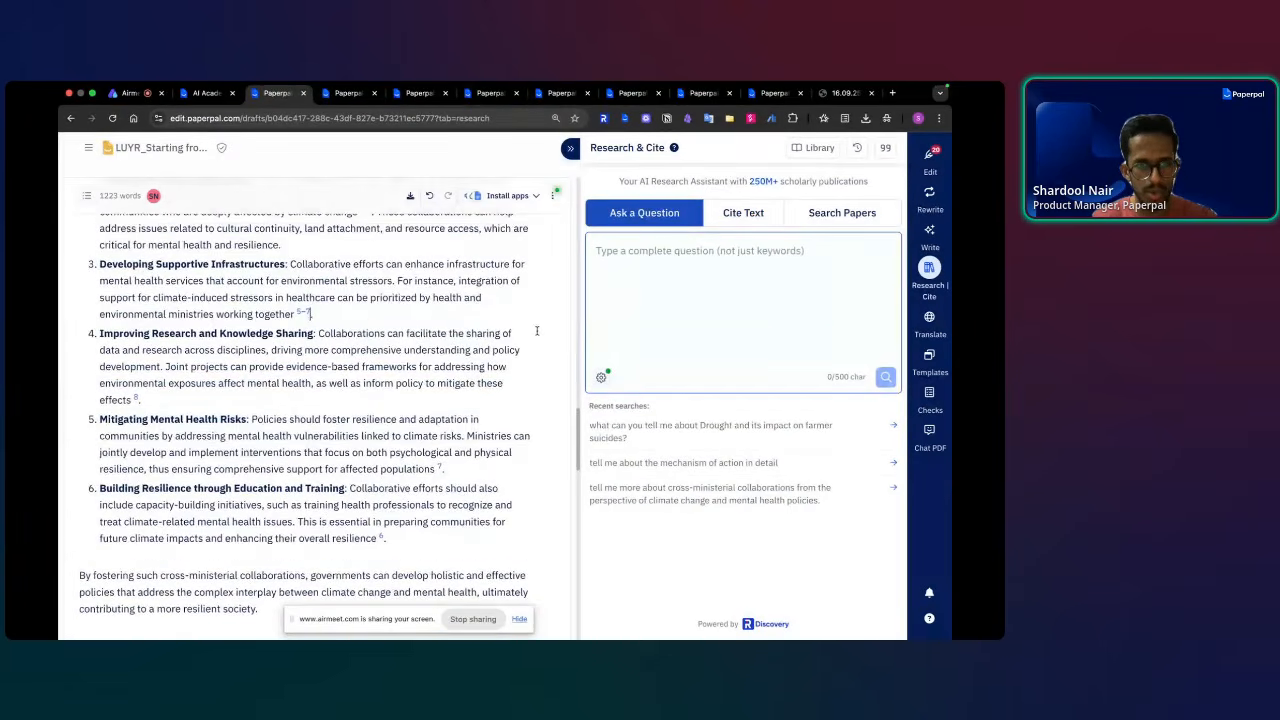
scroll(524, 351, up, 1)
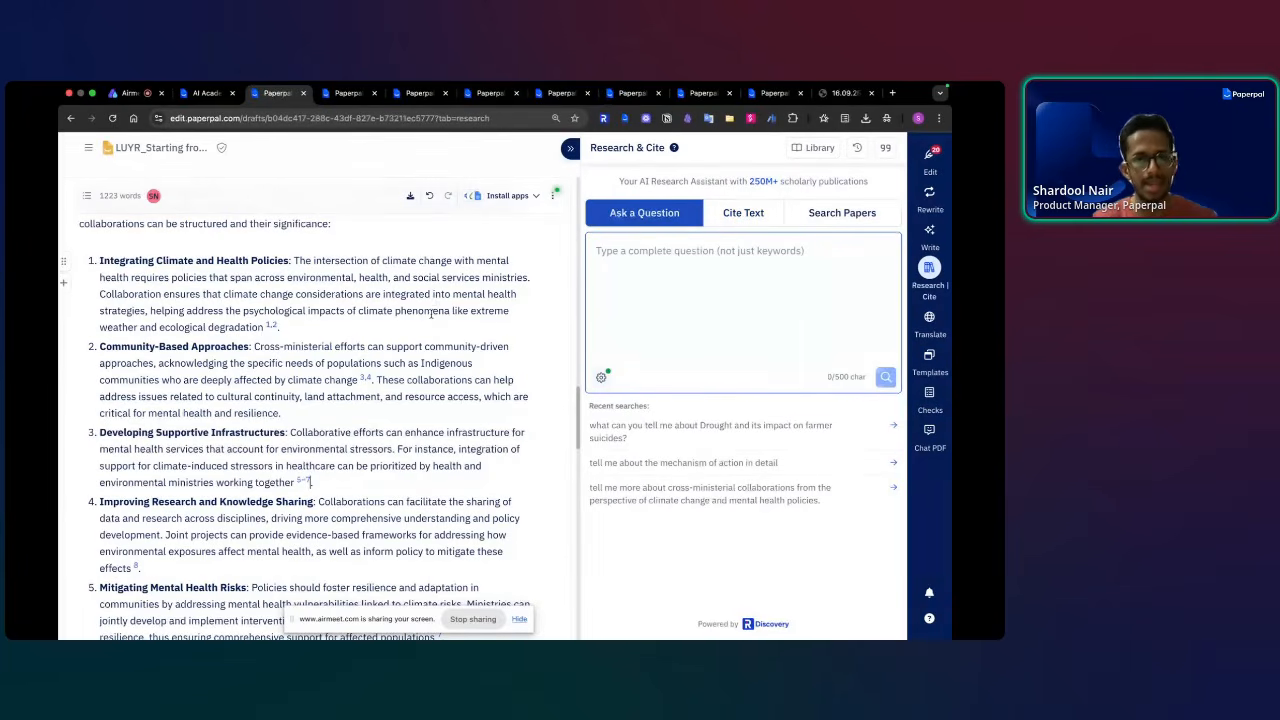
scroll(432, 313, up, 1)
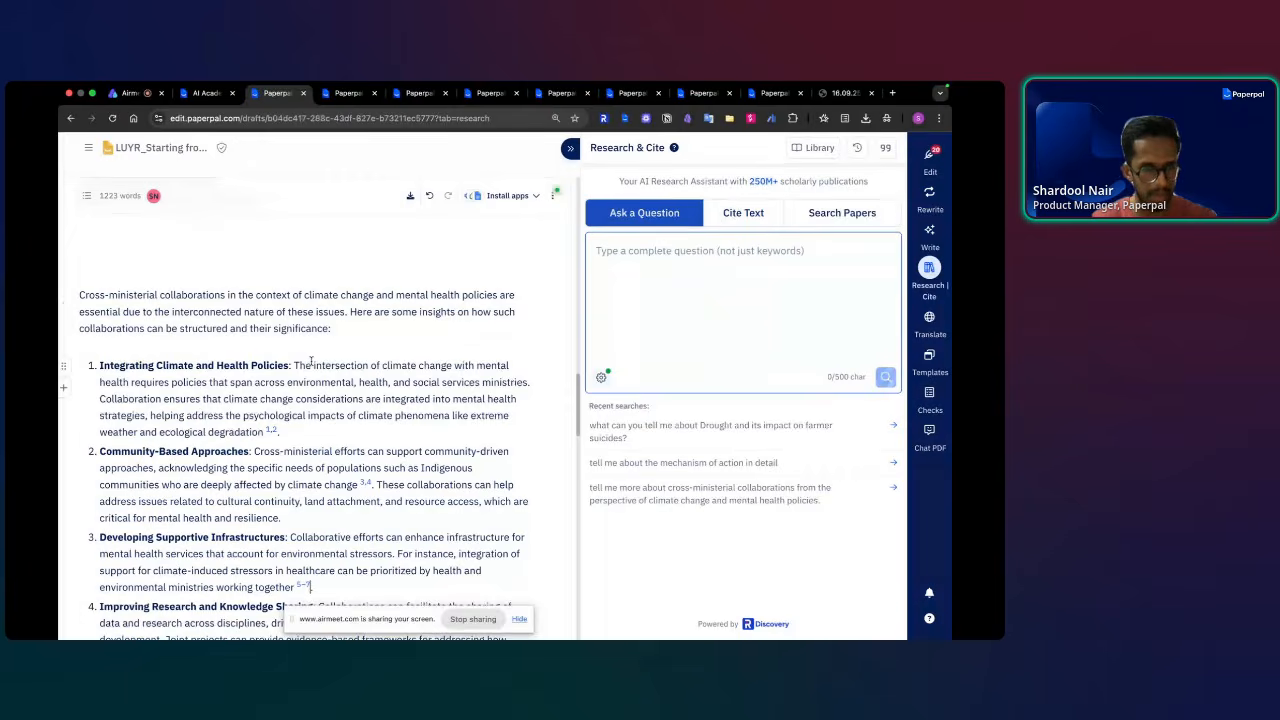
- Request citation suggestions for the Integrating Climate and Health Policies text, from "The intersection of climate change" to "ecological degradation"
scroll(311, 363, down, 1)
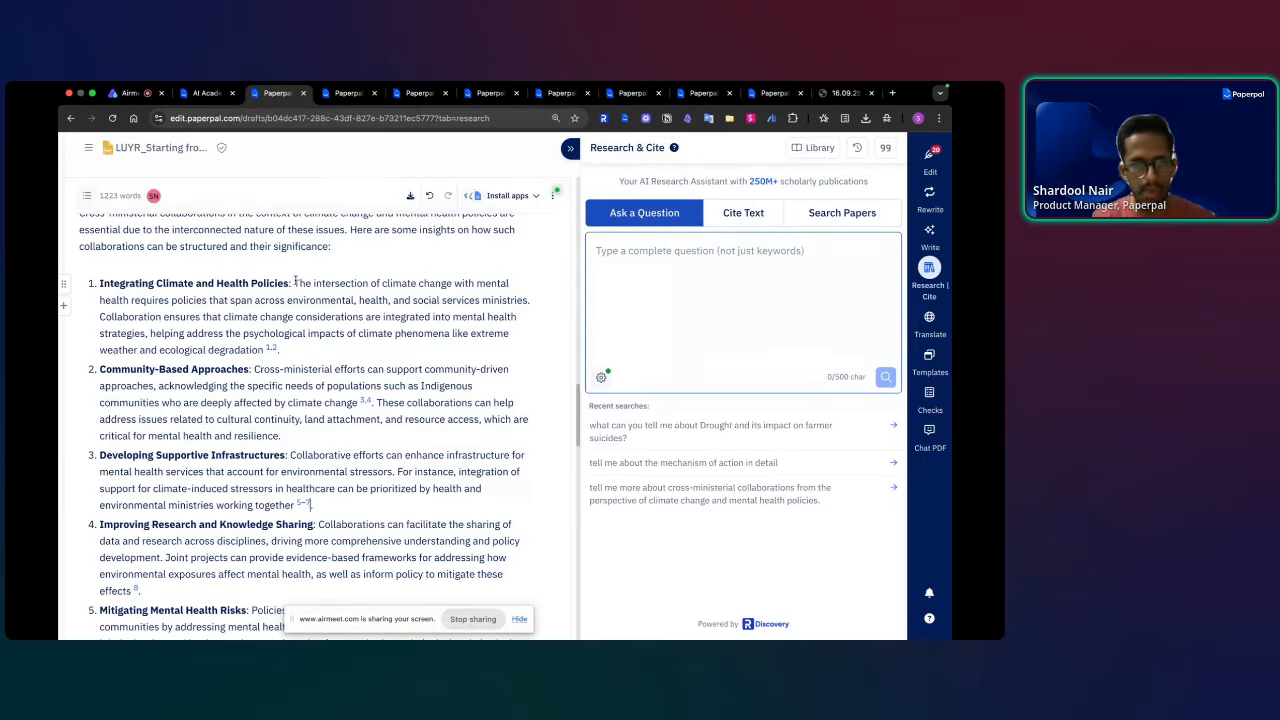
drag(295, 283, 262, 349)
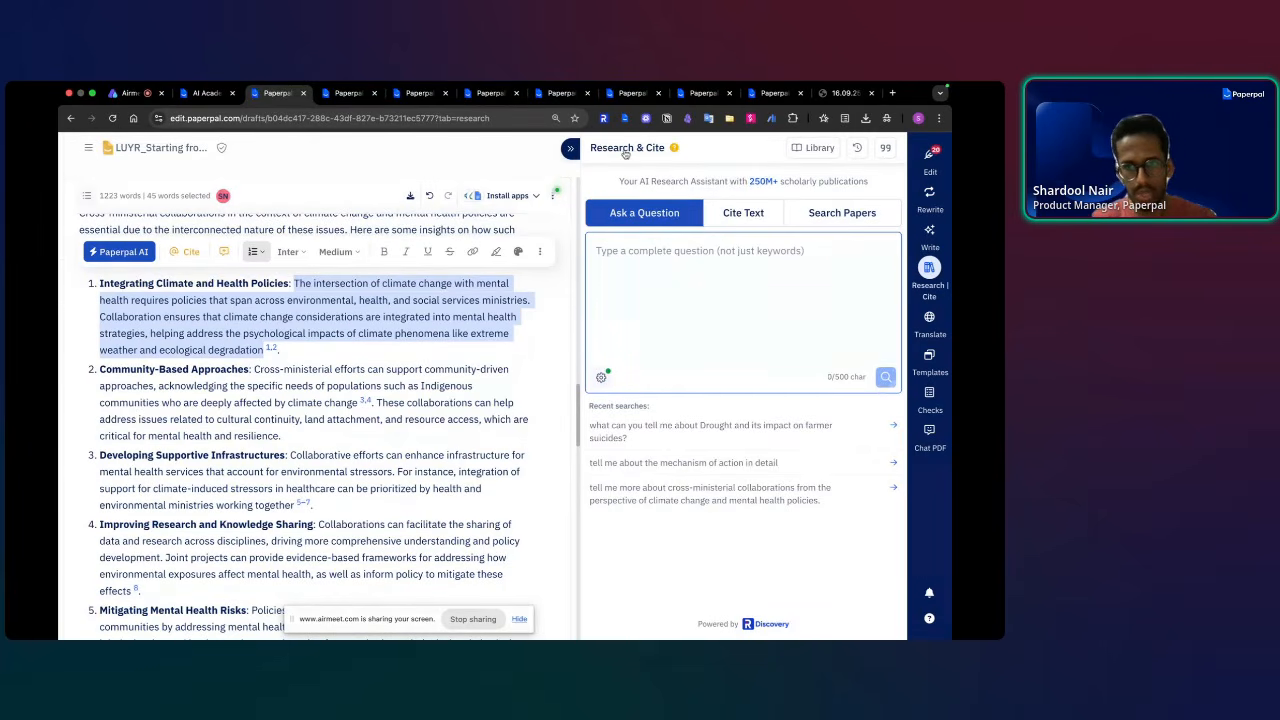
click(743, 212)
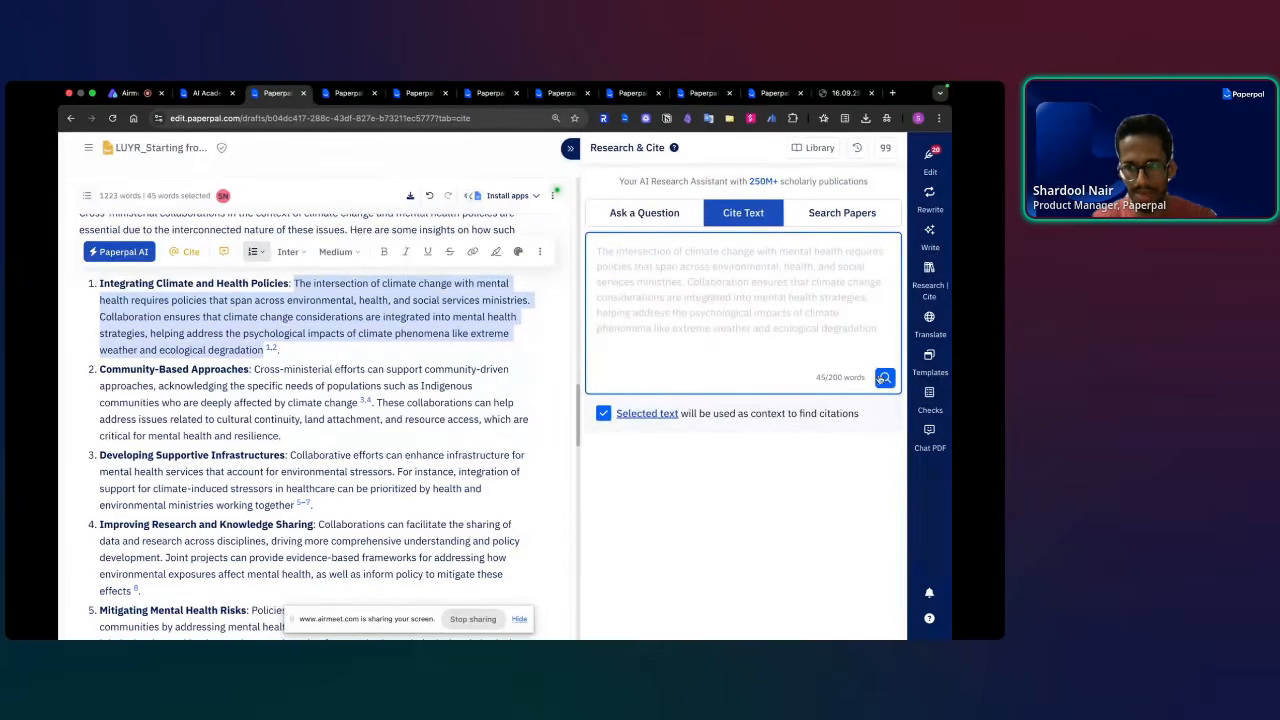
click(187, 253)
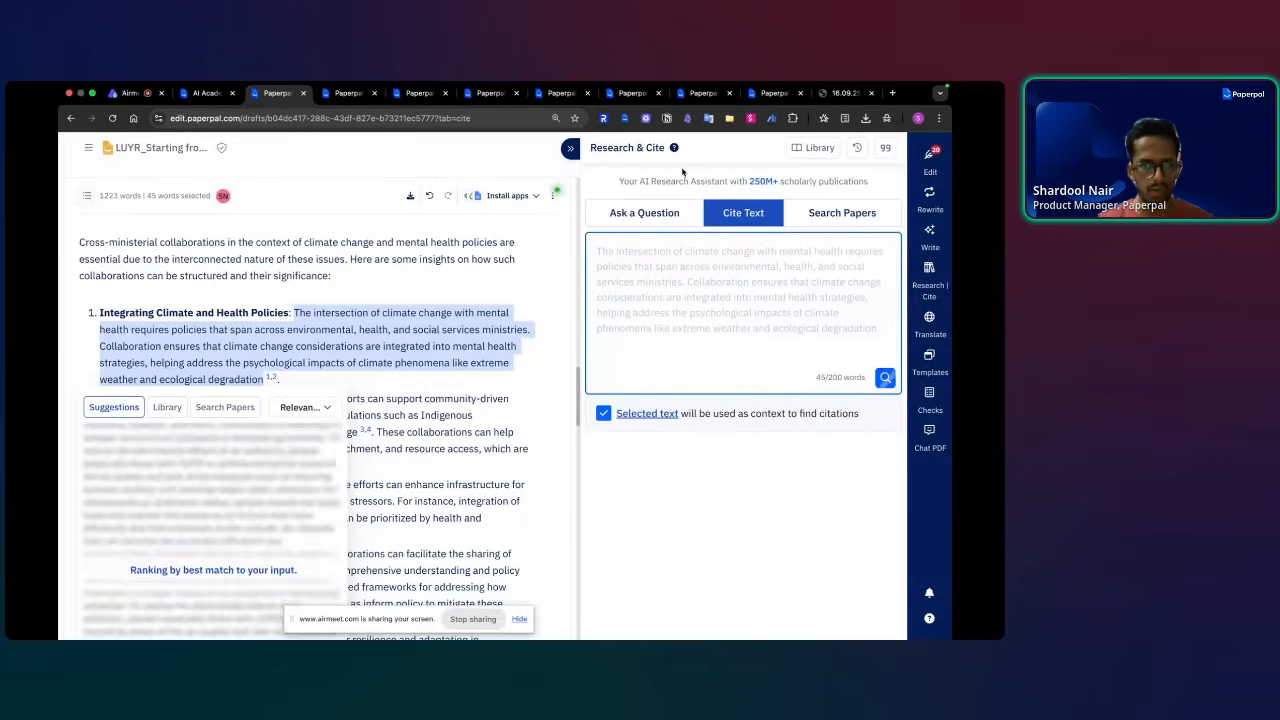
mouse_move(762, 182)
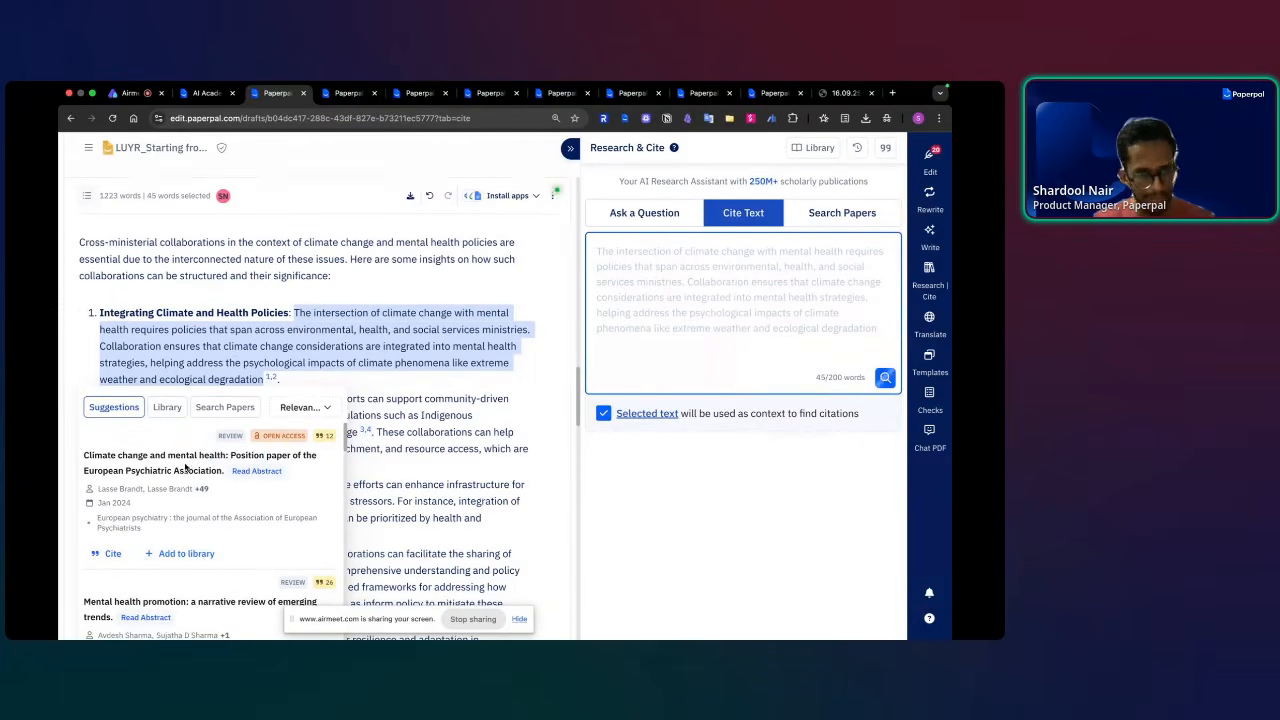
- Browse the suggested papers, read the abstract of the European Psychiatric Association position paper, and close the suggestions
scroll(190, 470, down, 2)
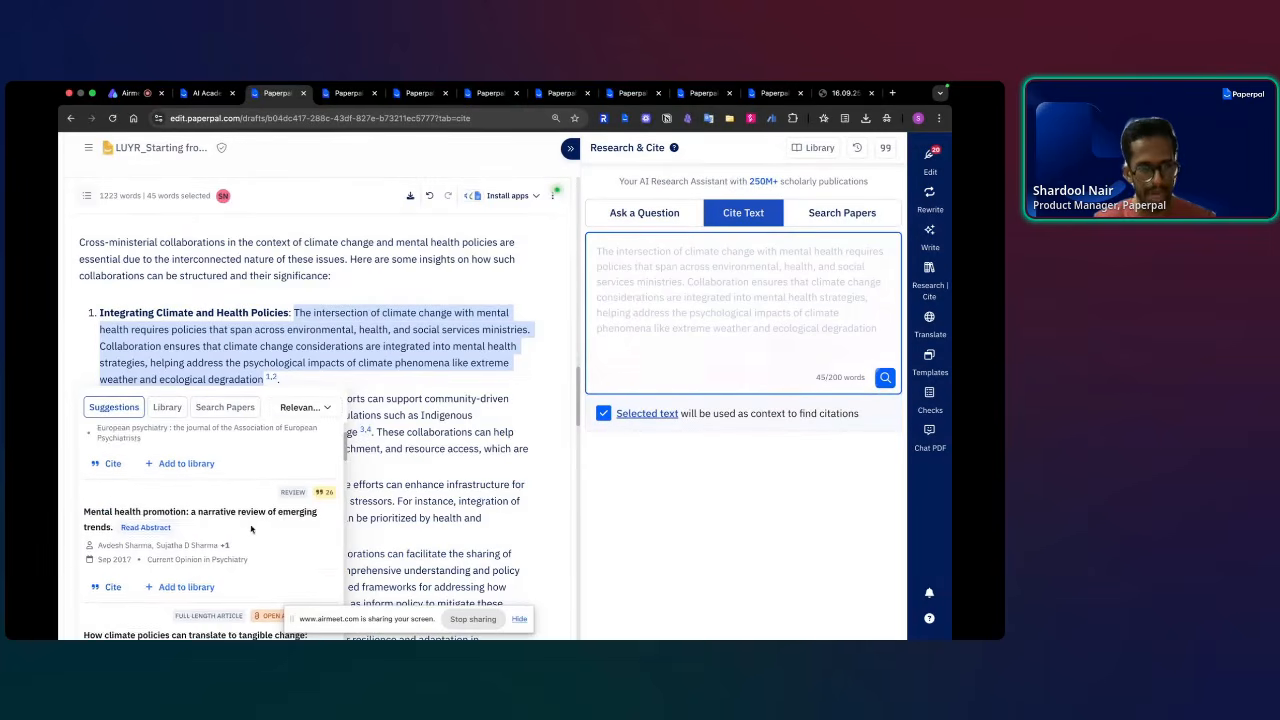
scroll(251, 530, up, 1)
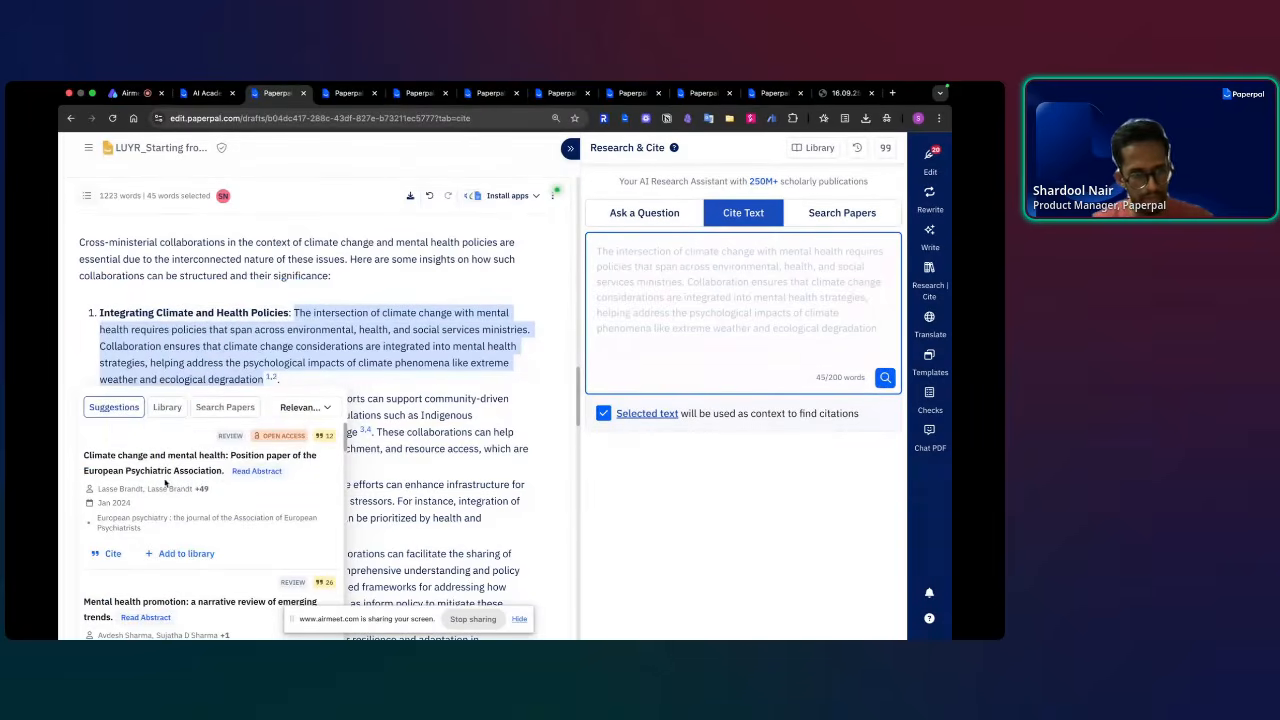
click(246, 471)
scroll(244, 475, down, 3)
click(87, 402)
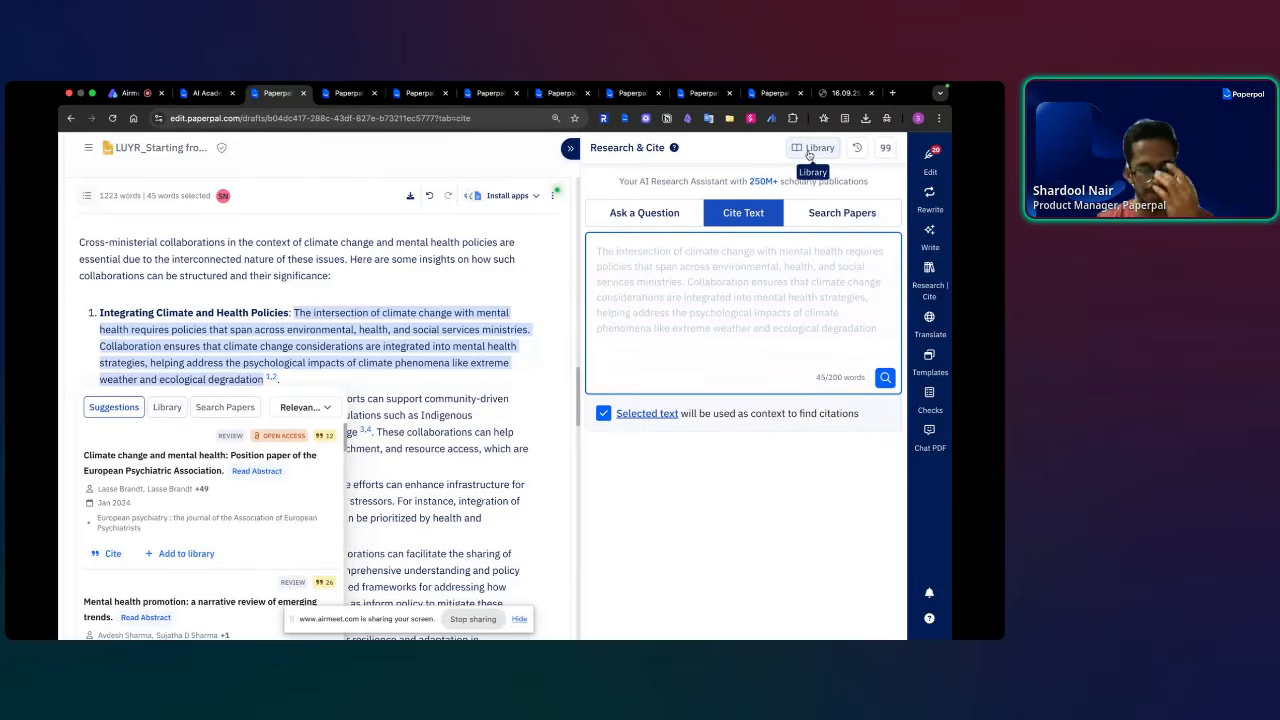
mouse_move(763, 182)
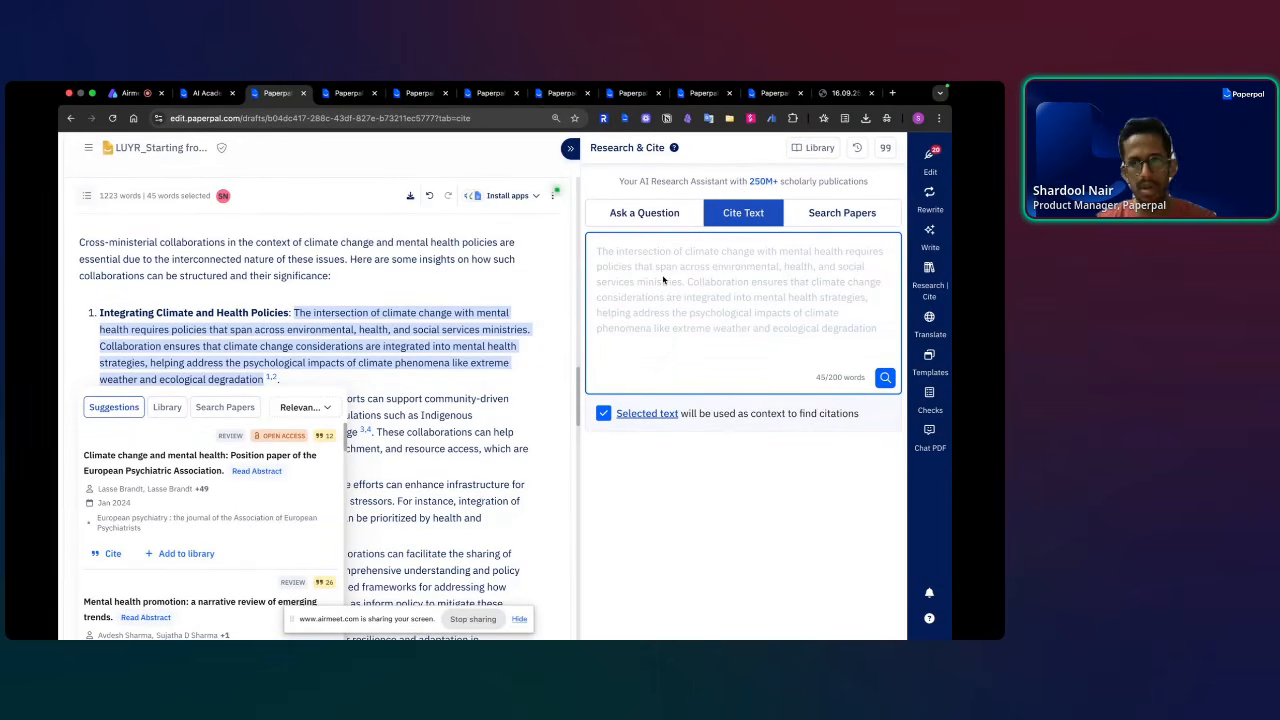
click(317, 379)
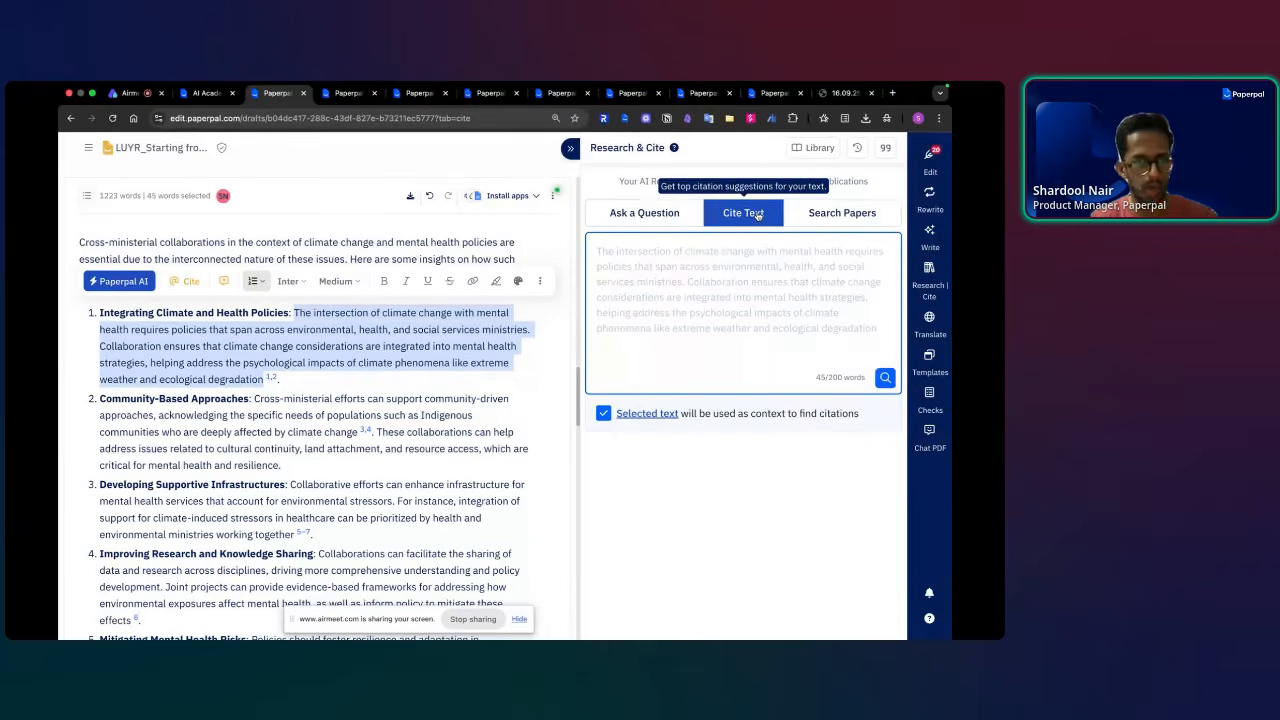
- View the Ask a Question and Search Papers modes of Research & Cite and deselect the draft text
click(663, 223)
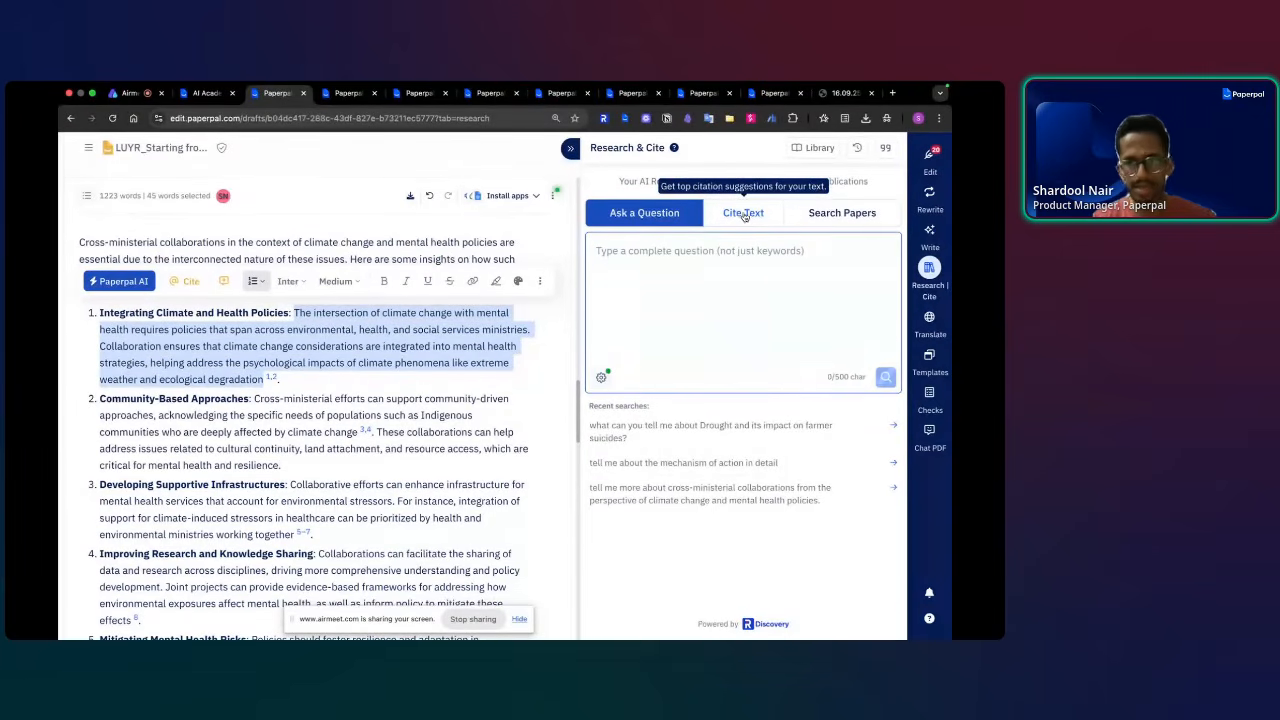
click(845, 214)
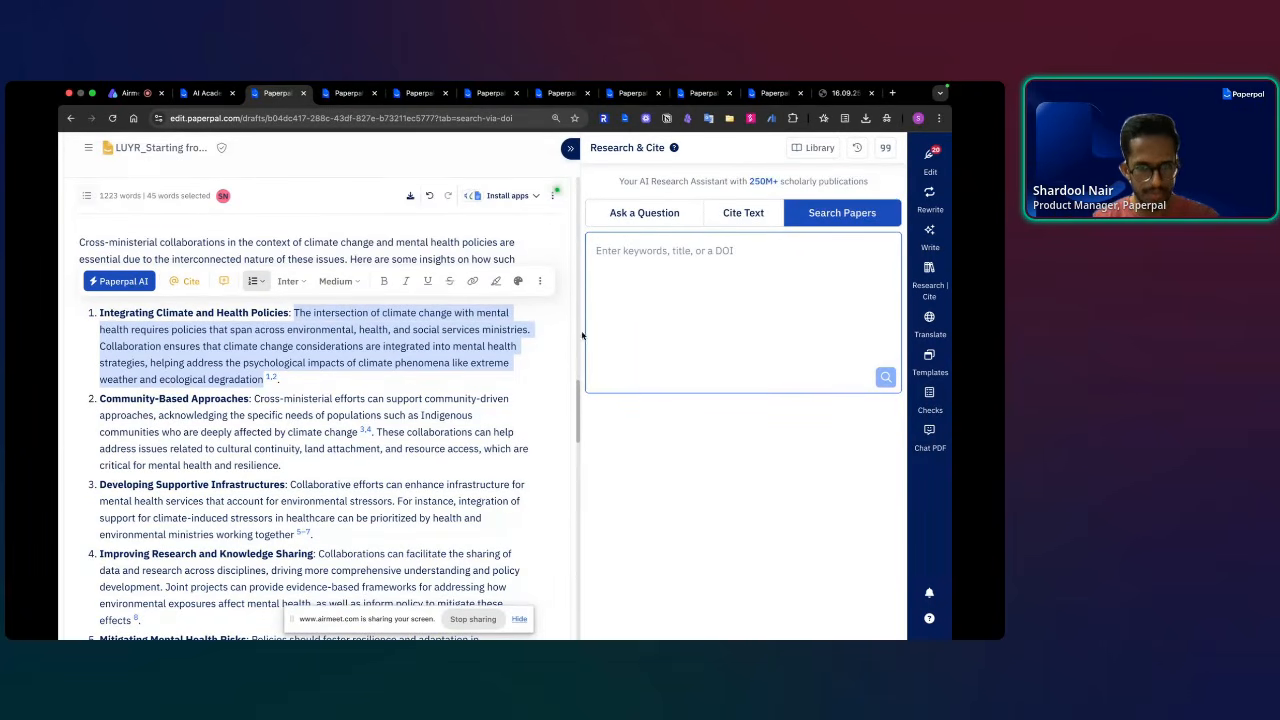
click(543, 356)
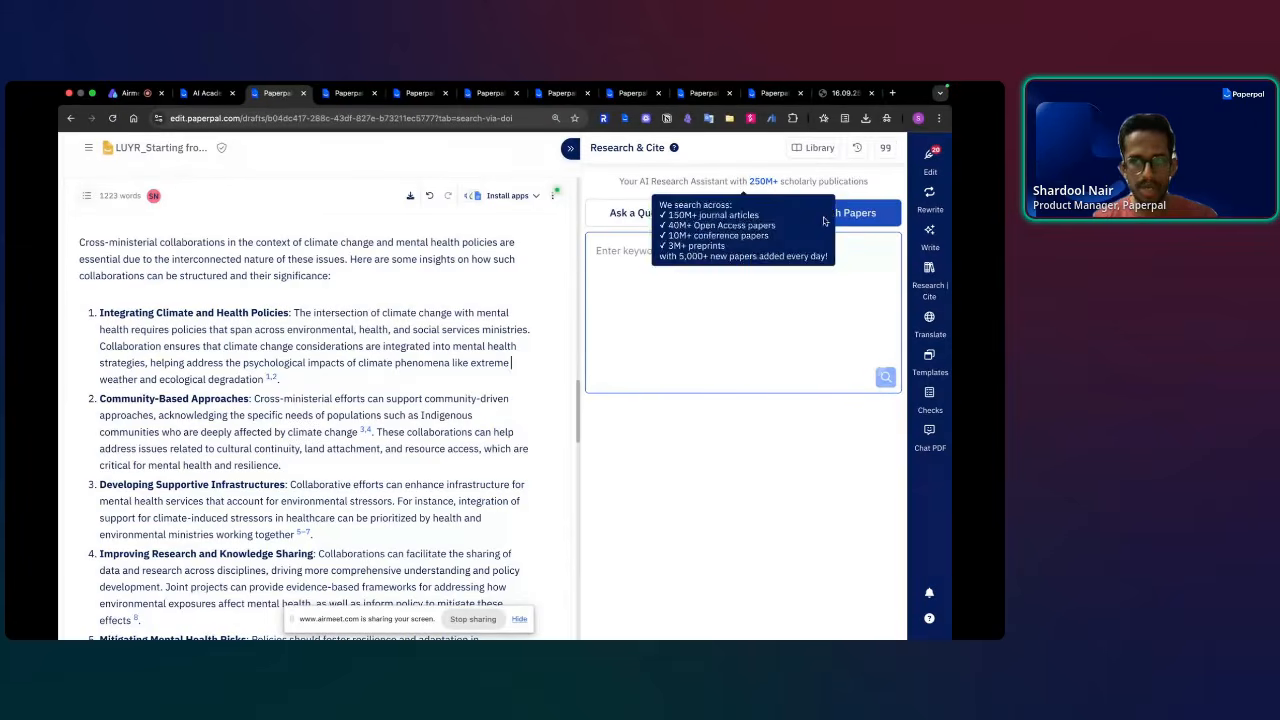
- Switch to the LUYR_Full Paper draft and view the background section of its introduction
click(352, 94)
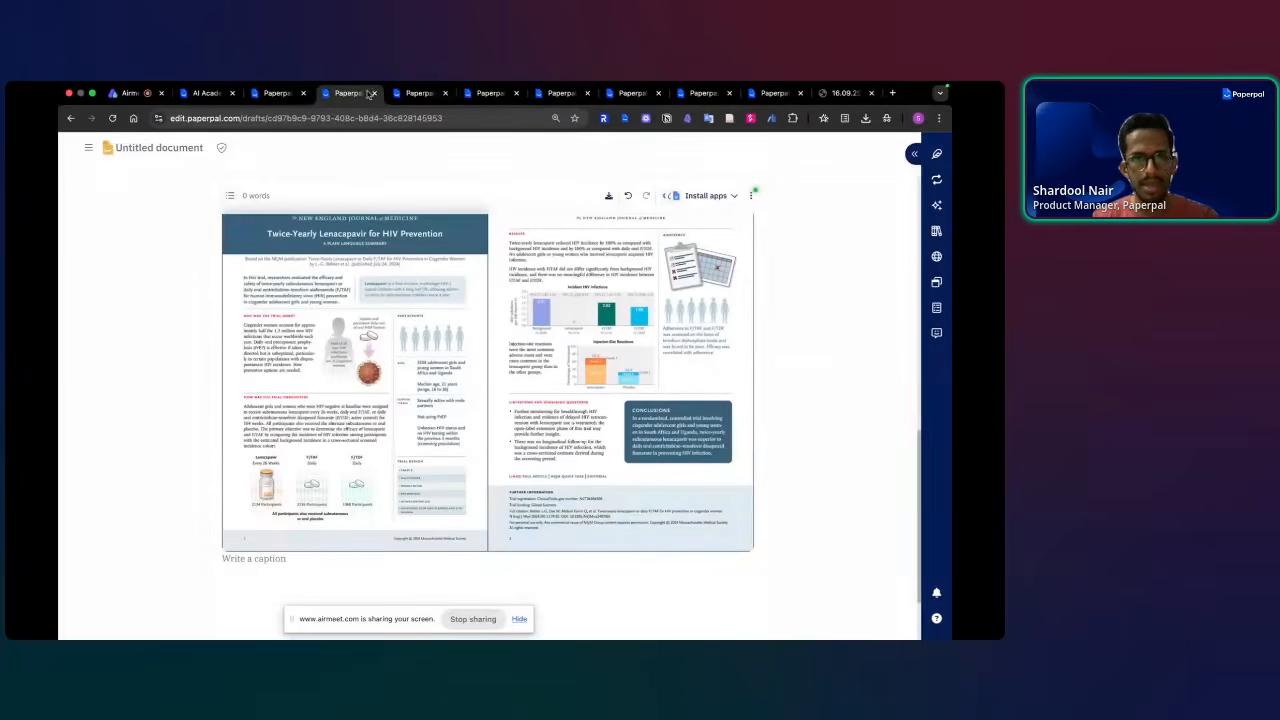
click(420, 93)
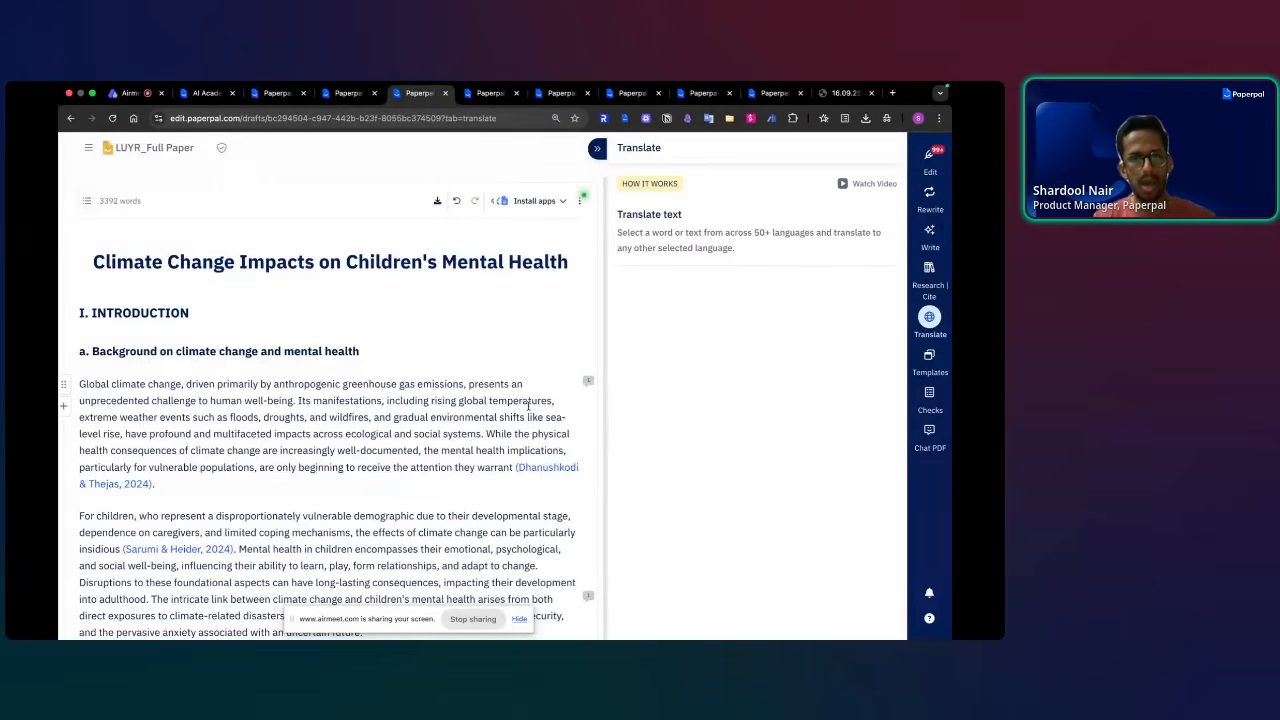
scroll(466, 392, down, 3)
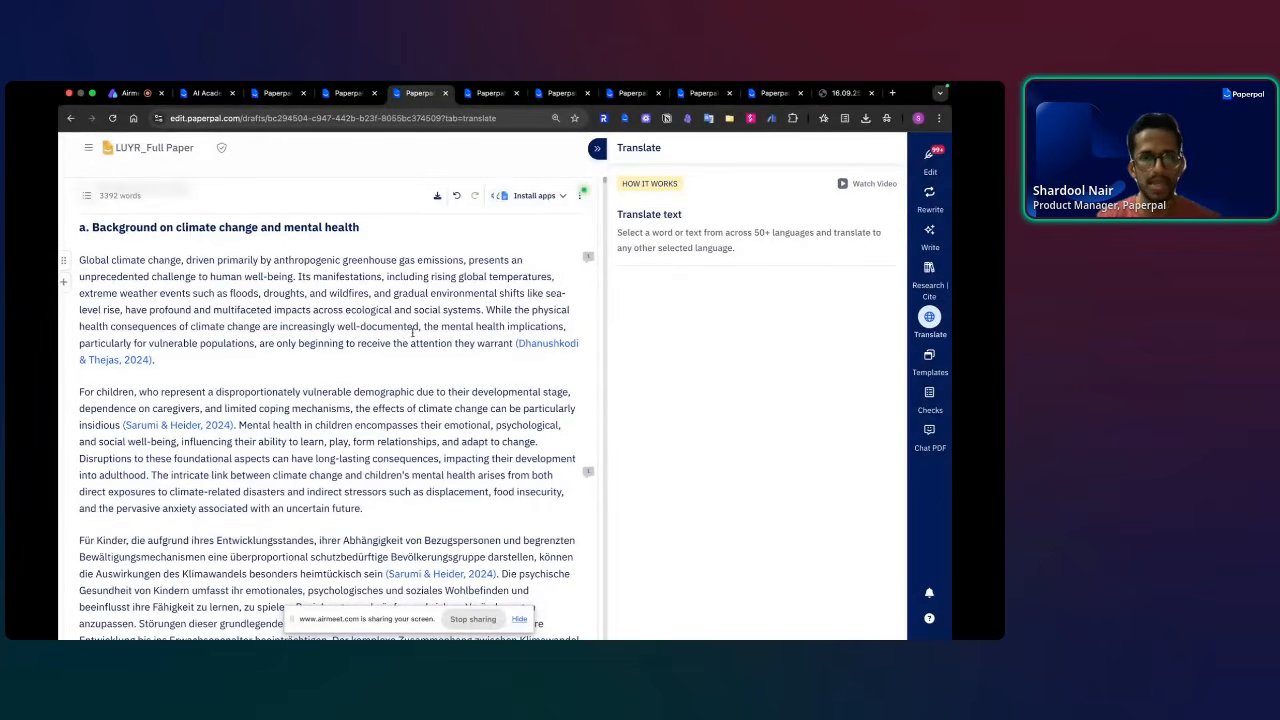
- Select the German paragraph beginning "Für Kinder" in the background section and view the target languages offered for translation
scroll(412, 333, down, 1)
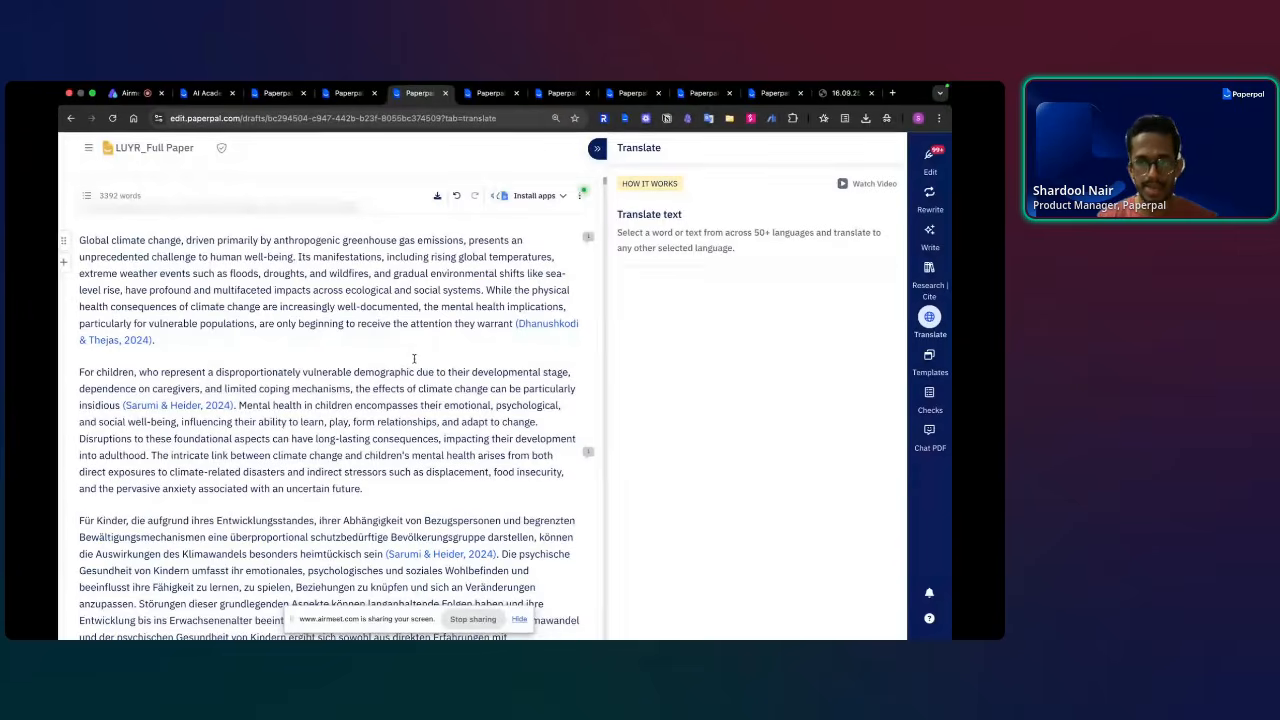
scroll(413, 358, down, 3)
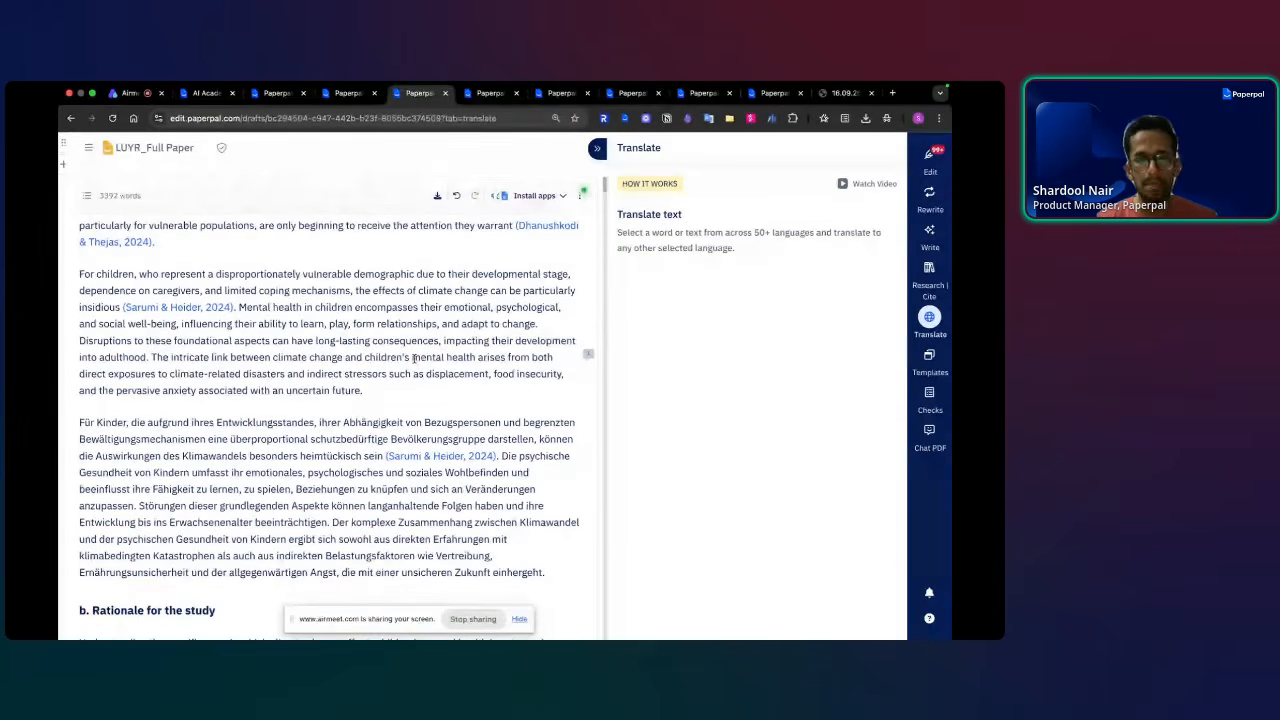
scroll(413, 358, up, 3)
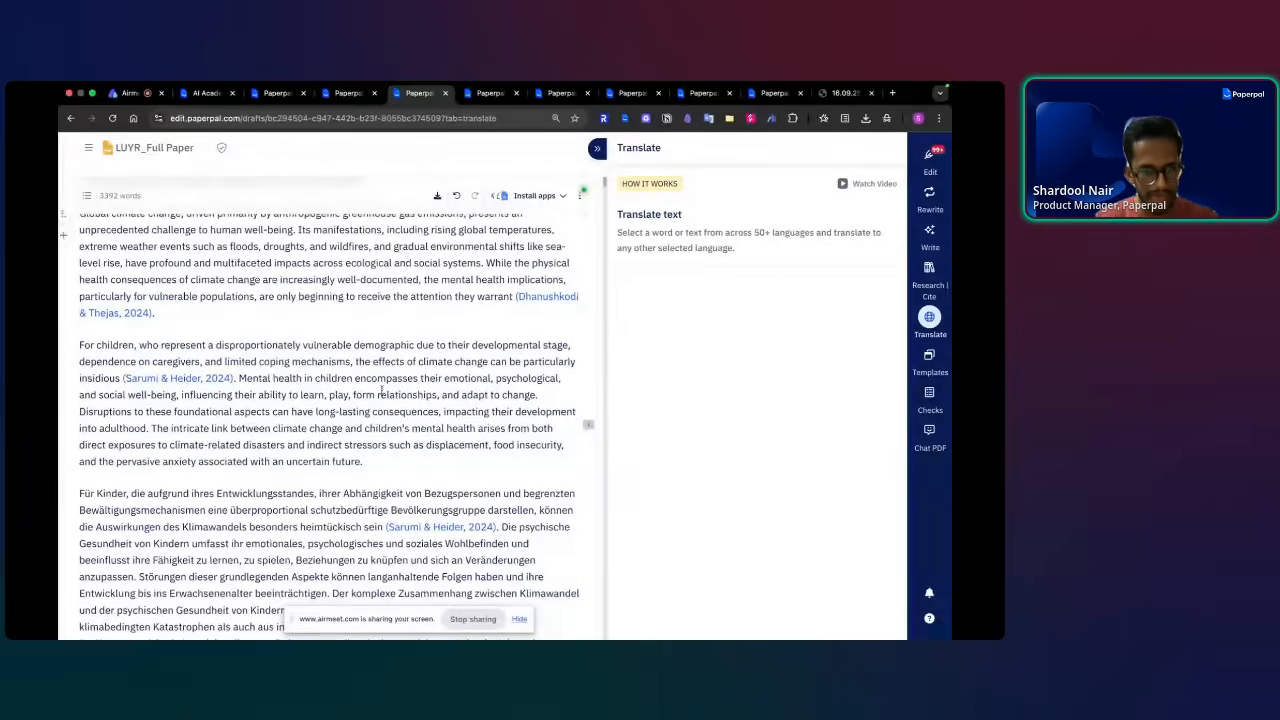
scroll(285, 250, down, 3)
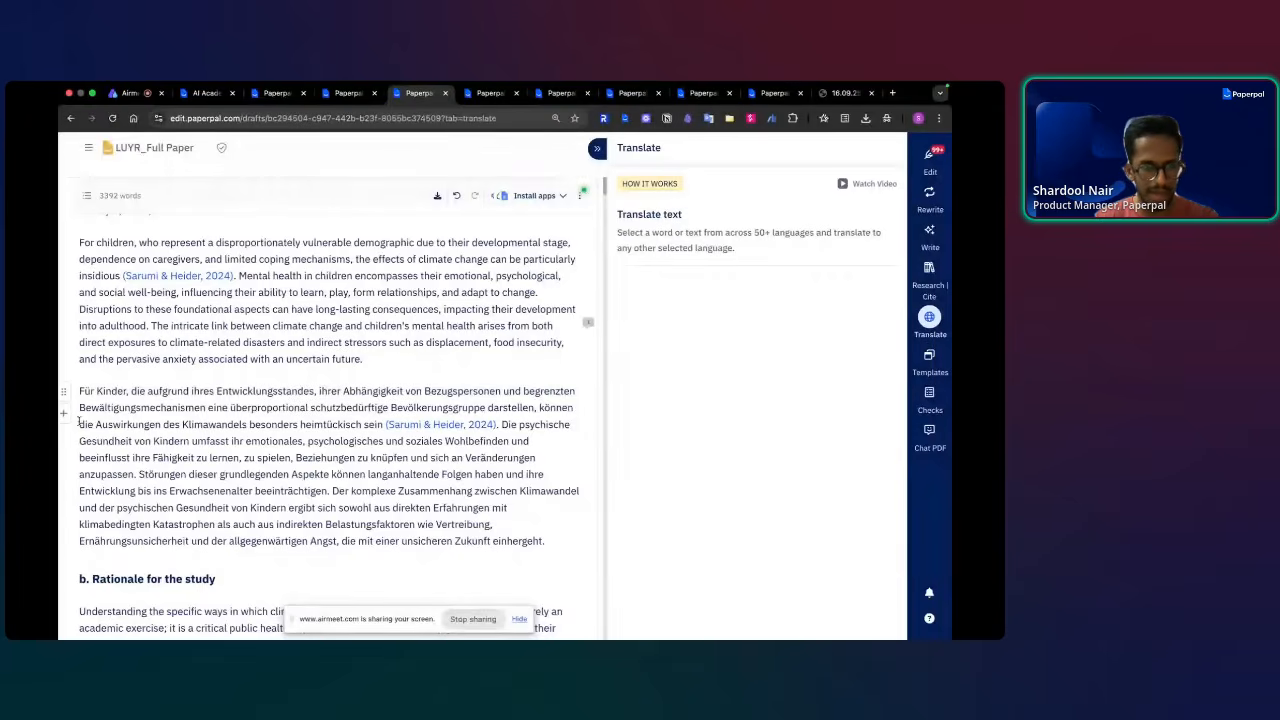
drag(78, 386, 546, 543)
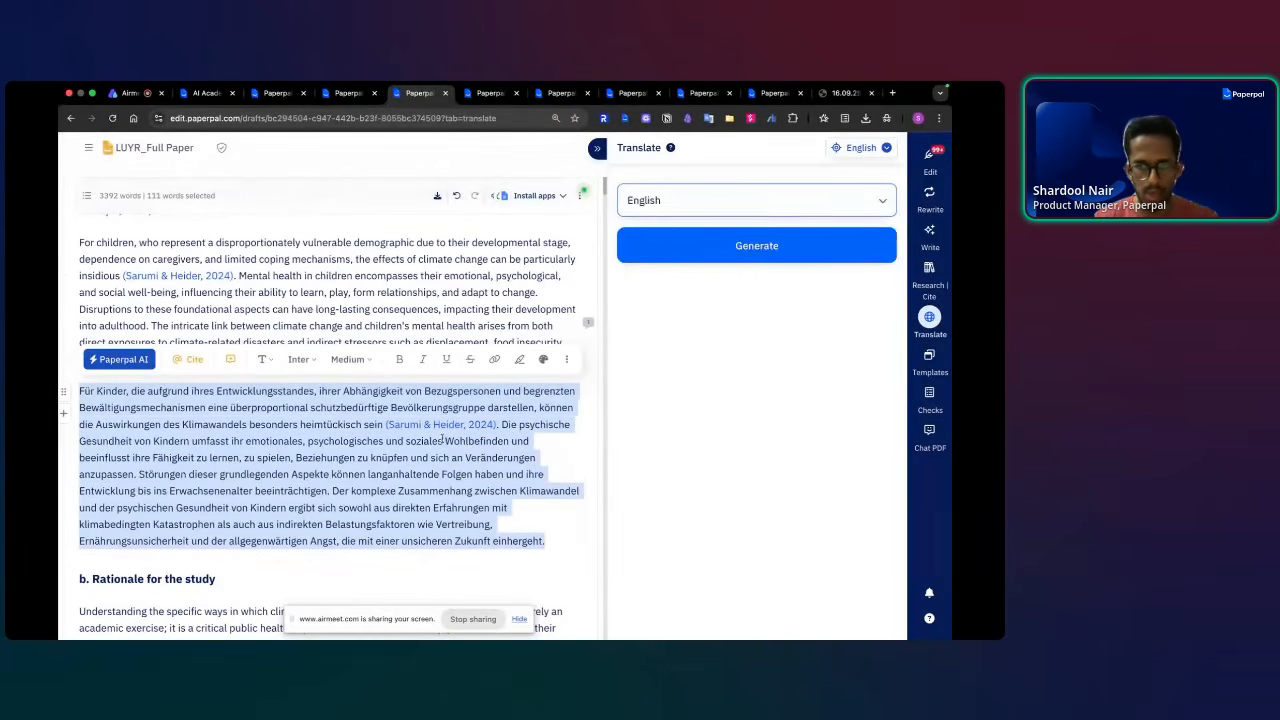
click(703, 203)
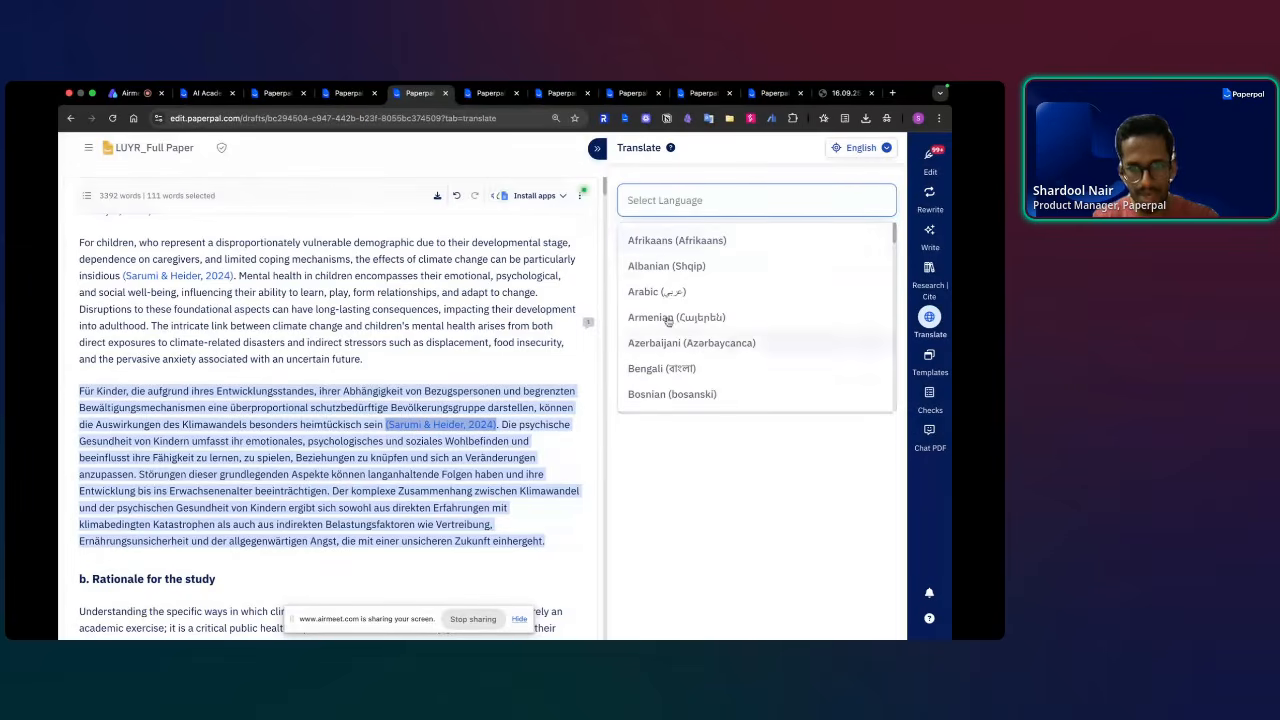
click(317, 395)
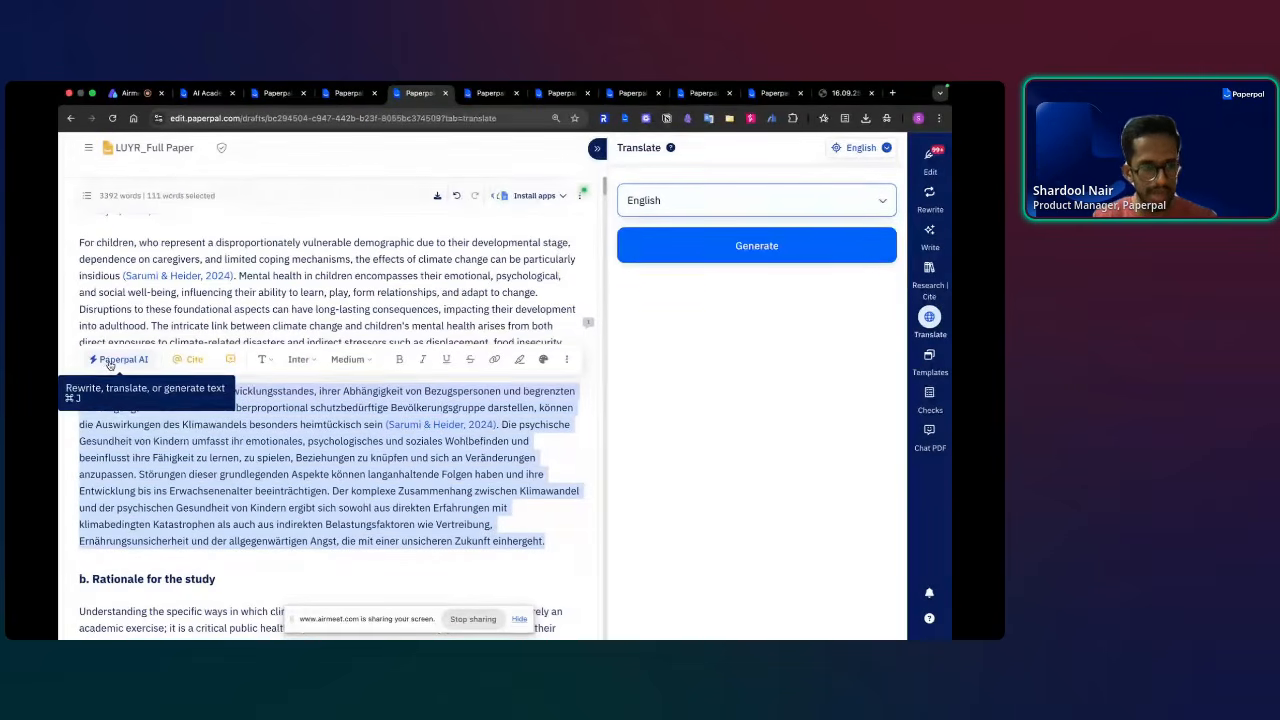
- Translate the selected German paragraph into English with Paperpal AI and replace the original text with the translation
key(super+j)
scroll(170, 517, down, 3)
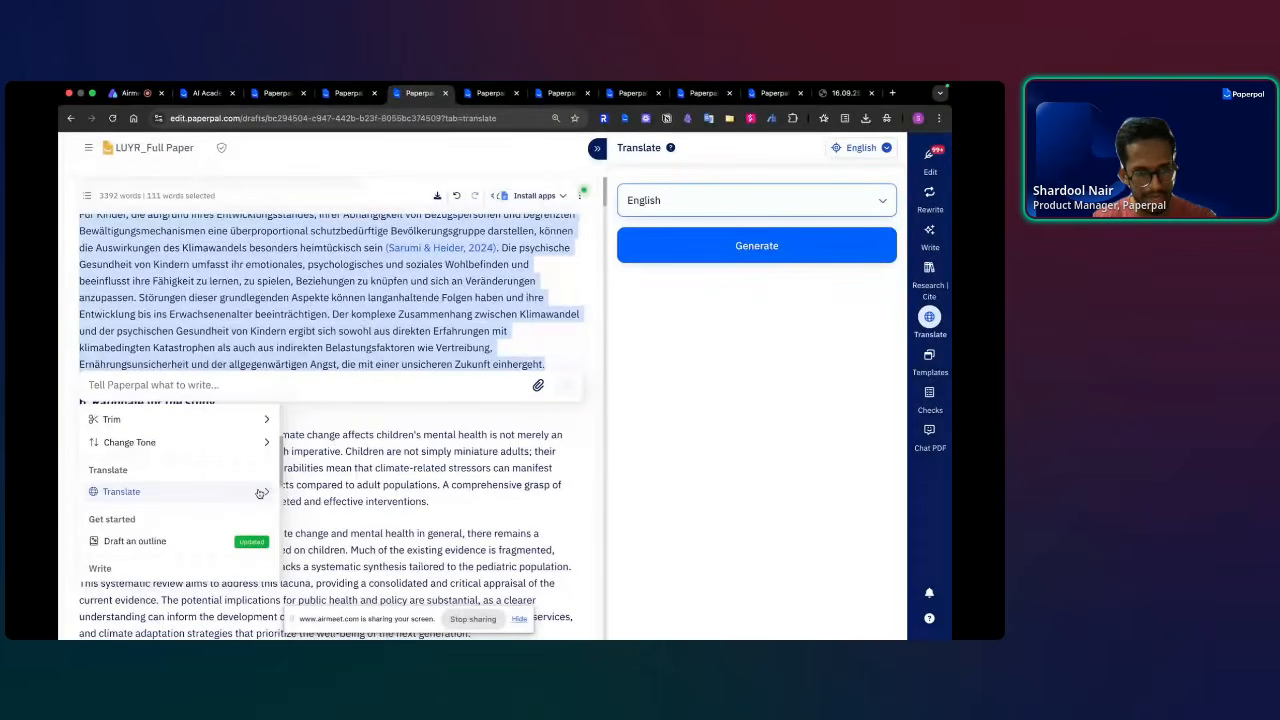
click(259, 492)
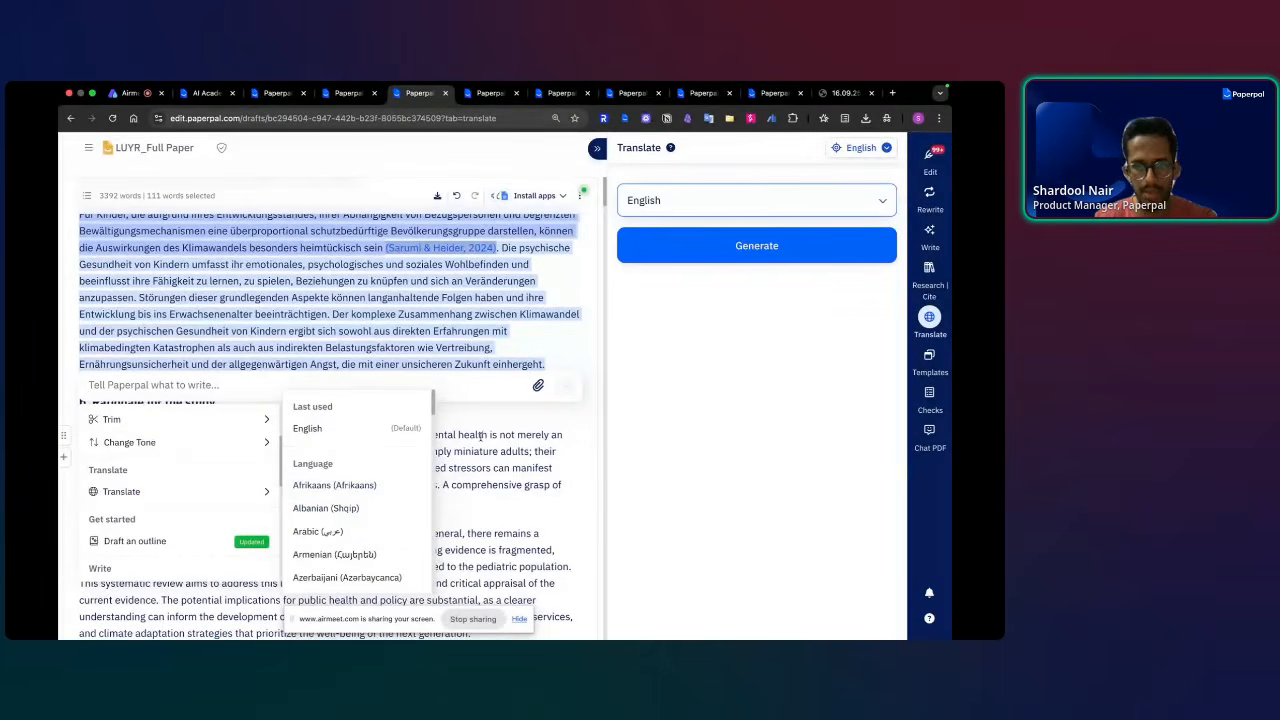
scroll(352, 510, down, 1)
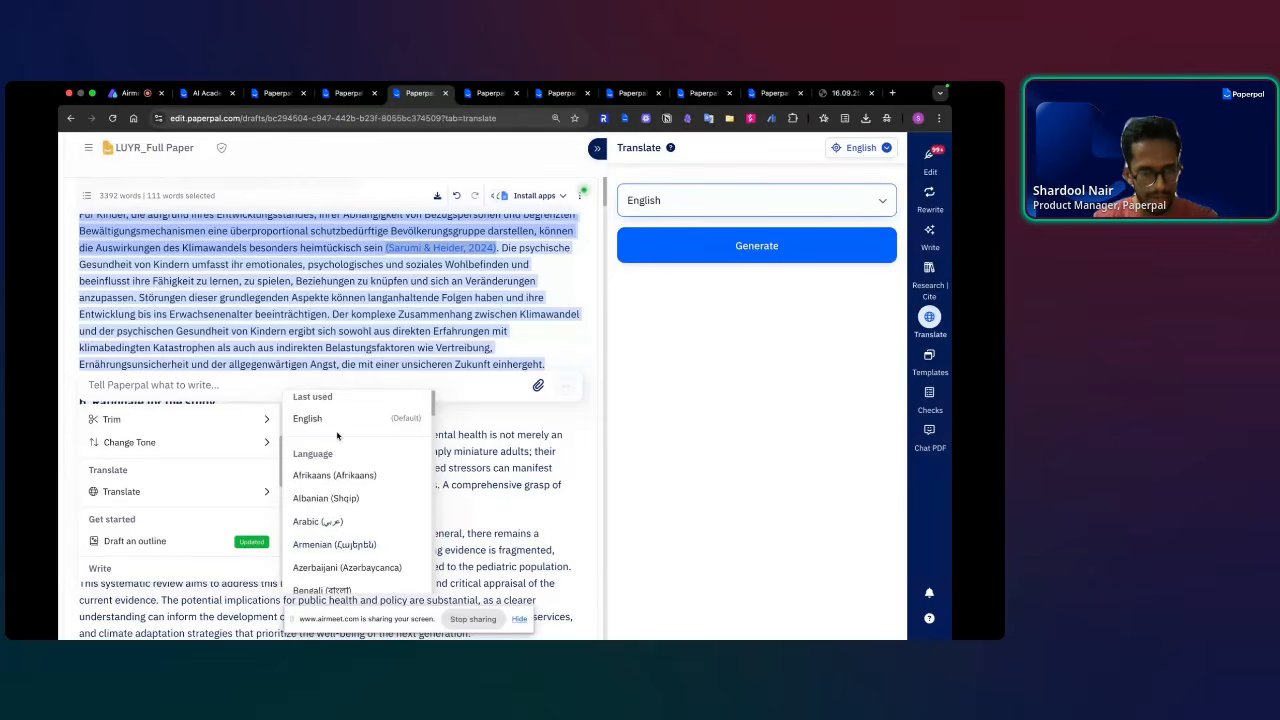
click(339, 421)
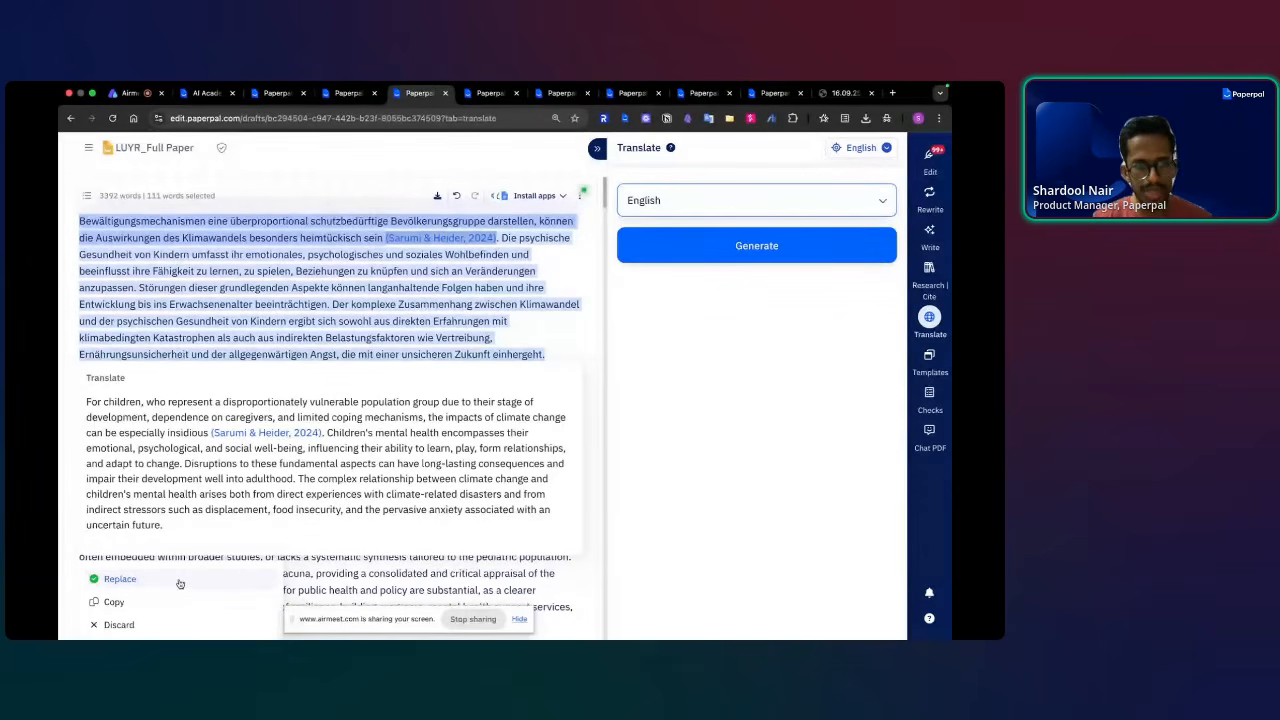
key(super+r)
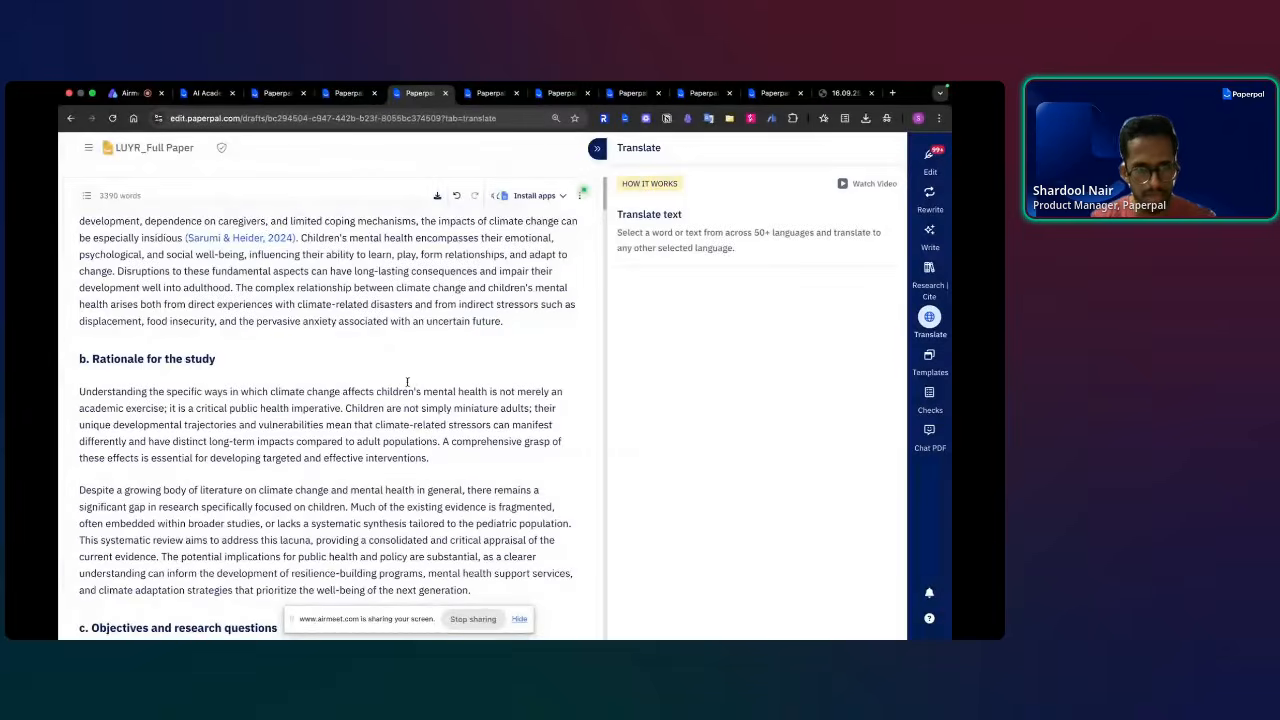
scroll(237, 289, up, 1)
scroll(237, 287, up, 1)
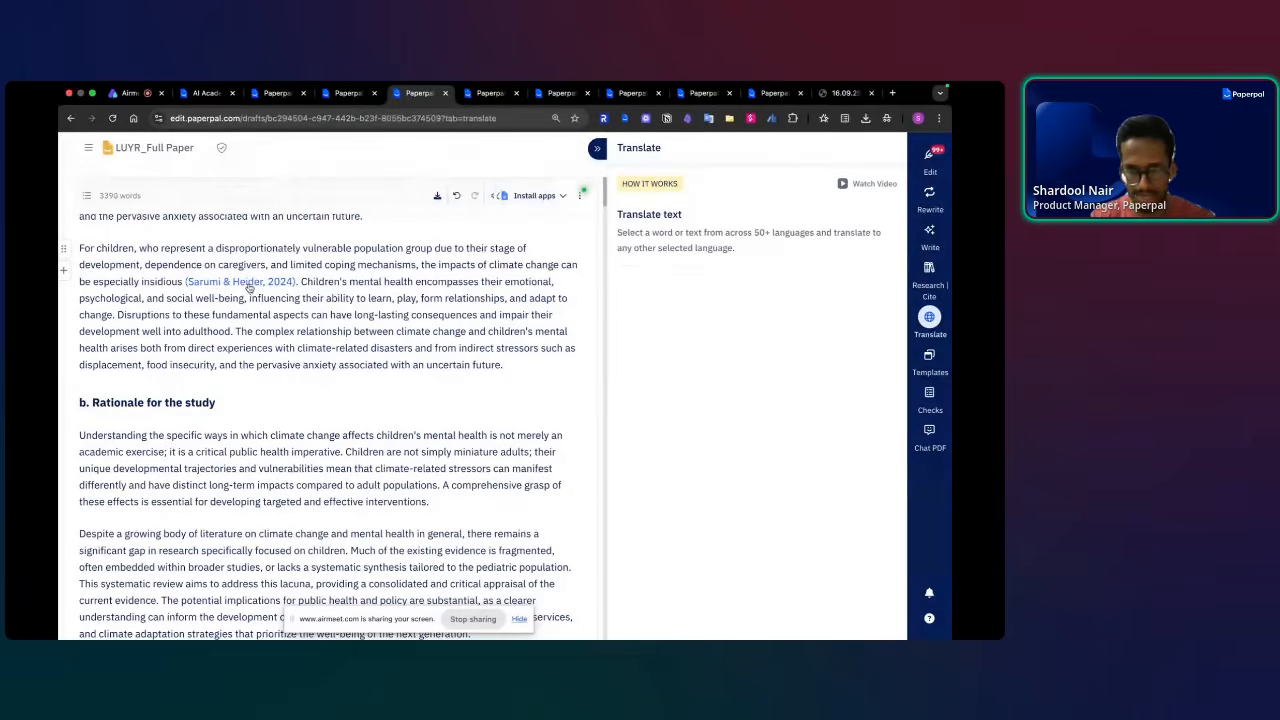
- Switch to the Sample text document in Microsoft Word and check the two citations in the first introduction paragraph
key(ctrl+Up)
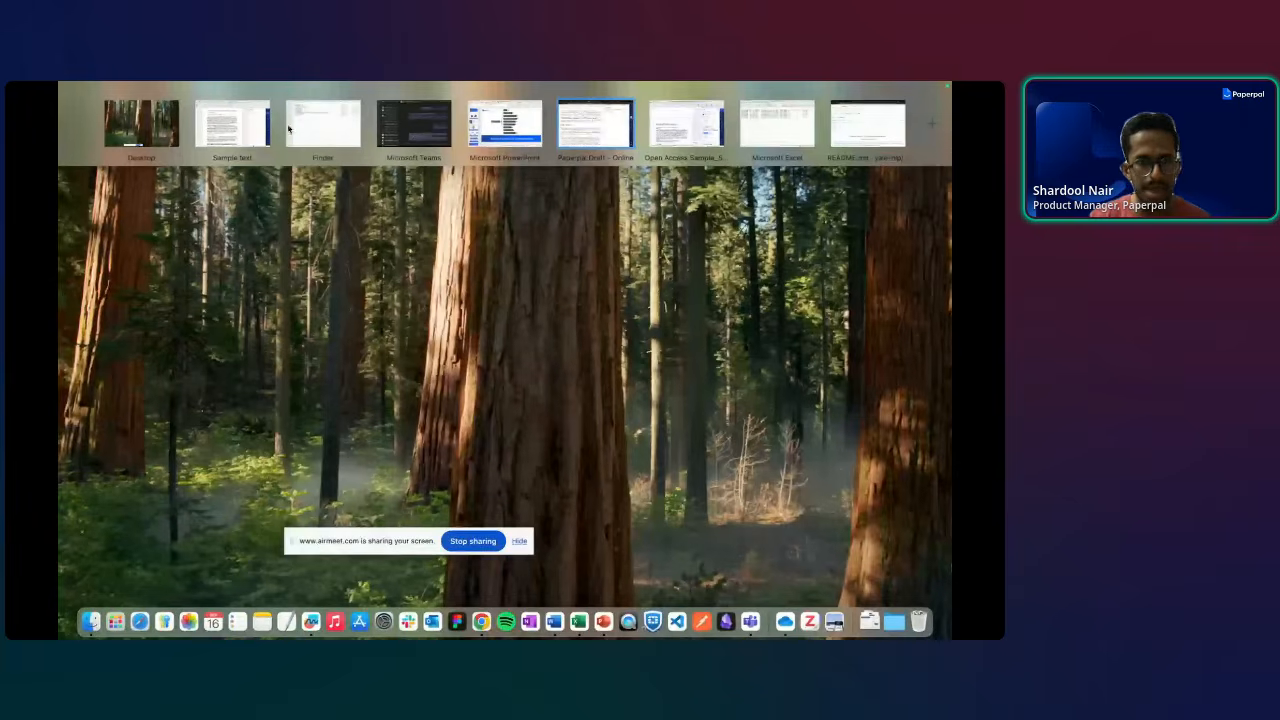
click(242, 128)
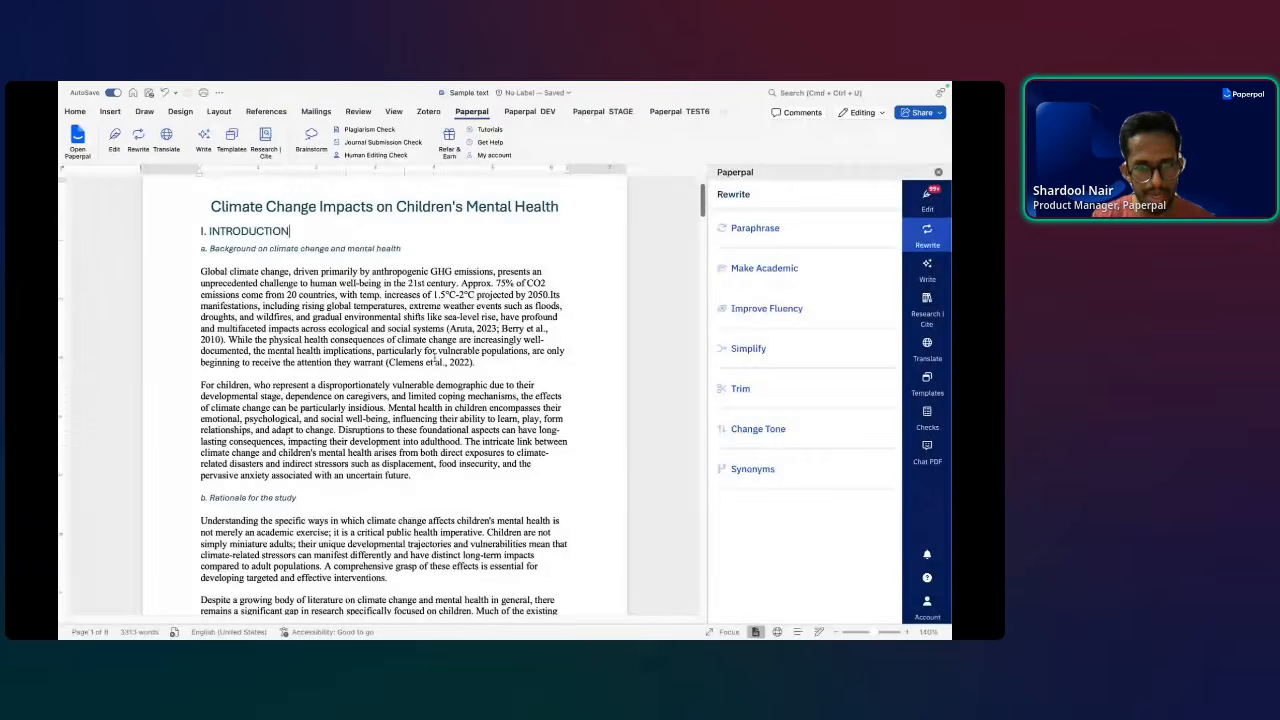
click(435, 362)
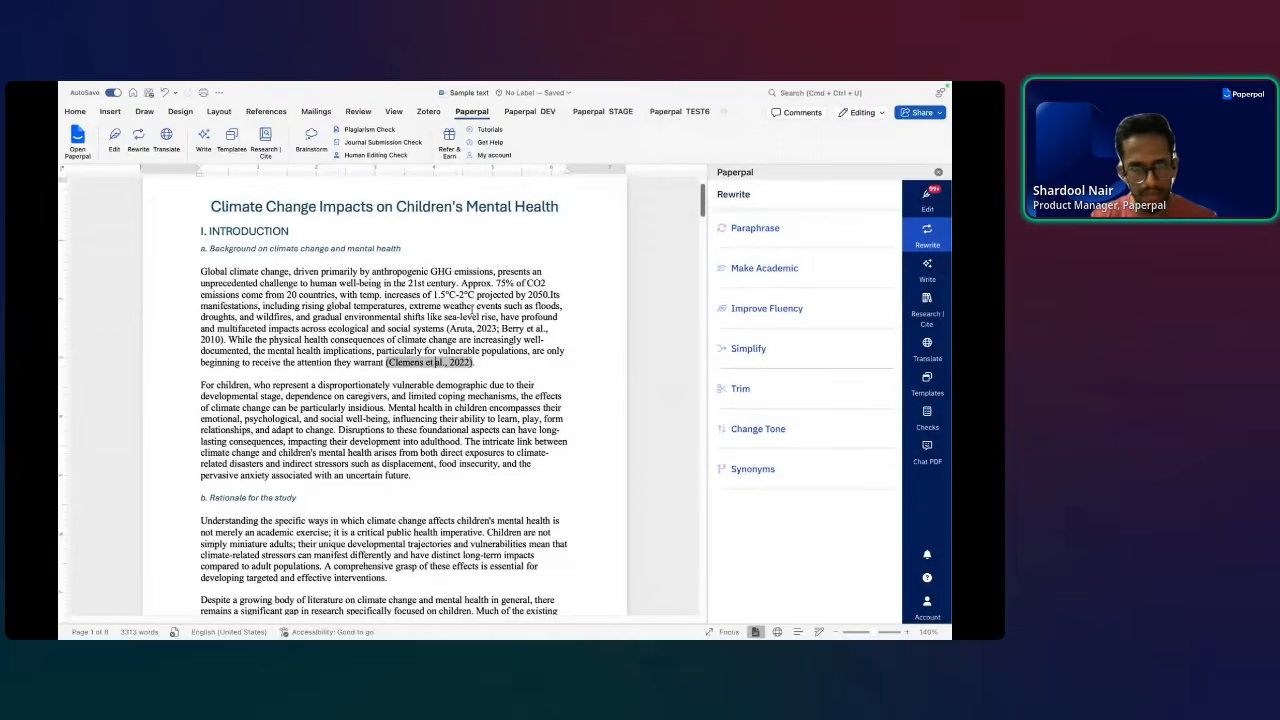
click(477, 327)
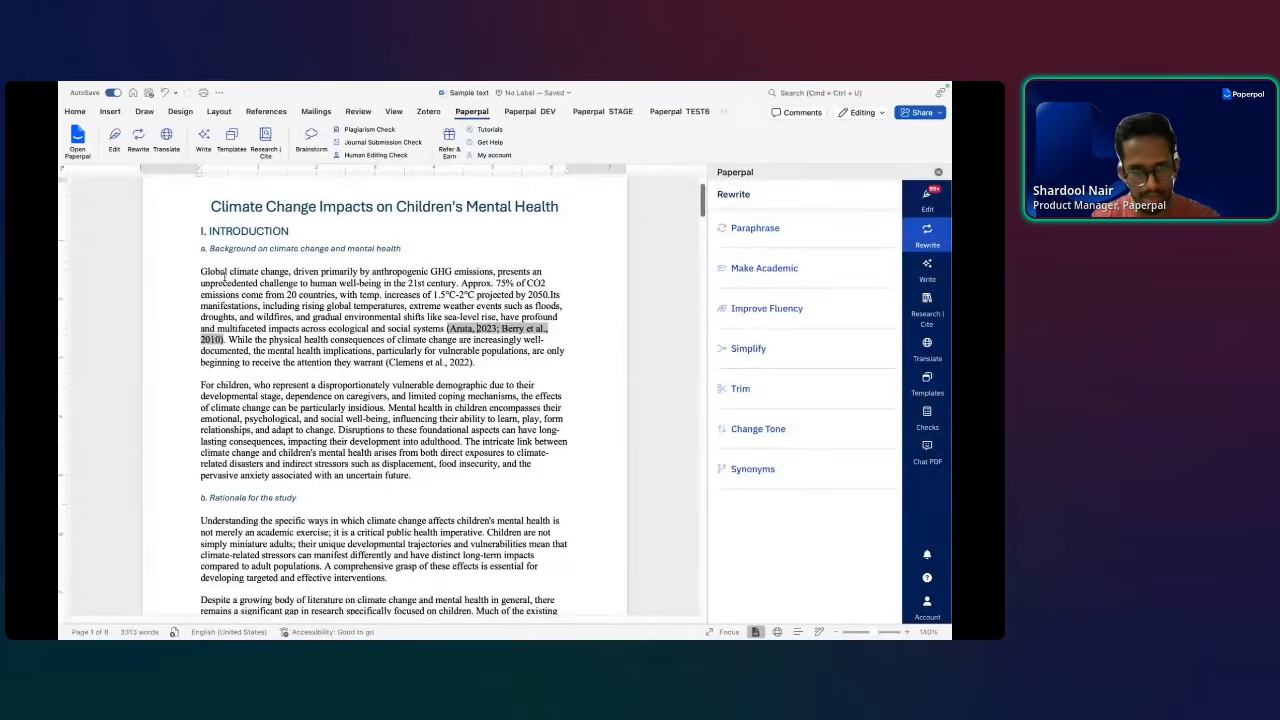
- Paraphrase the first background paragraph, beginning "Global climate change", and replace it with the generated version
drag(201, 266, 474, 364)
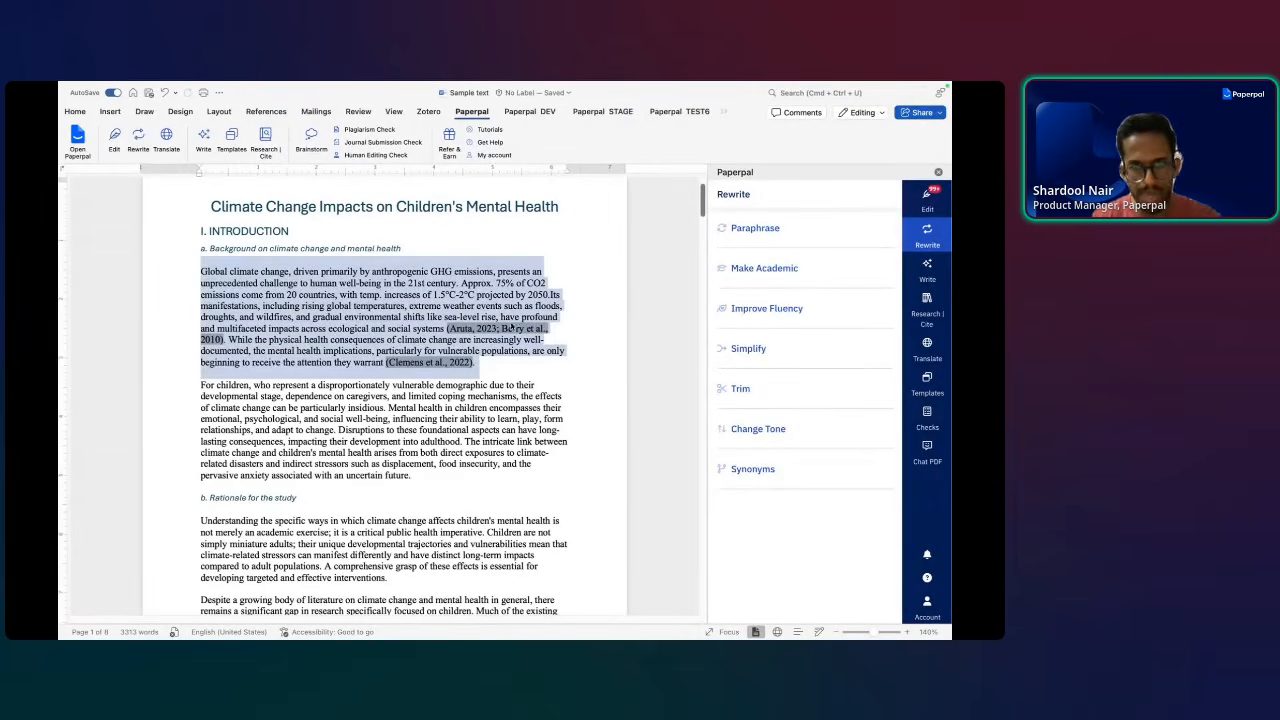
click(773, 230)
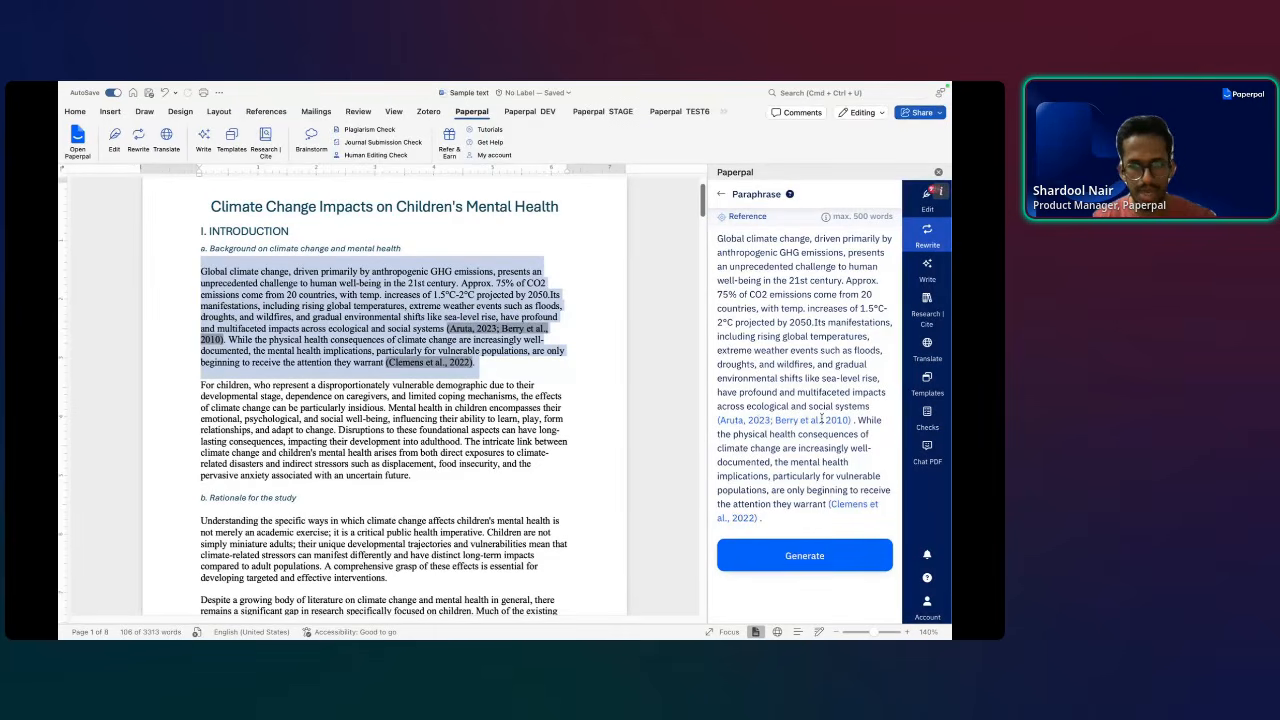
click(810, 560)
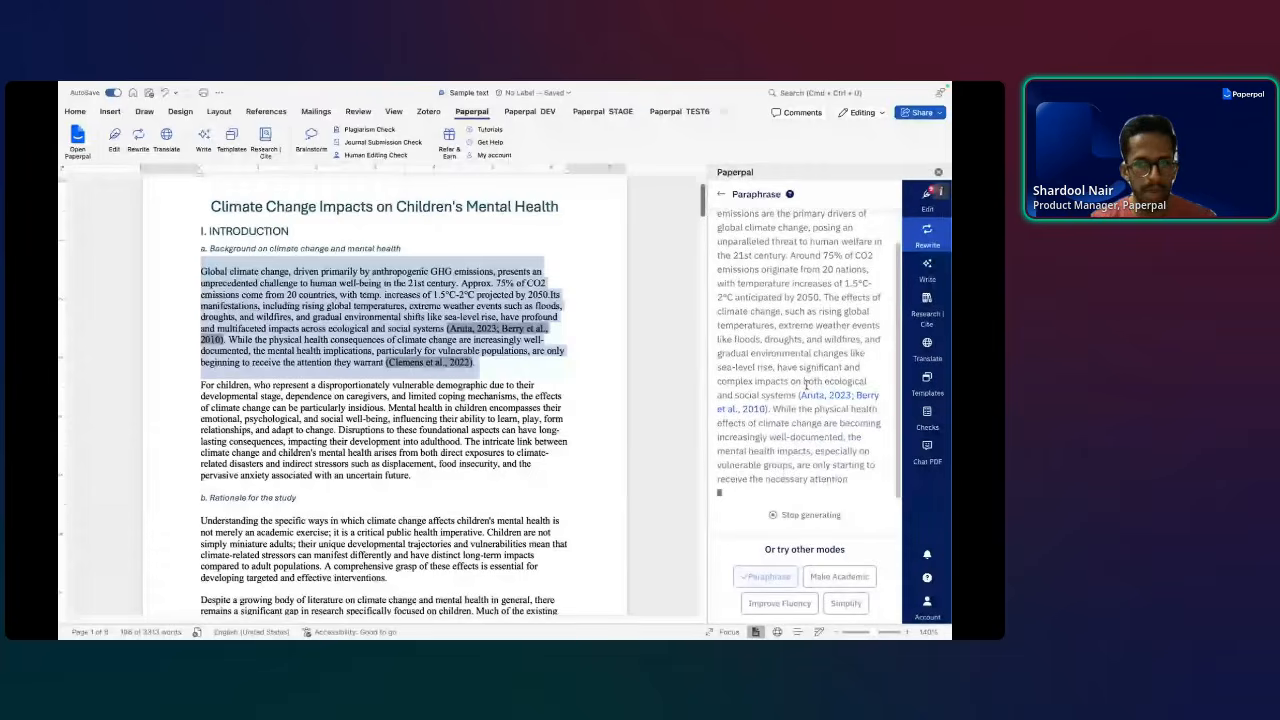
scroll(800, 398, up, 3)
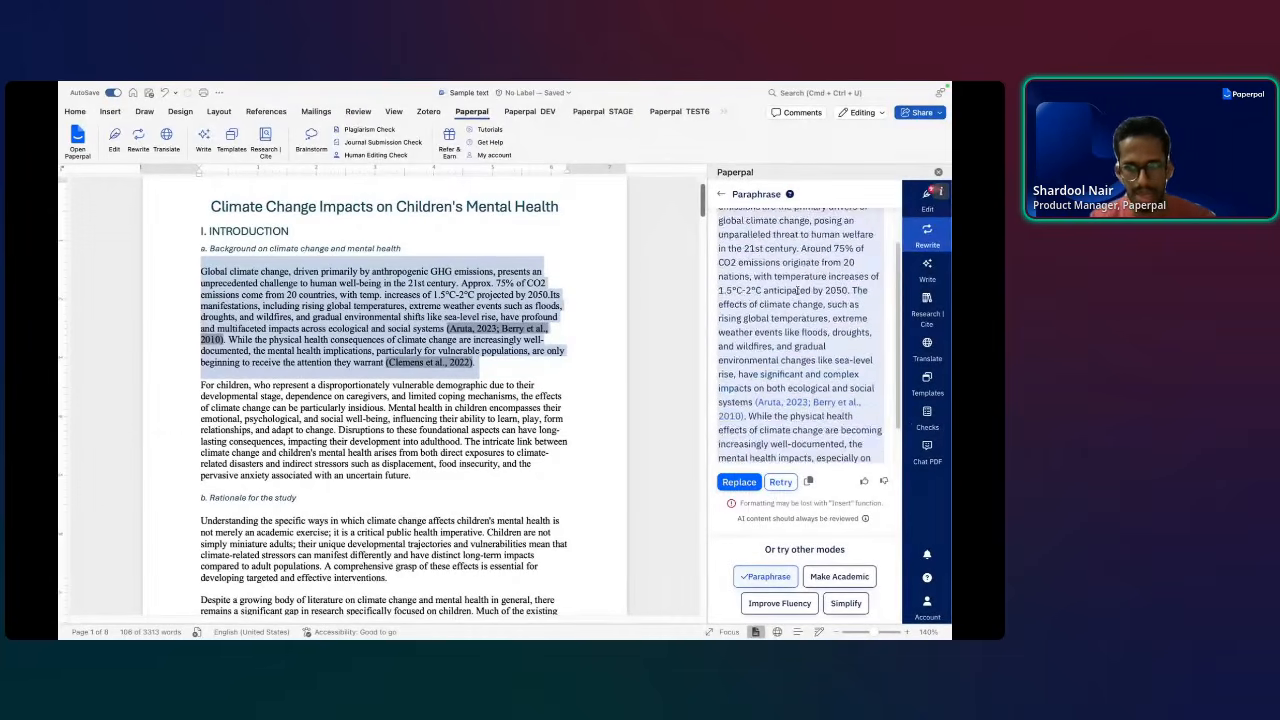
scroll(793, 411, down, 2)
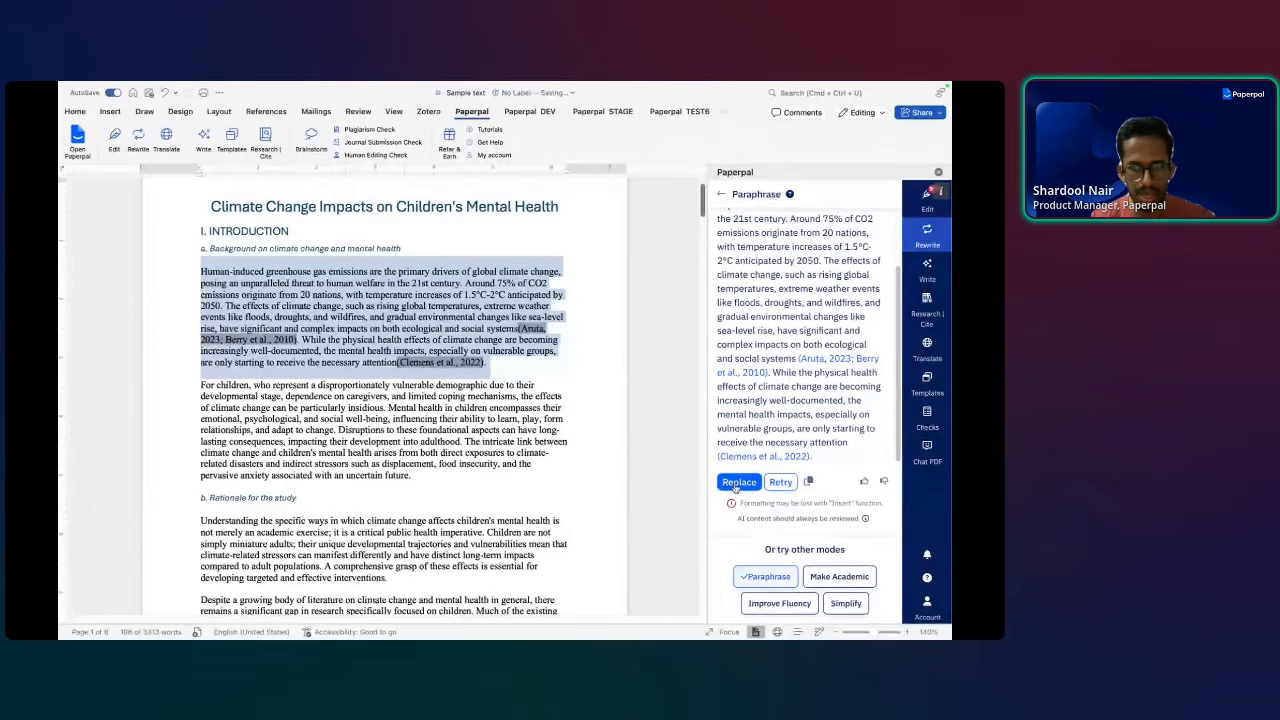
- Check both citations in the paraphrased paragraph and dismiss the "Rewrite for clarity and variety" tip
click(503, 364)
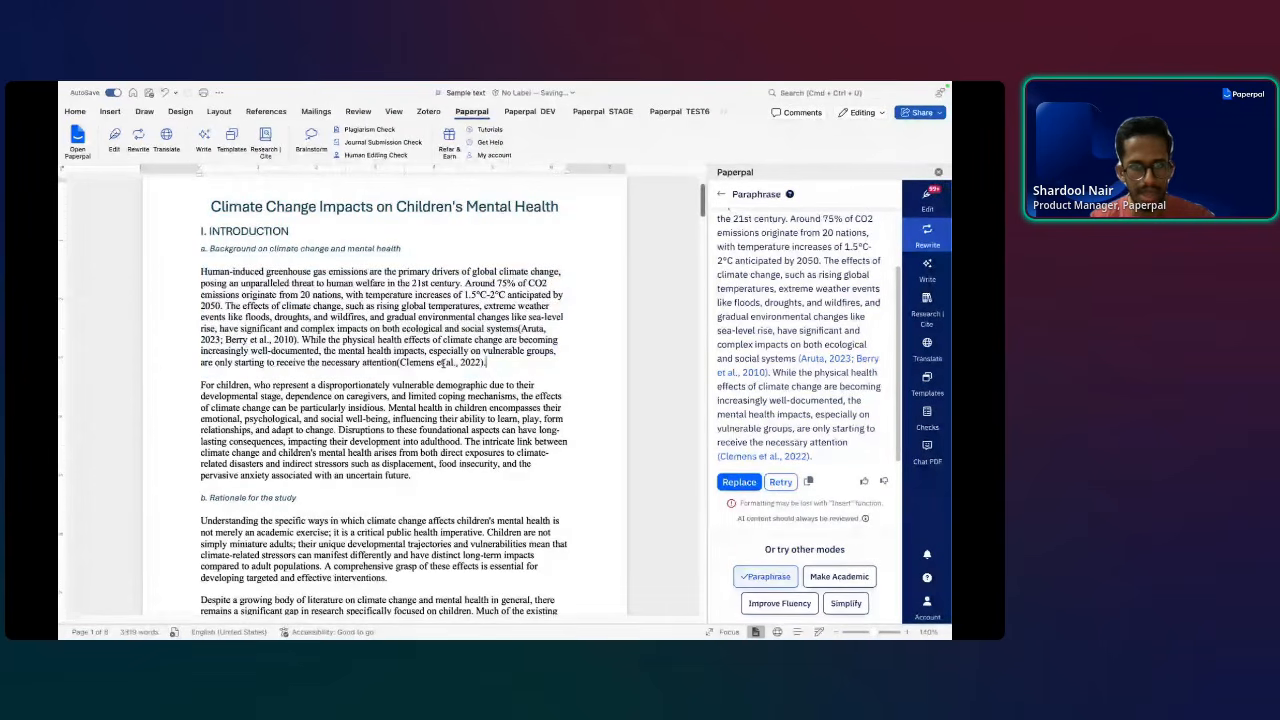
click(444, 362)
click(530, 328)
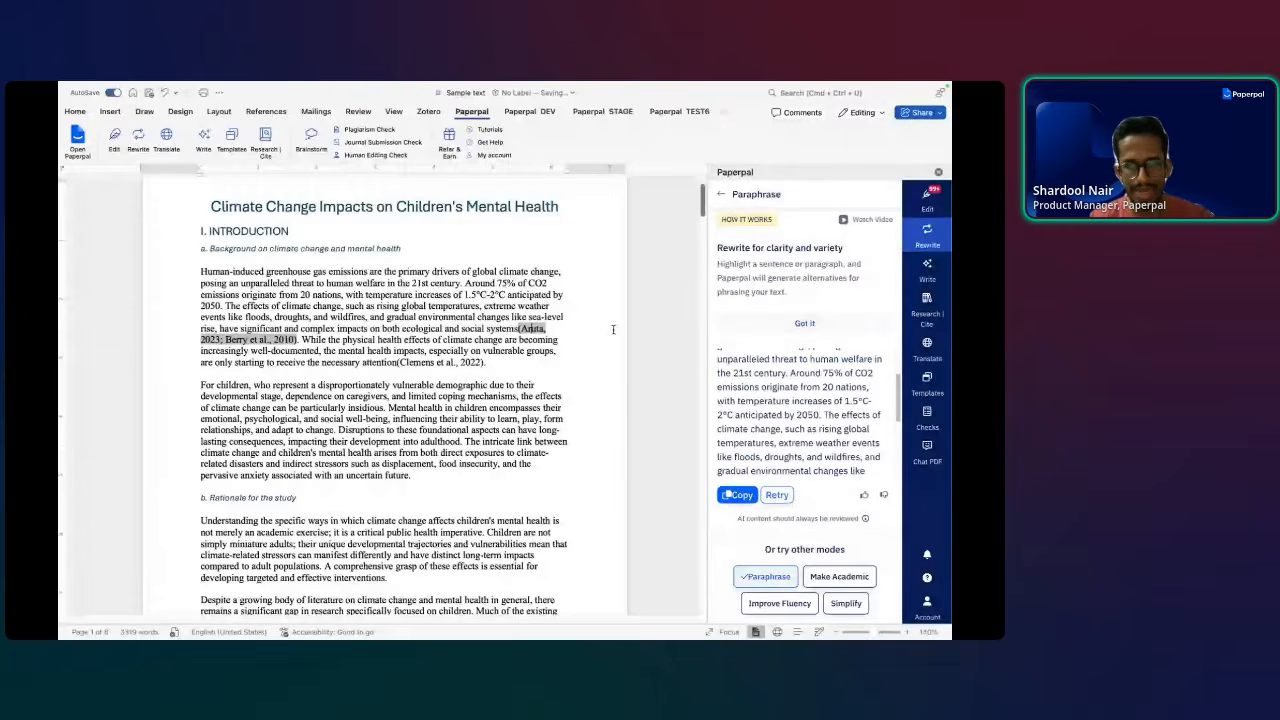
click(803, 325)
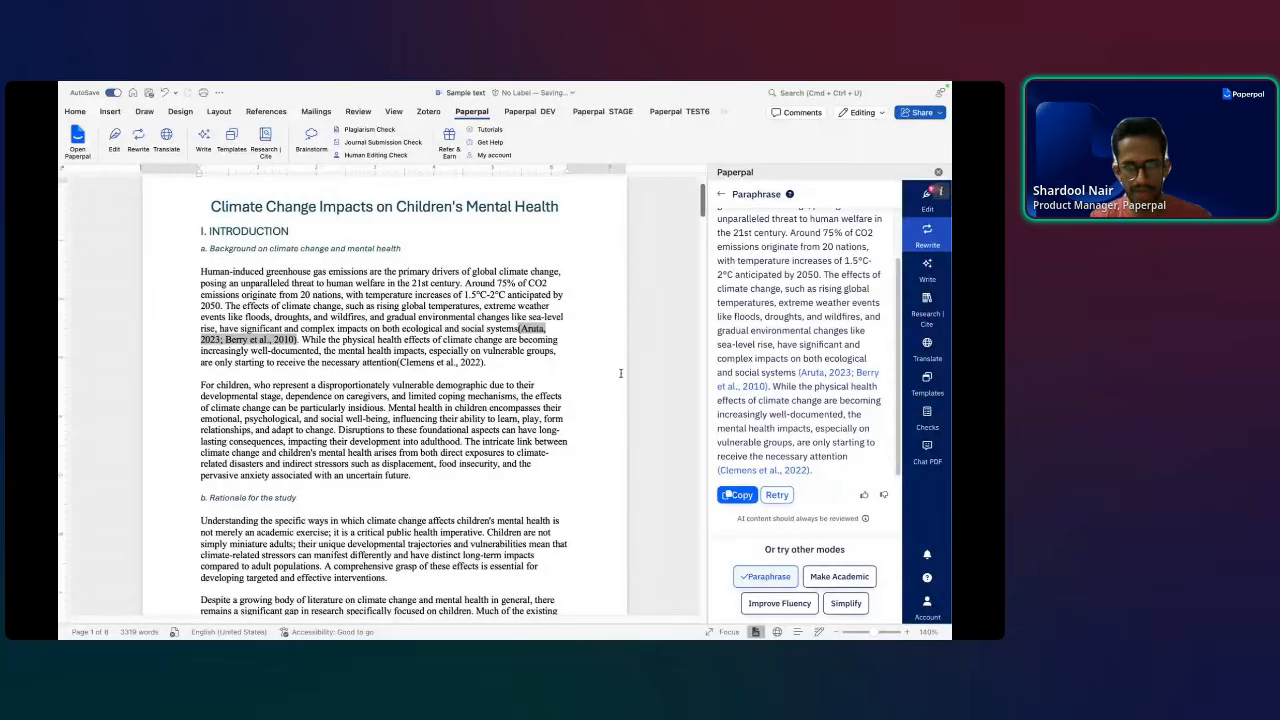
- Switch back to the LUYR_Full Paper draft in the browser and open the Rewrite tools
key(super+Tab)
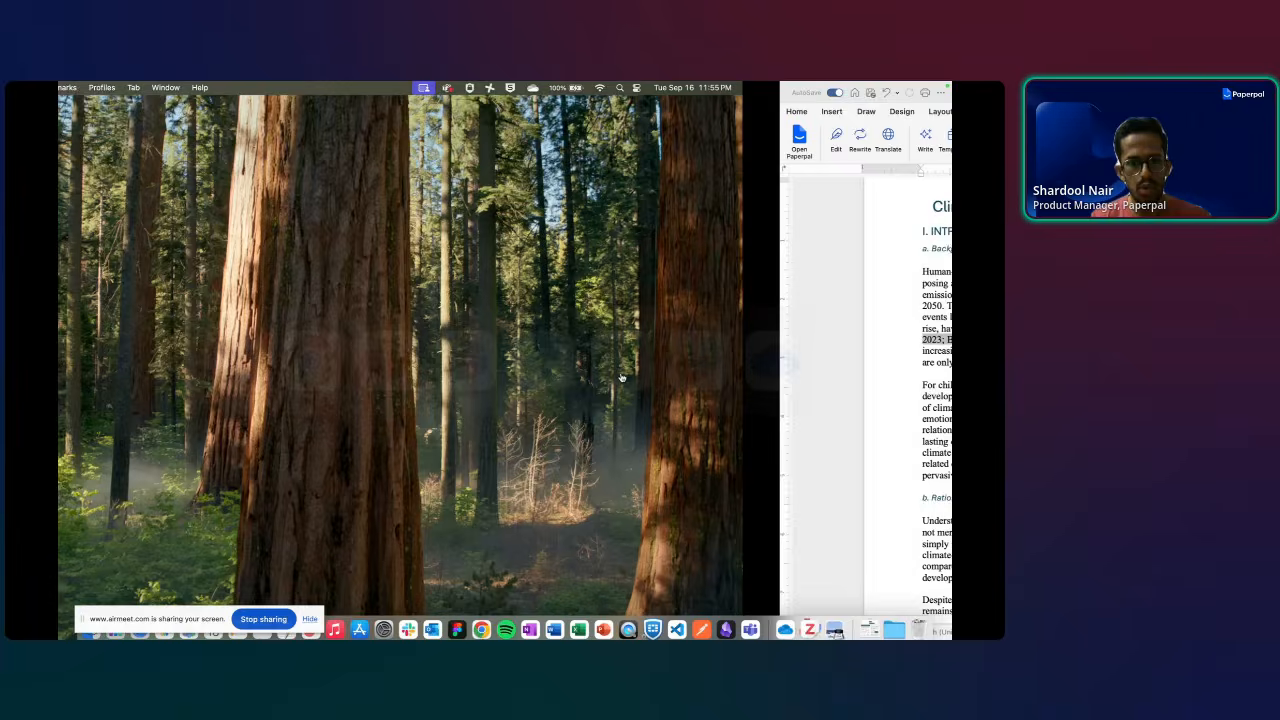
key(ctrl+Right)
key(ctrl+Up)
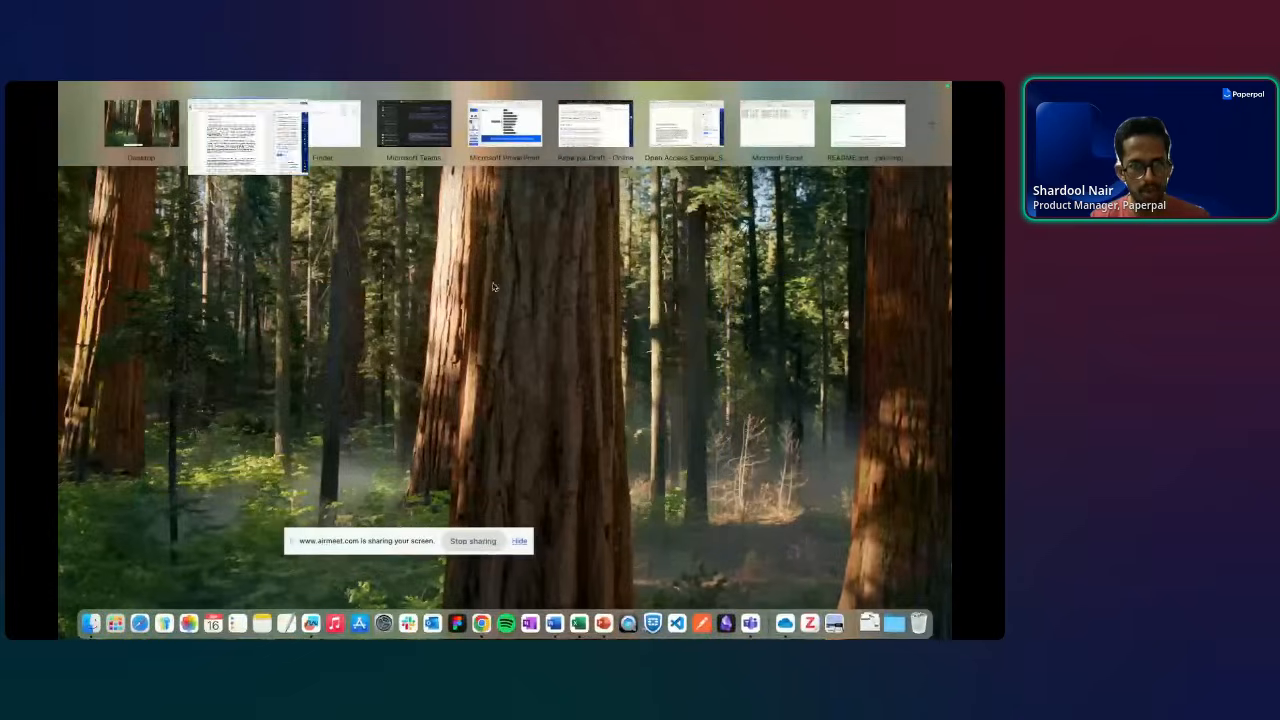
click(580, 134)
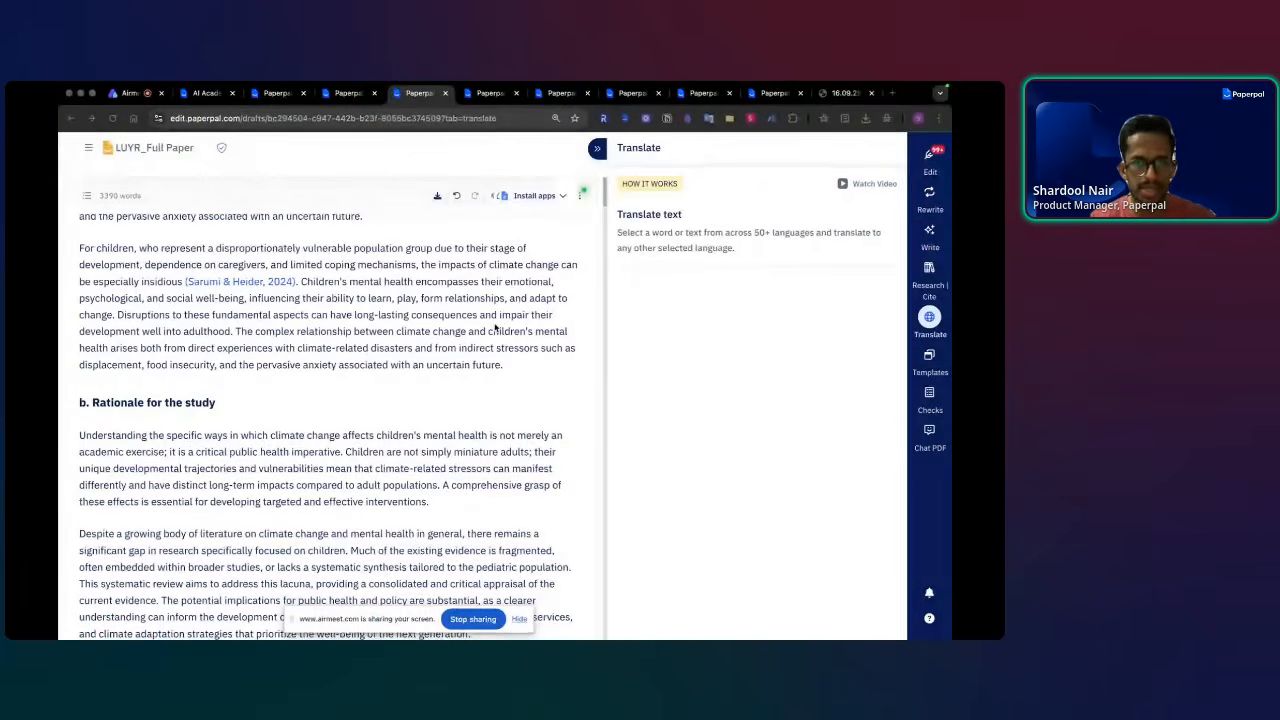
click(930, 196)
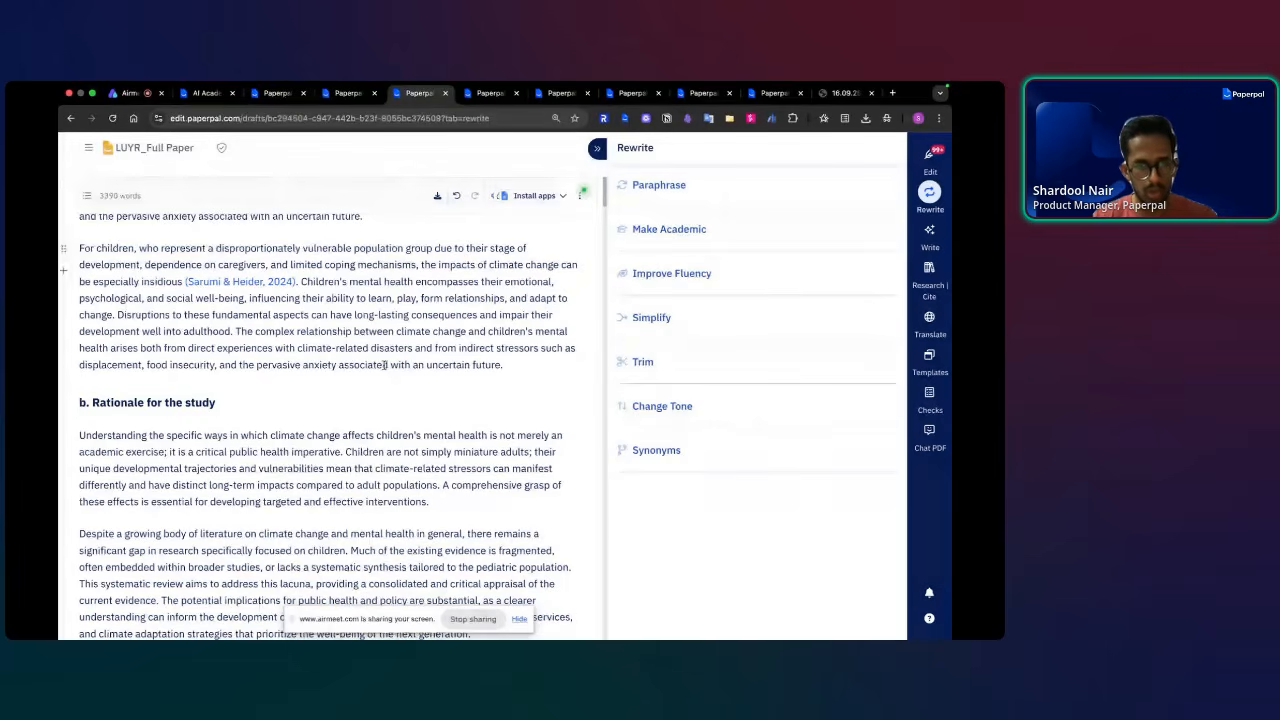
- Generate a Make Academic rewrite of the first paragraph beginning "For children" in the background section
scroll(383, 367, up, 1)
scroll(383, 367, up, 3)
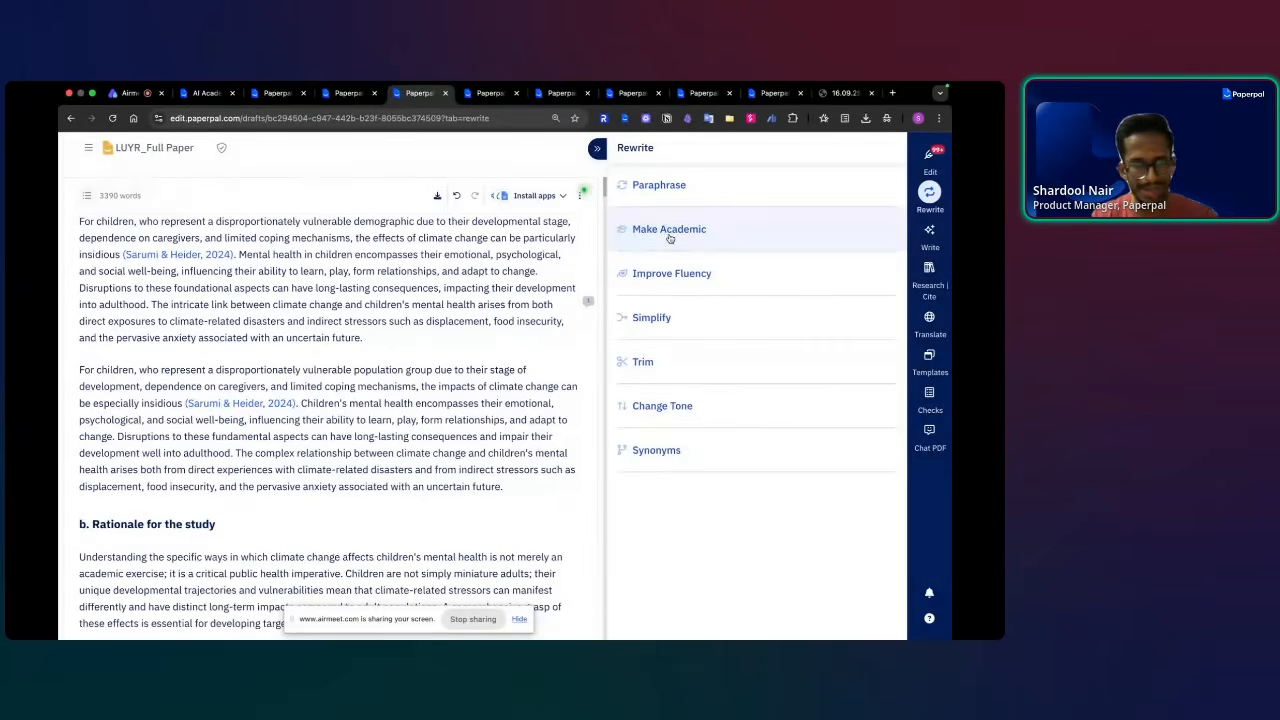
scroll(80, 240, up, 1)
drag(80, 240, 362, 355)
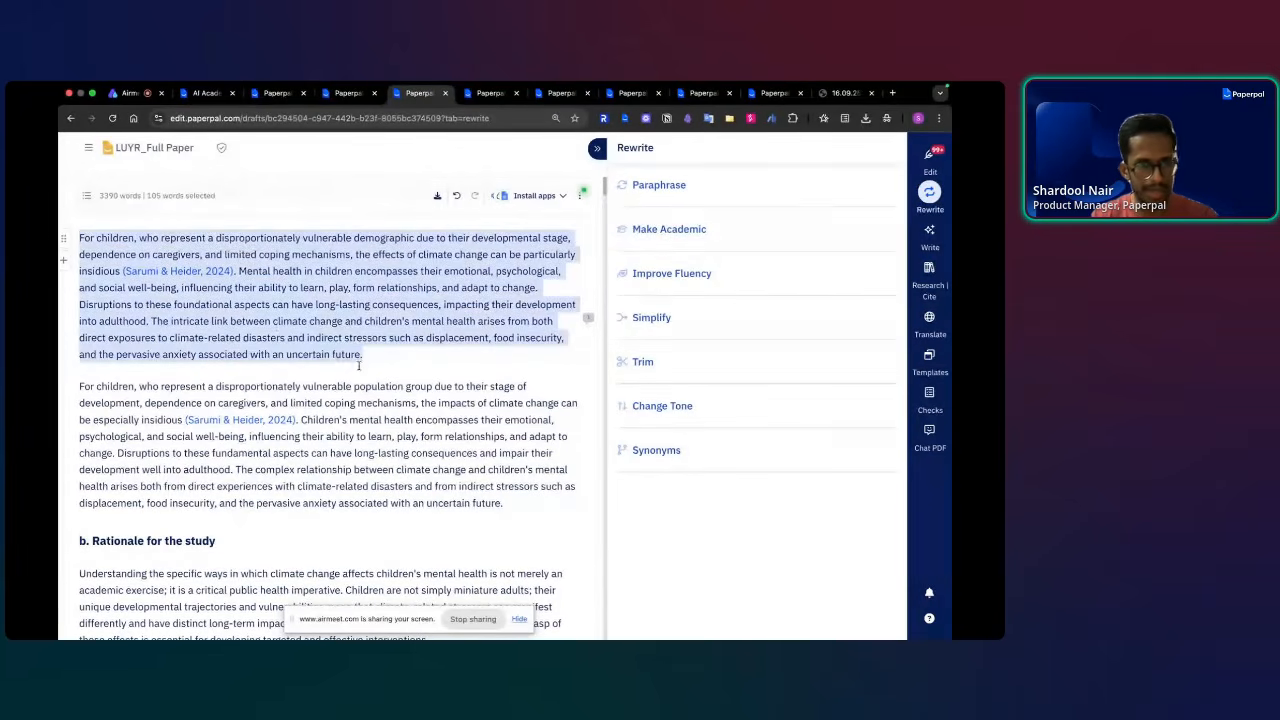
click(687, 232)
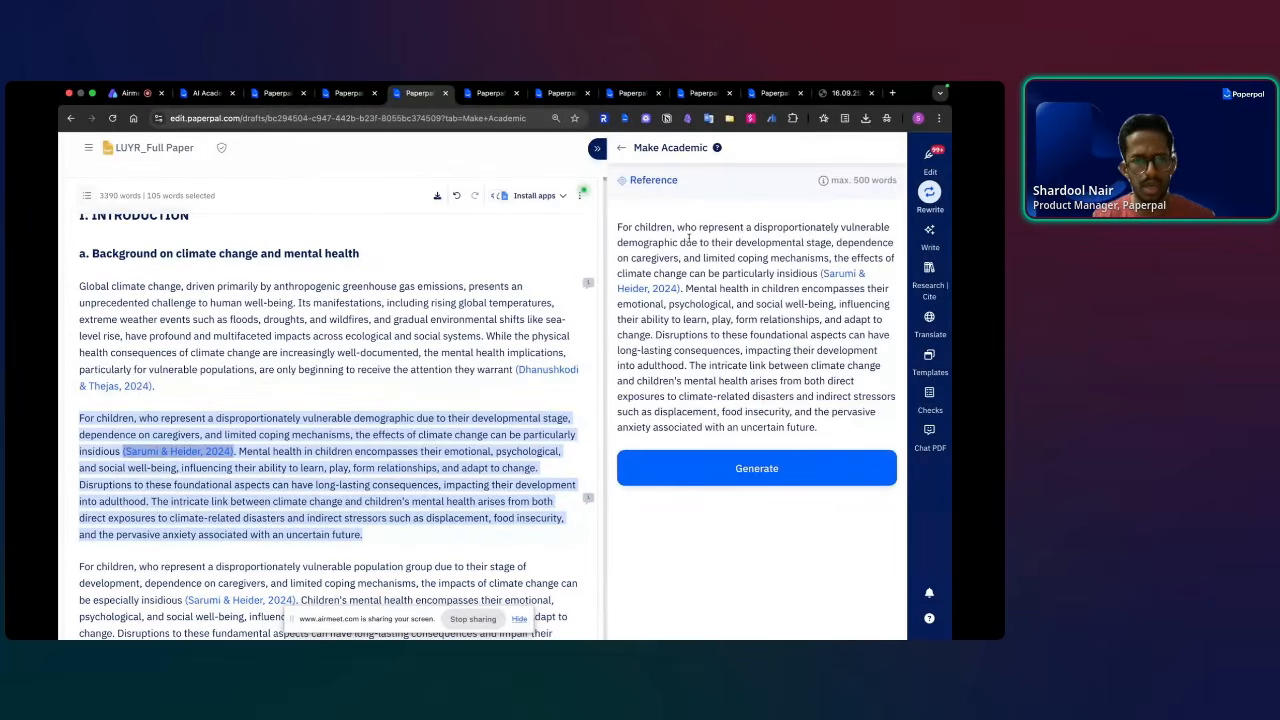
click(739, 469)
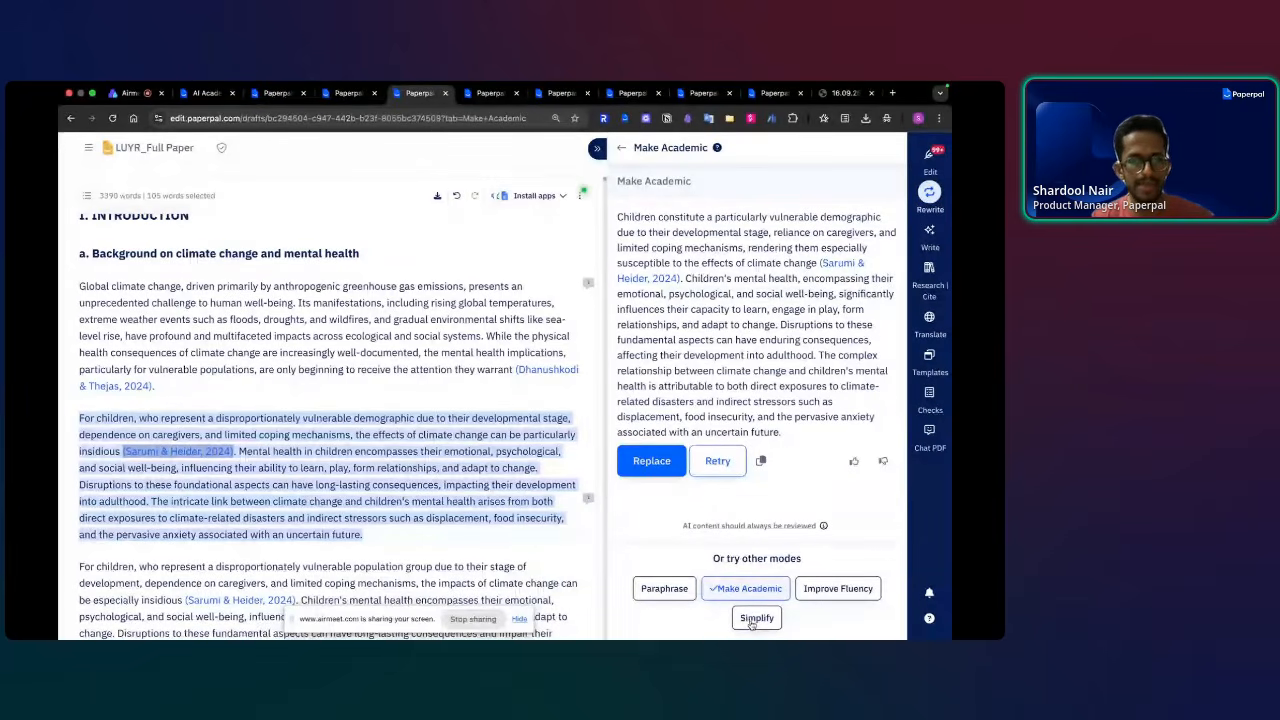
- Generate an Improve Fluency version of the same paragraph and compare it with the Make Academic version
click(810, 588)
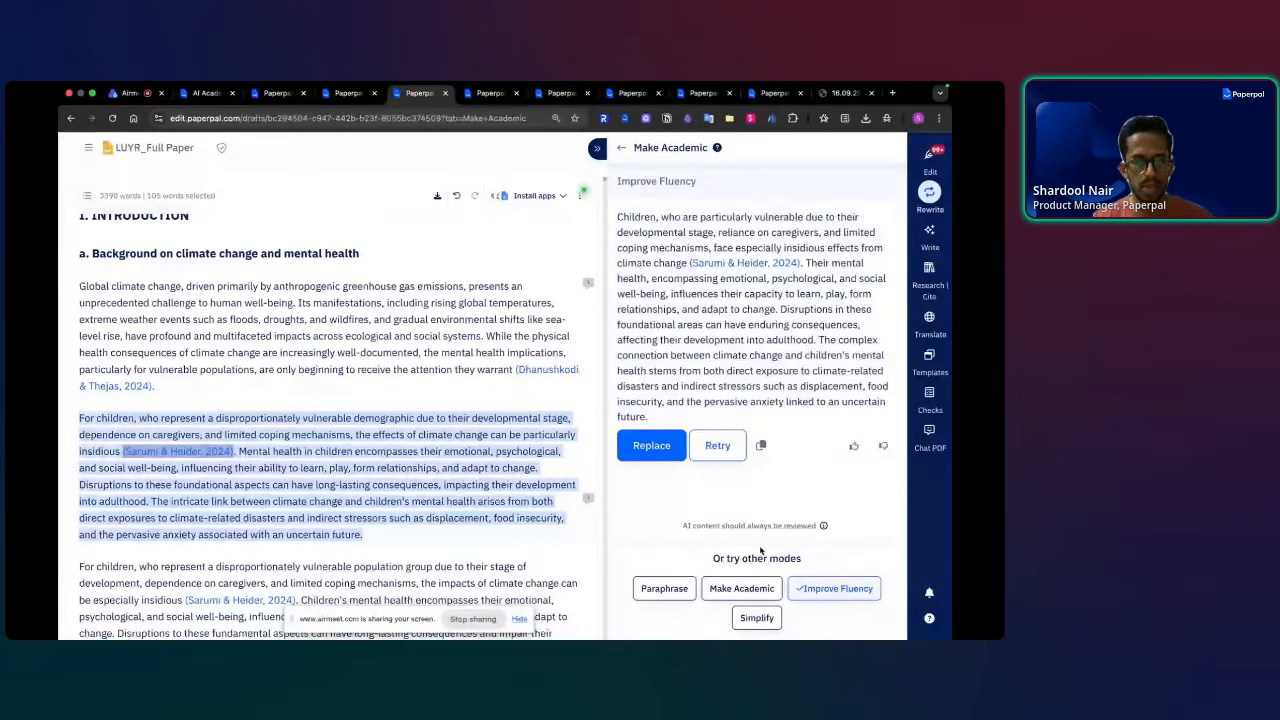
click(760, 582)
click(808, 588)
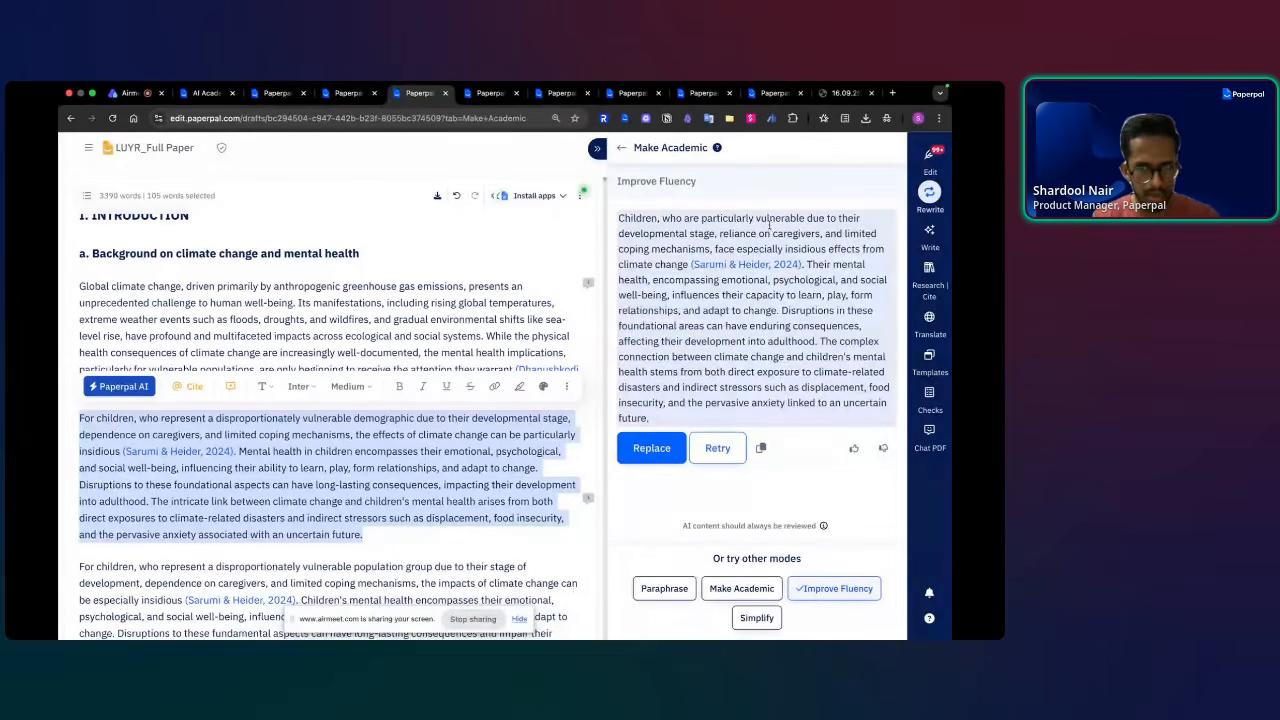
- Leave the Improve Fluency result, open the Write tool to view its ideas for the selected "For children" paragraph, and clear the selection
click(620, 150)
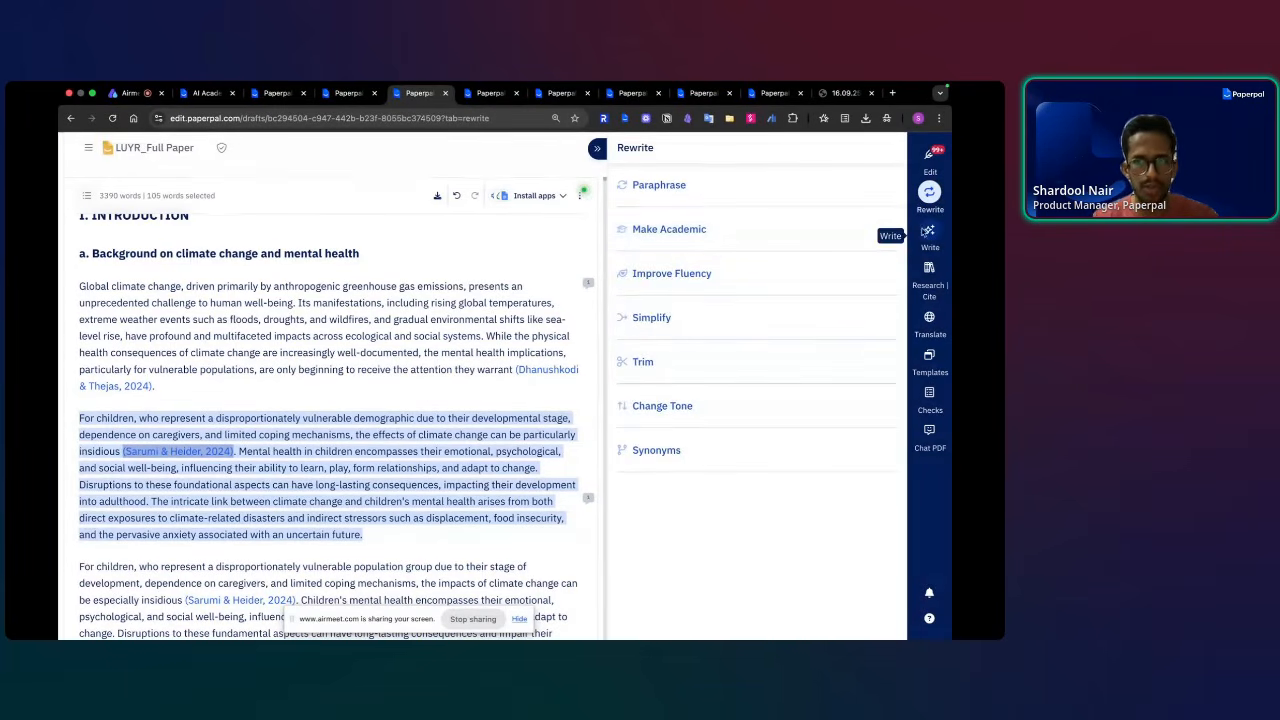
click(928, 231)
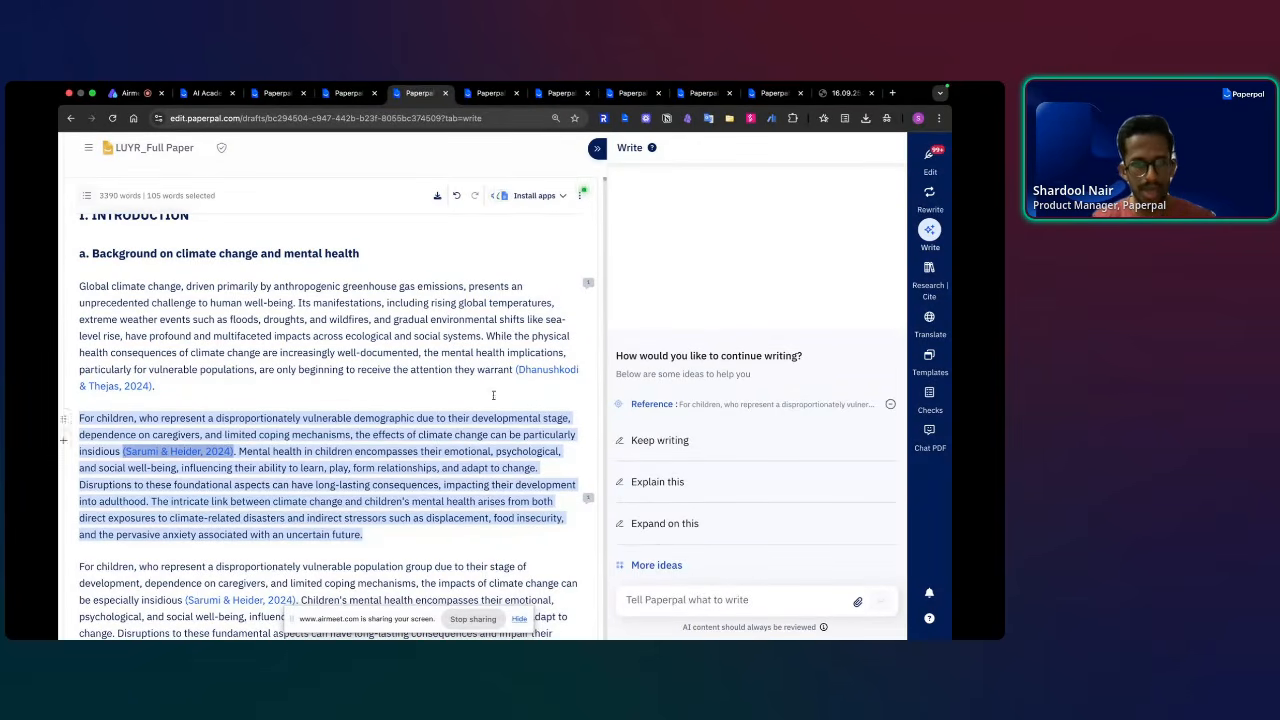
click(931, 191)
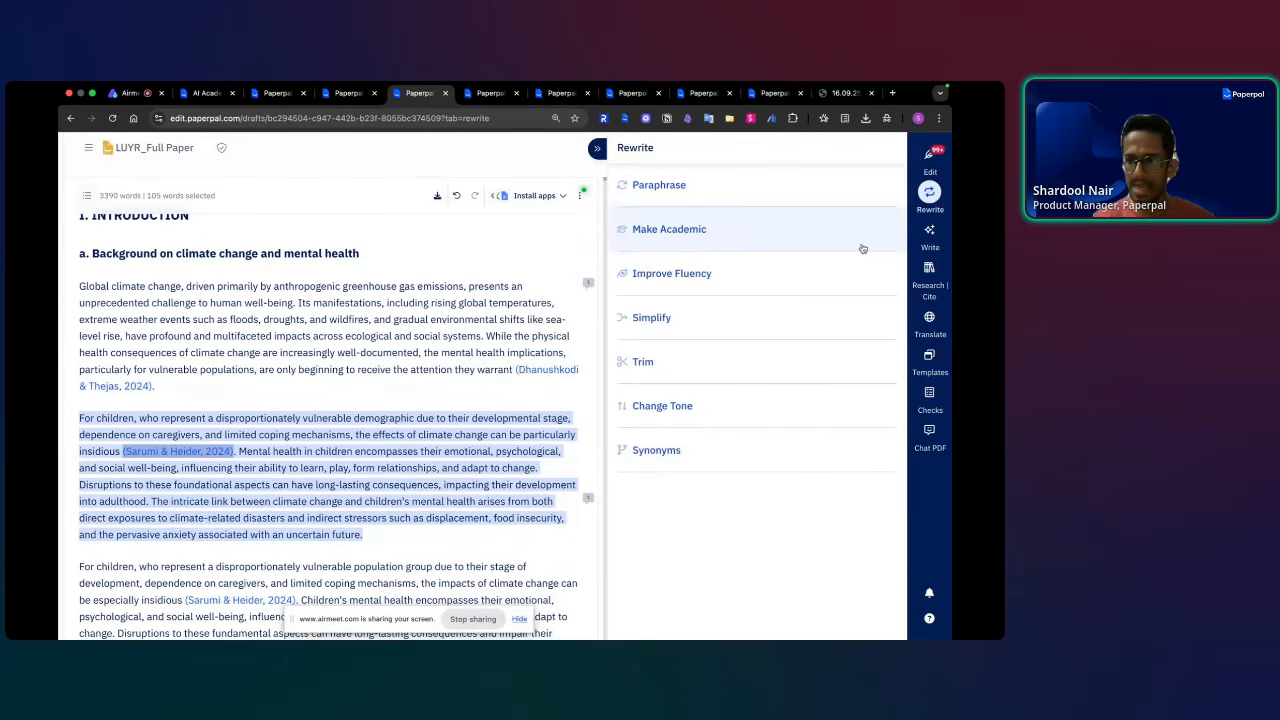
click(929, 231)
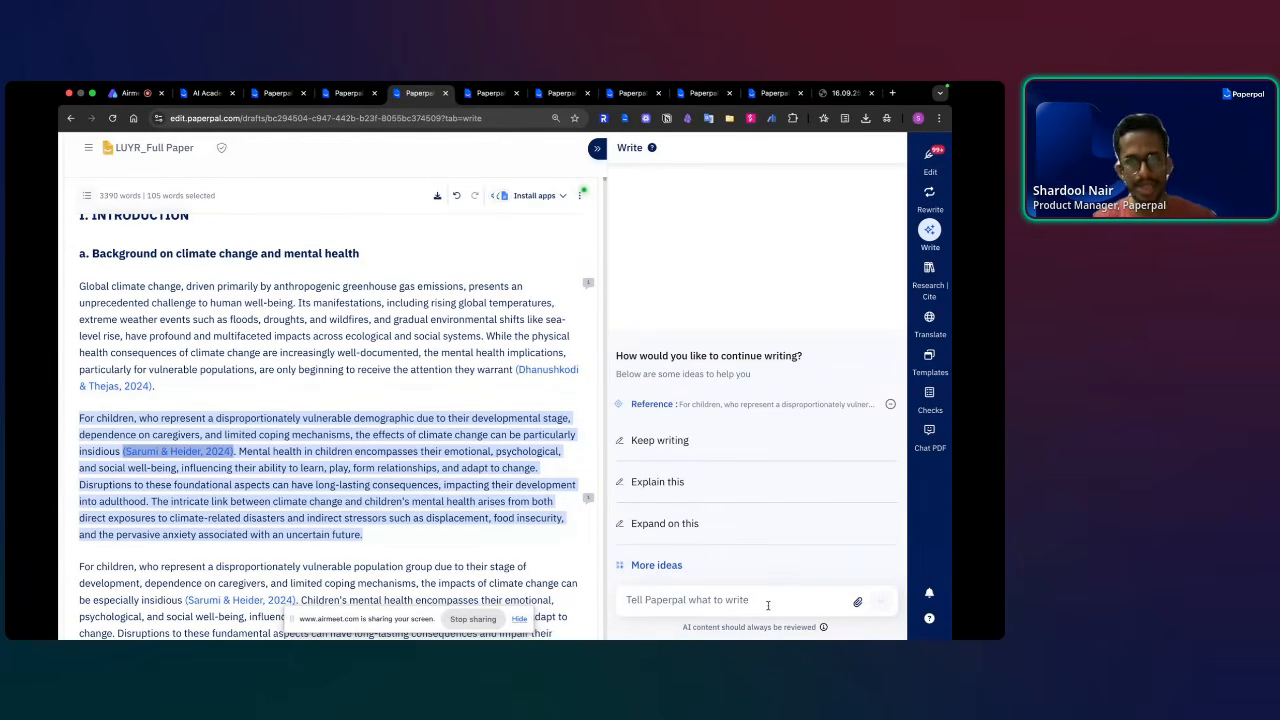
triple_click(544, 537)
click(544, 537)
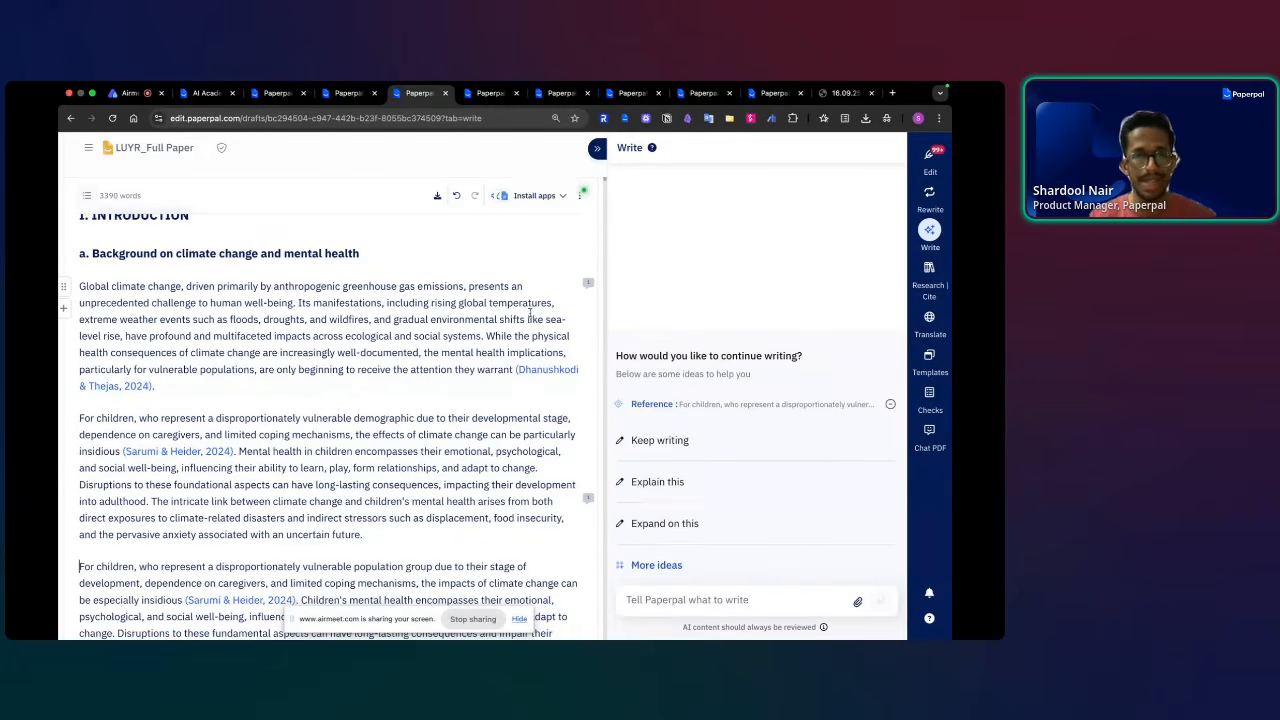
- Turn on AI Footprint for the draft to highlight text generated or edited by Paperpal AI
scroll(546, 458, up, 1)
scroll(540, 455, up, 1)
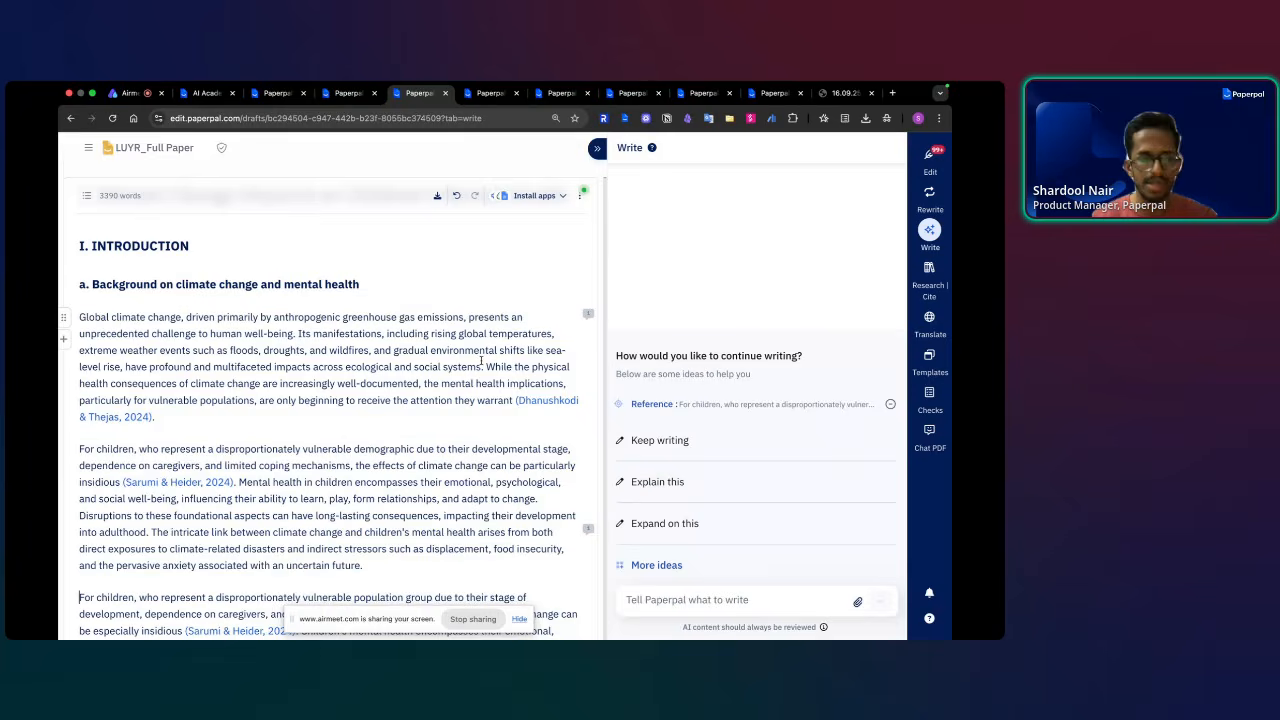
scroll(484, 385, up, 3)
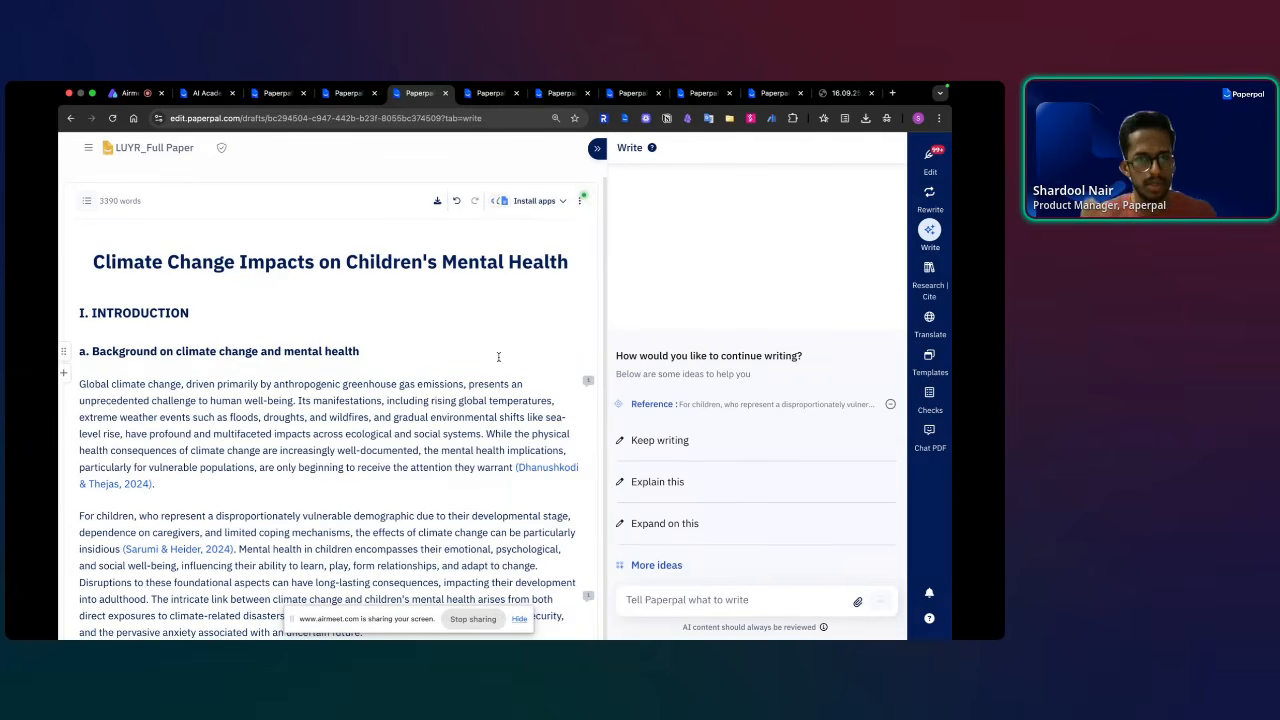
click(583, 204)
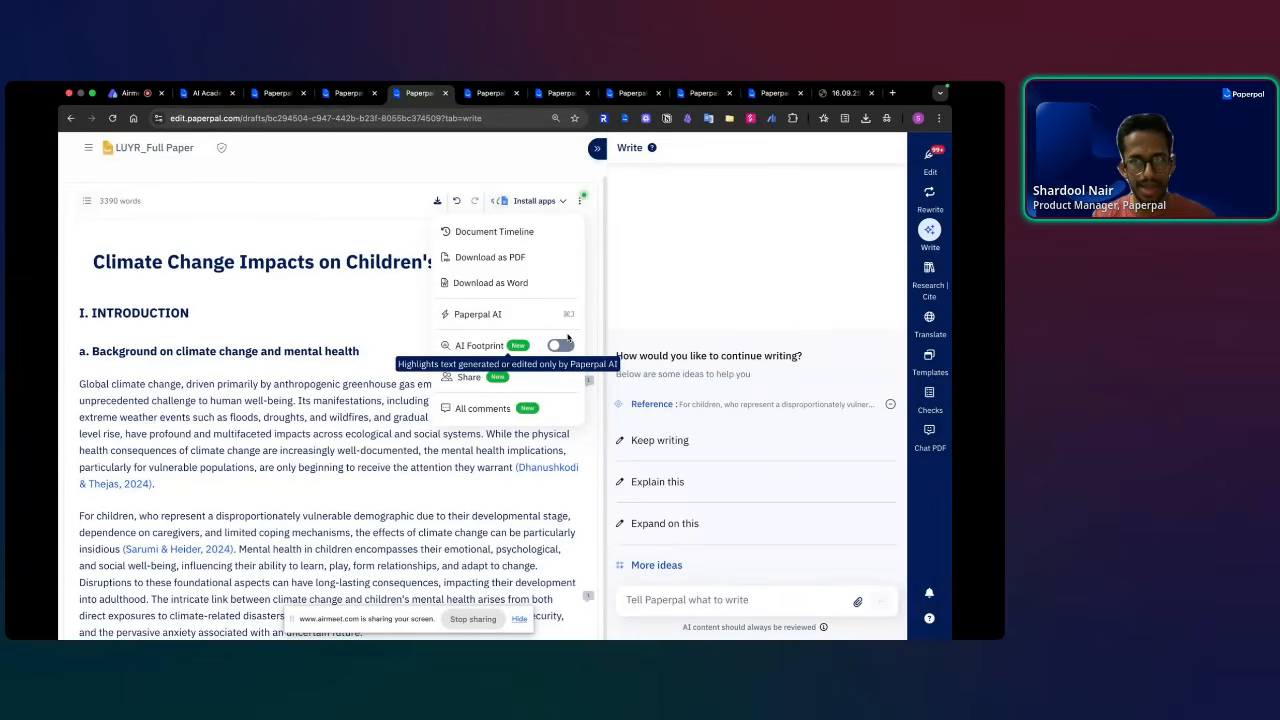
click(564, 346)
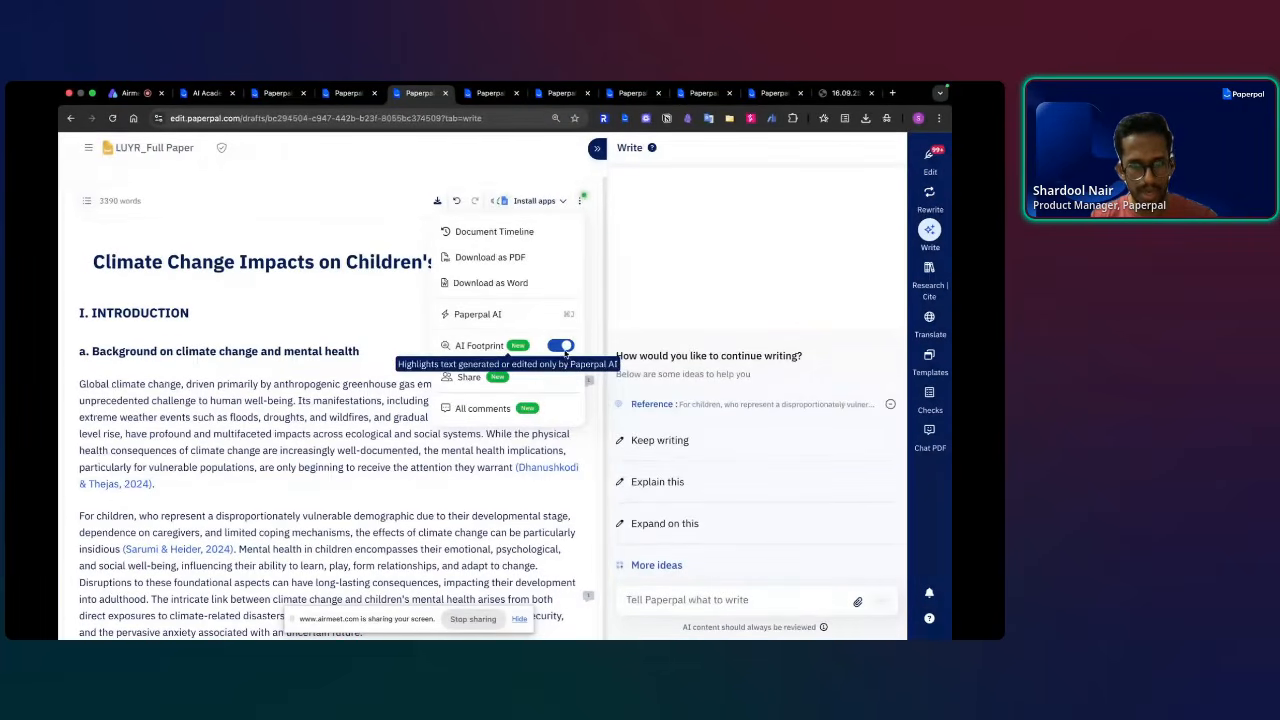
click(393, 365)
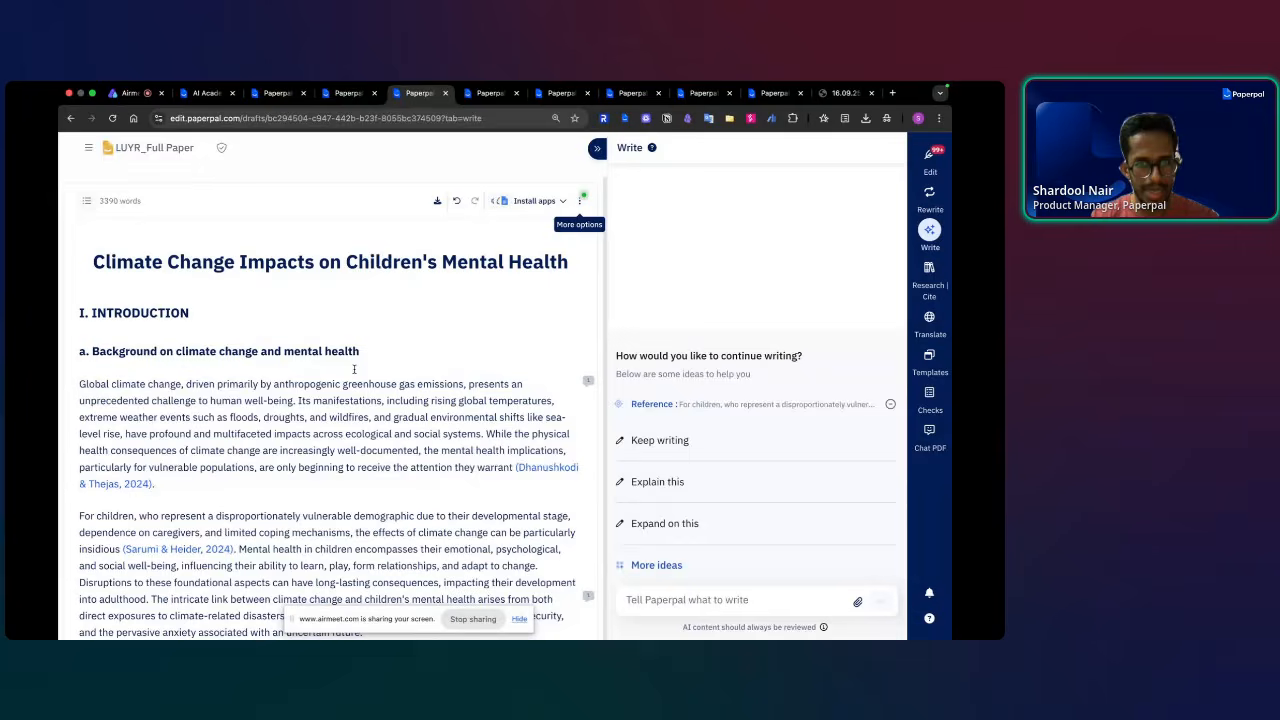
- Change the opening of research question 3 in the objectives section from "Are there specific" to "Specific and certain"
scroll(353, 369, down, 3)
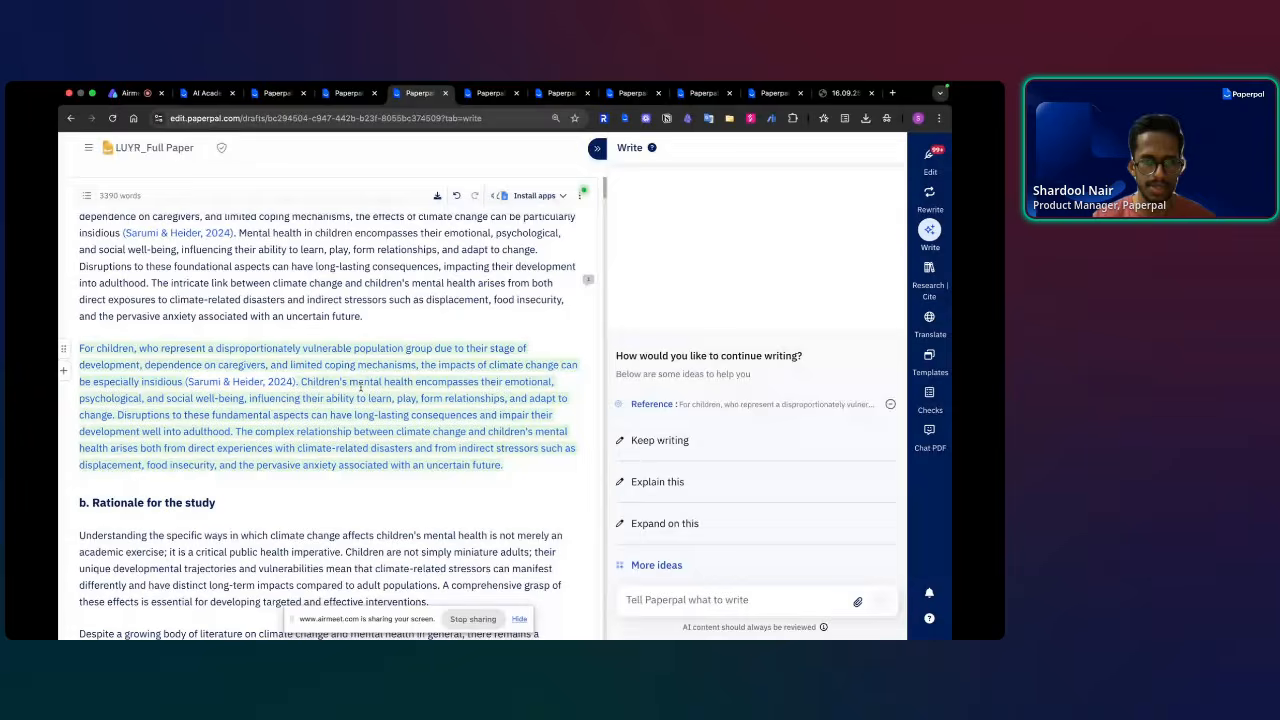
scroll(360, 388, down, 10)
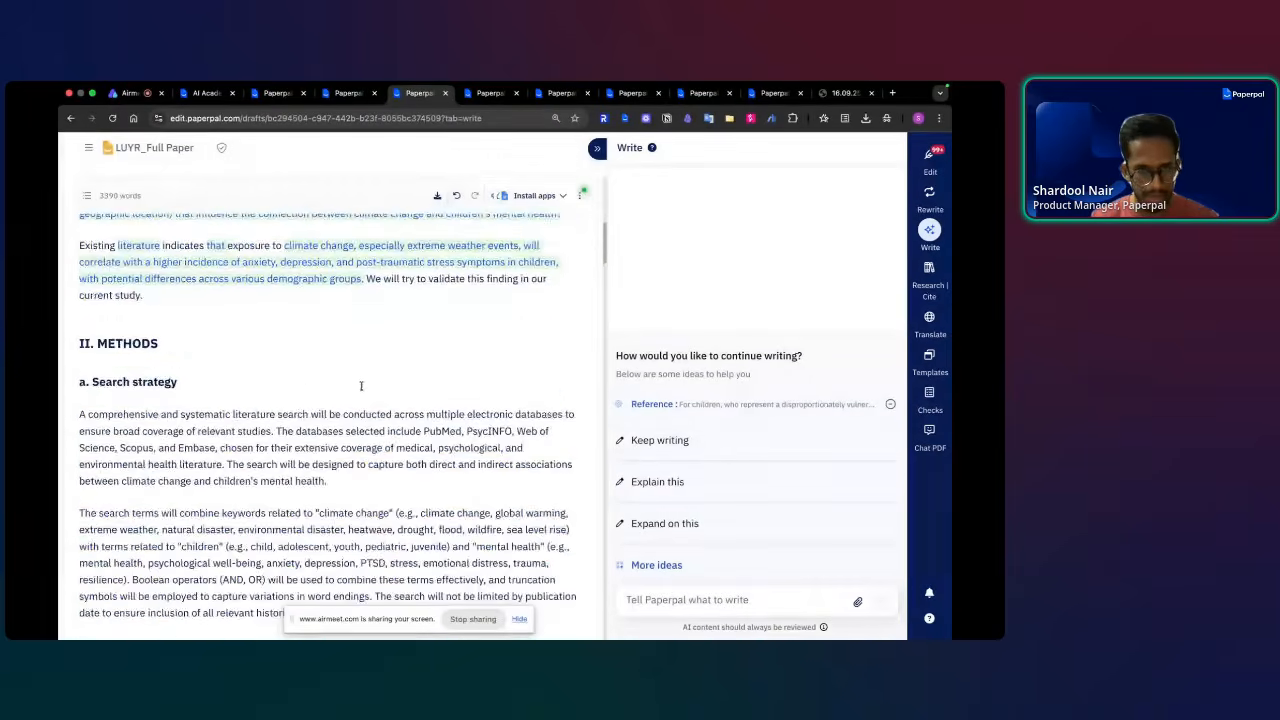
scroll(299, 375, up, 1)
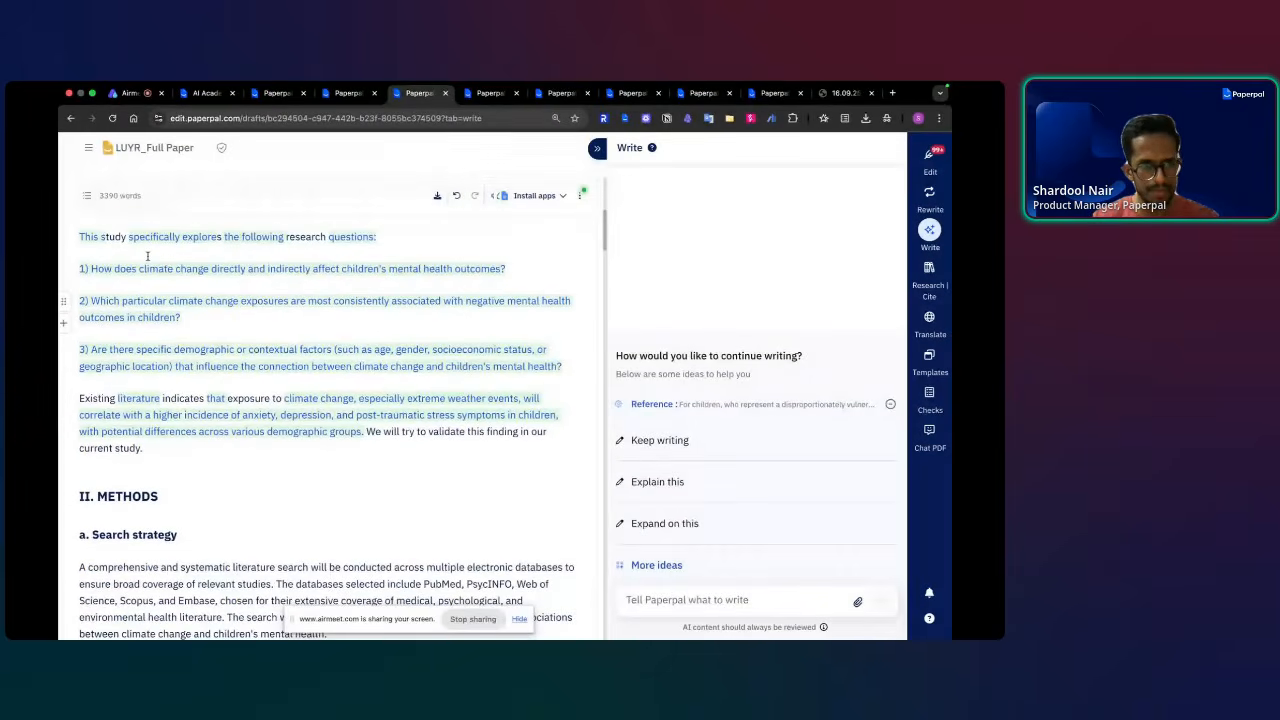
scroll(147, 256, up, 1)
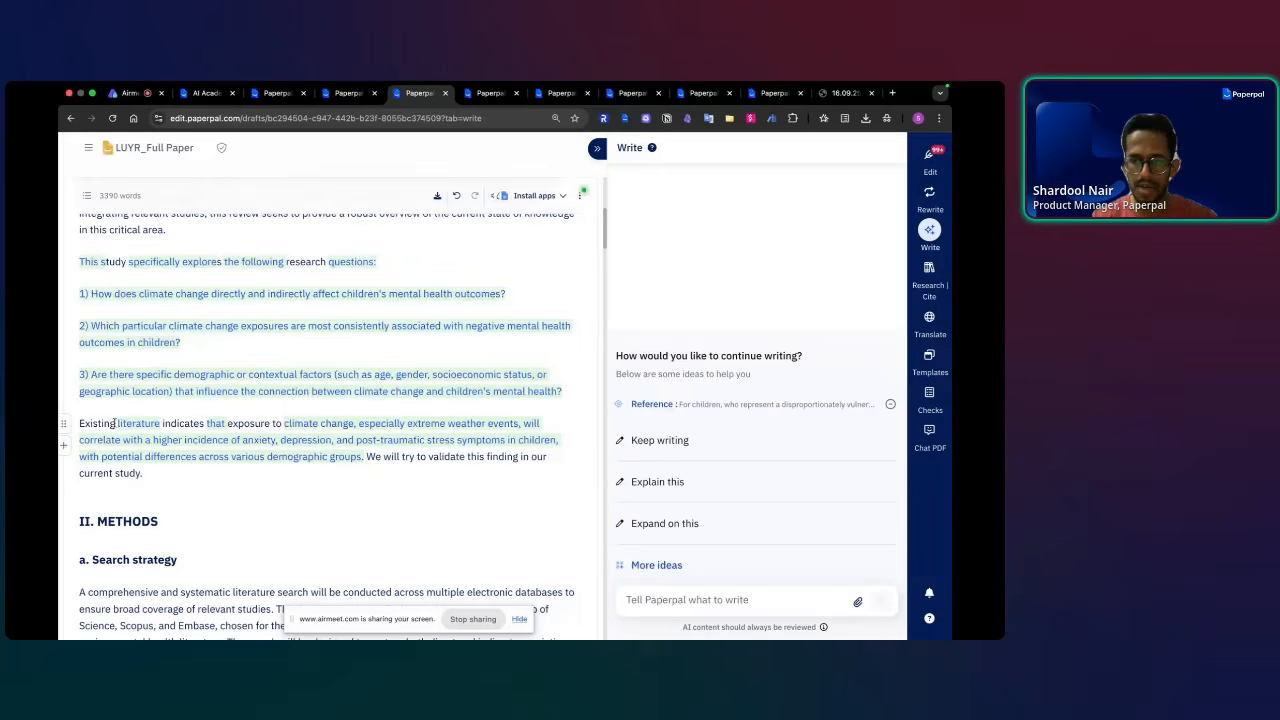
click(126, 374)
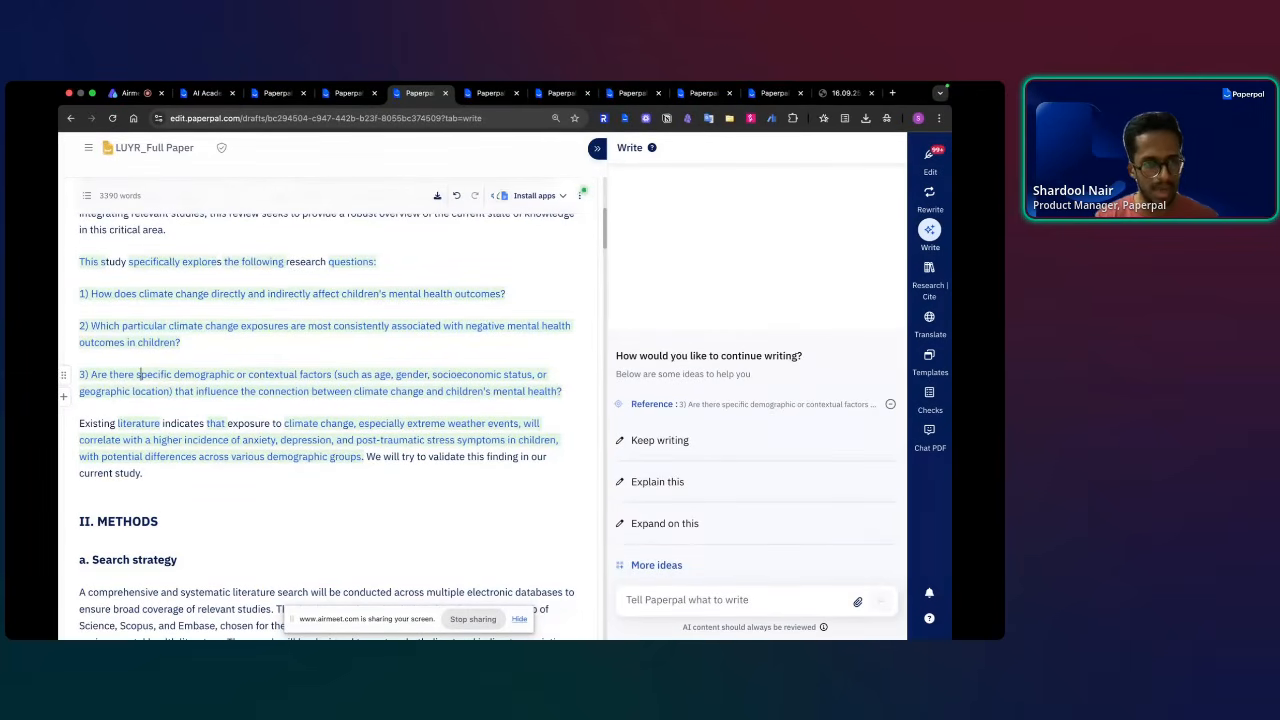
text(S)
key(Left)
key(shift+alt+Left)
key(shift+alt+Left)
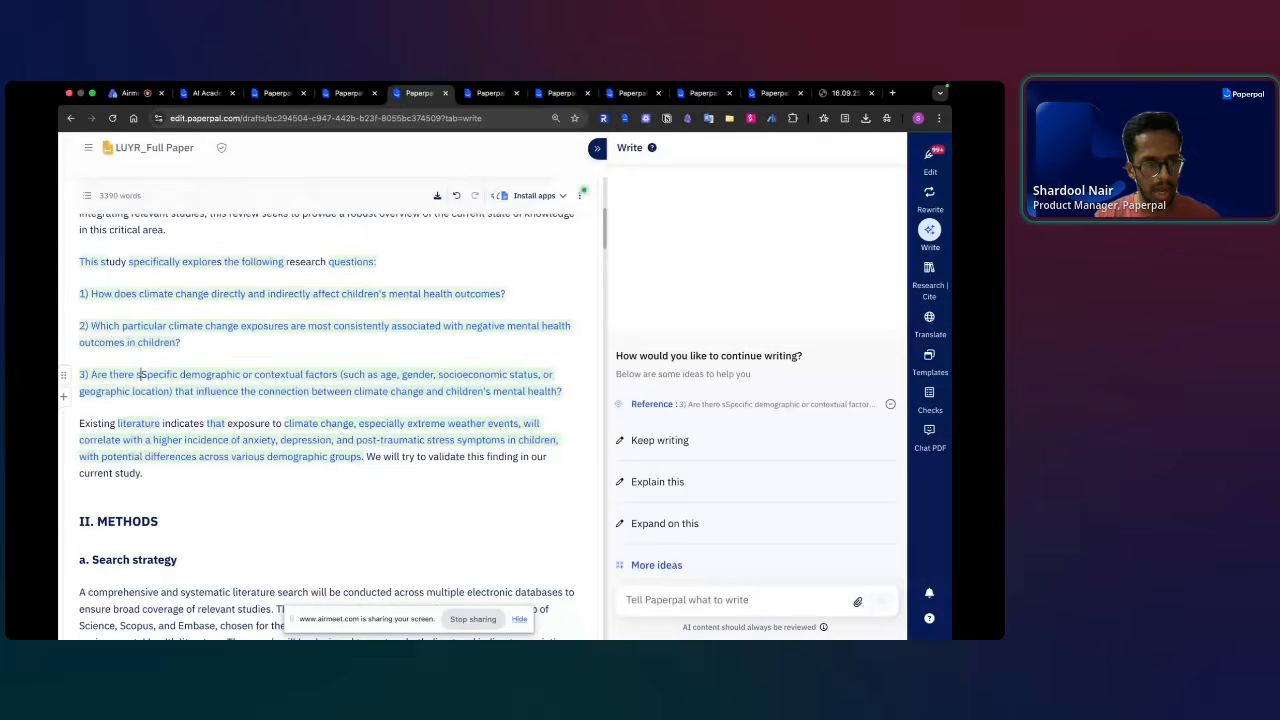
key(BackSpace)
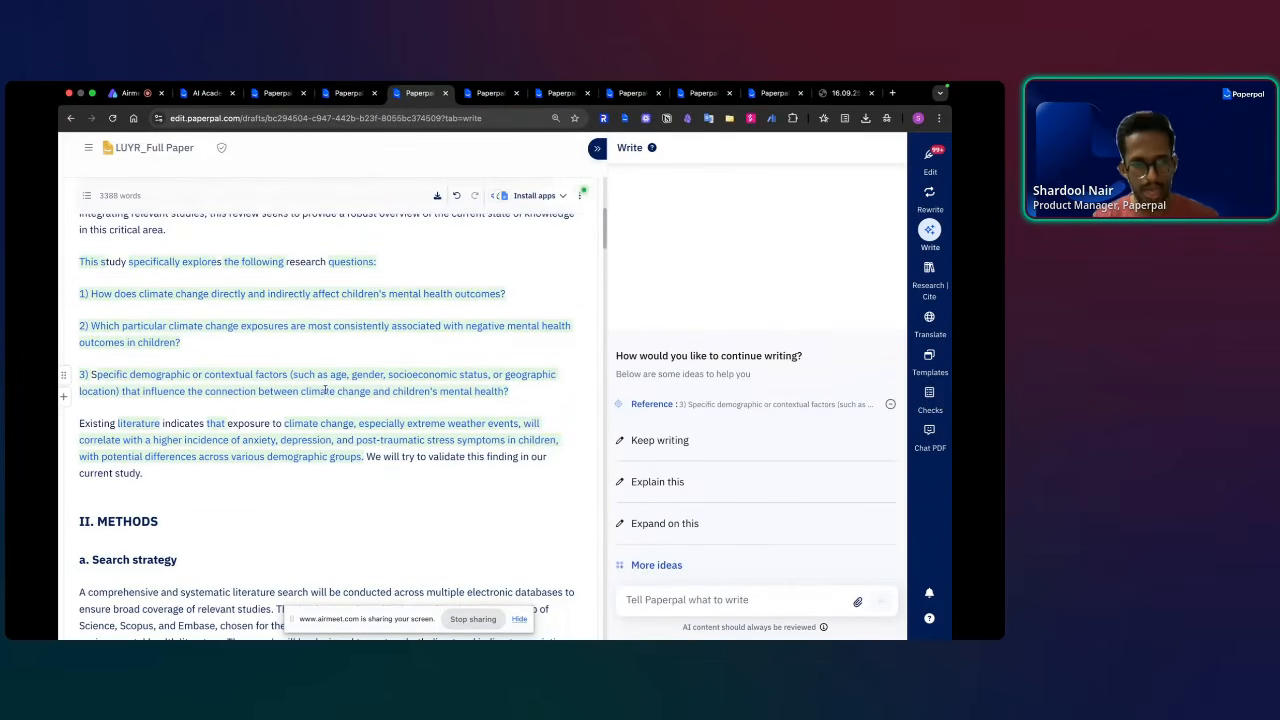
text(and certain)
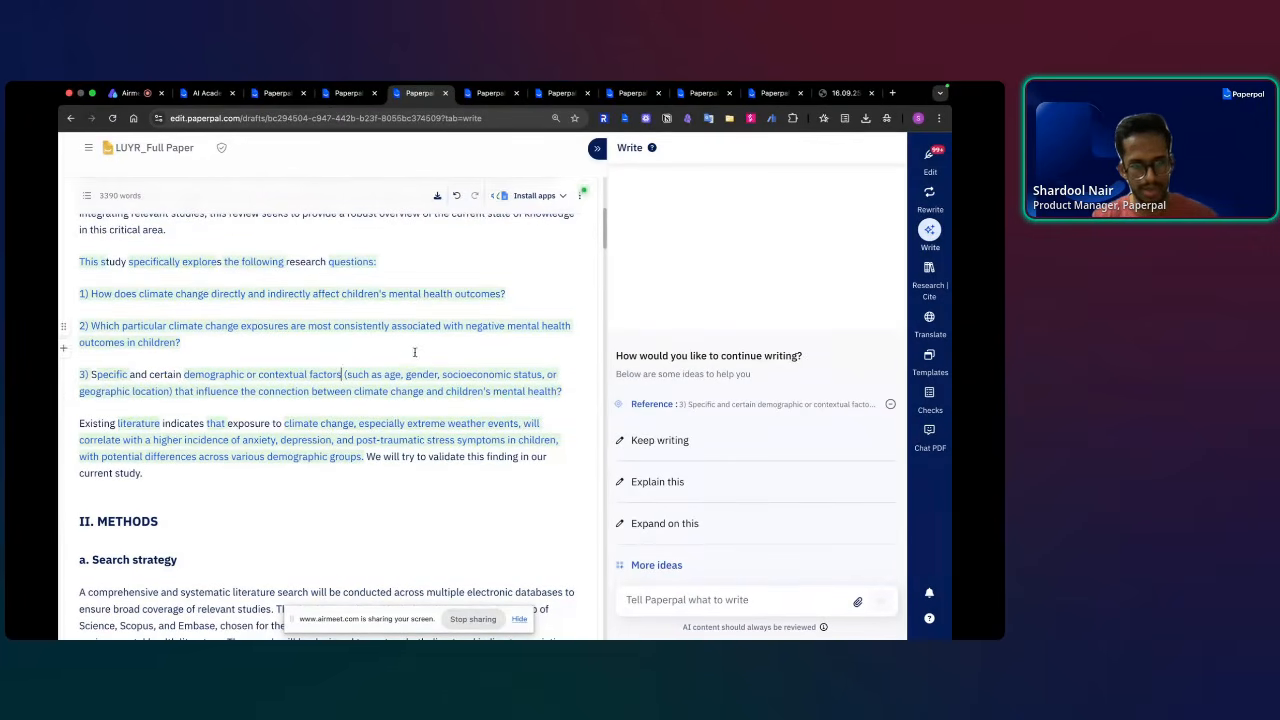
- Replace "such as" with "like" in the parenthetical list of factors in research question 3
click(384, 374)
text(liek)
key(alt+shift+Left)
key(BackSpace)
key(alt+shift+Right)
text(like)
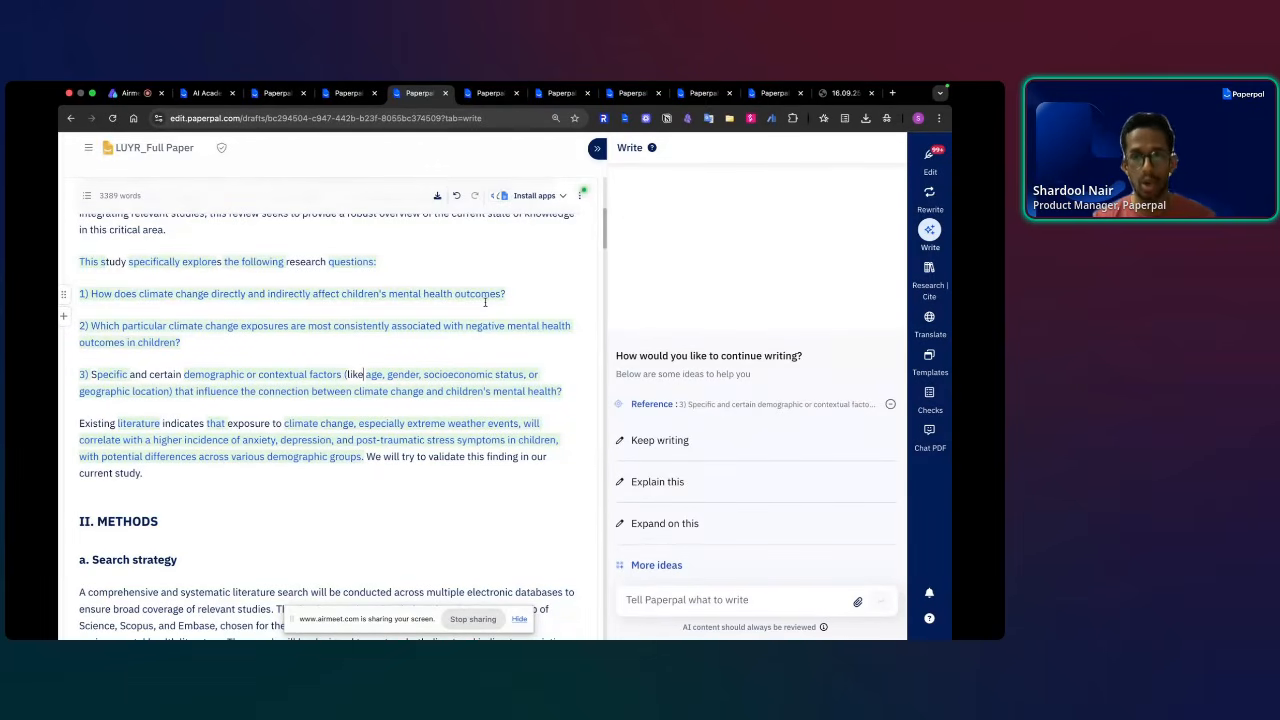
- Check that AI Footprint is on, collapse the Write tool, and return to the start of the paper
click(580, 195)
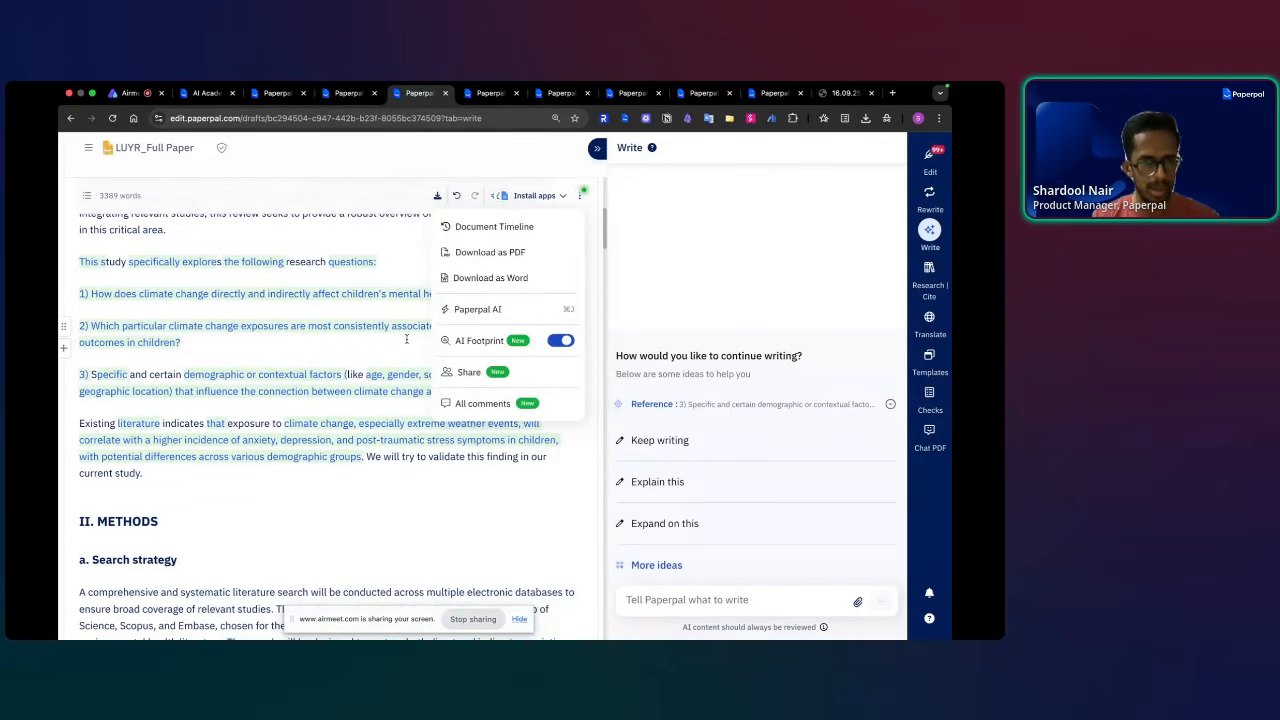
key(Escape)
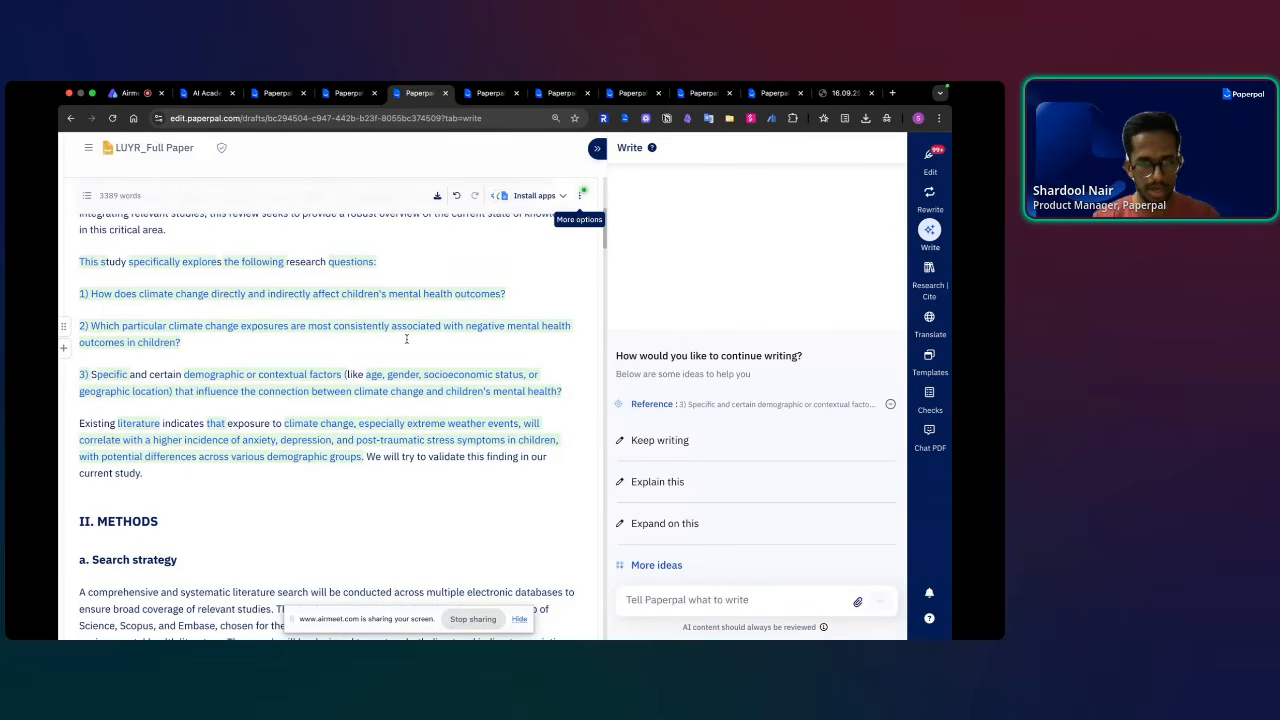
scroll(406, 339, up, 2)
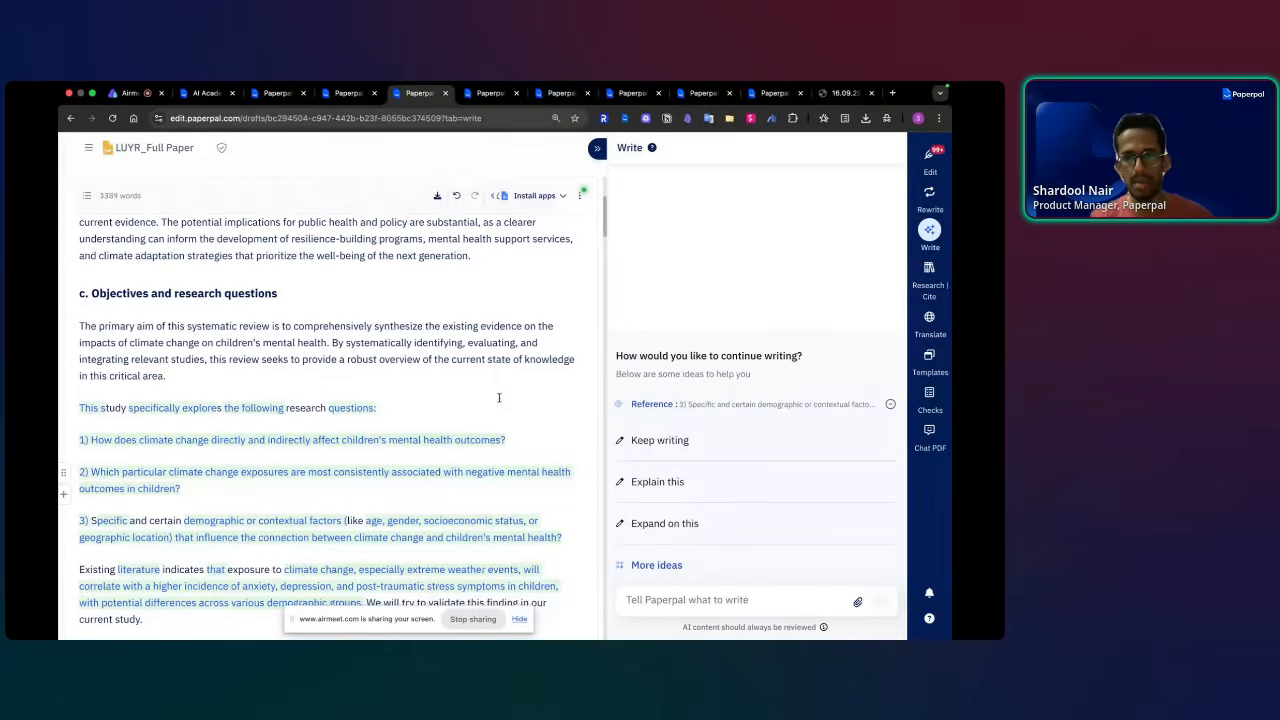
click(598, 150)
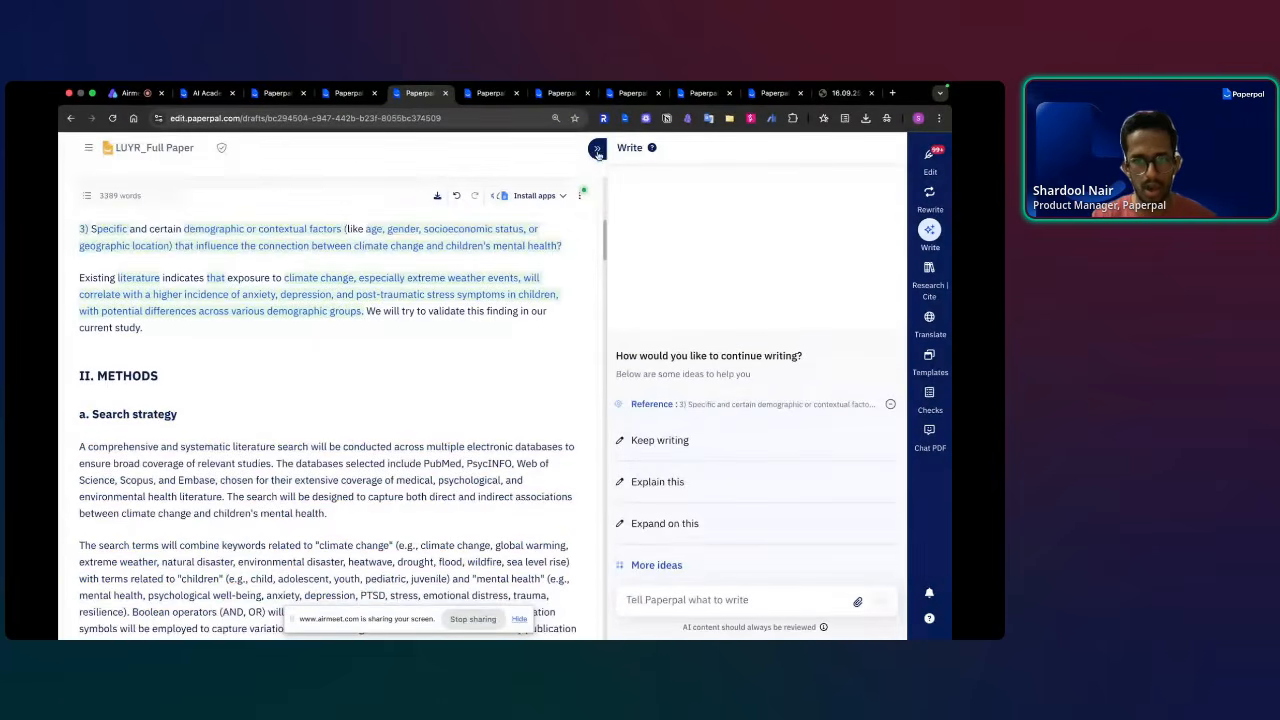
scroll(660, 424, up, 15)
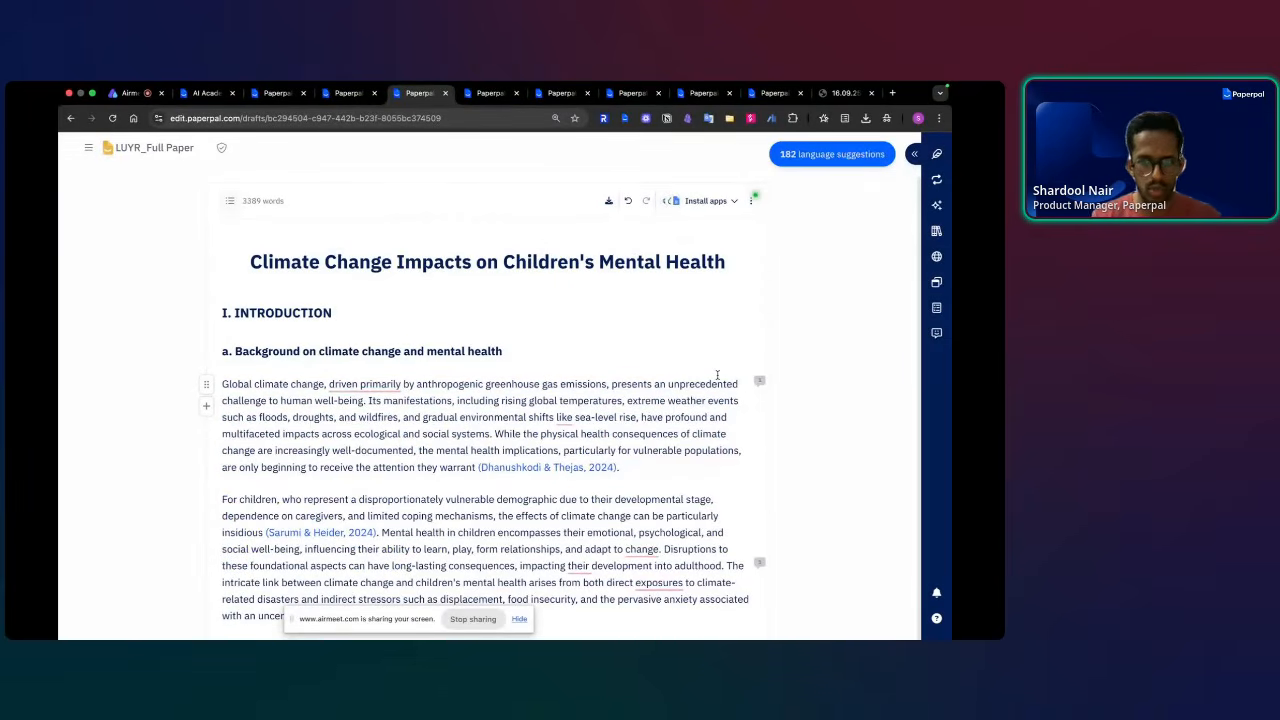
- Open the Share Document dialog, view its access permission choices, and close it without inviting anyone
click(753, 201)
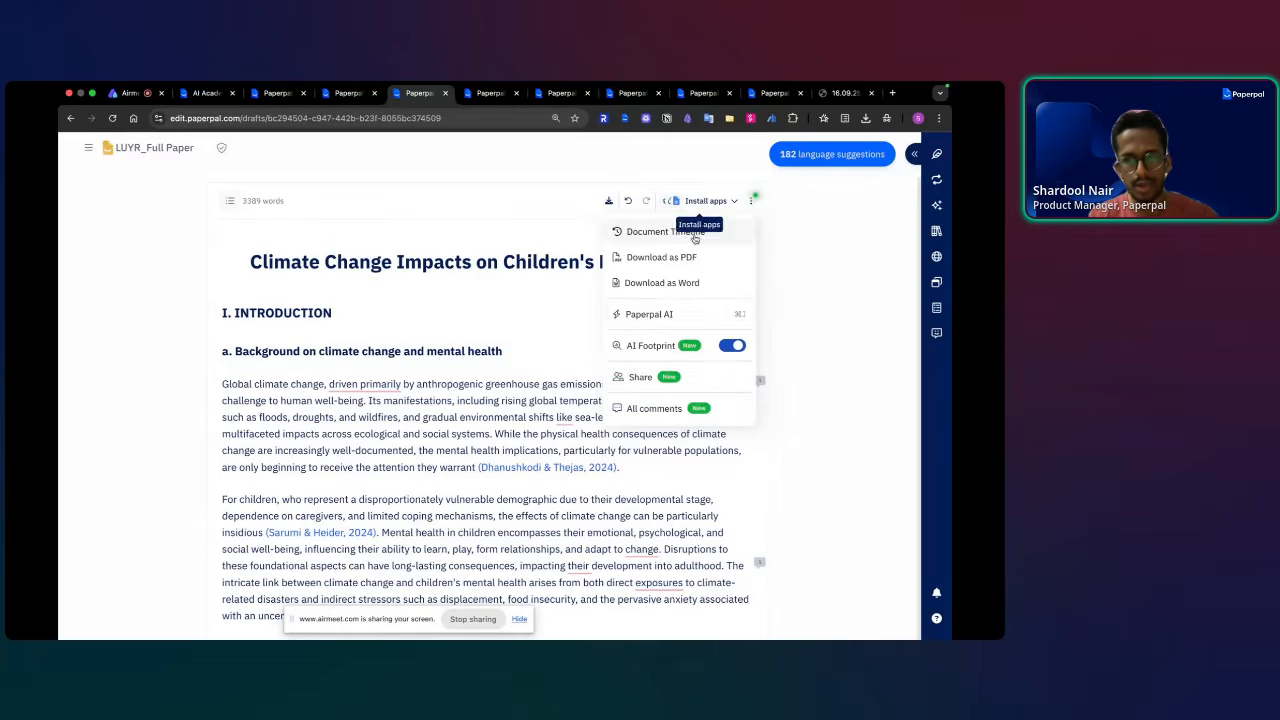
click(658, 381)
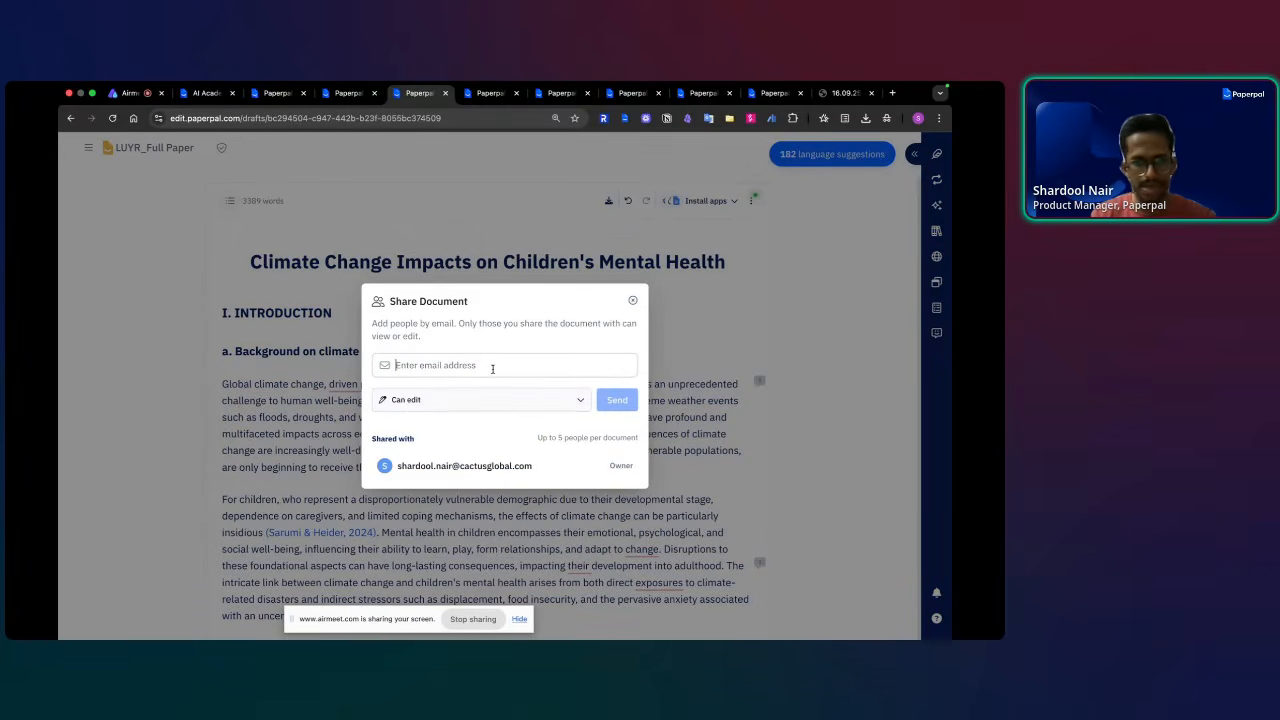
click(576, 402)
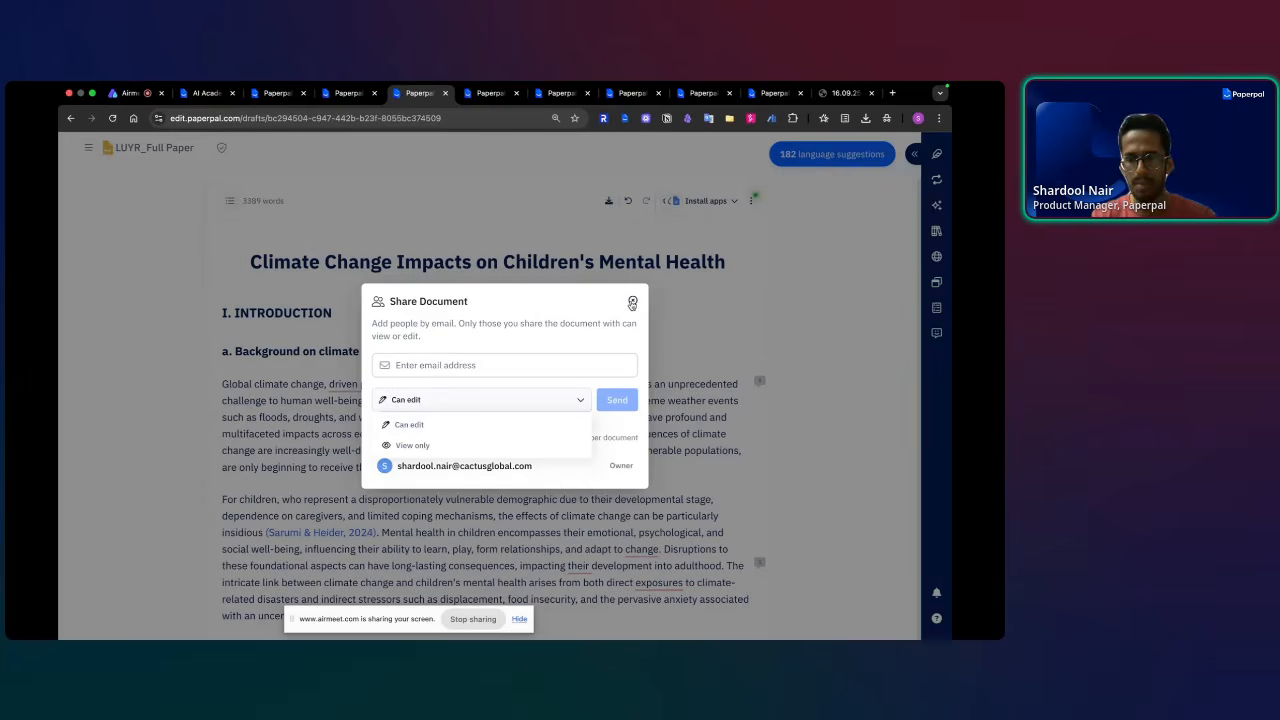
click(671, 350)
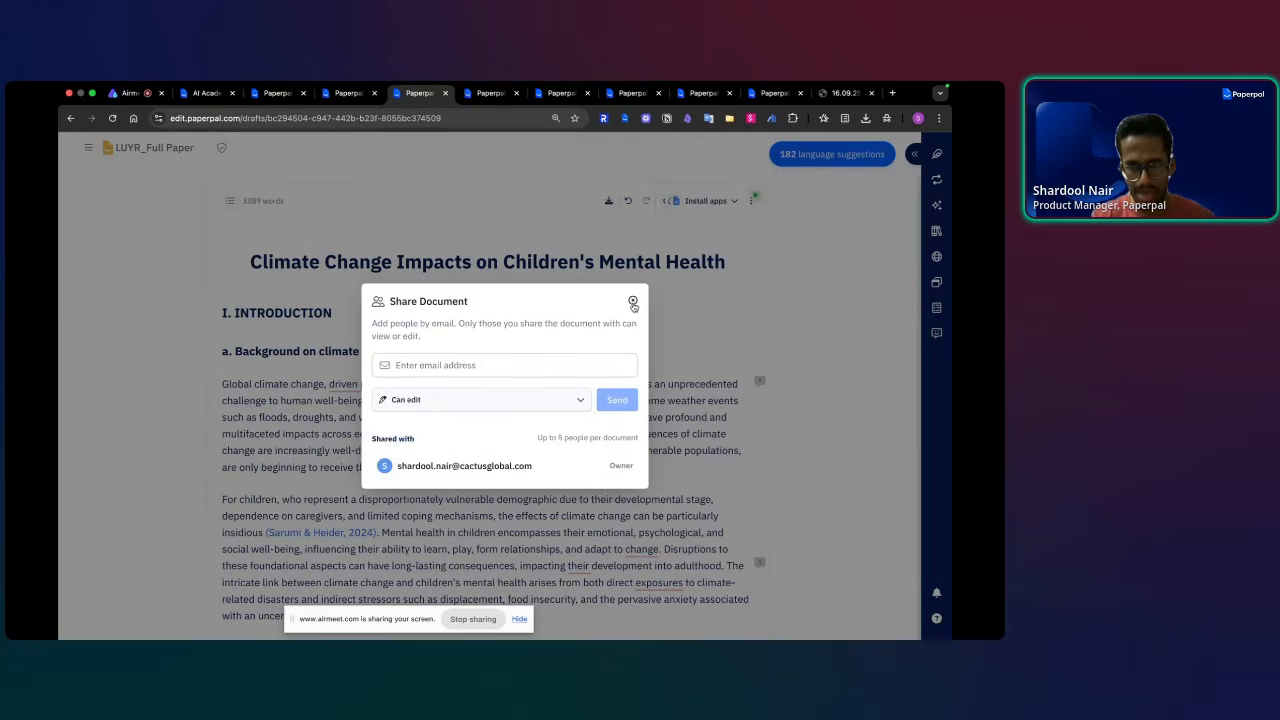
click(633, 302)
- Duplicate the draft's browser tab, check the collaborator indicator in both copies, and return to the original
right_click(419, 97)
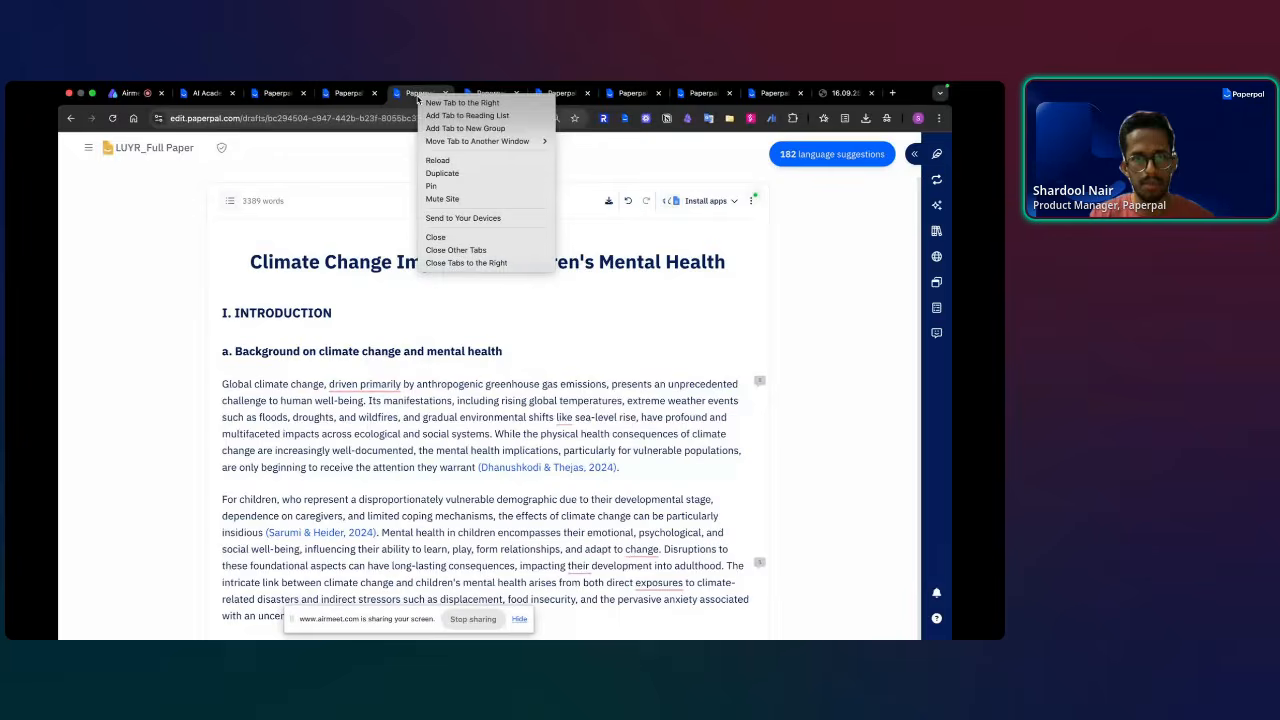
click(442, 173)
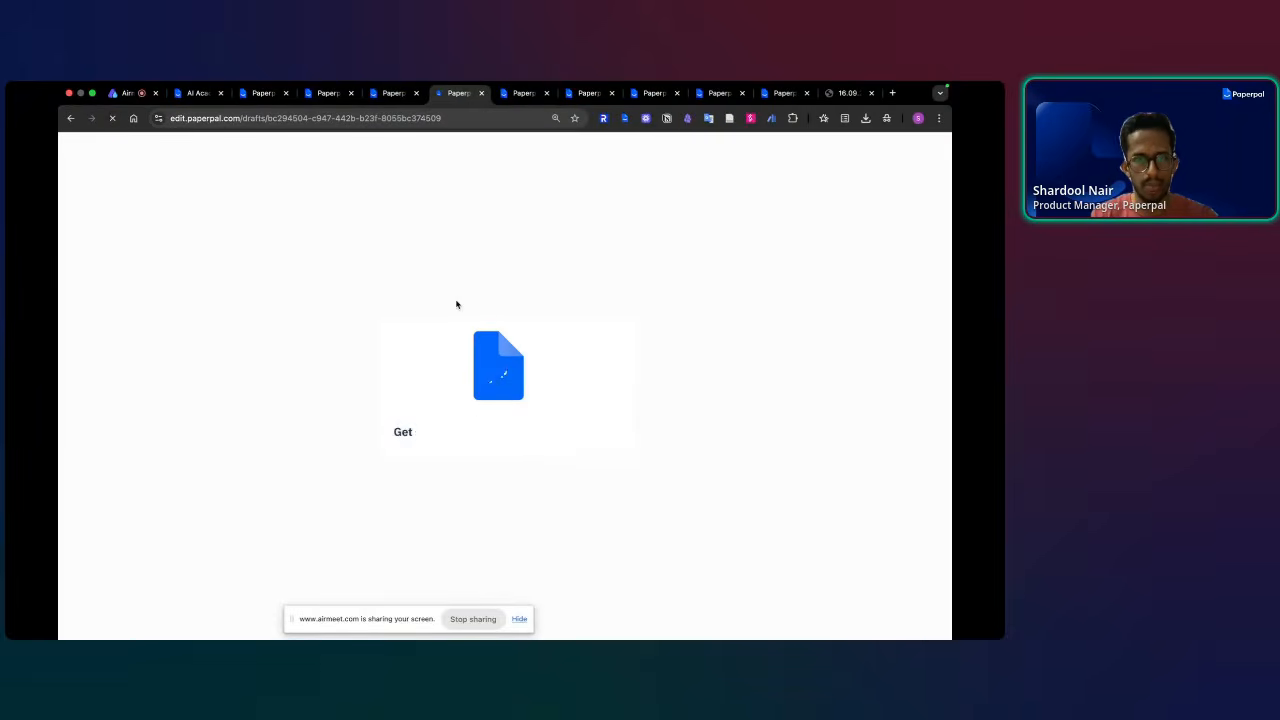
click(391, 95)
click(355, 312)
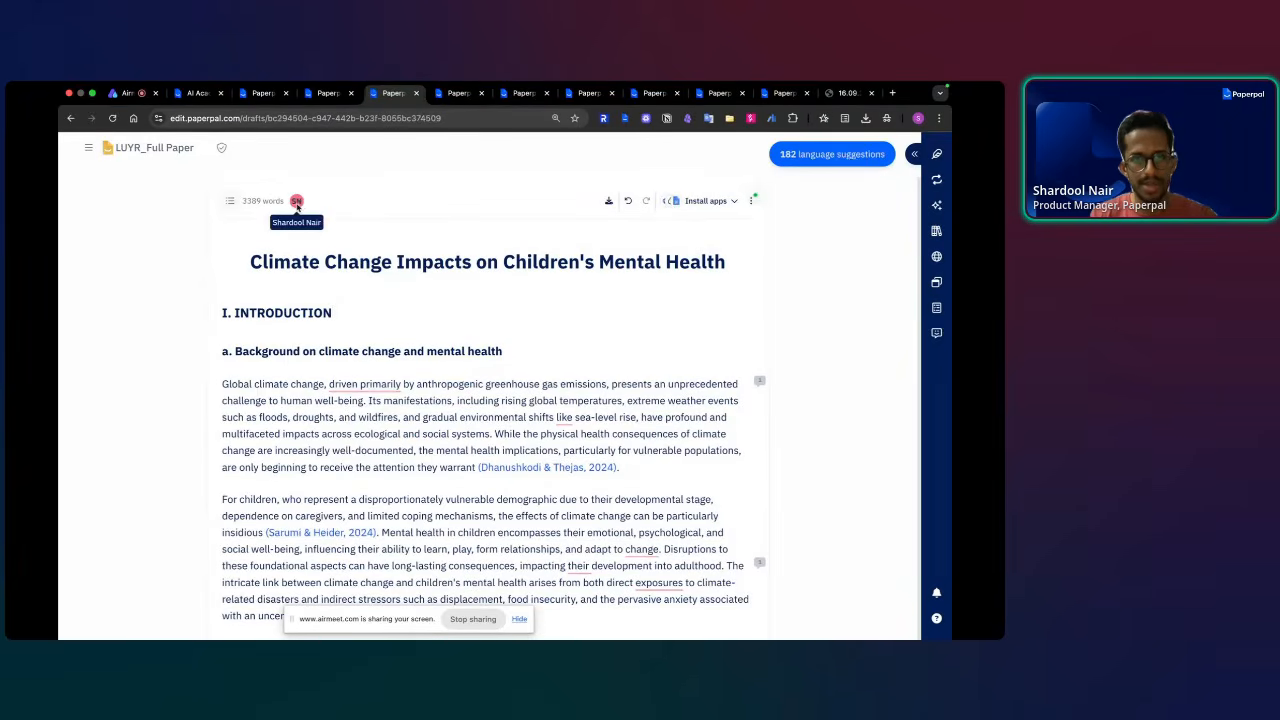
click(452, 94)
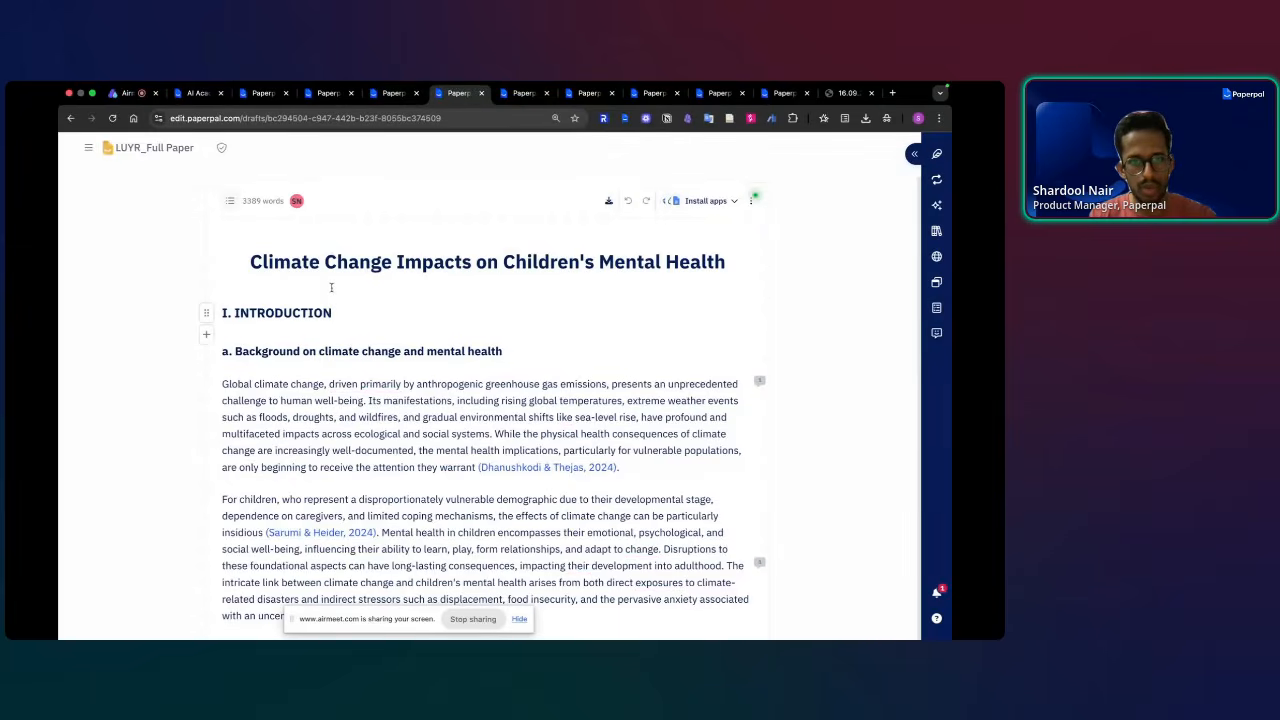
click(387, 93)
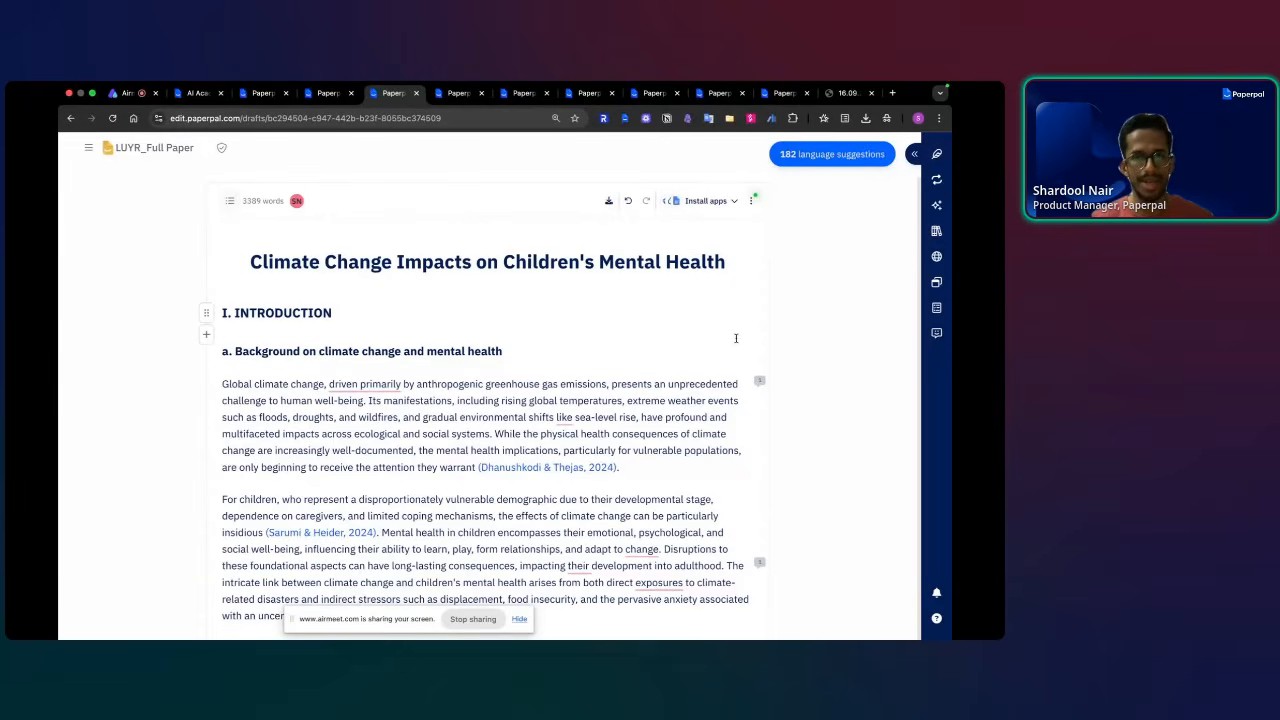
- Open the comment on the first Background paragraph, and select text in the second paragraph to show the Add a comment option
triple_click(732, 383)
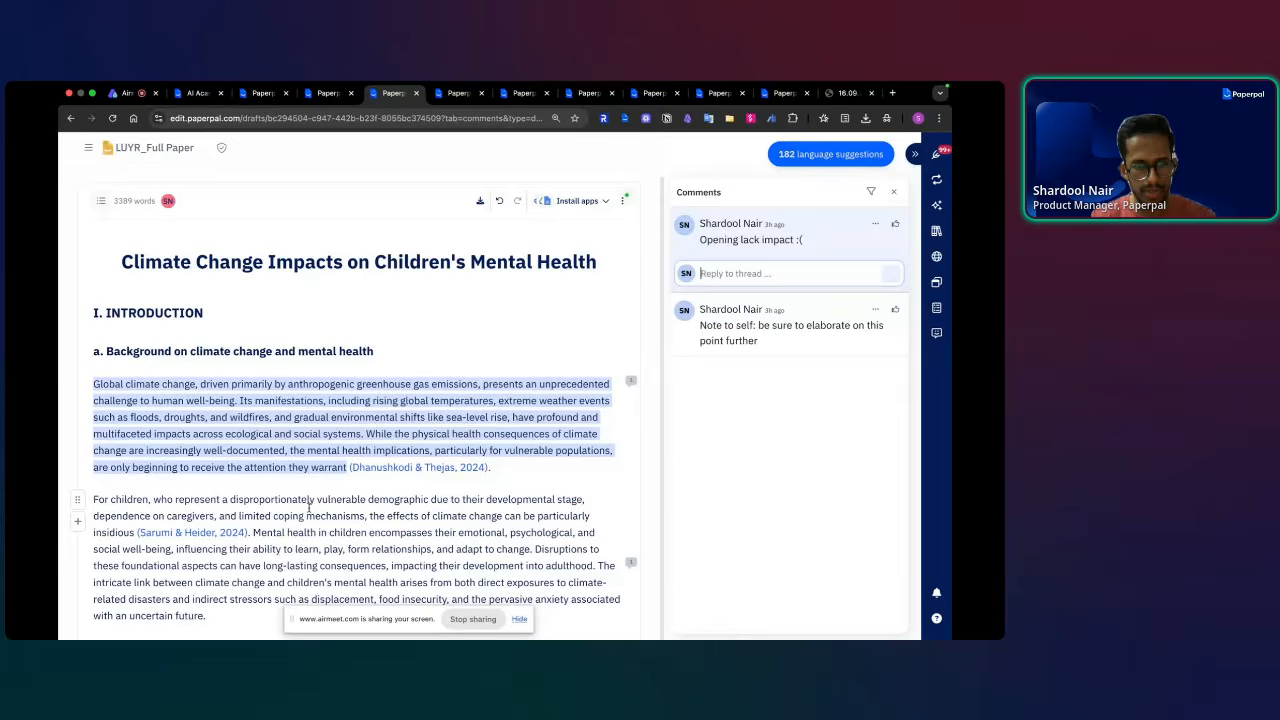
drag(313, 501, 369, 532)
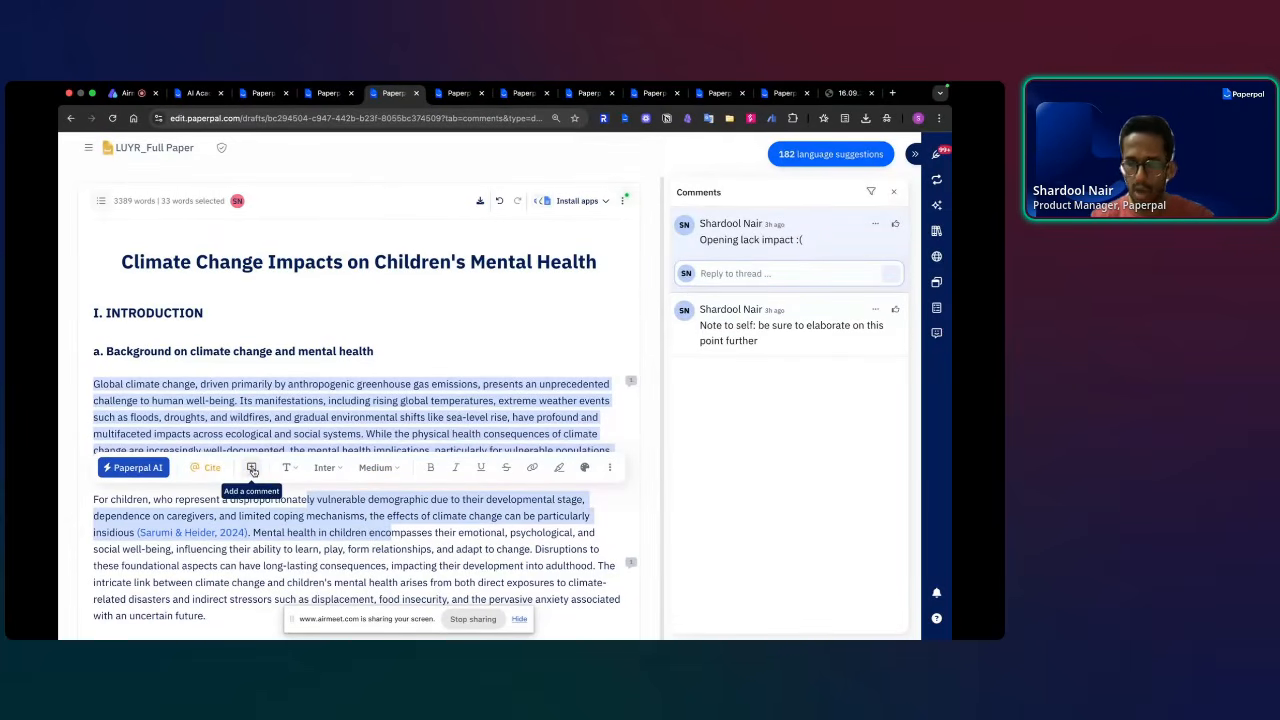
click(613, 422)
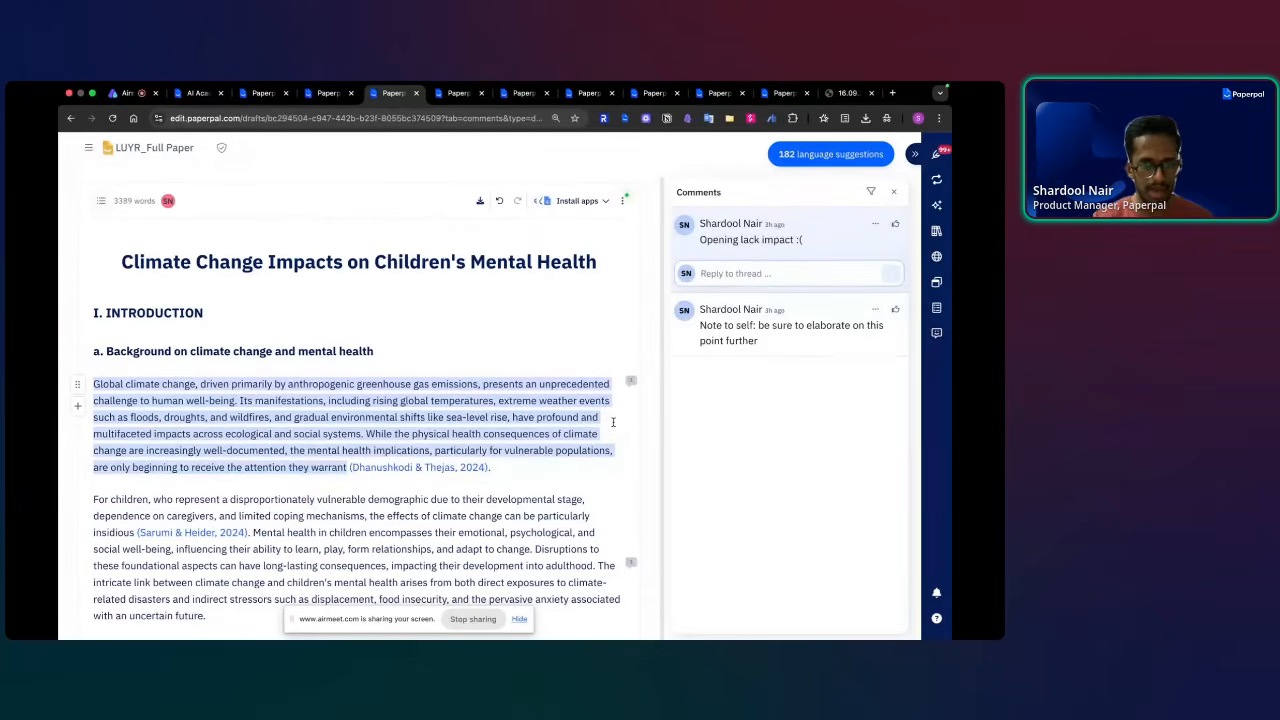
- Open the comment attached to the end of the second Background paragraph and examine the passage it covers
scroll(609, 449, down, 1)
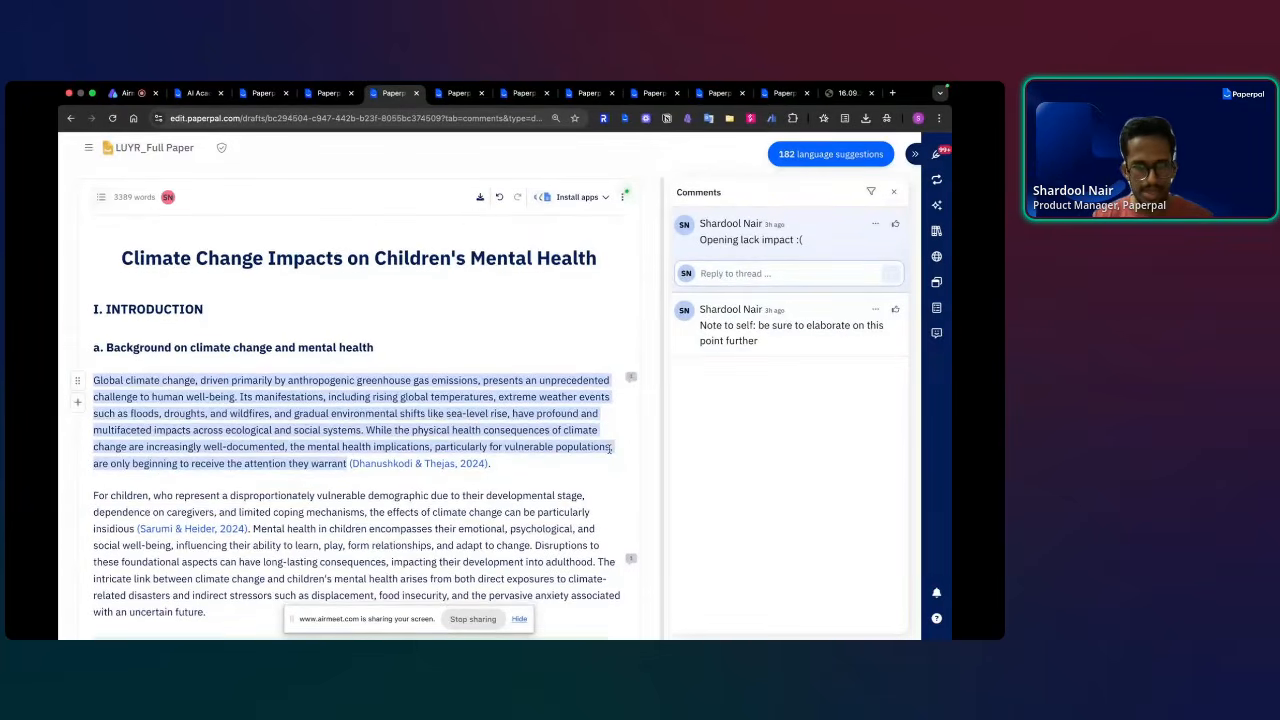
scroll(609, 449, down, 2)
click(632, 445)
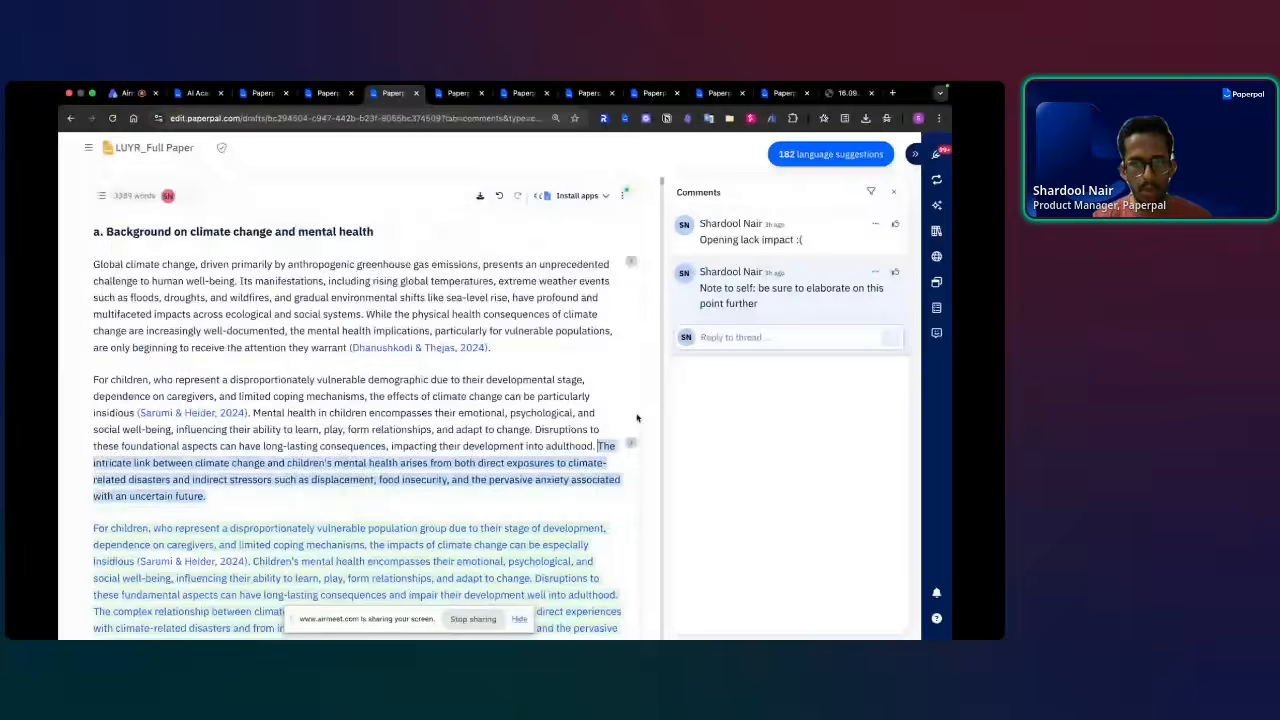
scroll(628, 430, down, 1)
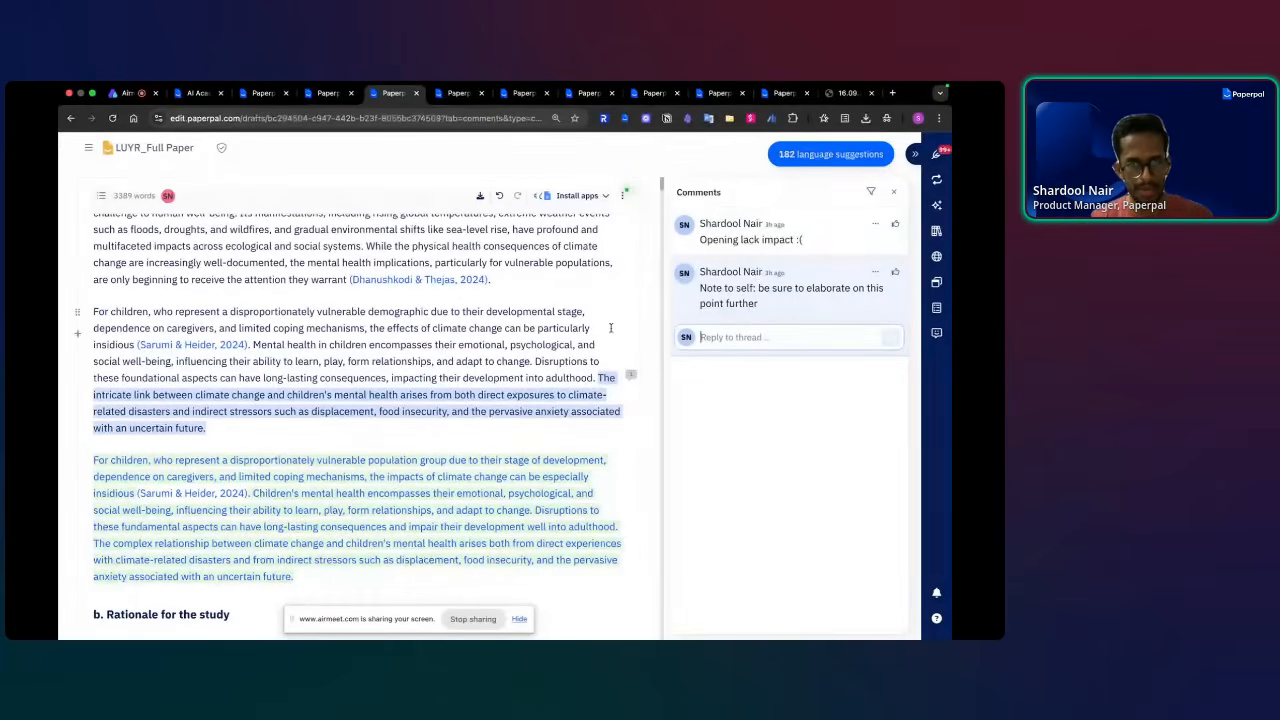
scroll(611, 328, up, 2)
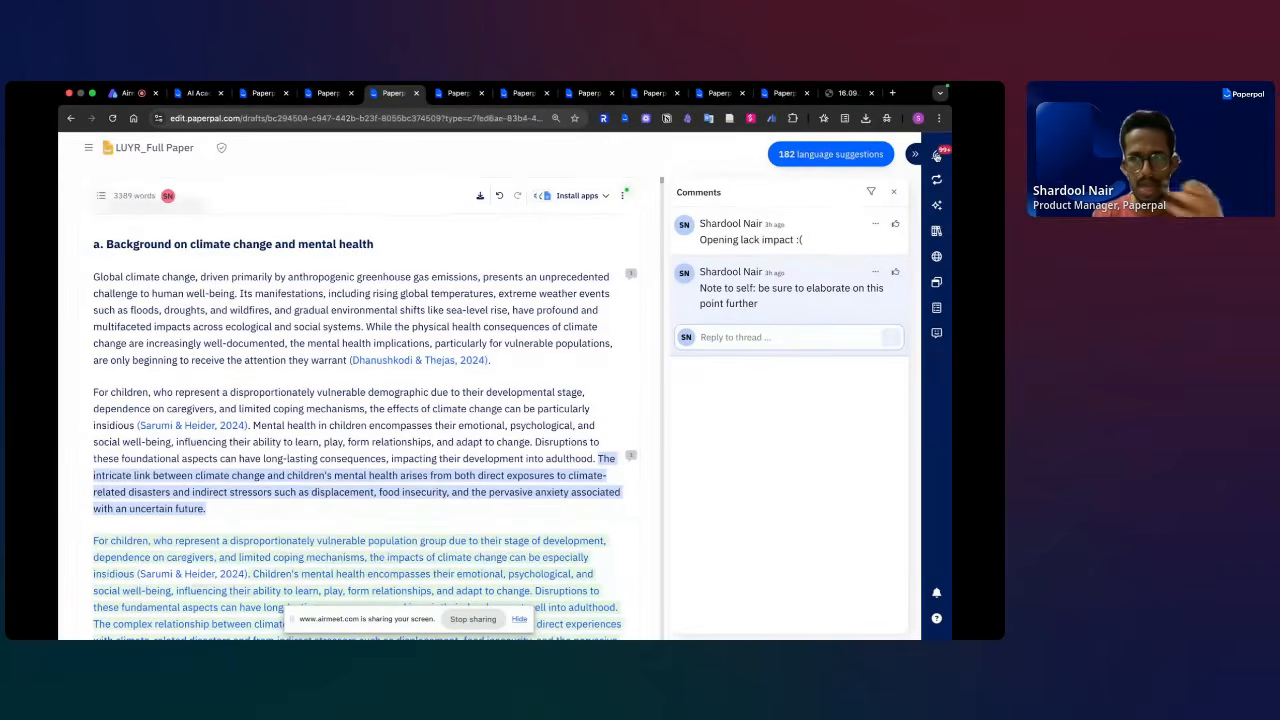
- Open the Edit tool's language suggestions and view the one for the last sentence of the first Background paragraph
click(602, 343)
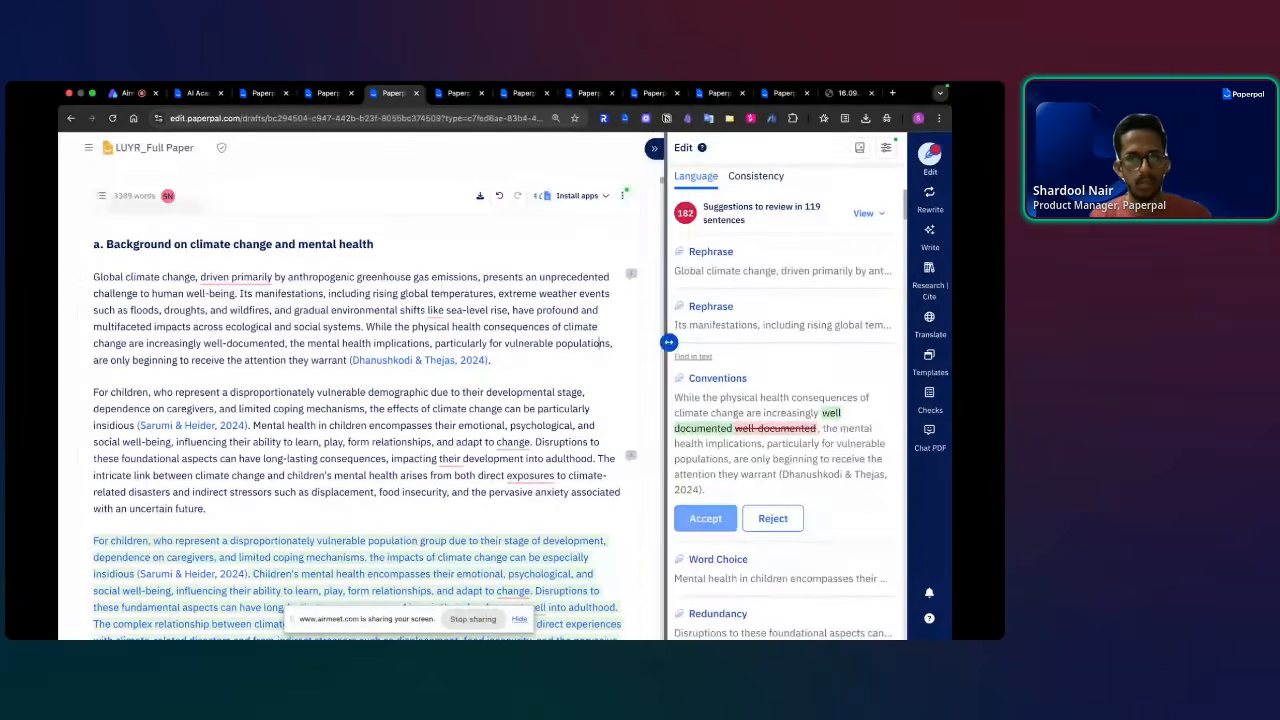
click(614, 343)
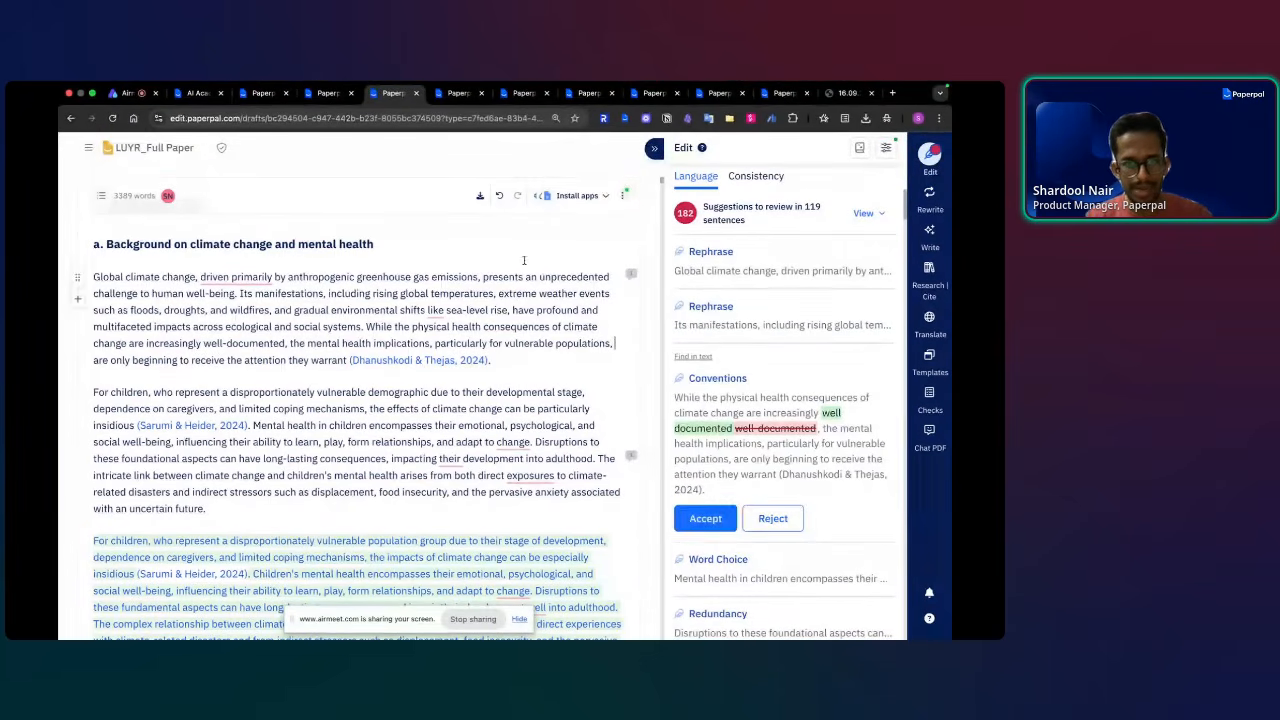
scroll(425, 305, down, 15)
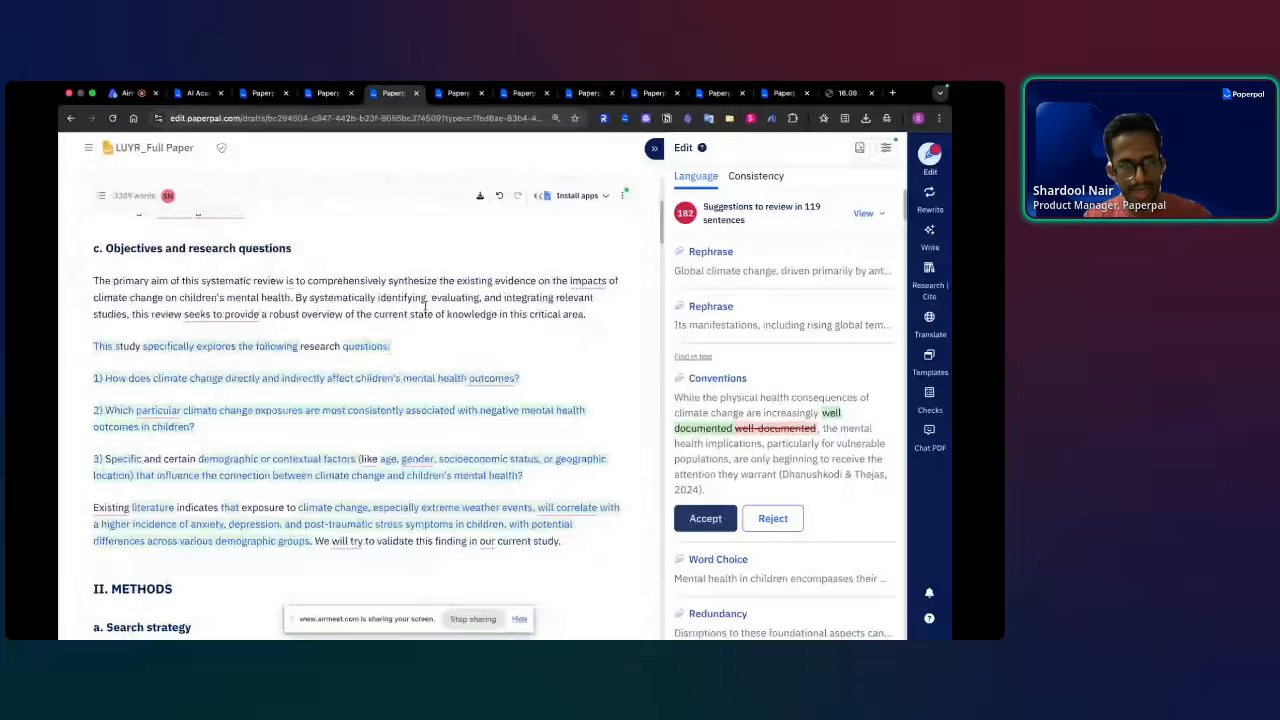
scroll(425, 305, up, 6)
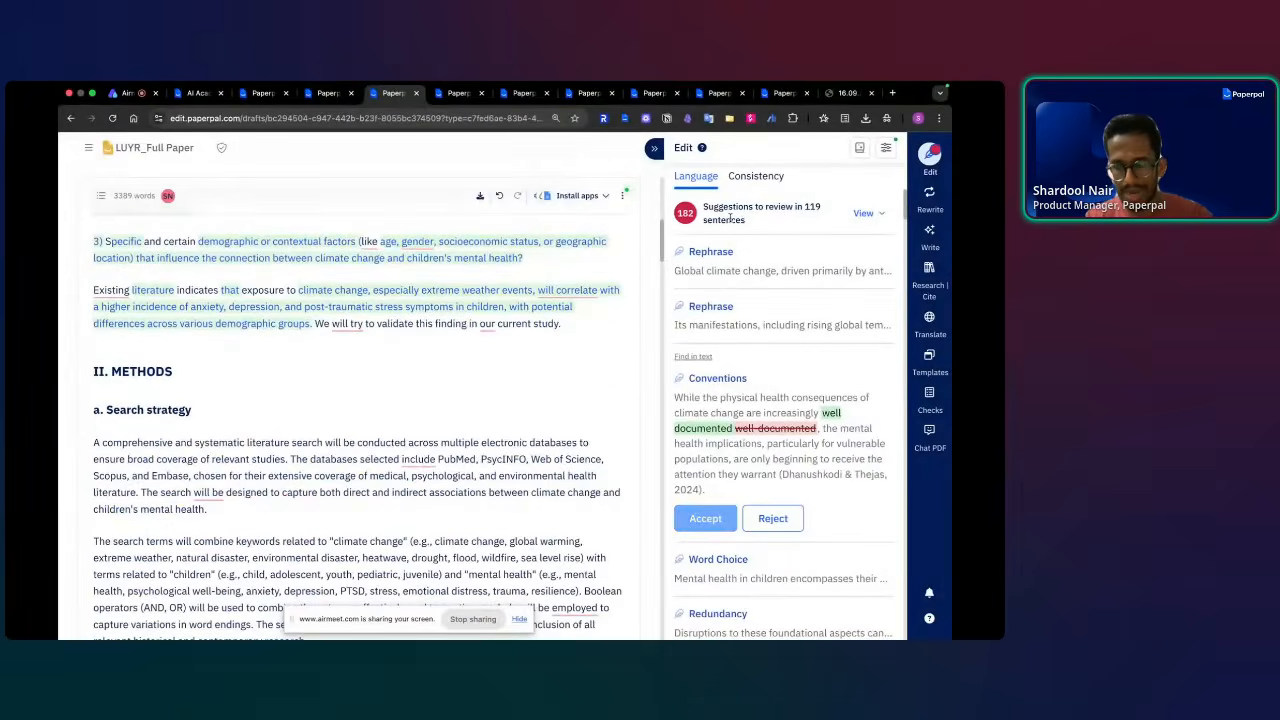
- Show the suggestion for the sentence beginning "Existing literature", and return to the start of the suggestions list
click(645, 287)
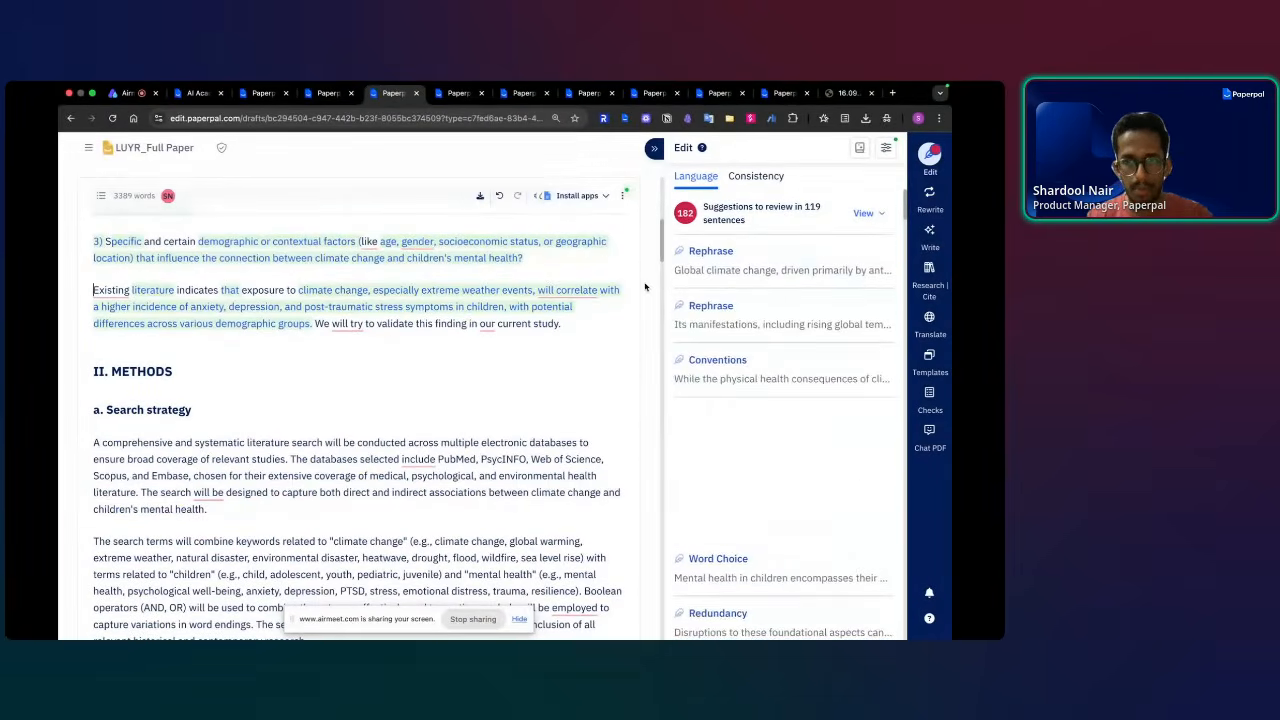
click(642, 291)
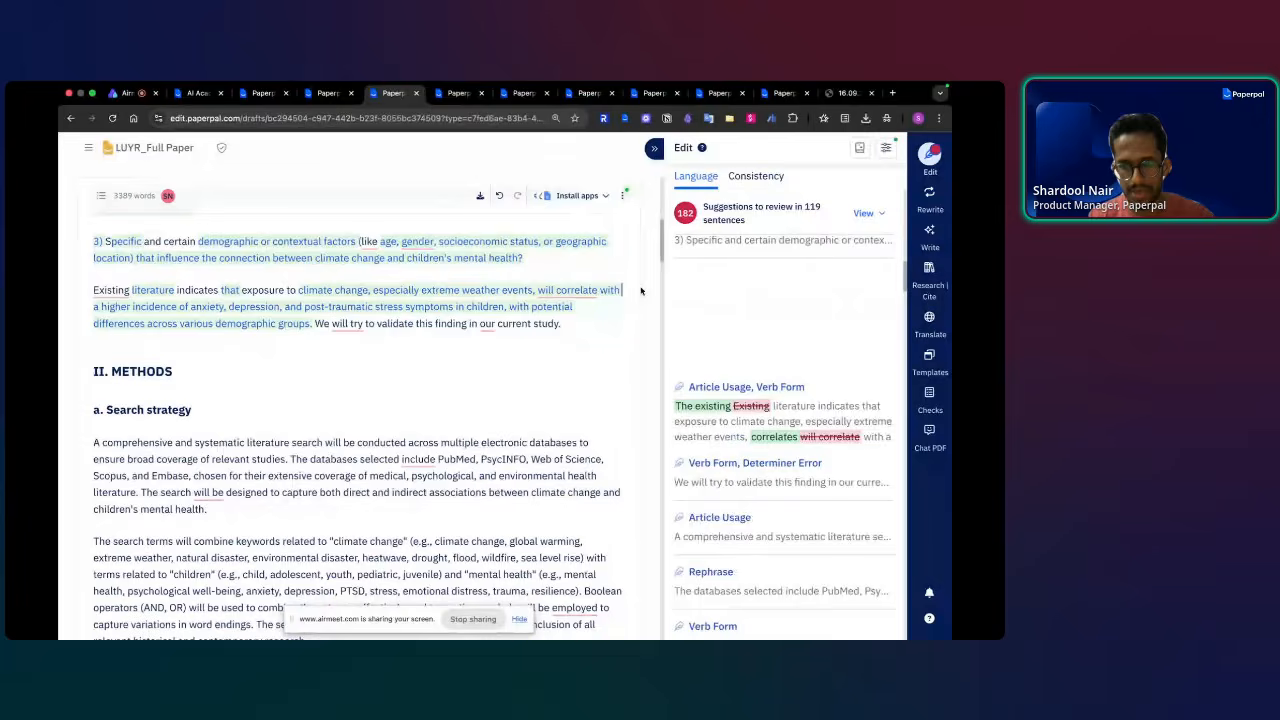
scroll(768, 306, up, 10)
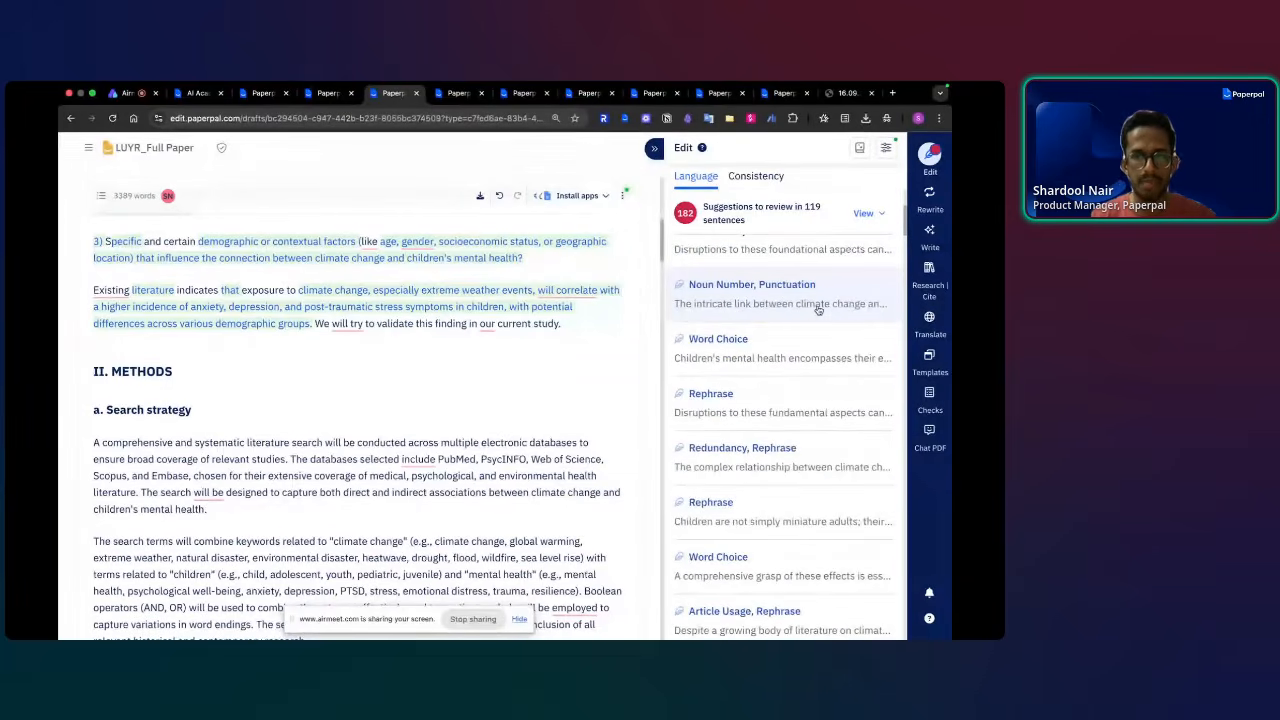
scroll(818, 311, up, 3)
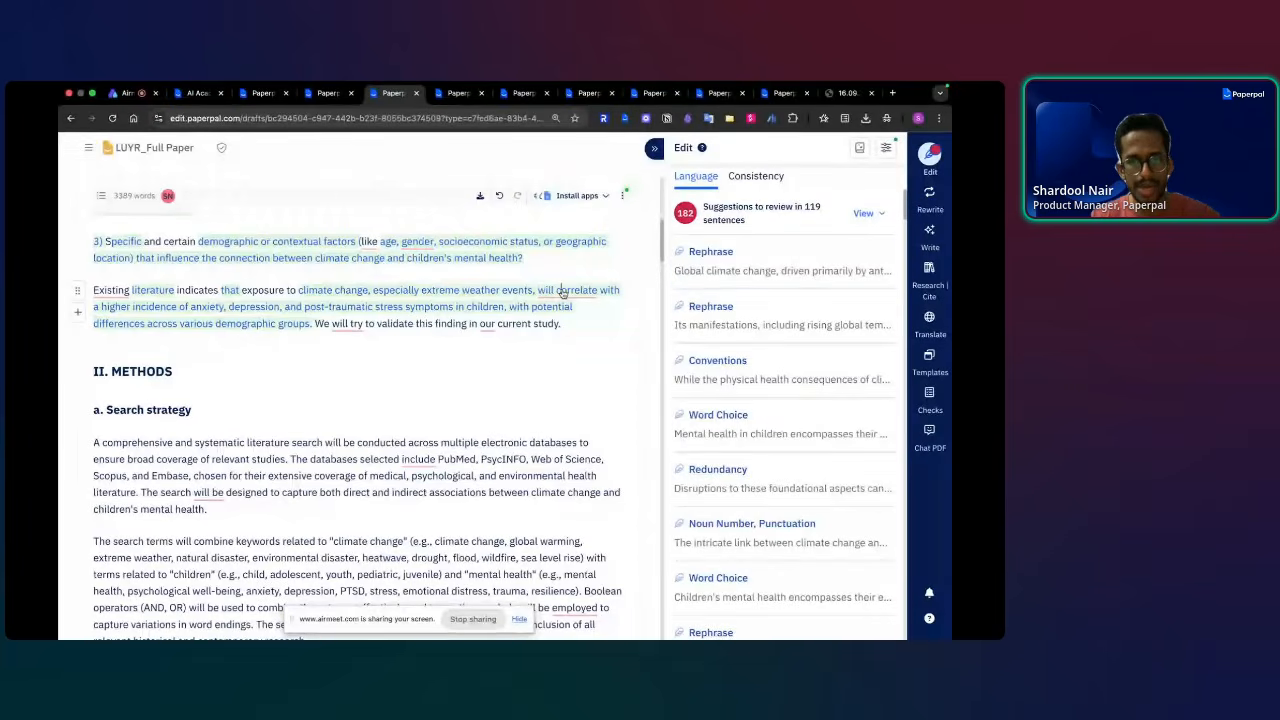
- Expand the first Rephrase, Conventions and Word Choice suggestions to examine their proposed edits
click(749, 269)
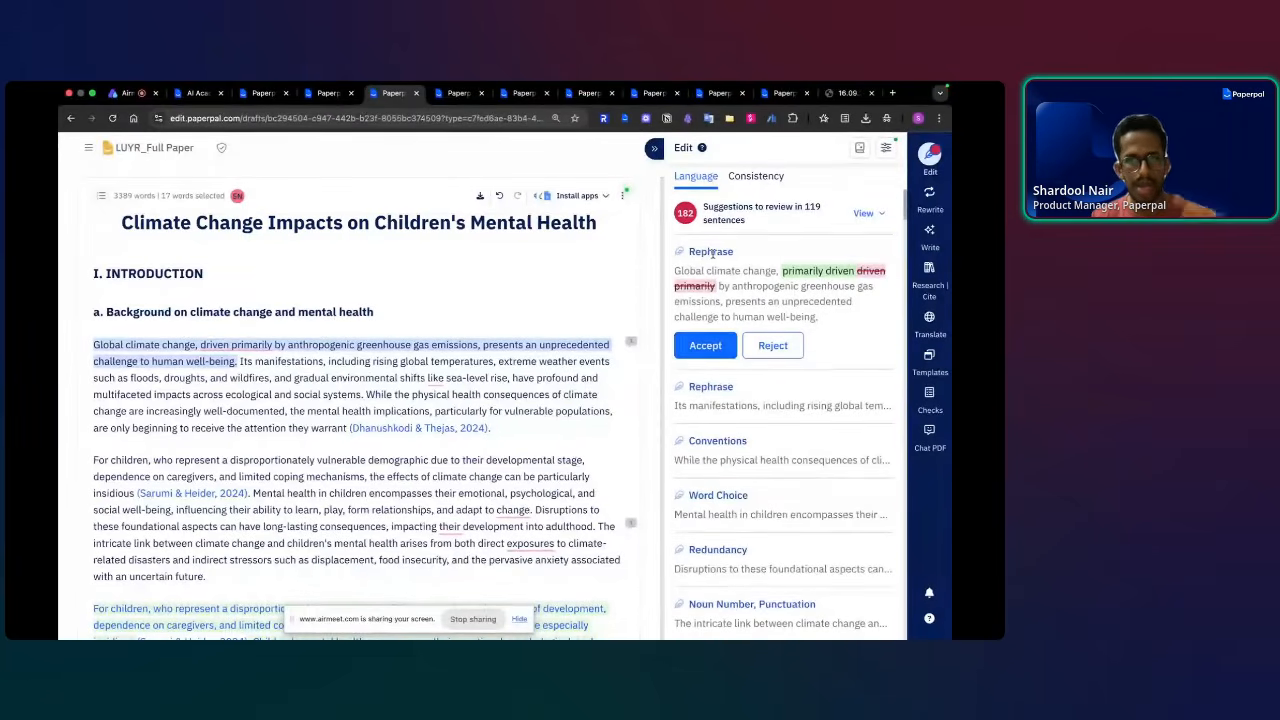
click(734, 446)
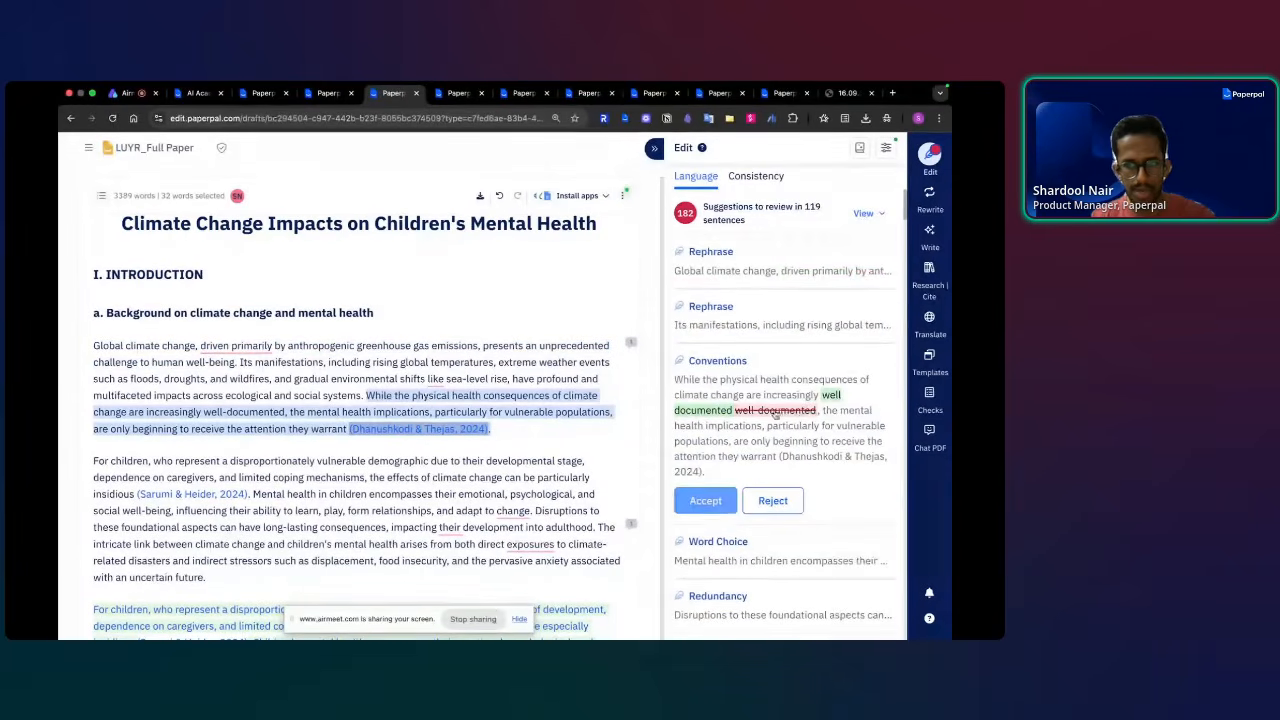
scroll(770, 420, down, 2)
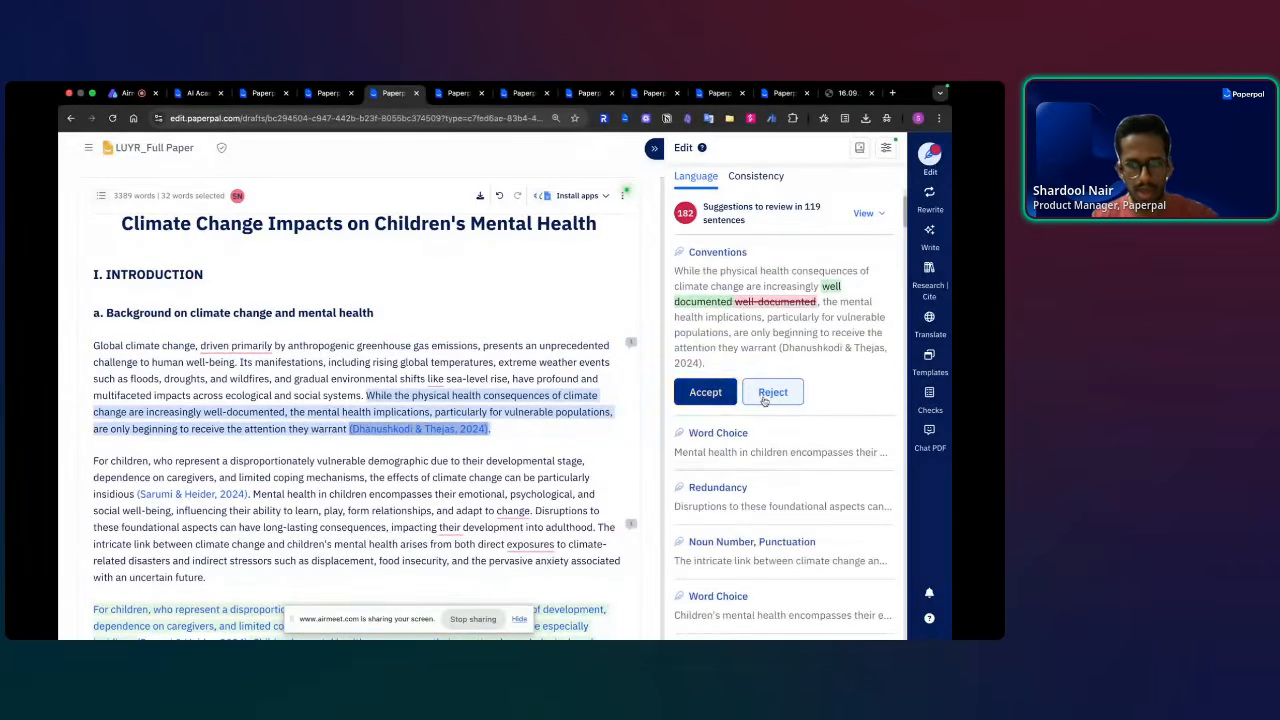
click(751, 435)
scroll(800, 455, down, 3)
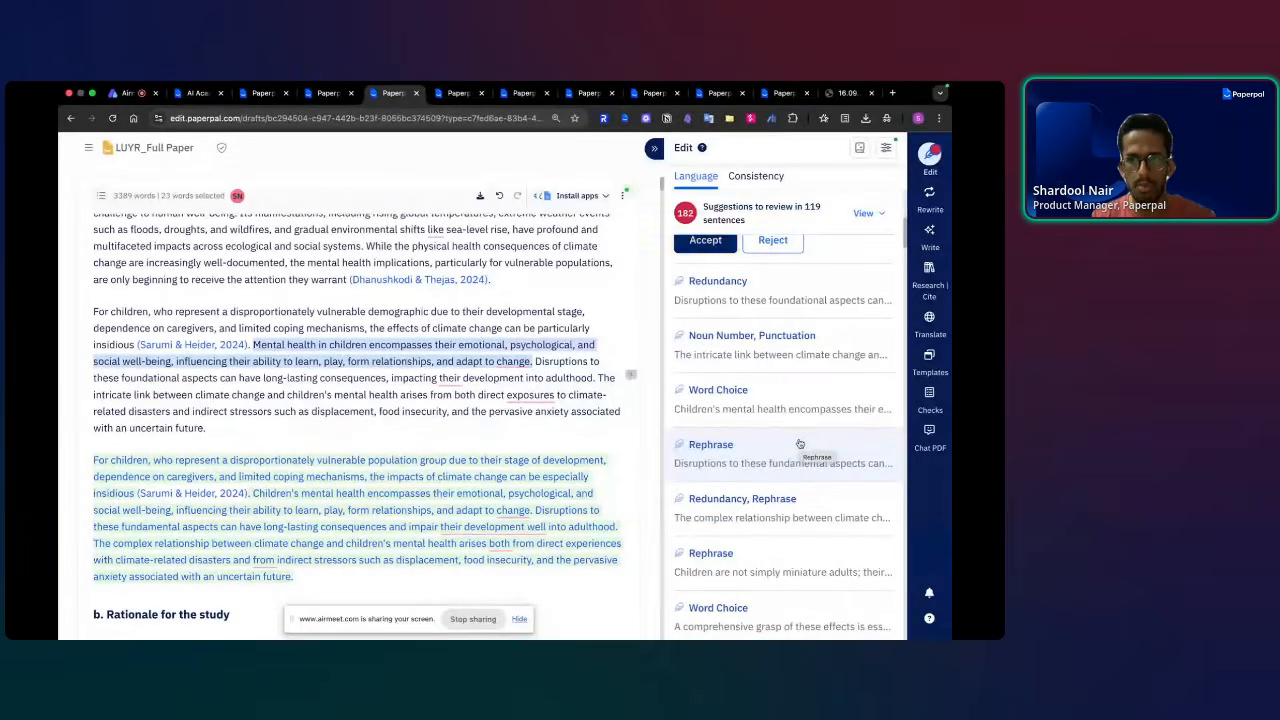
- Browse further suggestions, expanding the Capitalization one for "Kappa" and the Preposition Usage one for "against"
scroll(799, 415, down, 3)
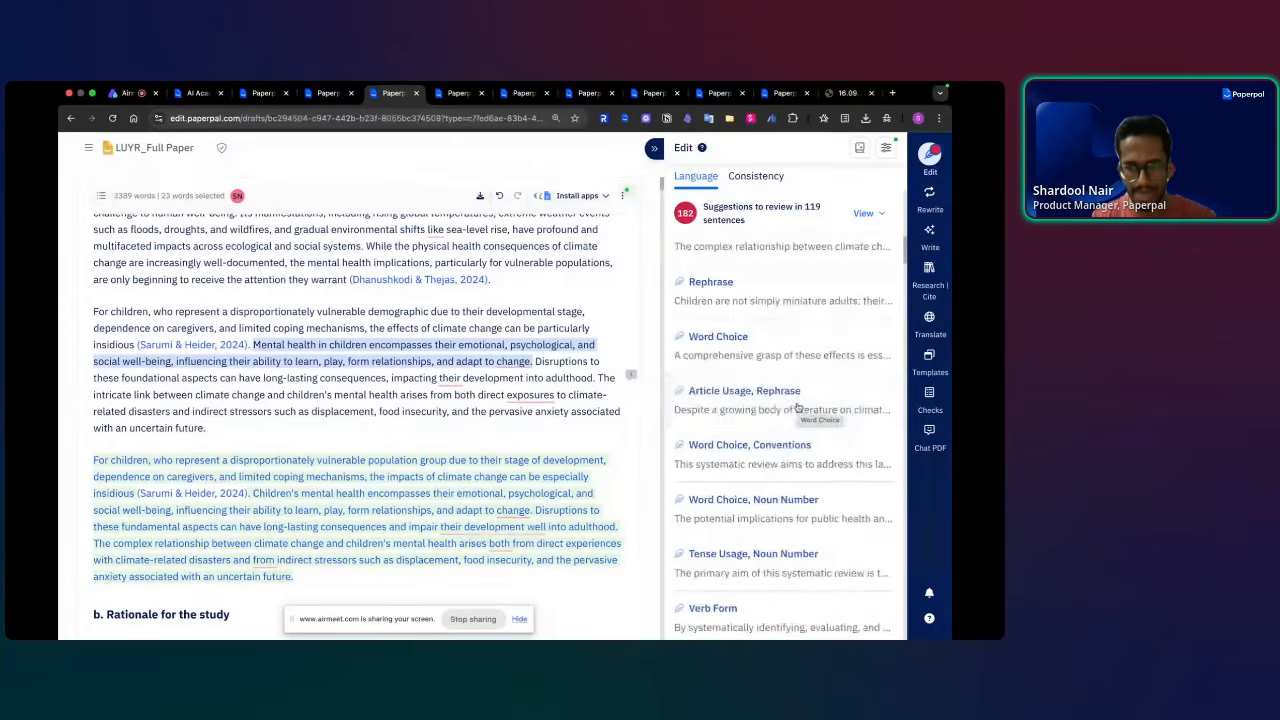
scroll(799, 409, down, 3)
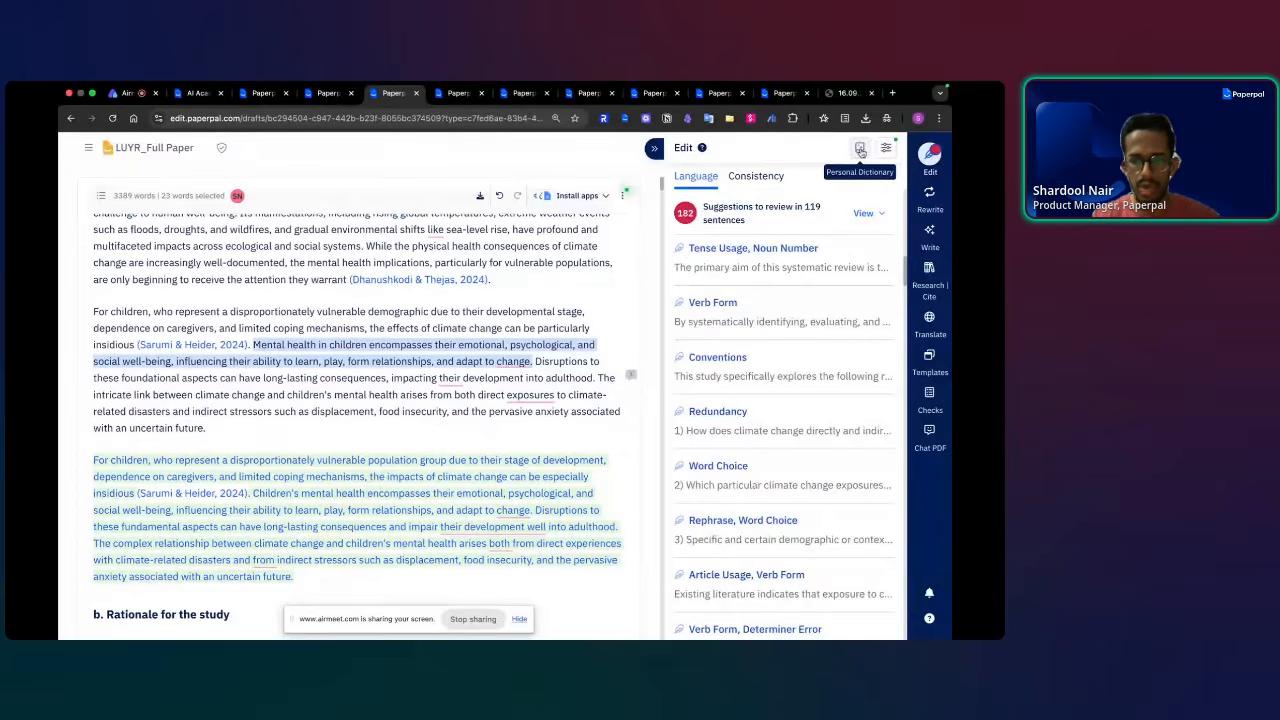
scroll(795, 378, down, 5)
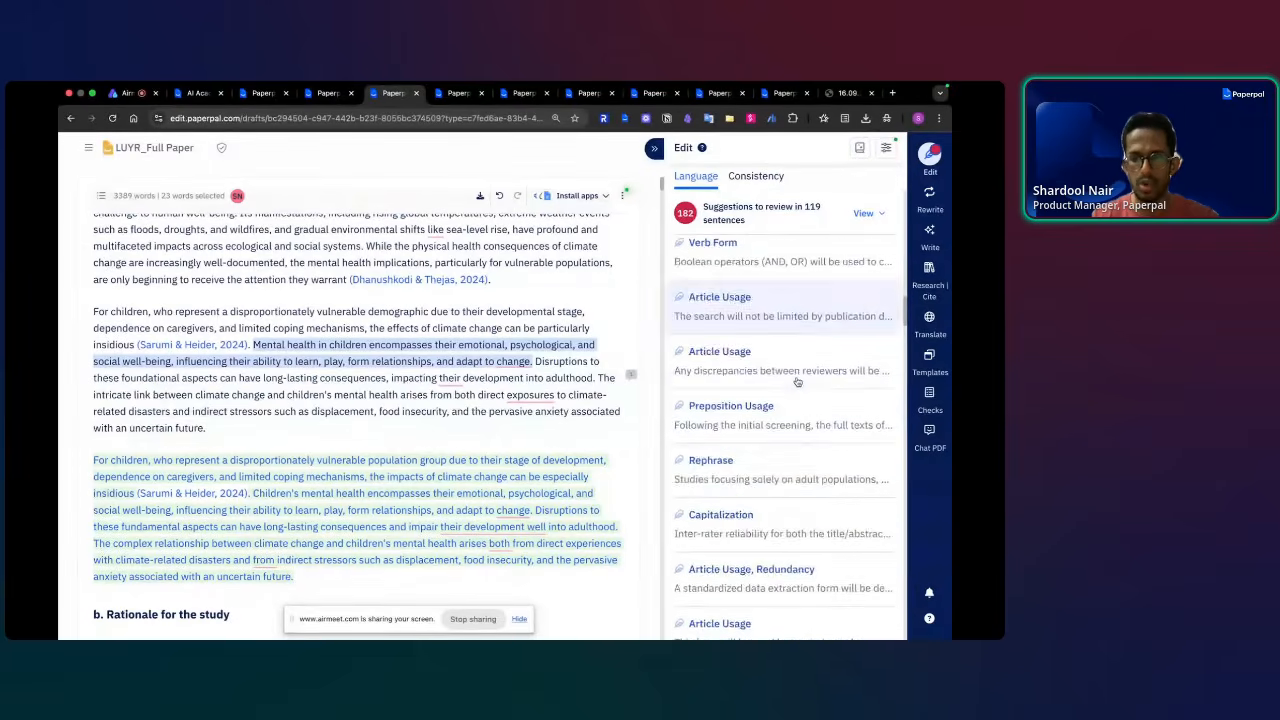
click(754, 510)
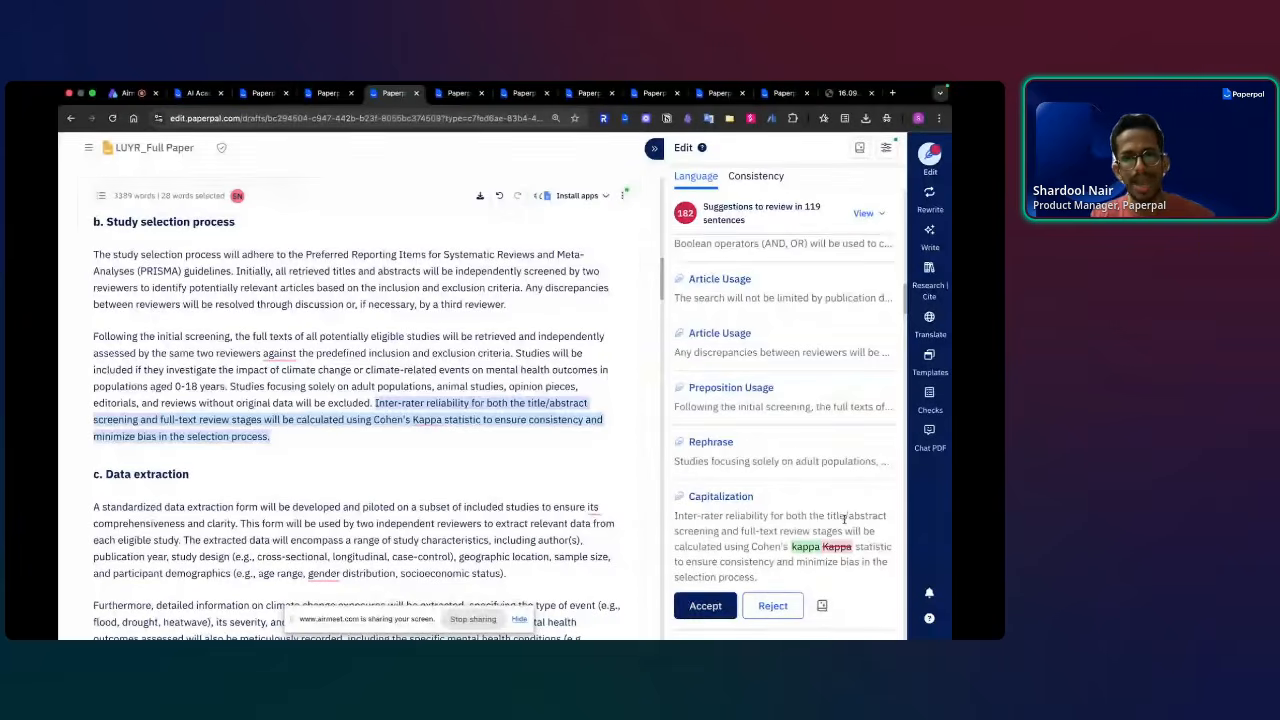
click(817, 414)
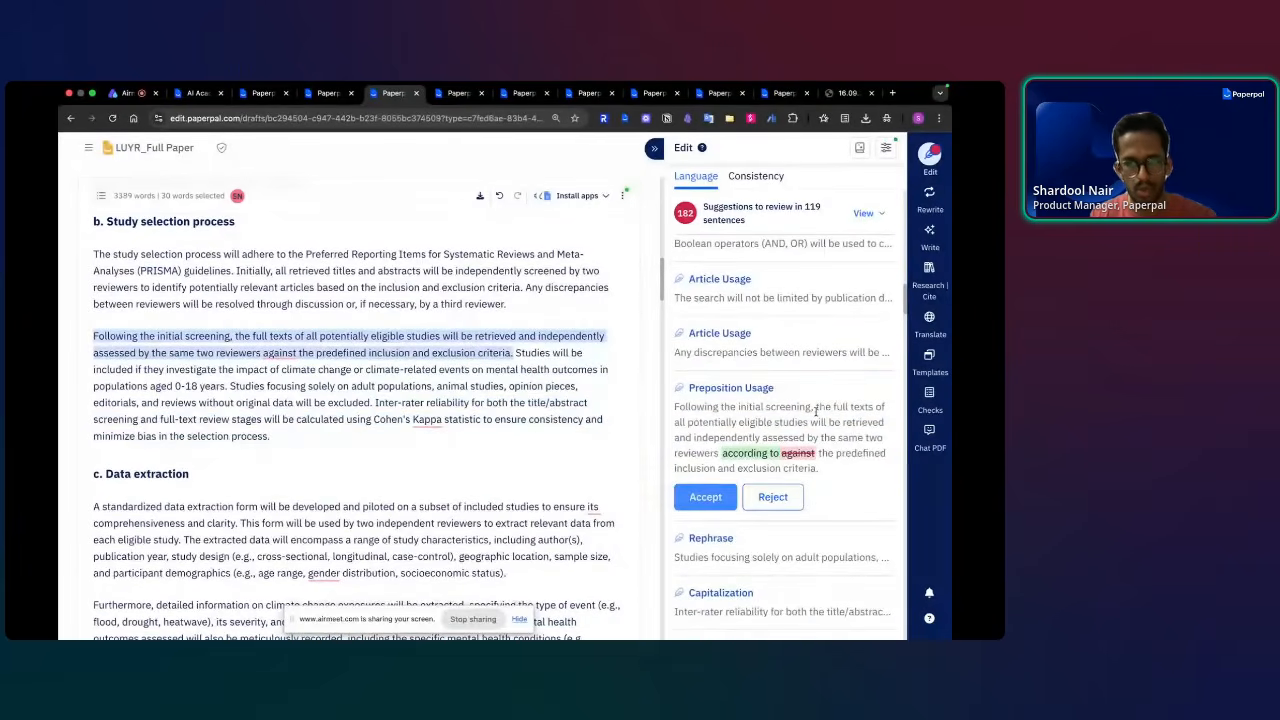
- Open the Editing Preferences to view the editing modes and English styles, and return to the language suggestions
scroll(816, 411, up, 1)
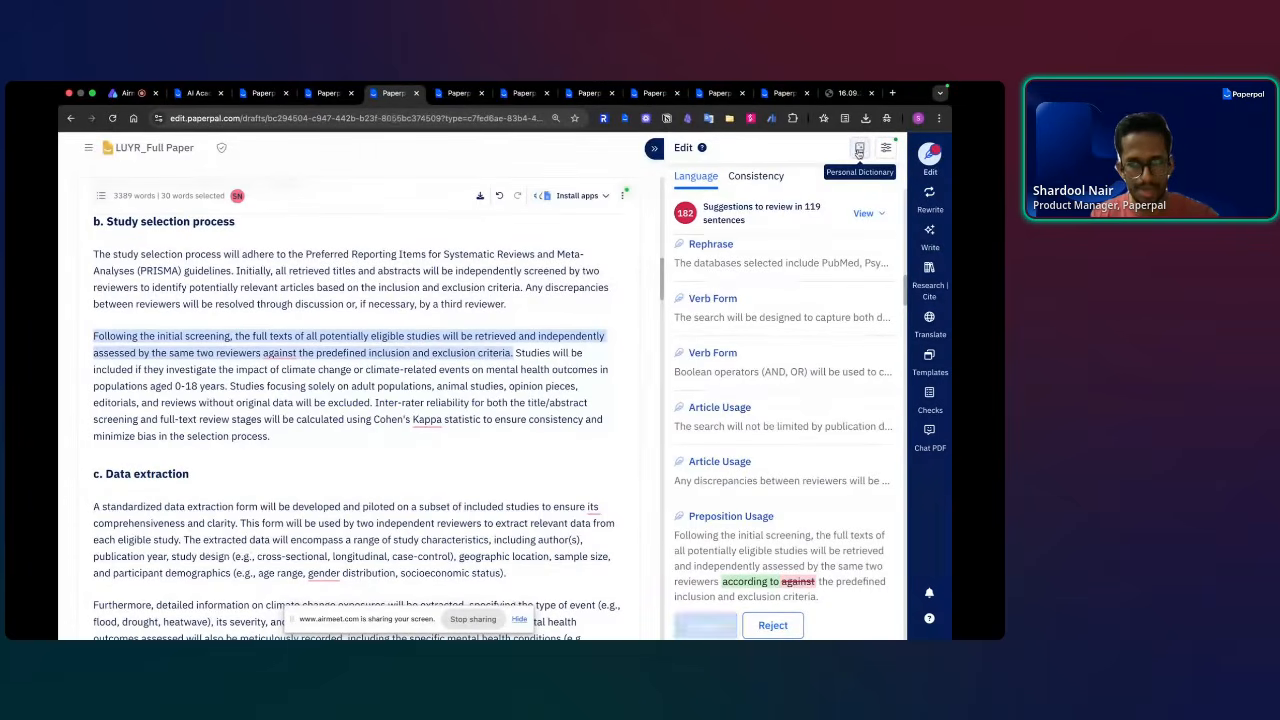
click(887, 148)
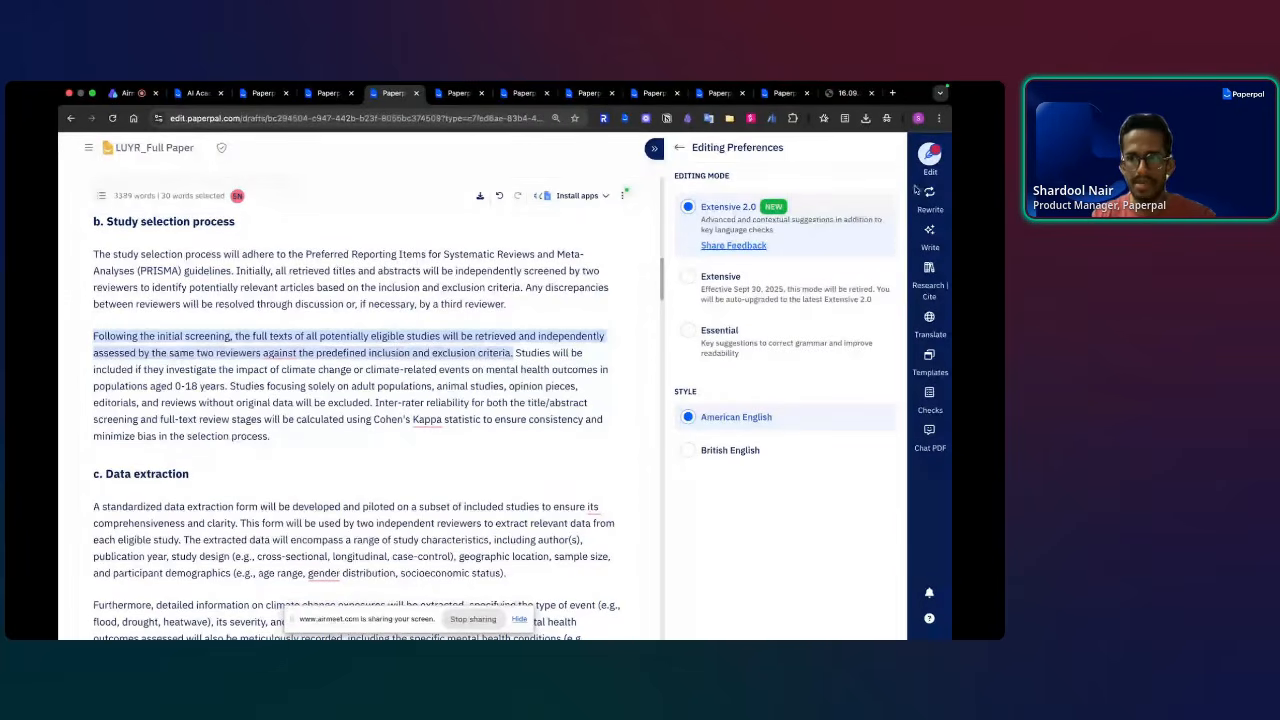
click(930, 158)
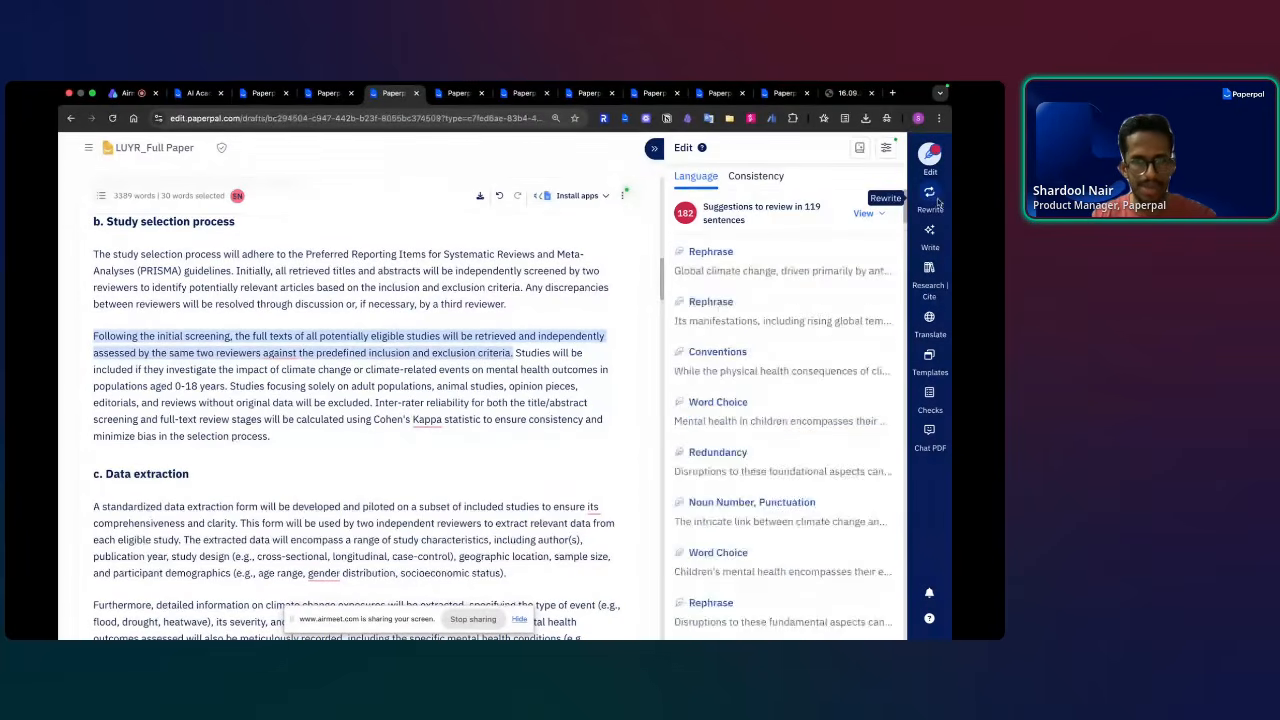
- Open AI Review among the checks, clear the text selection under Study selection process, and look through the Methods section
click(928, 395)
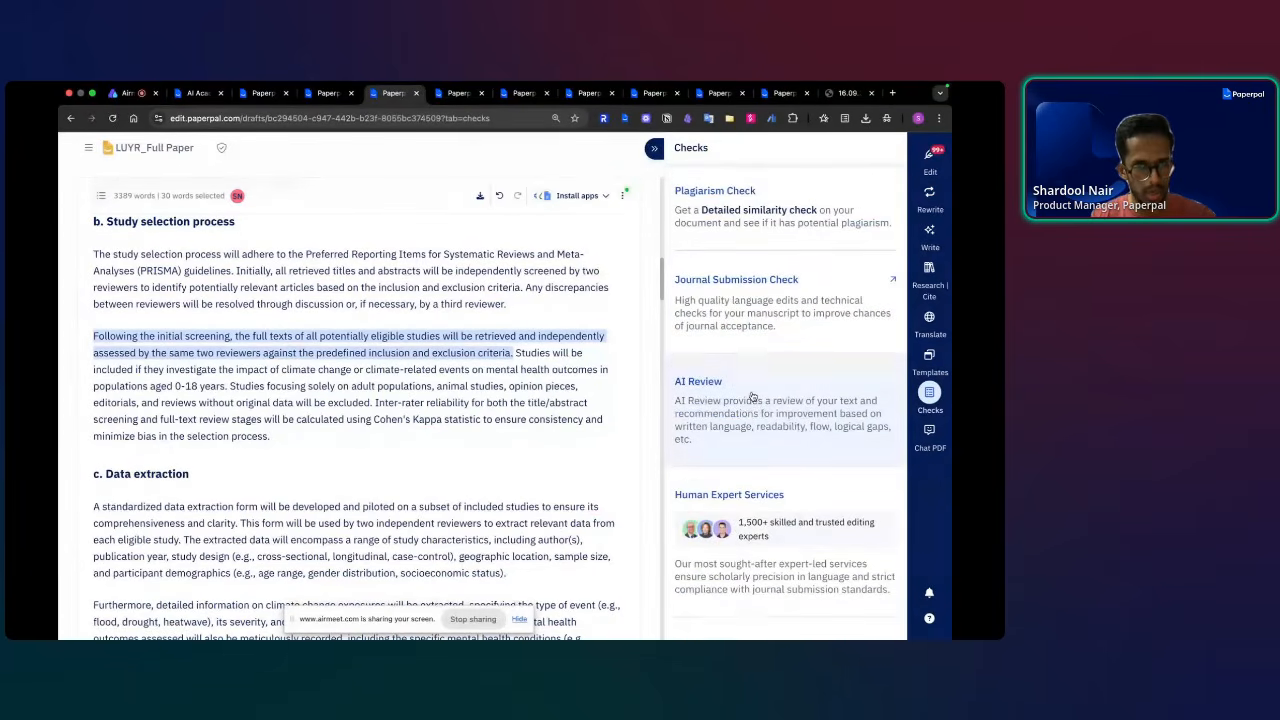
click(752, 397)
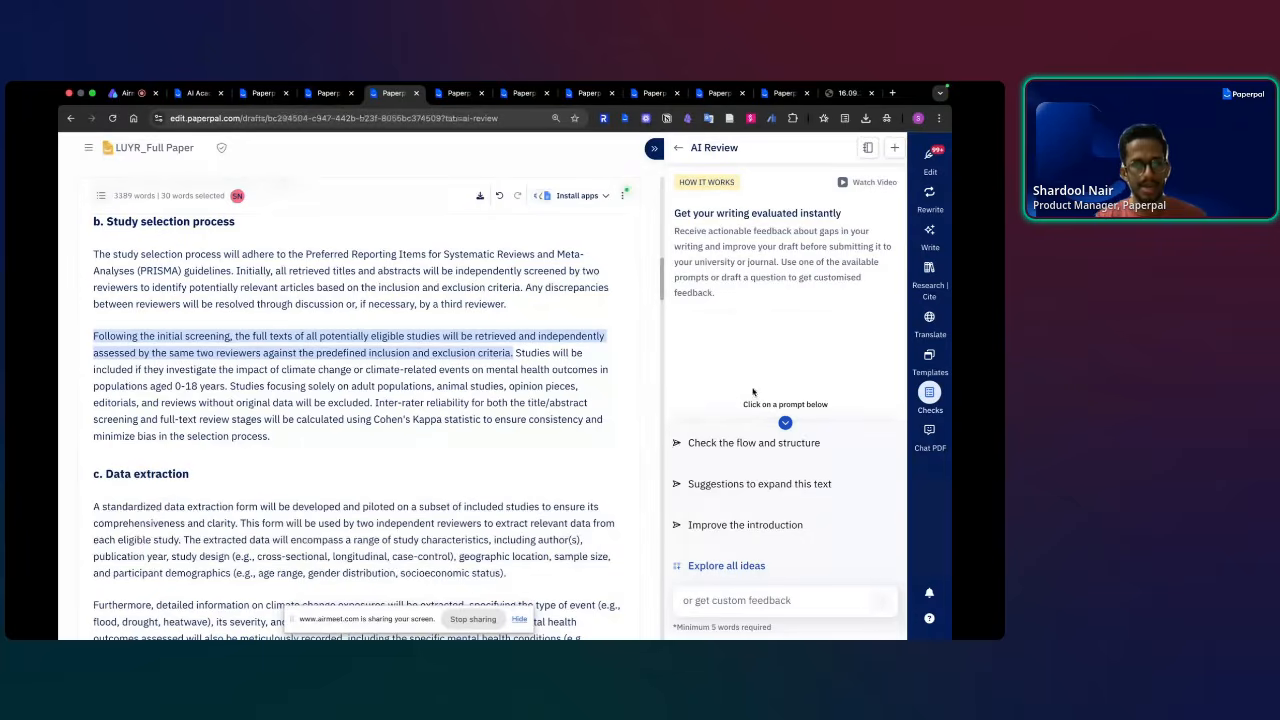
click(542, 355)
scroll(556, 376, up, 1)
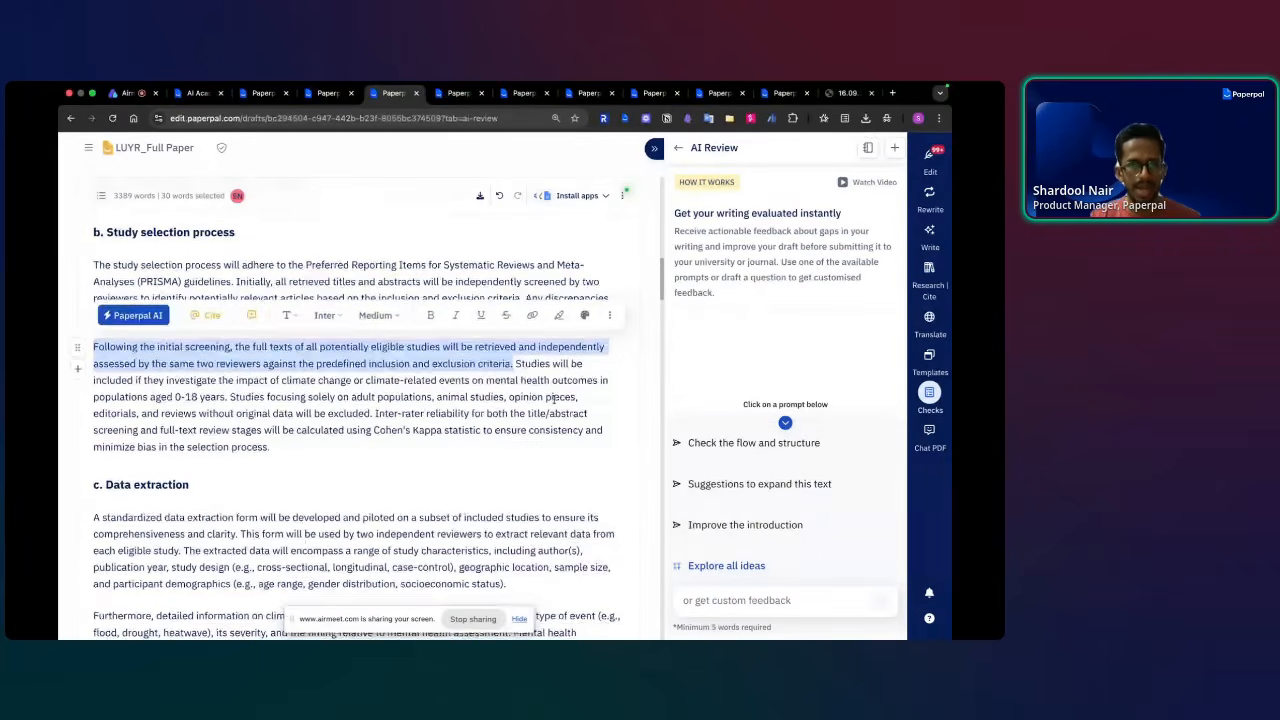
click(575, 294)
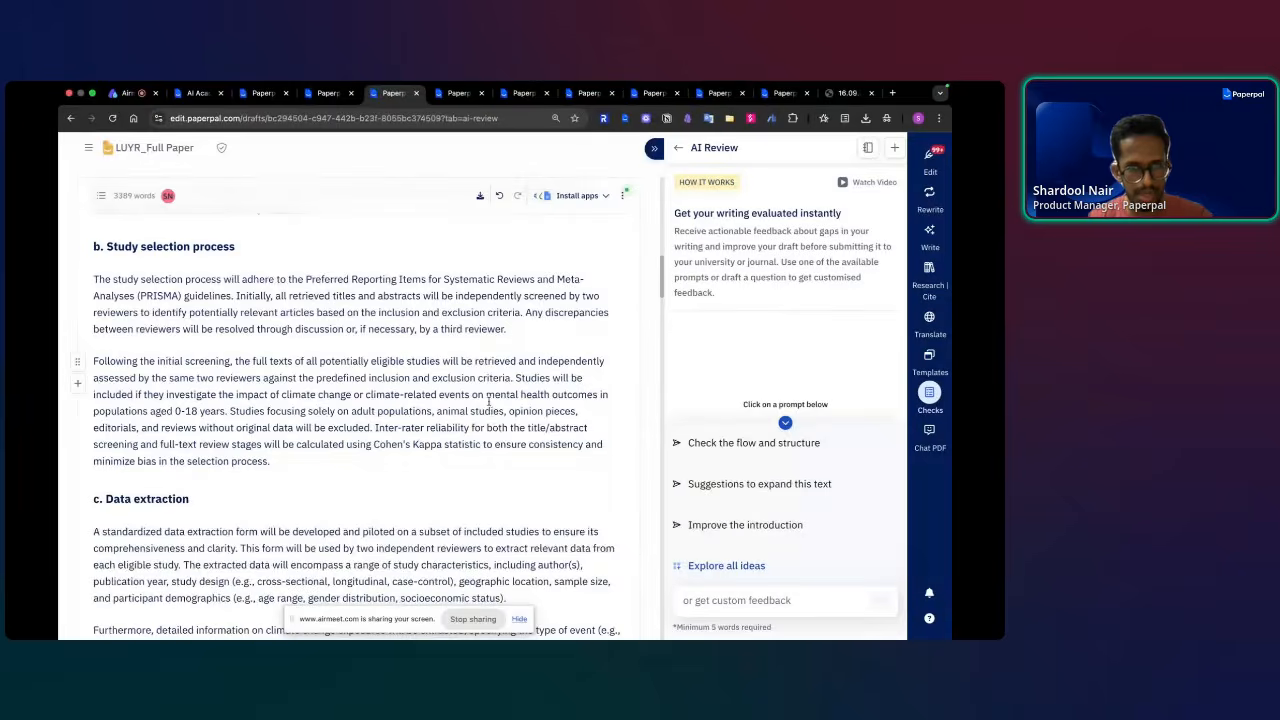
scroll(490, 414, down, 10)
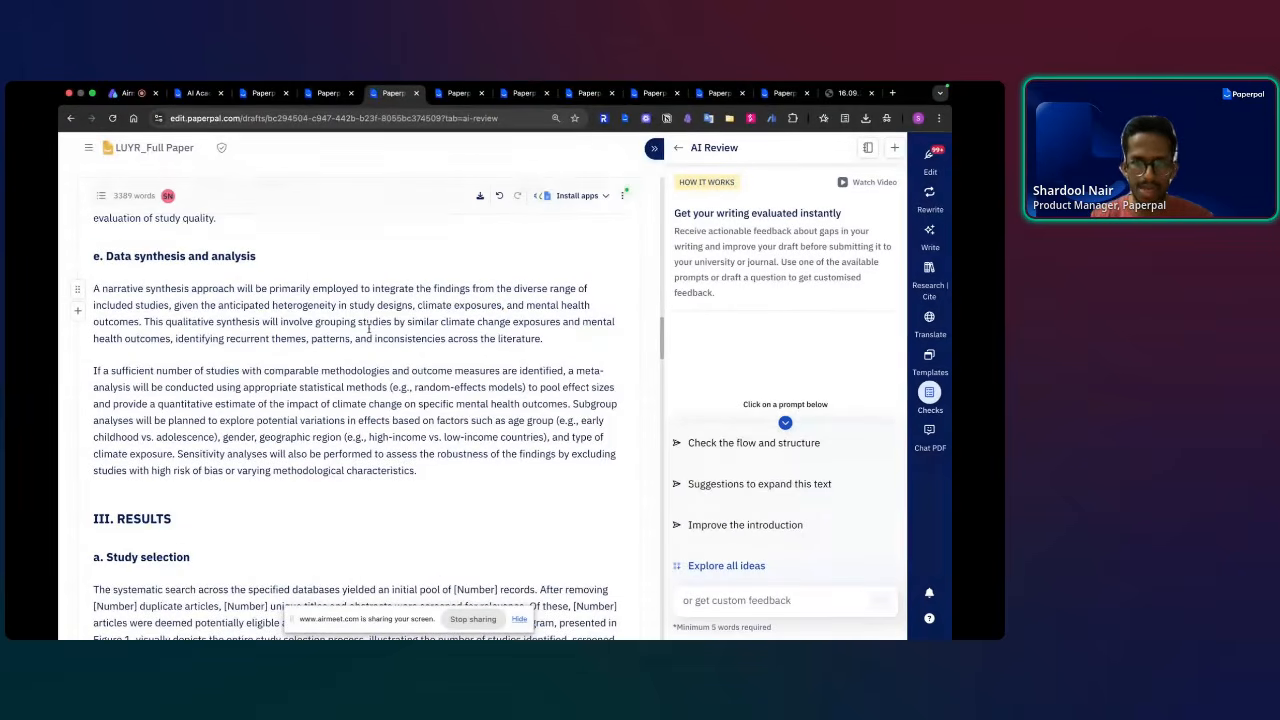
- Open the saved AI Review feedback on the flow of information between paragraphs and read its overview and transition suggestions
click(866, 150)
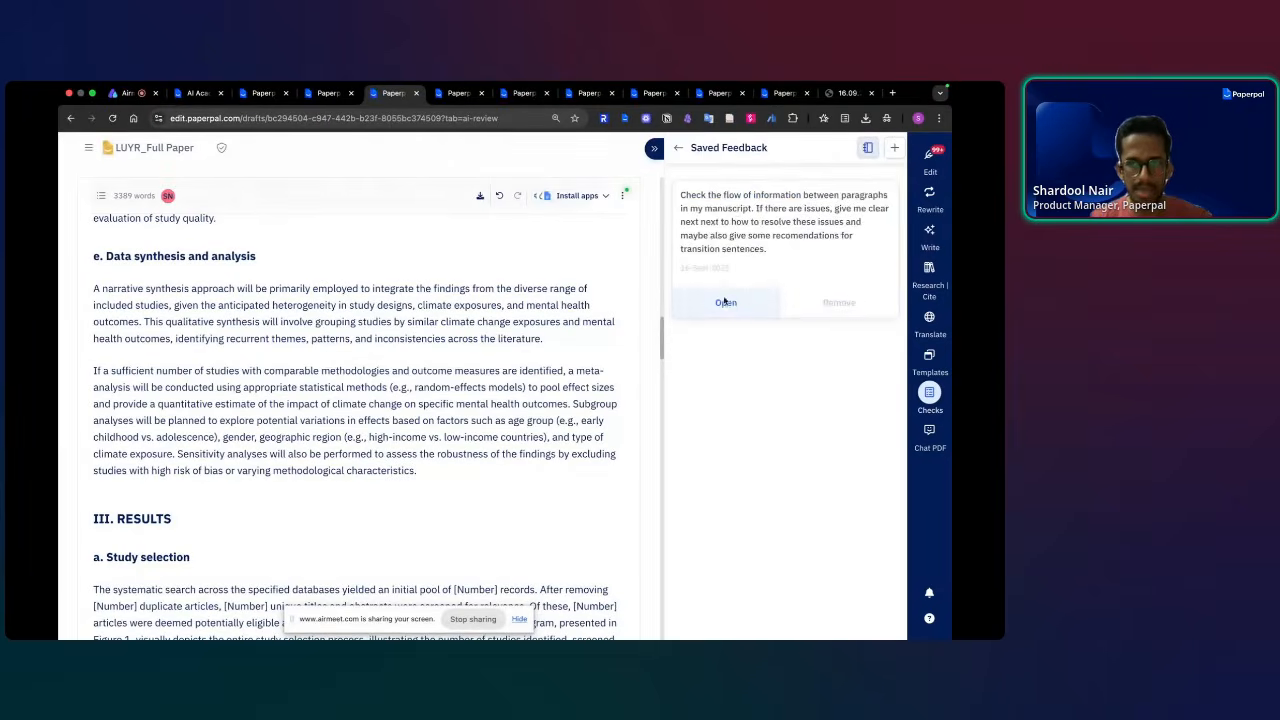
click(725, 302)
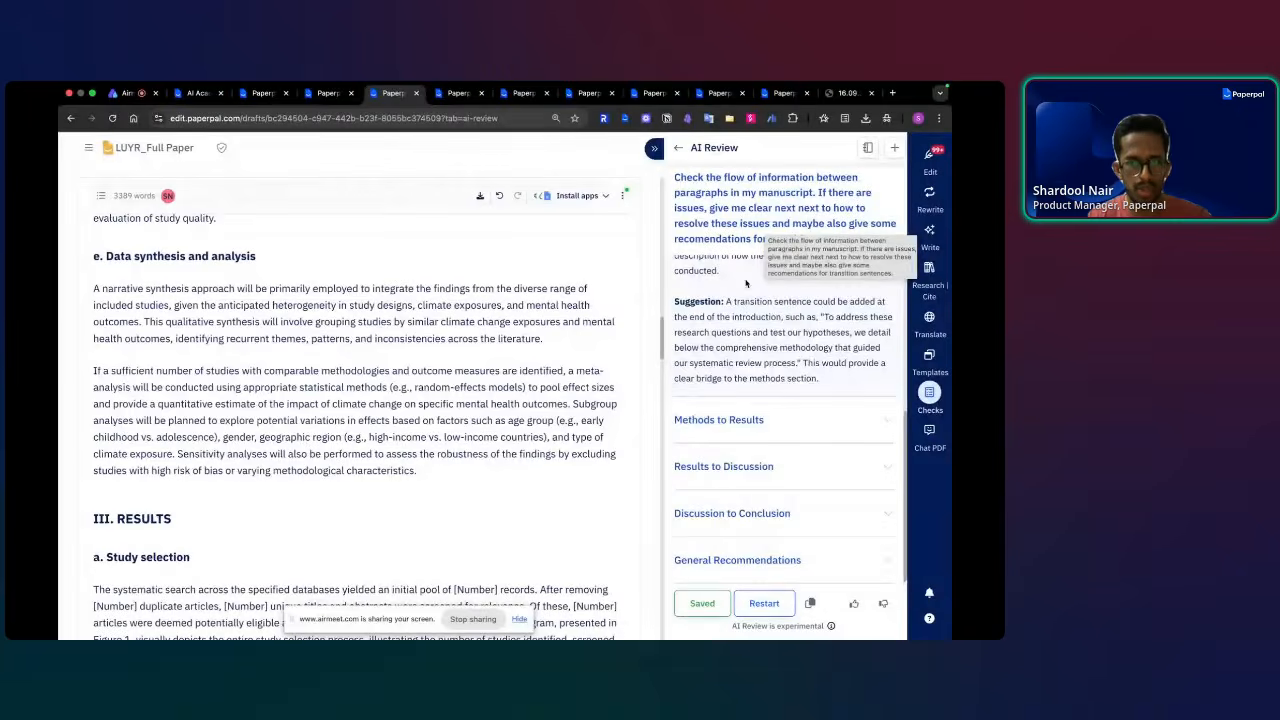
scroll(768, 363, up, 1)
scroll(768, 363, up, 5)
scroll(361, 330, down, 5)
scroll(361, 330, down, 1)
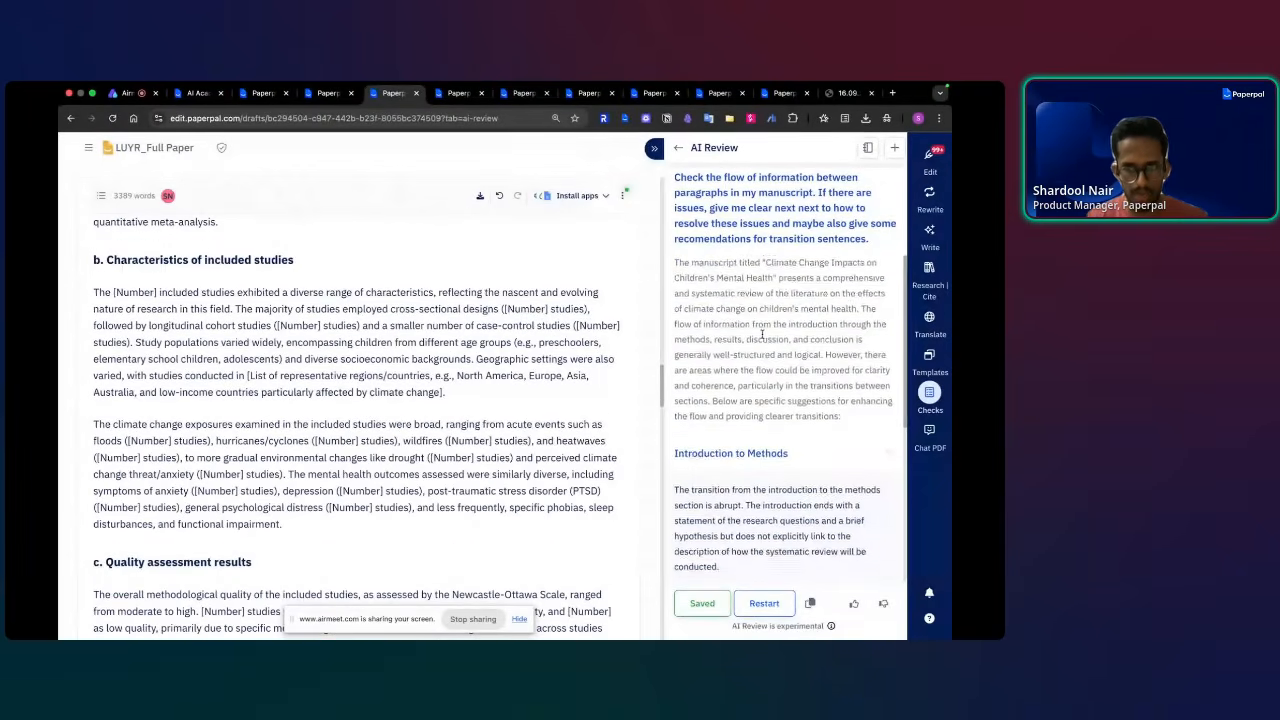
- Read the Introduction to Methods feedback and its suggestion, and select both paragraphs under Characteristics of included studies
scroll(762, 335, down, 2)
scroll(762, 335, down, 8)
scroll(745, 380, up, 5)
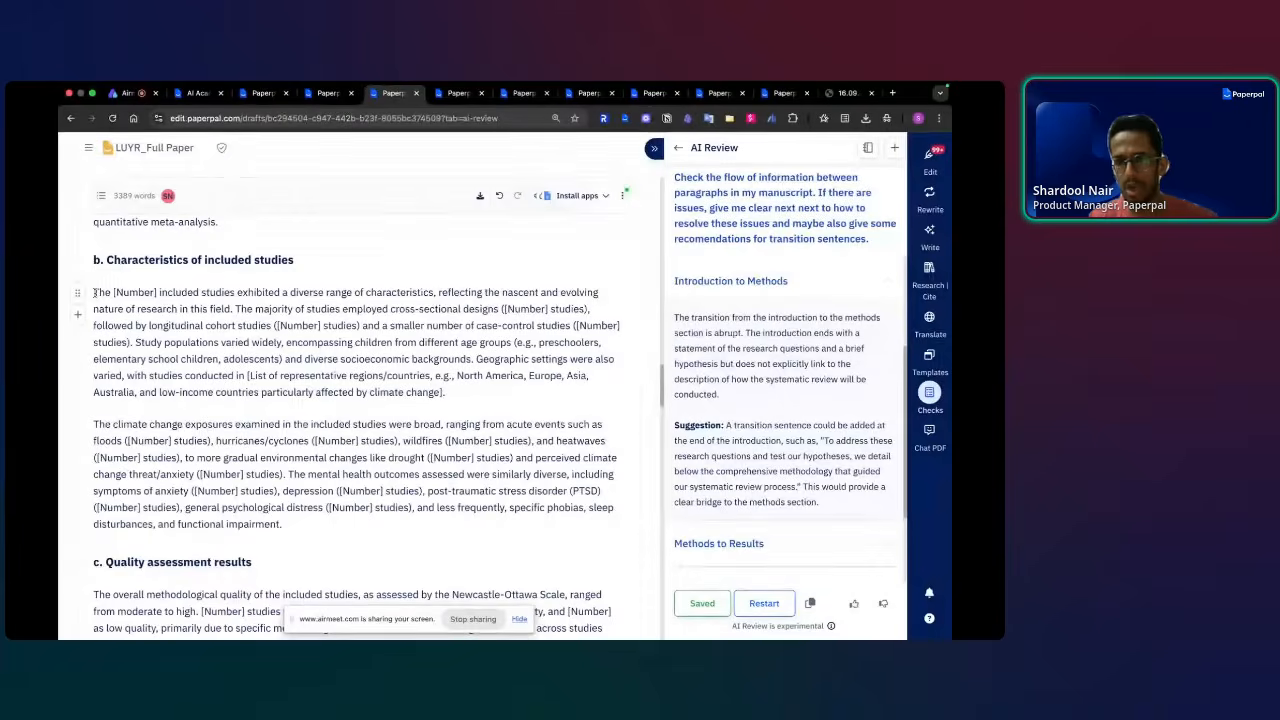
drag(92, 290, 283, 524)
click(138, 261)
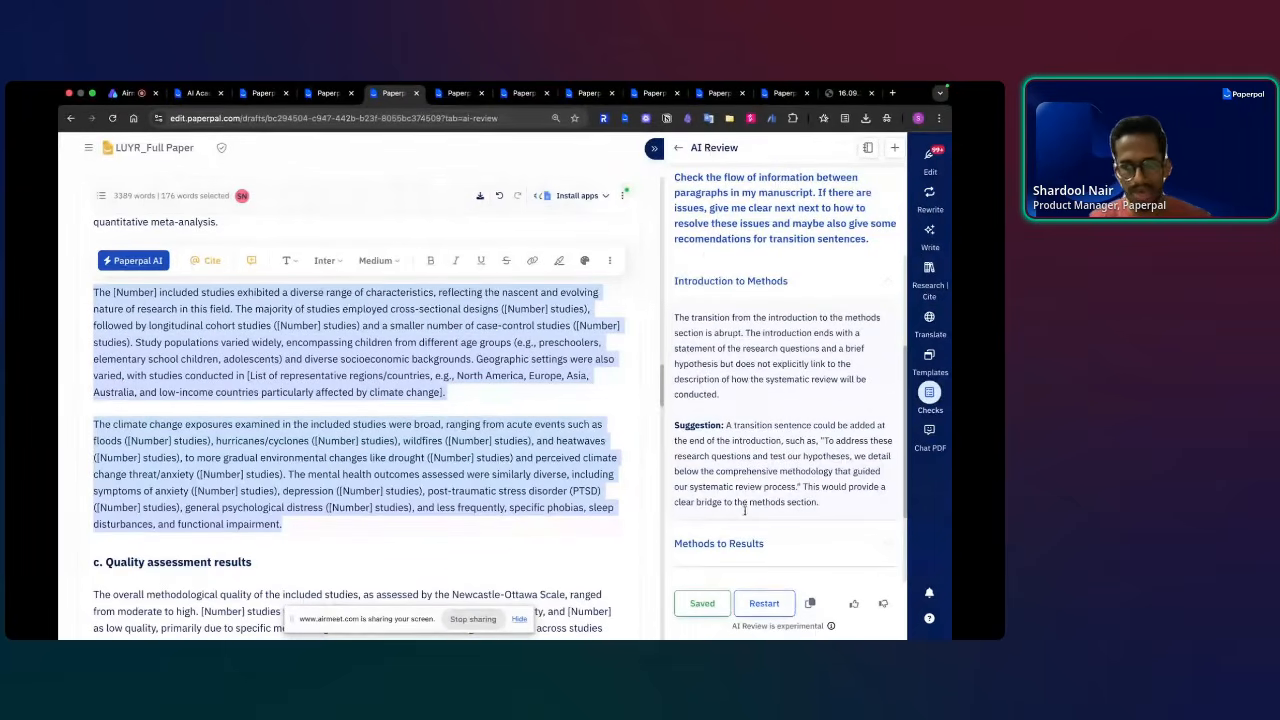
- Leave the saved feedback and the AI Review start page to return to the overview of available checks
click(678, 148)
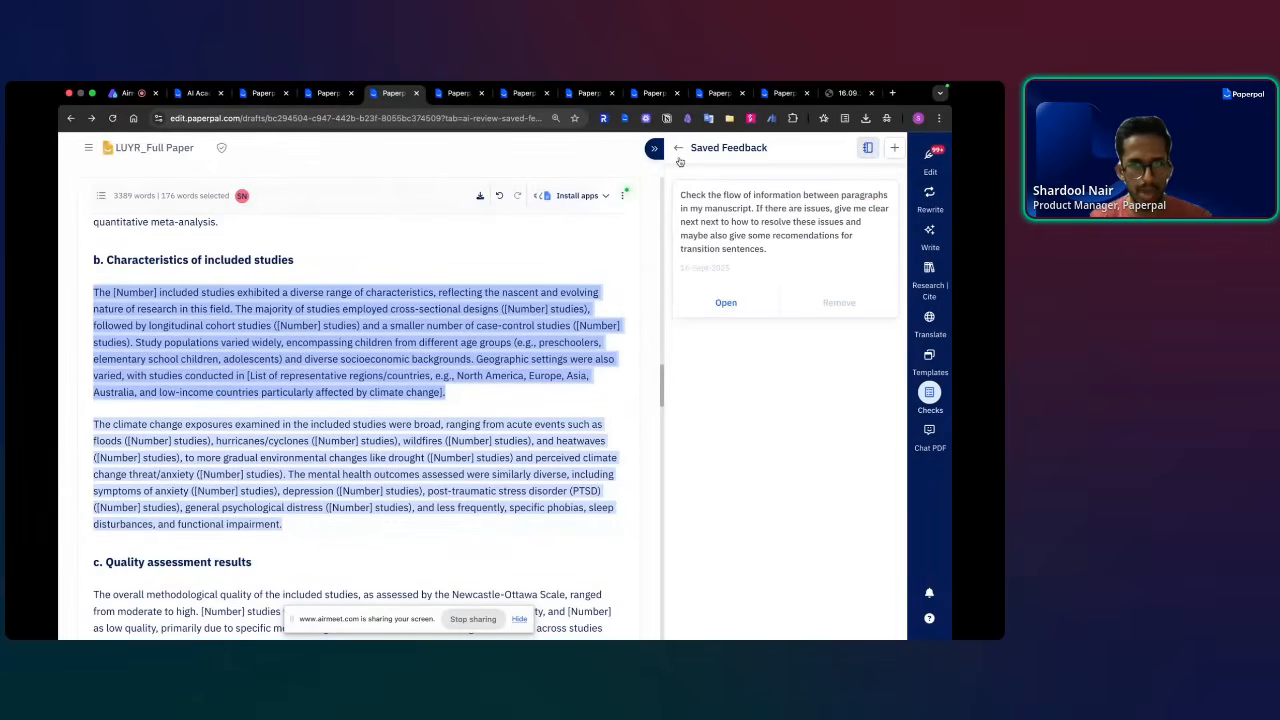
click(678, 148)
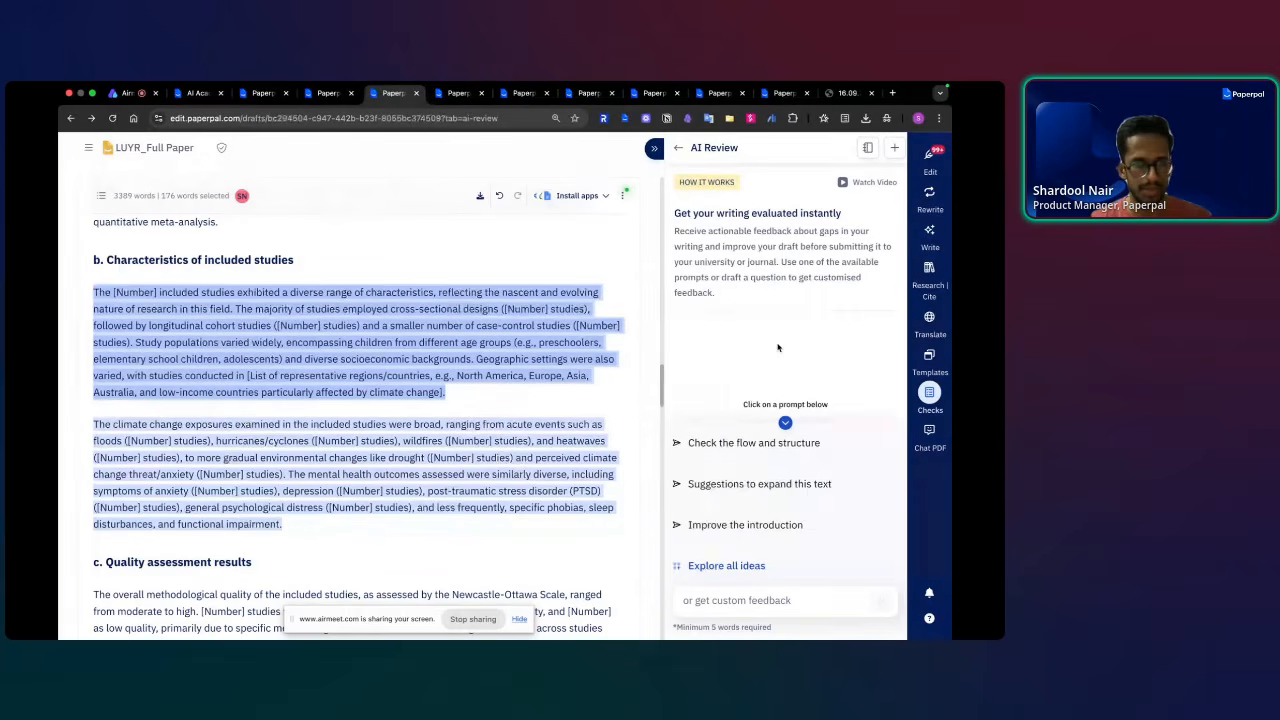
click(679, 148)
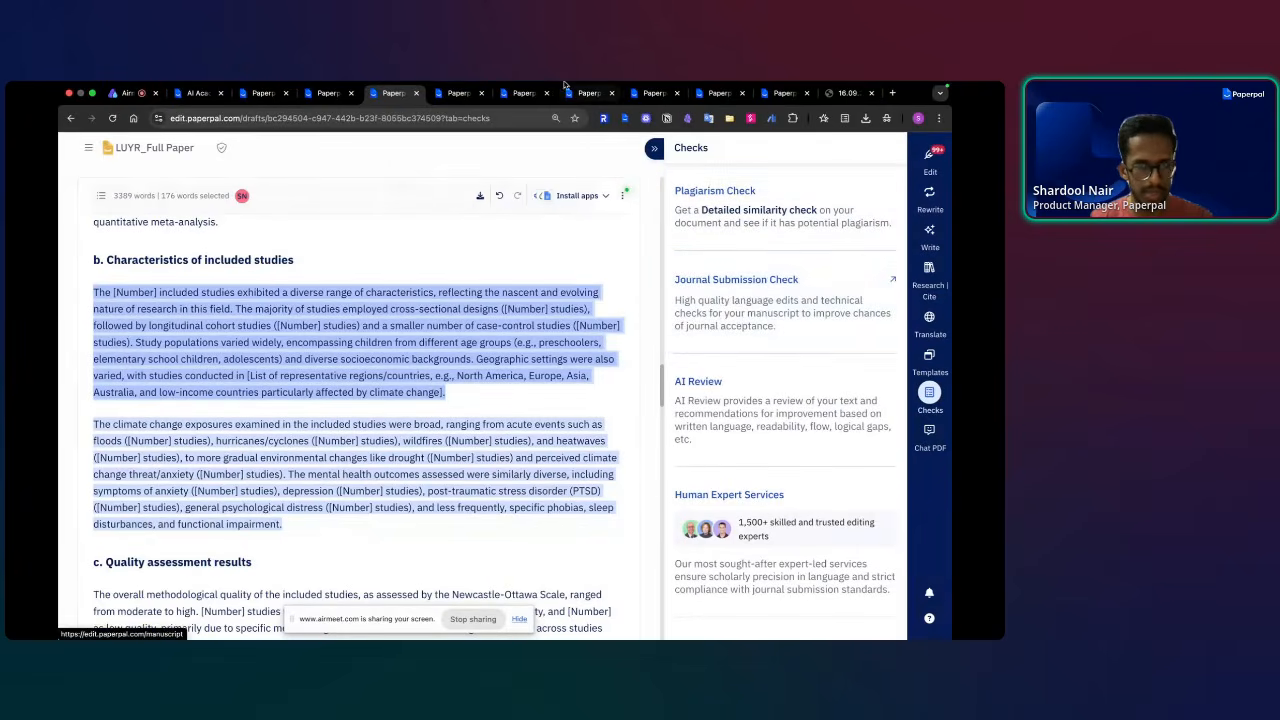
- View the plagiarism check upload page, its Previous Checks list and the similarity report for Sample text.docx
click(578, 107)
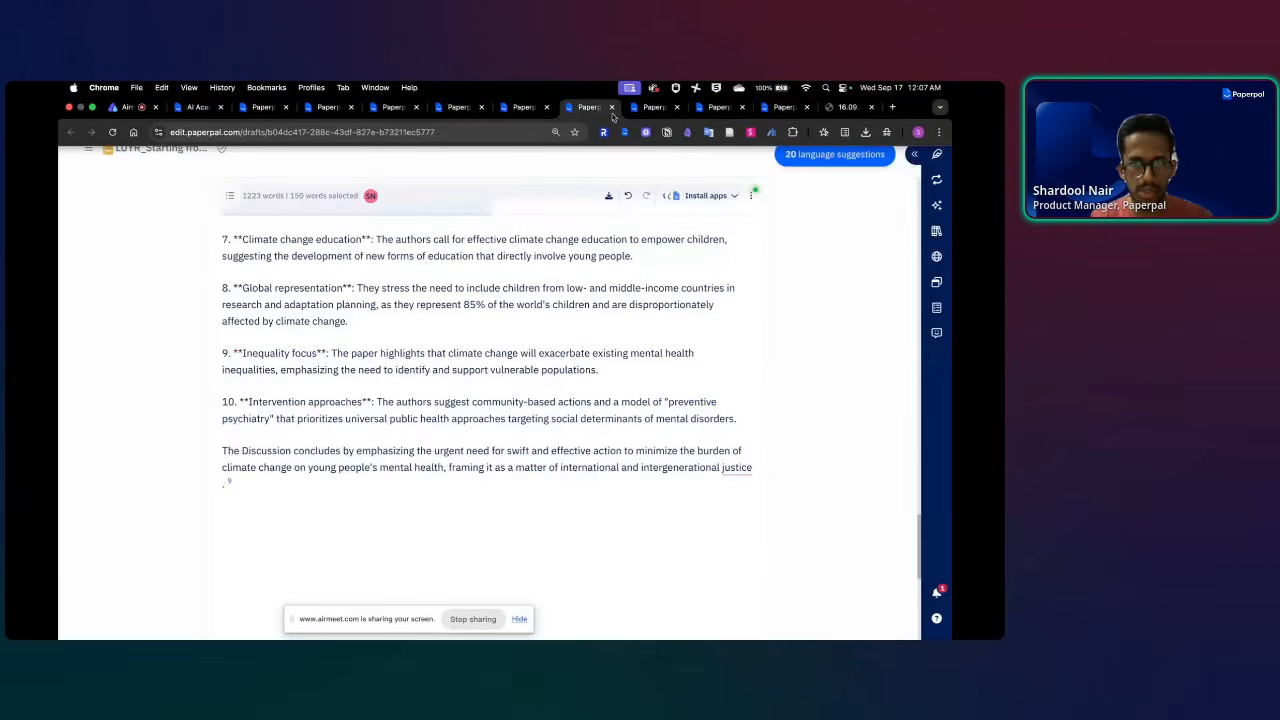
click(652, 107)
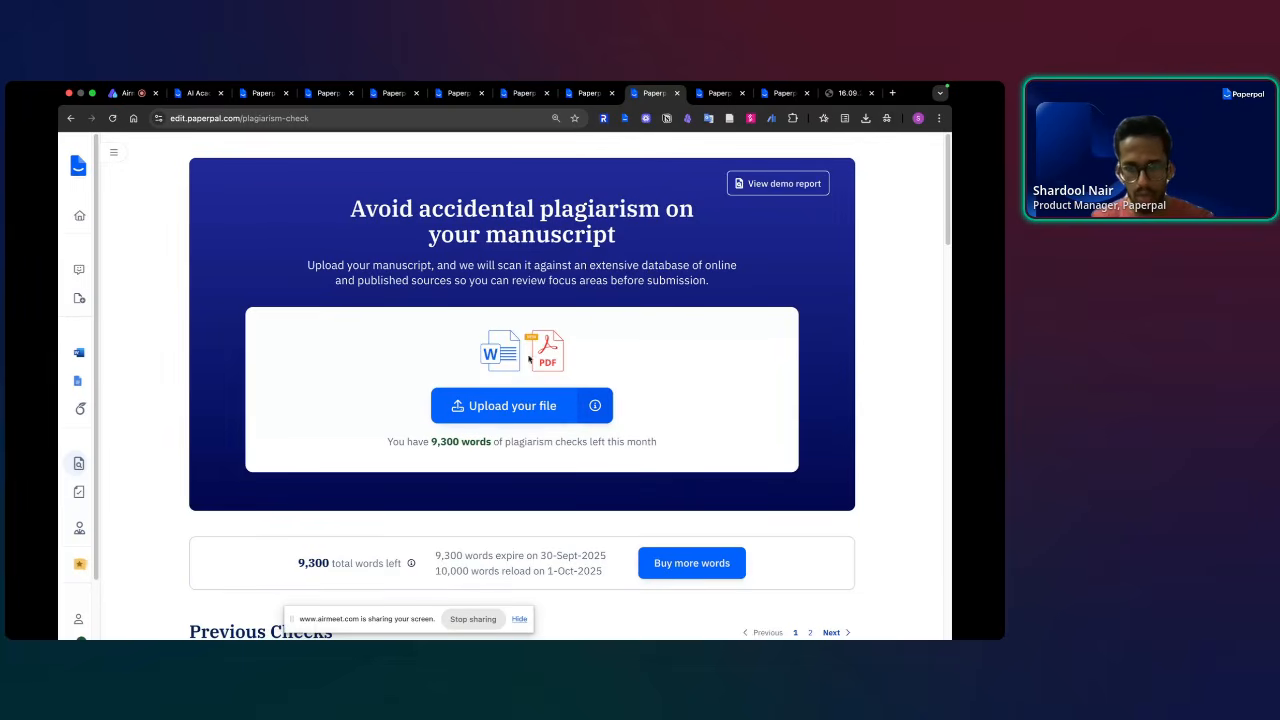
click(718, 93)
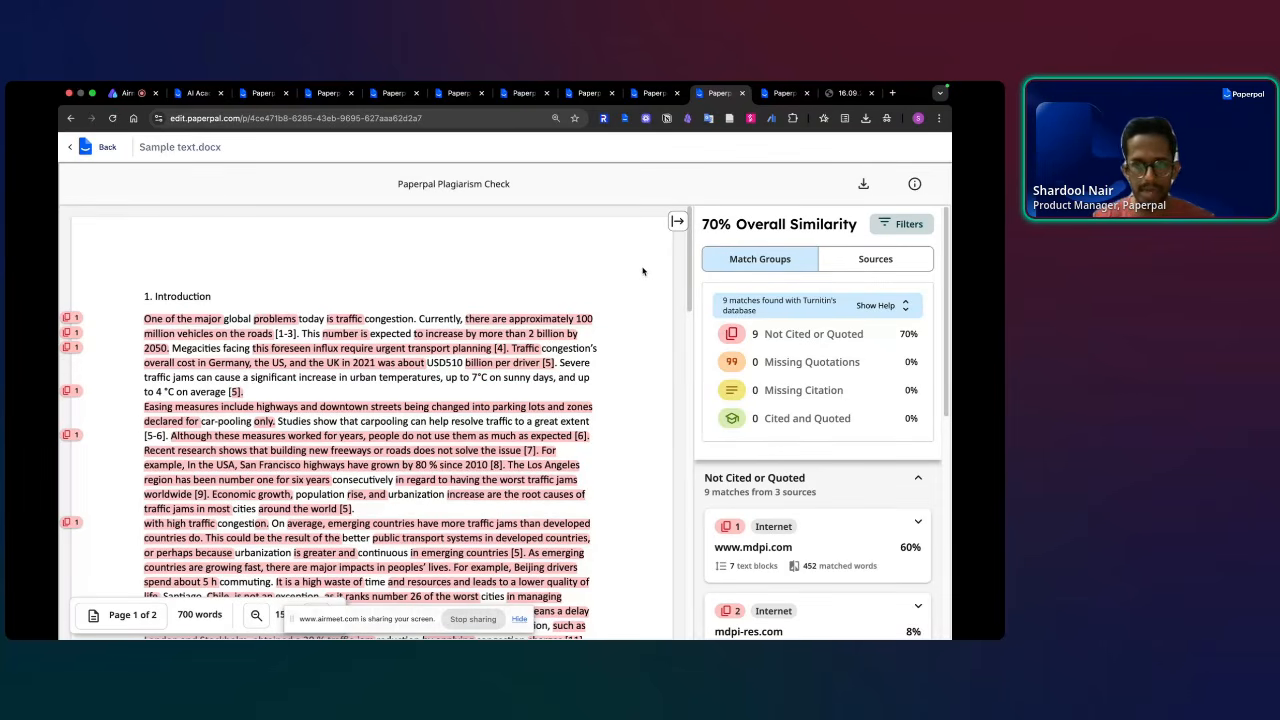
click(646, 93)
scroll(597, 410, down, 5)
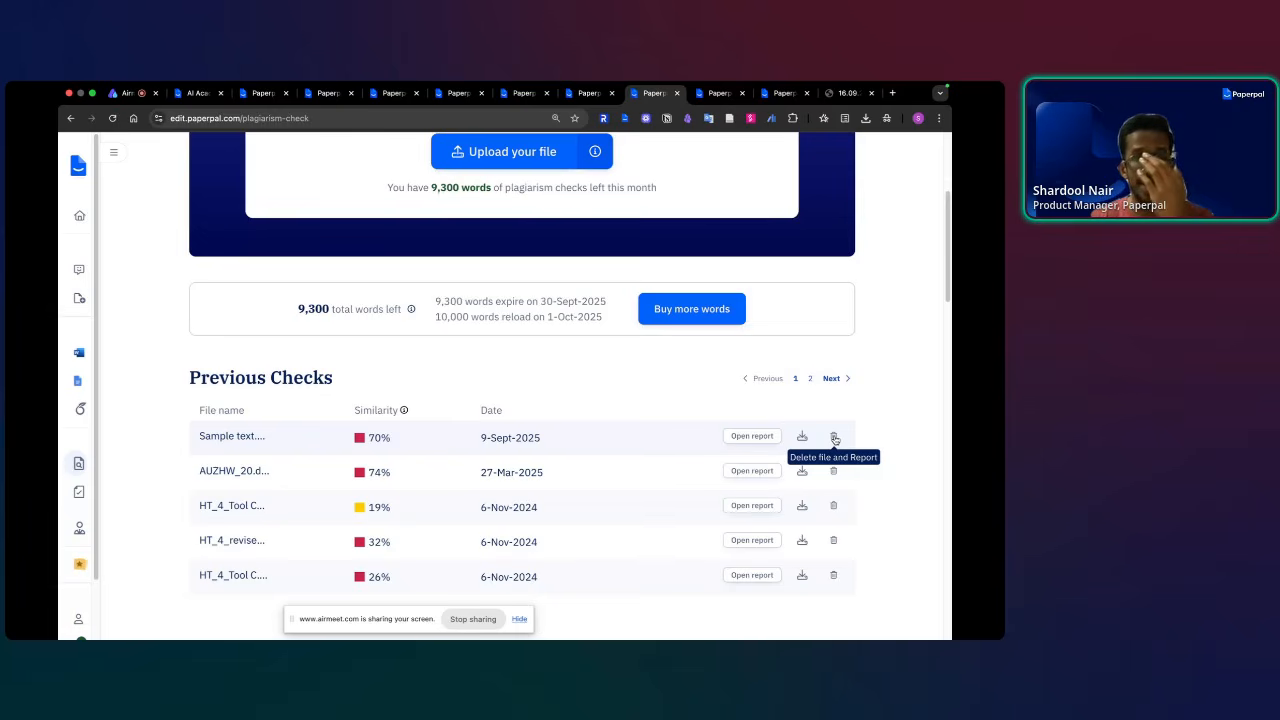
scroll(525, 284, up, 3)
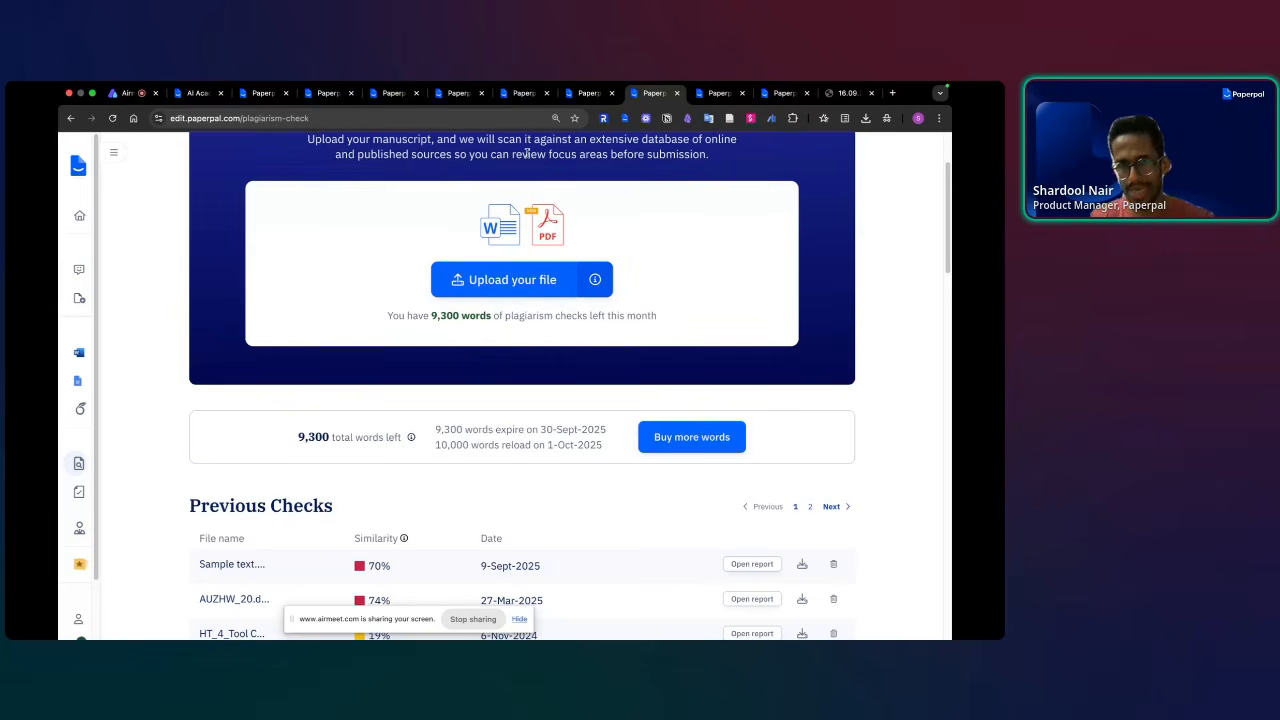
click(709, 96)
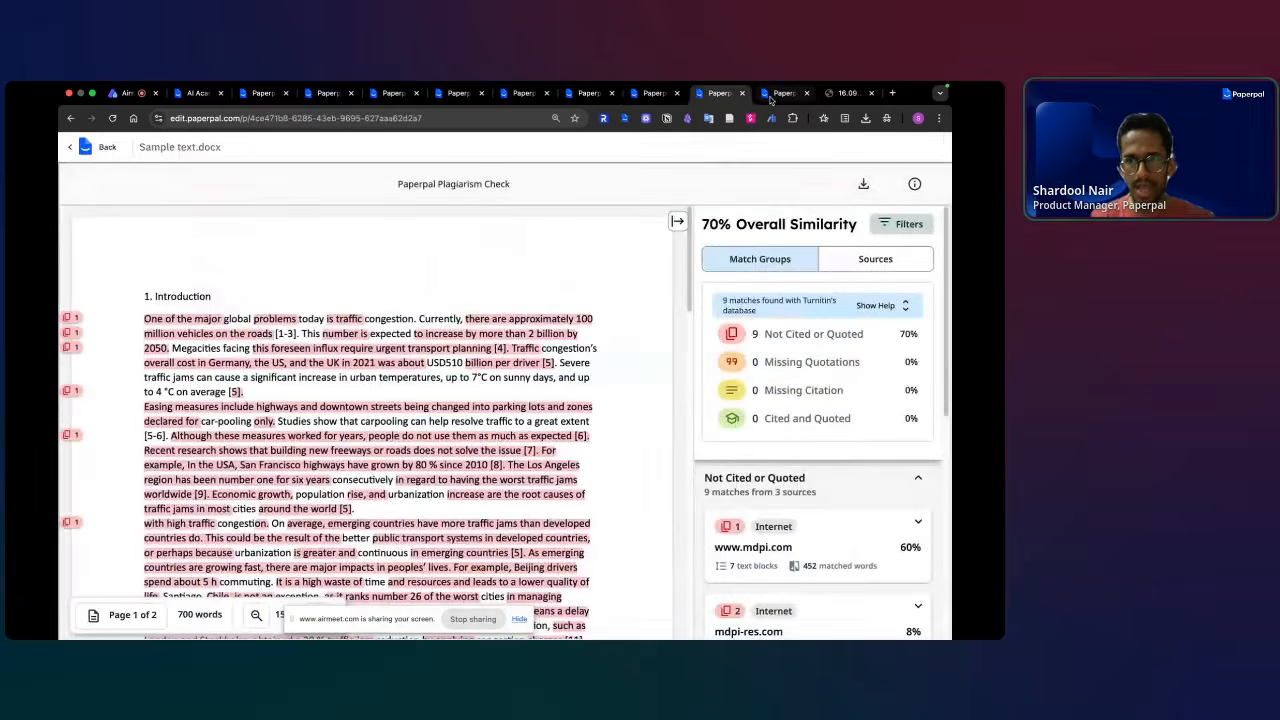
- Upload Literature Review notes.docx for a journal submission readiness check and view the evaluation criteria
click(782, 94)
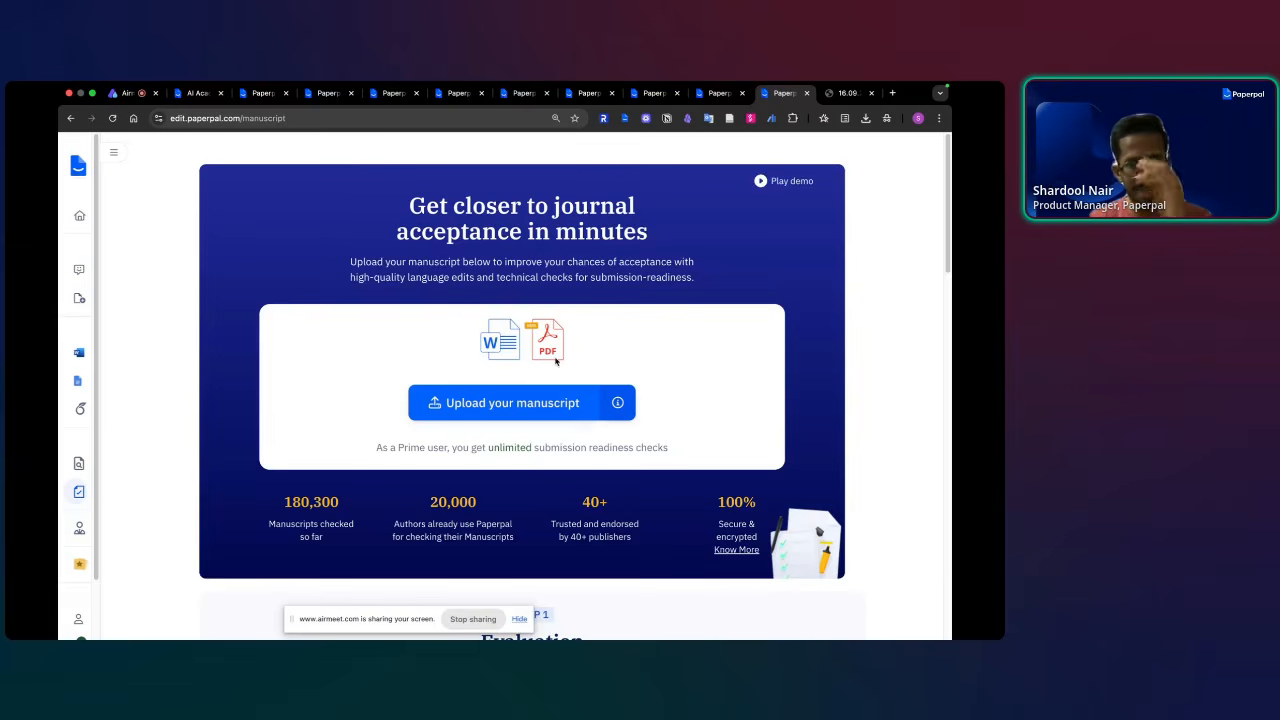
scroll(556, 362, down, 2)
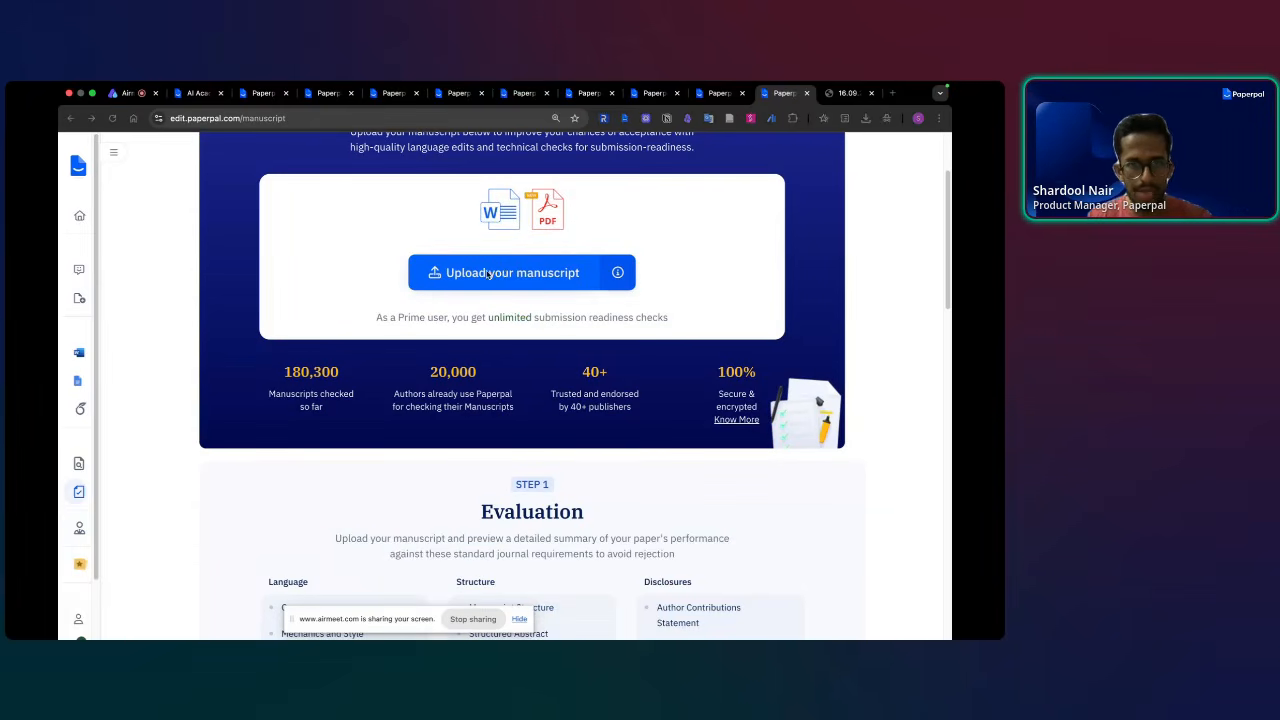
click(507, 275)
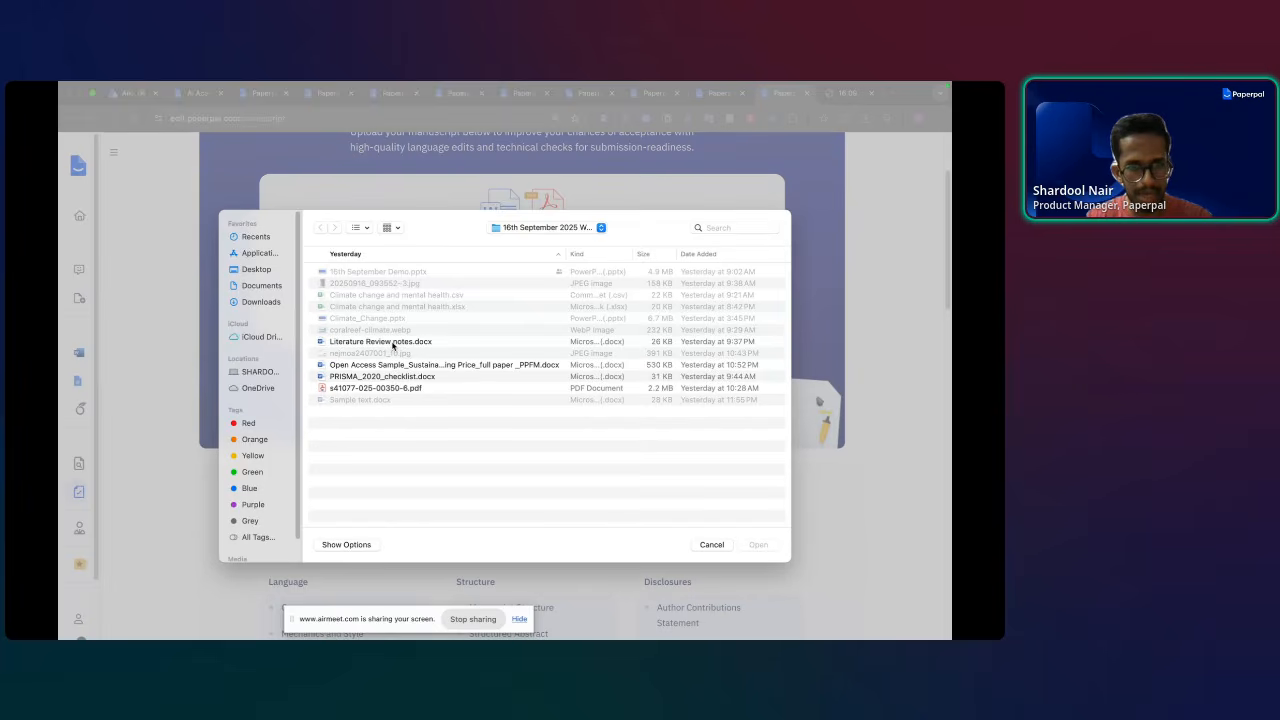
double_click(393, 345)
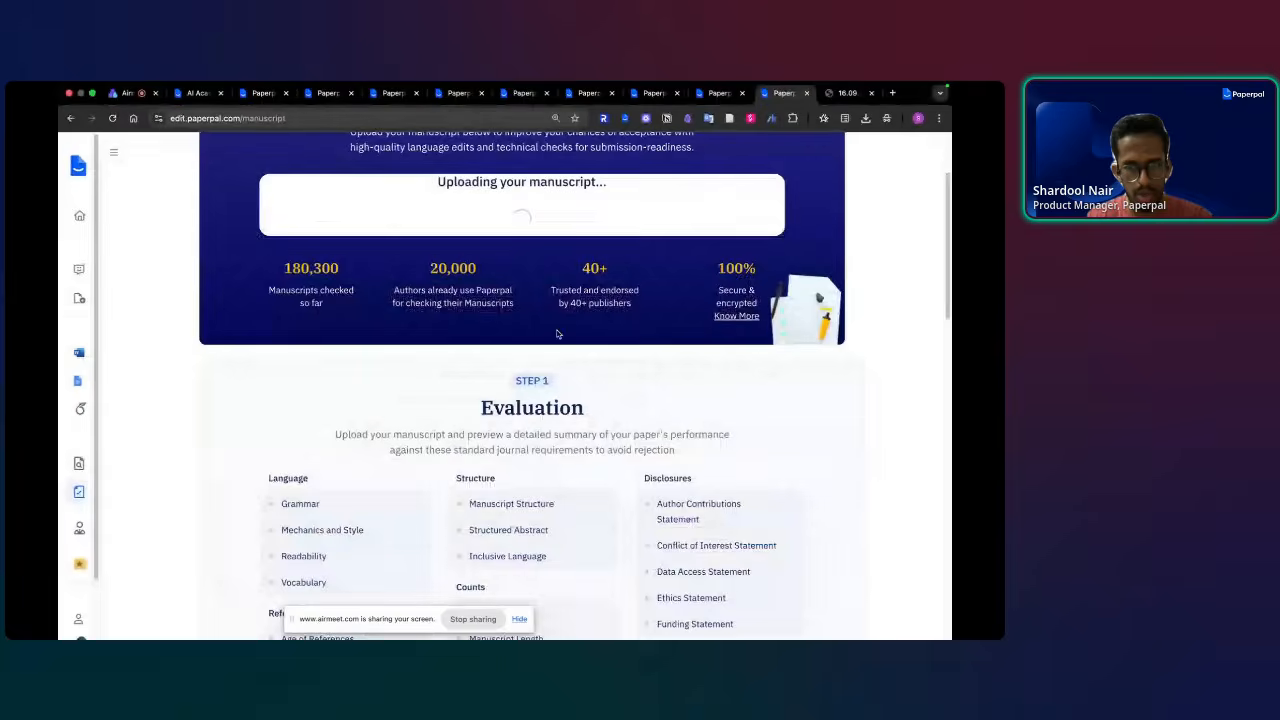
scroll(497, 330, down, 2)
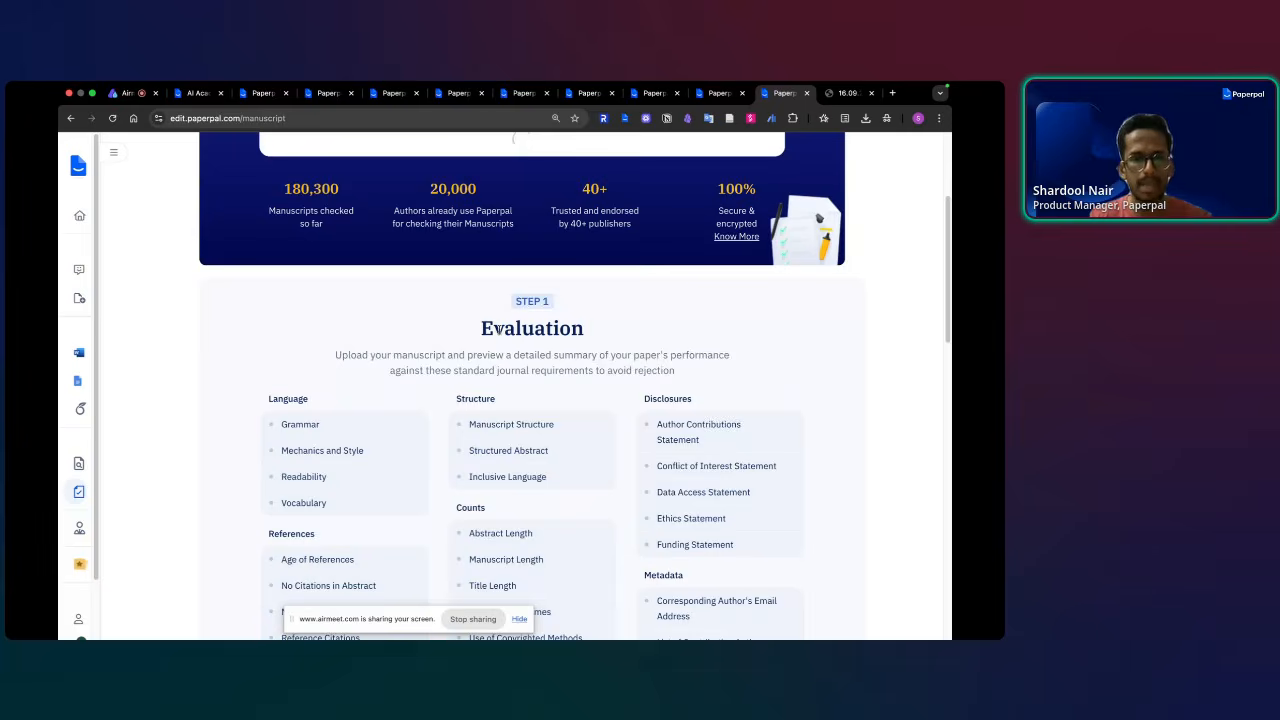
scroll(498, 329, down, 2)
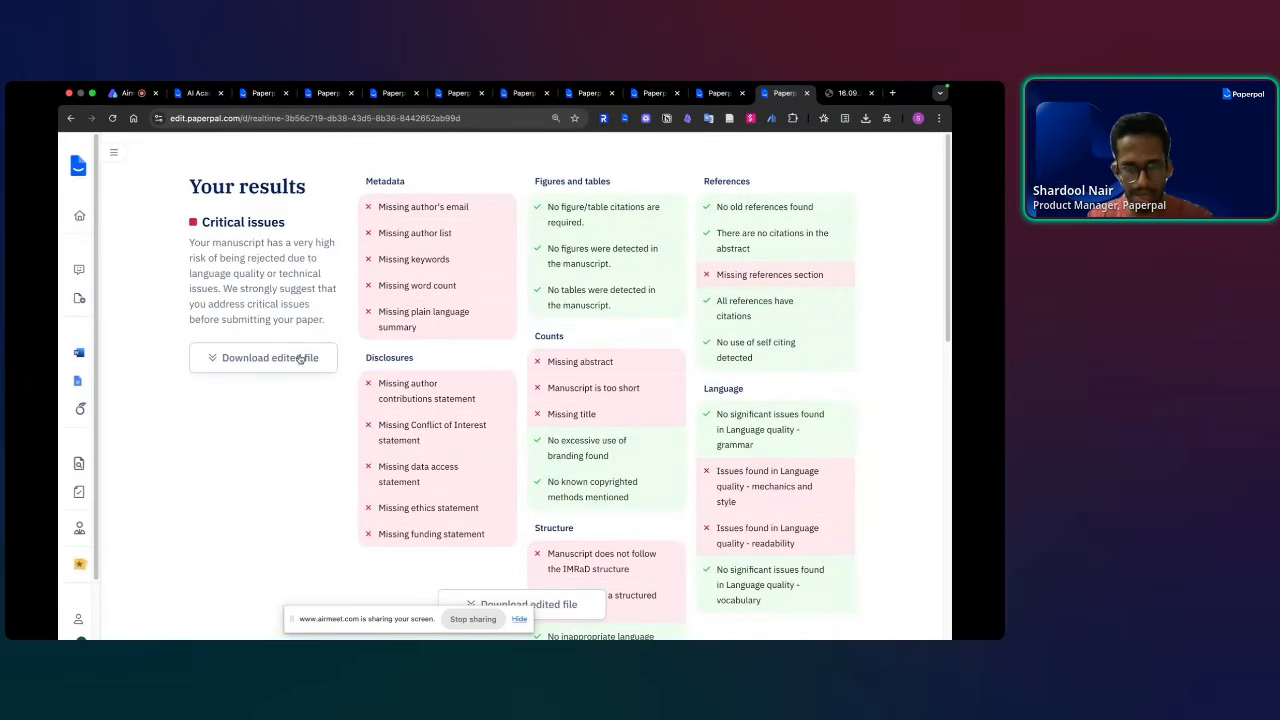
- Switch to the Open Access Sample manuscript in Word and examine its Paperpal Manuscript Processing Report and abstract page
key(ctrl+Up)
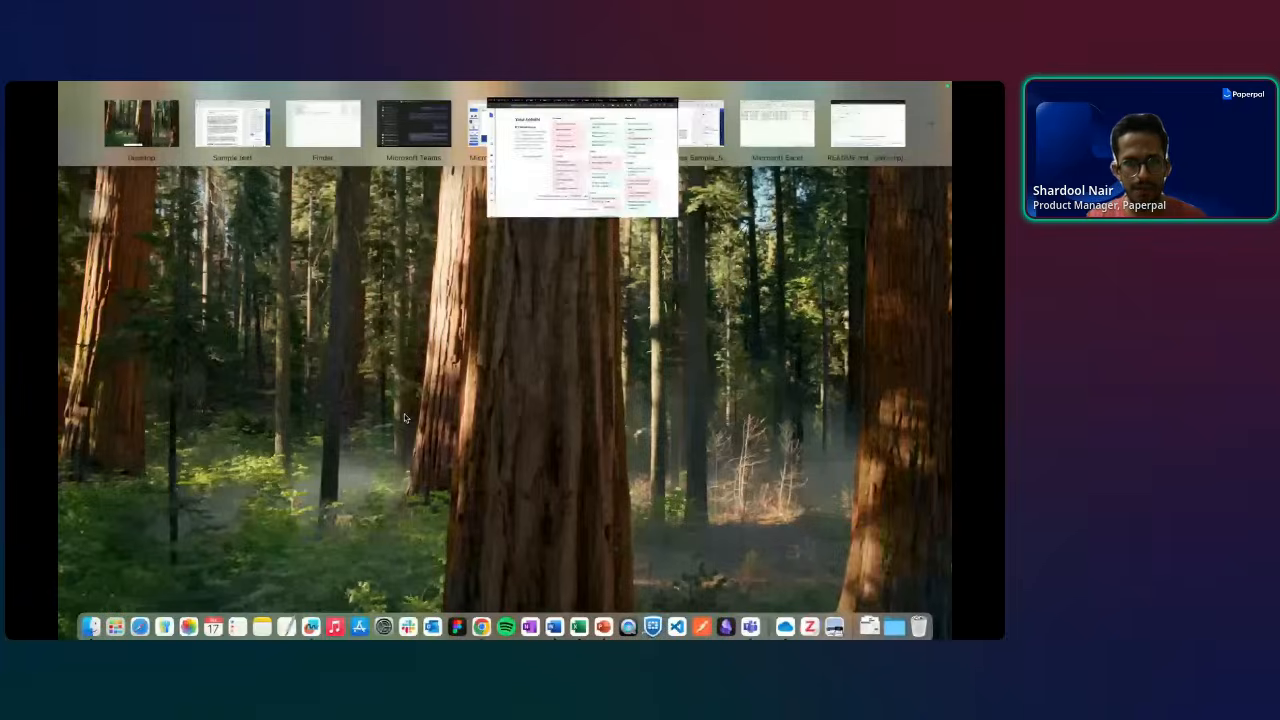
click(686, 137)
scroll(357, 366, up, 10)
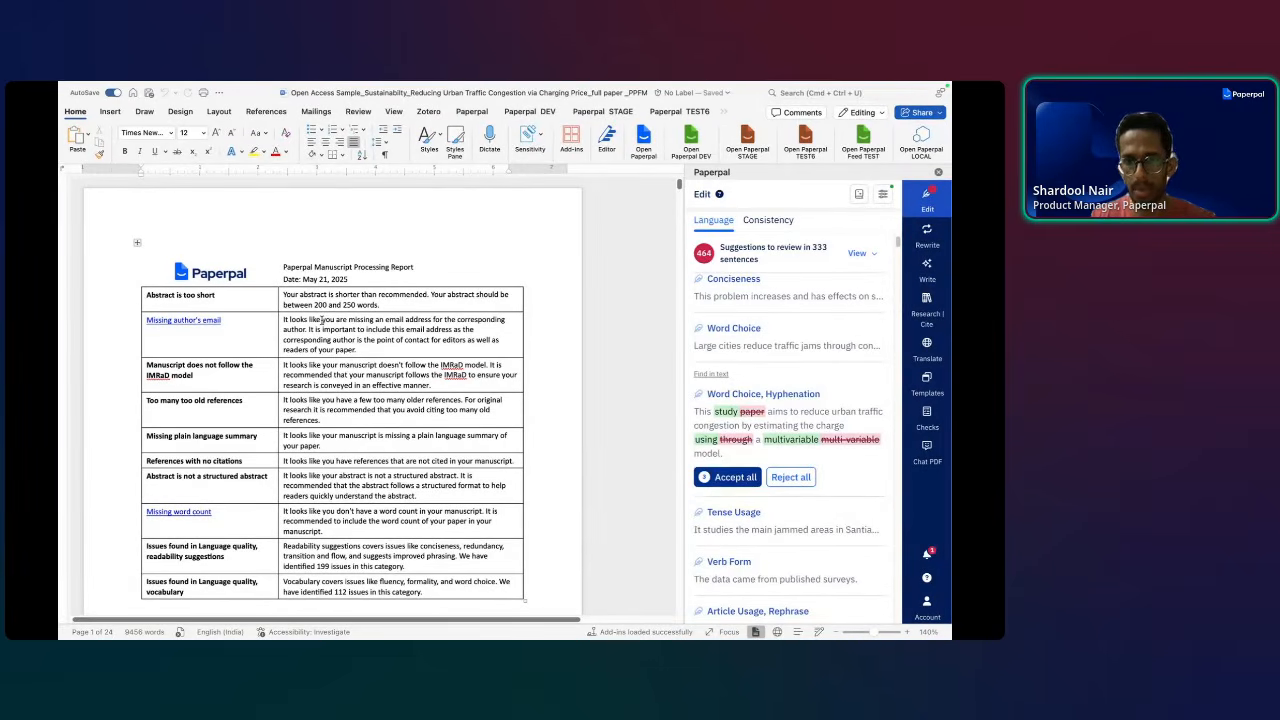
scroll(321, 318, down, 5)
scroll(323, 318, down, 4)
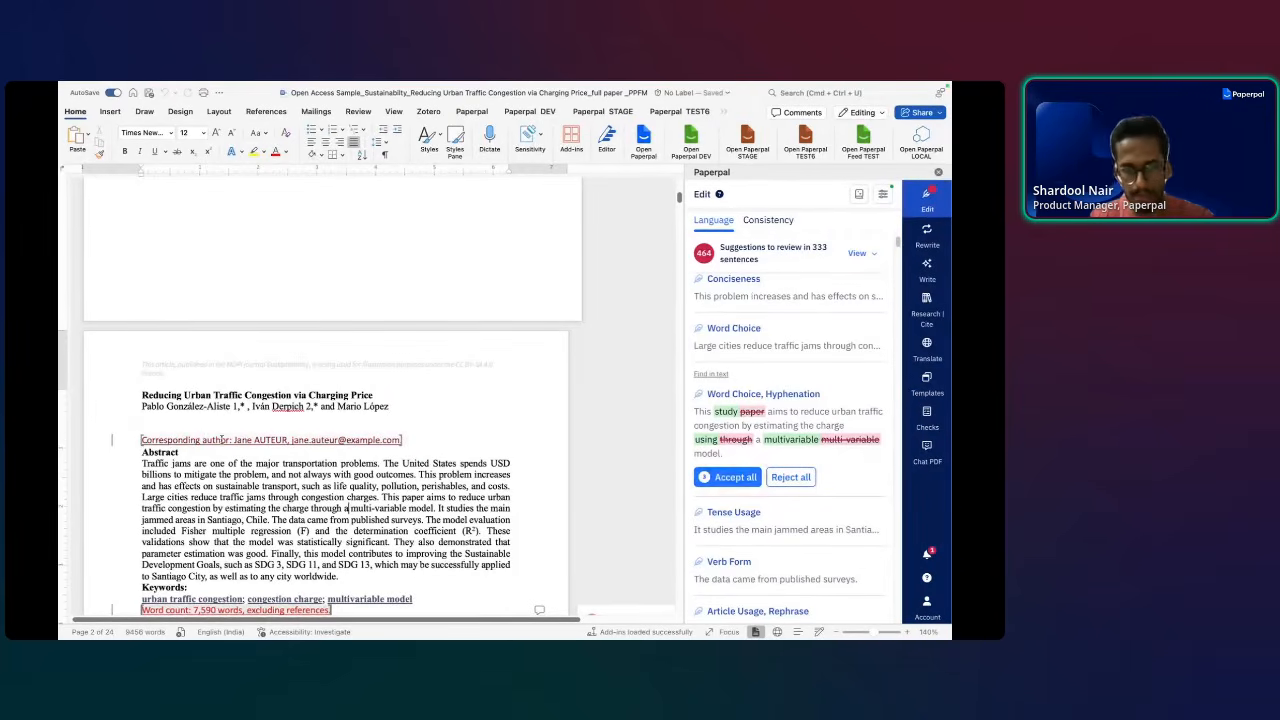
- Narrow the Paperpal pane to show the full margin comments, and look through the tracked edits in the Introduction
scroll(279, 426, down, 4)
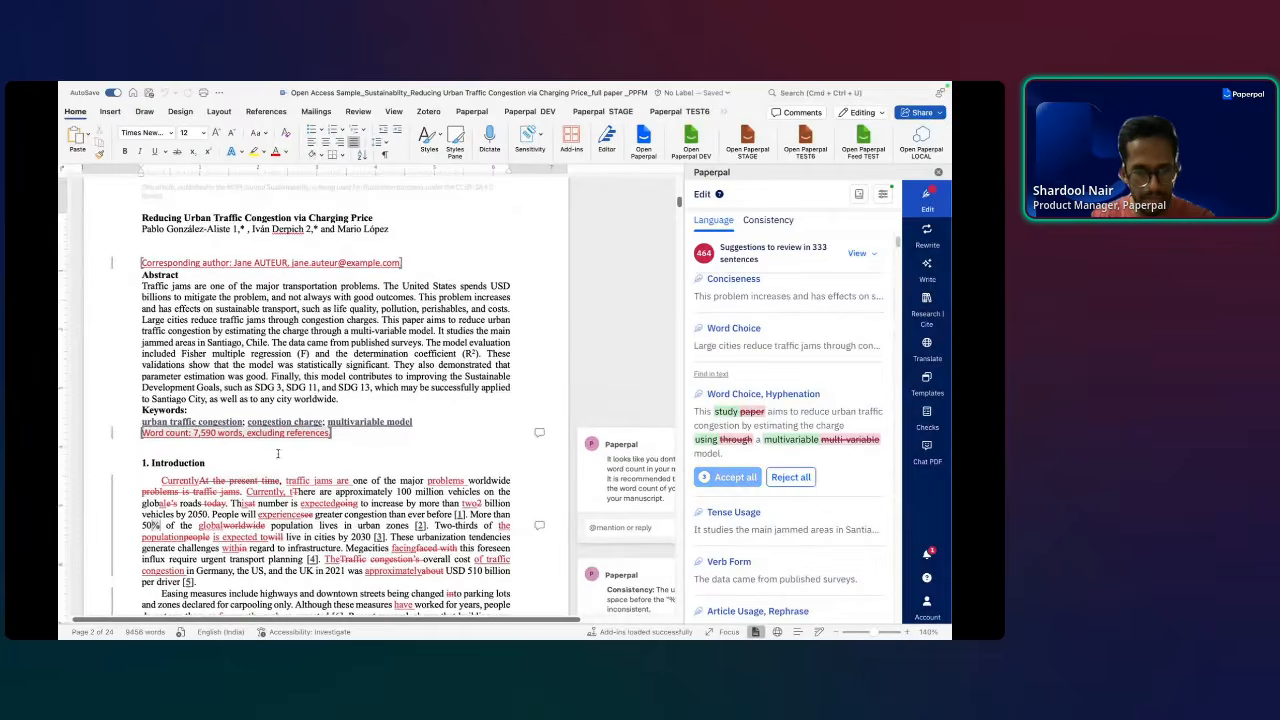
scroll(270, 452, down, 4)
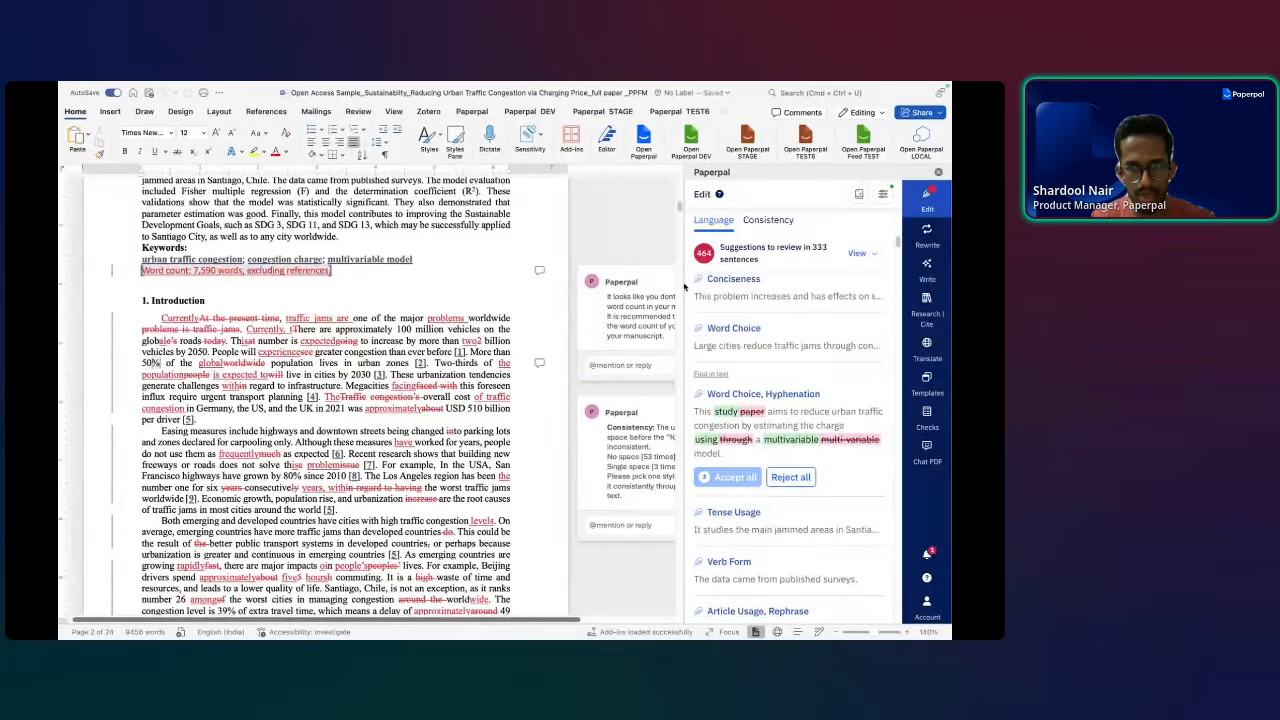
drag(684, 287, 752, 289)
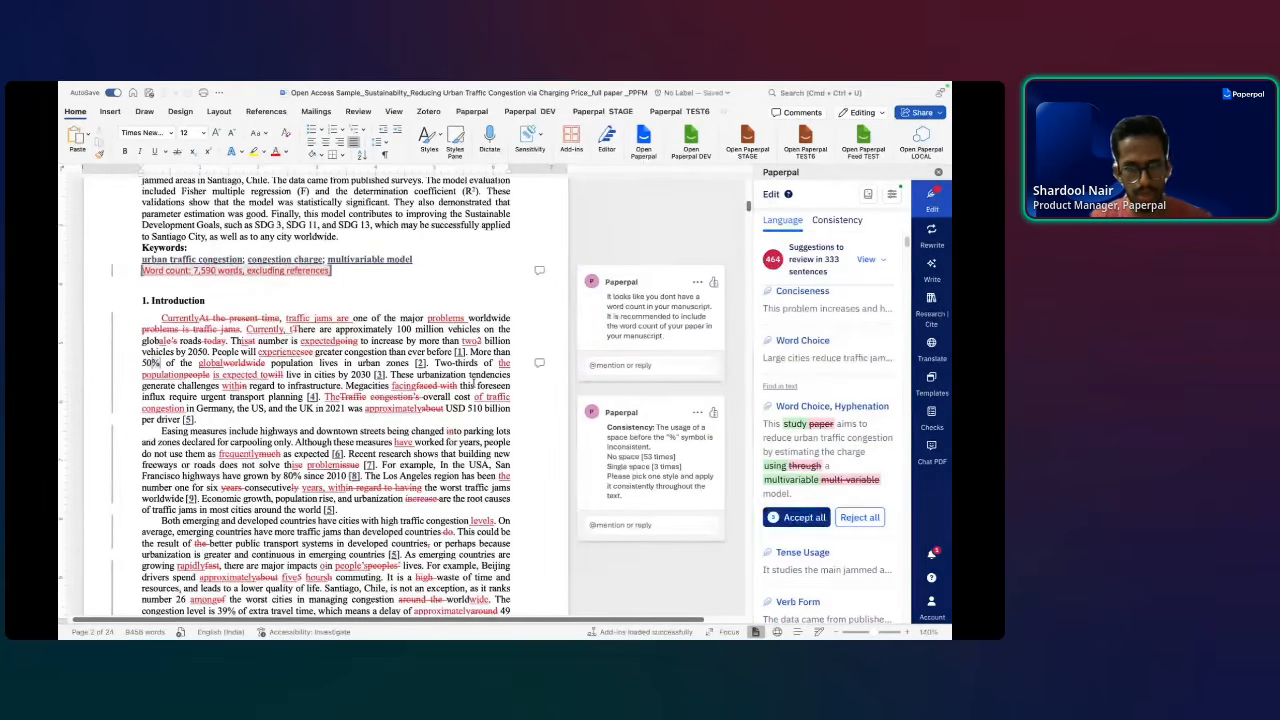
scroll(420, 339, down, 6)
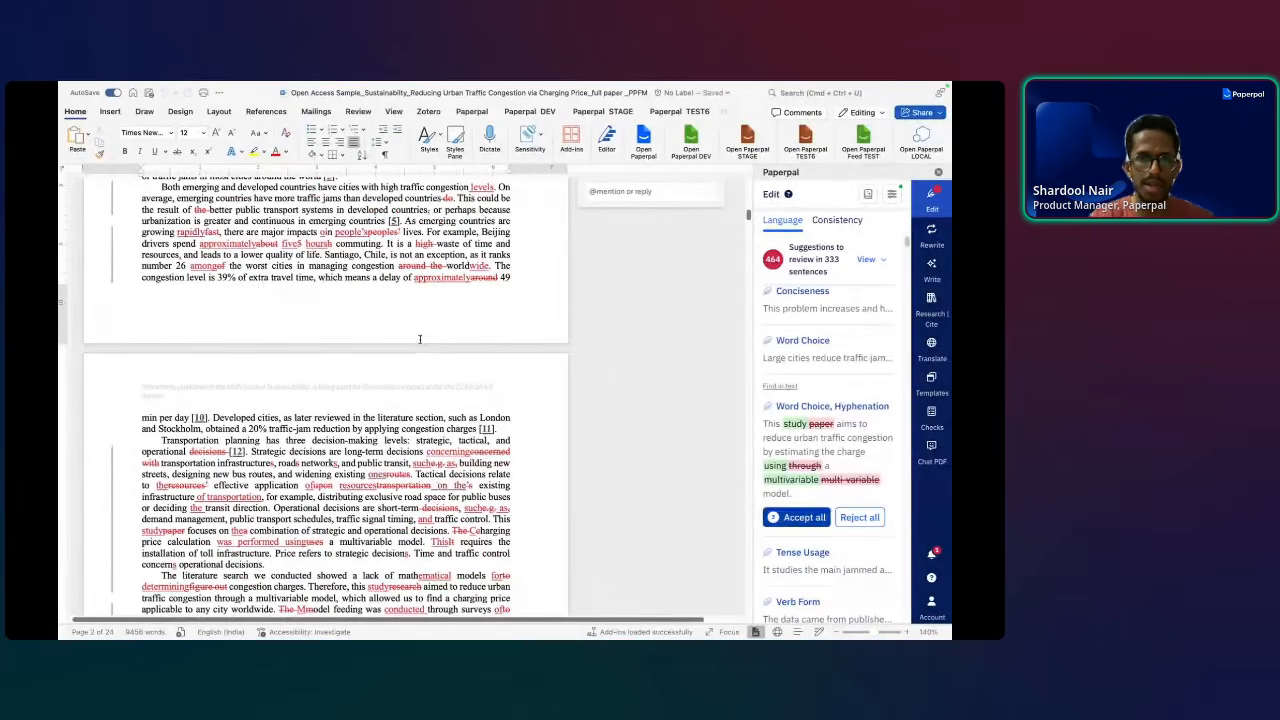
- Switch back to the submission check results in Chrome, and open the untitled draft with the HIV prevention summary image
key(super+Tab)
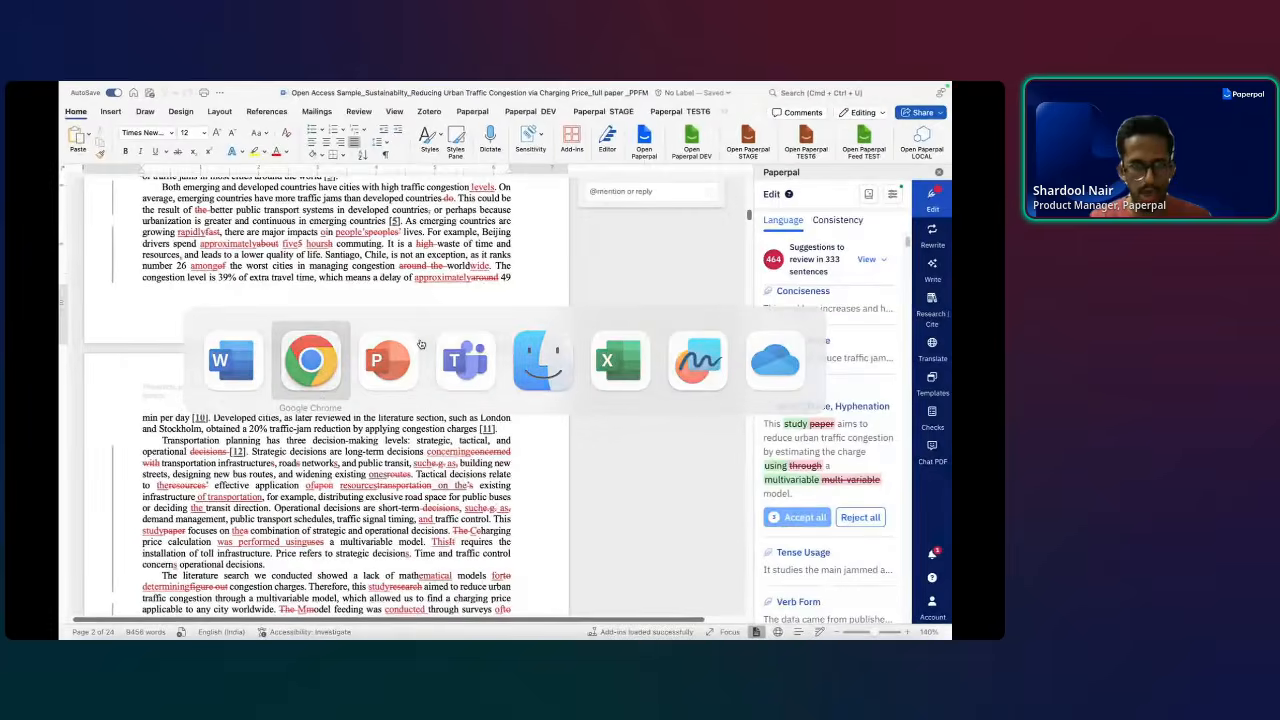
key(super+Tab)
scroll(420, 340, up, 1)
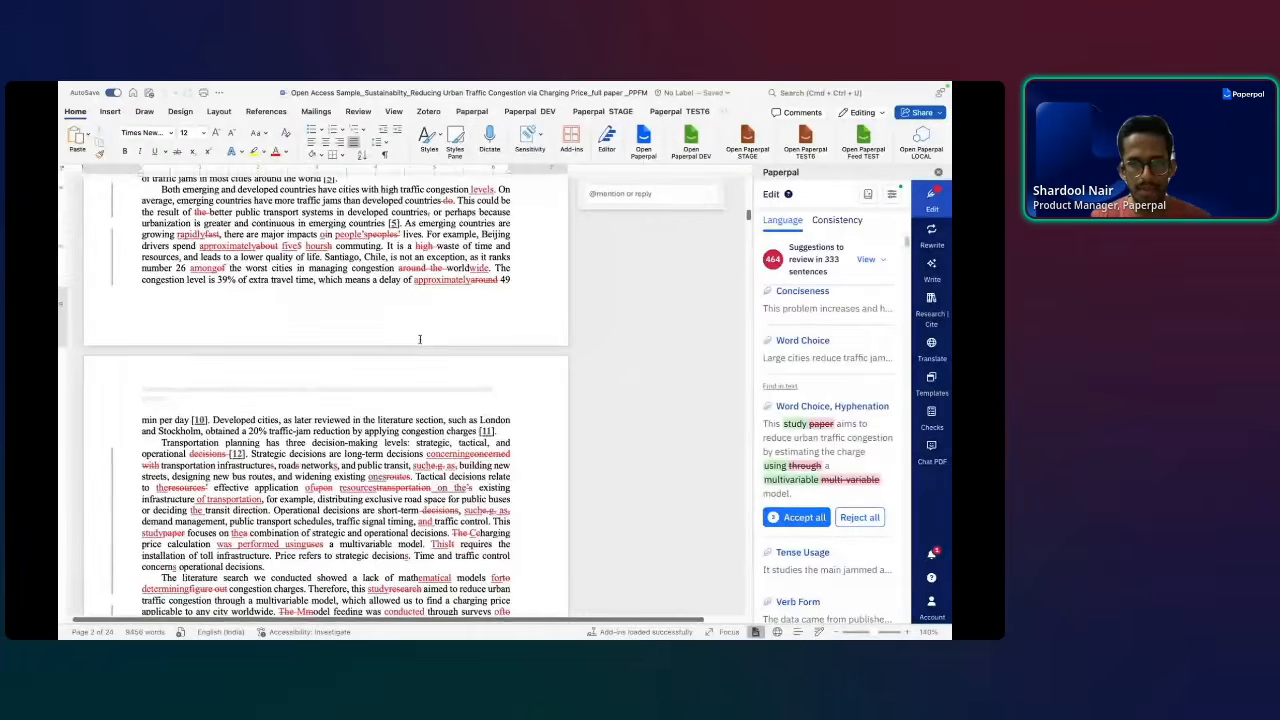
scroll(420, 340, up, 10)
key(ctrl+Up)
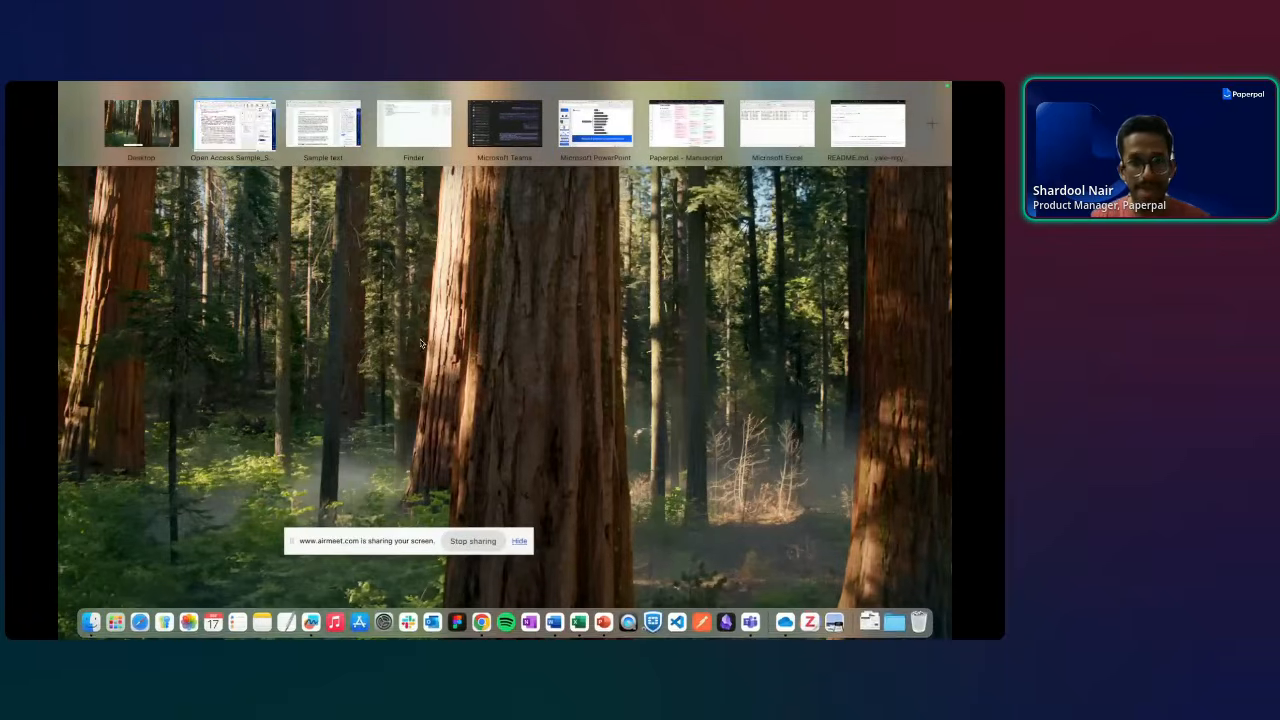
click(690, 132)
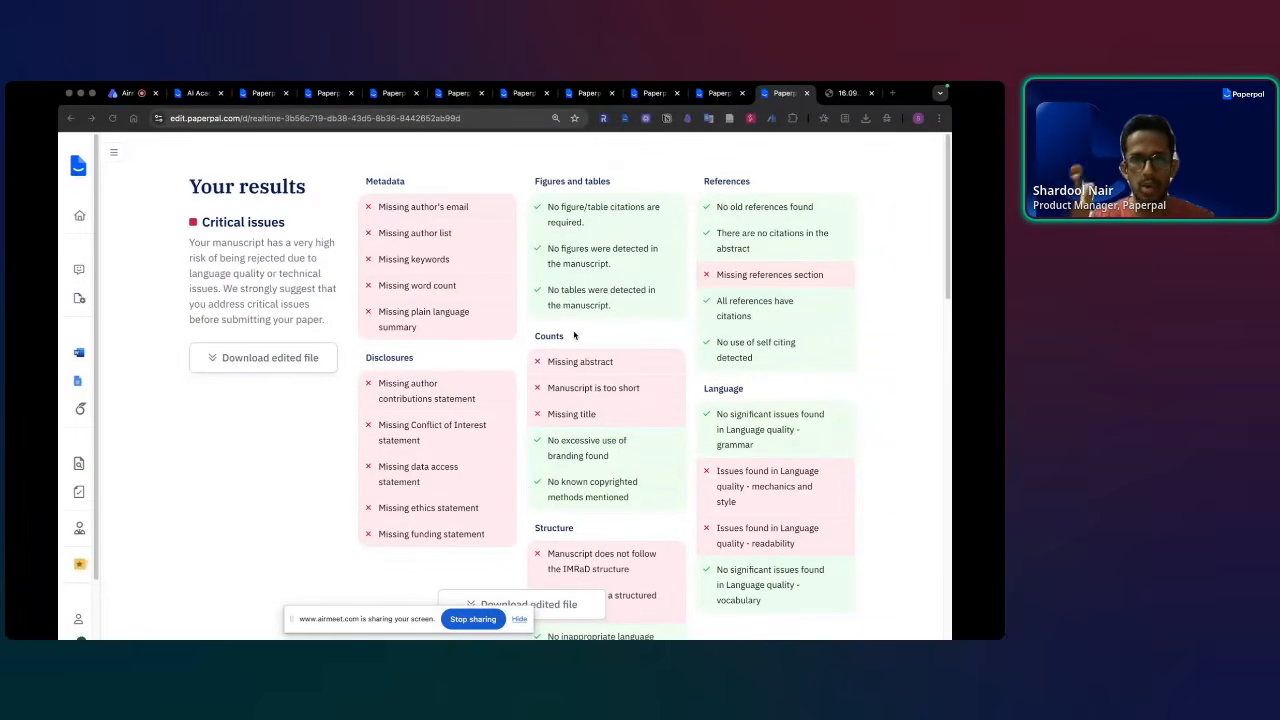
click(326, 93)
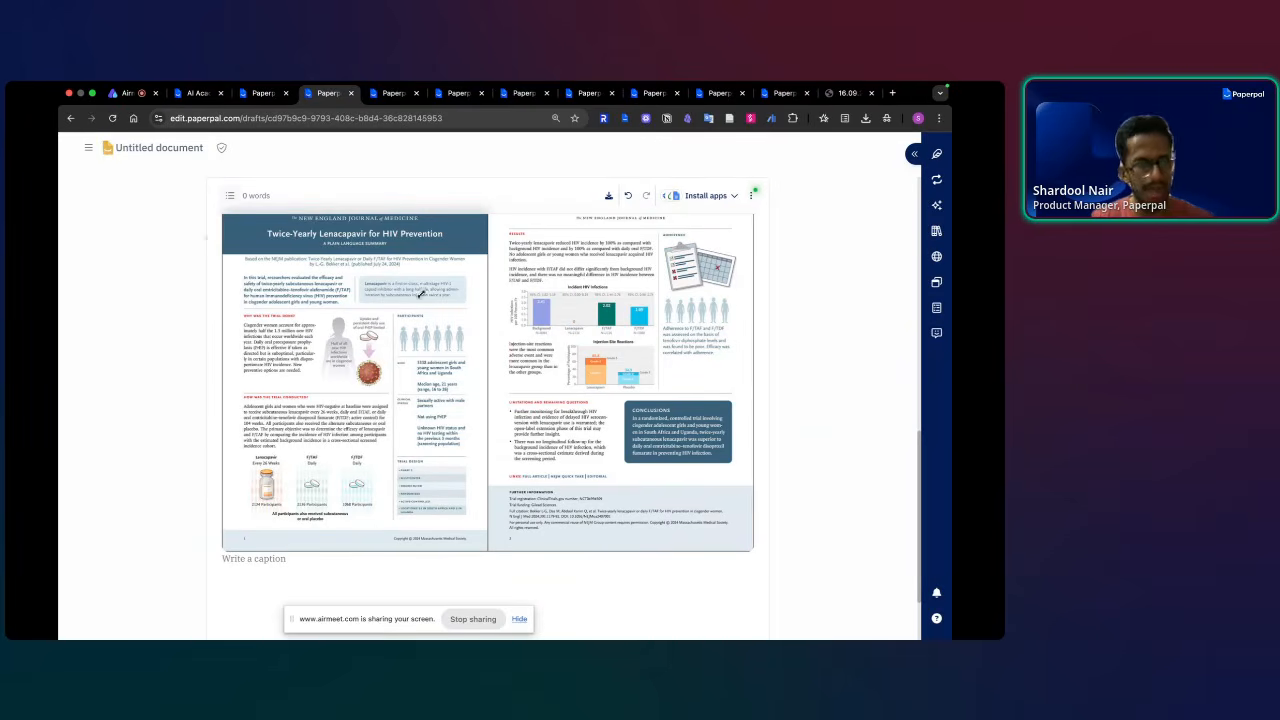